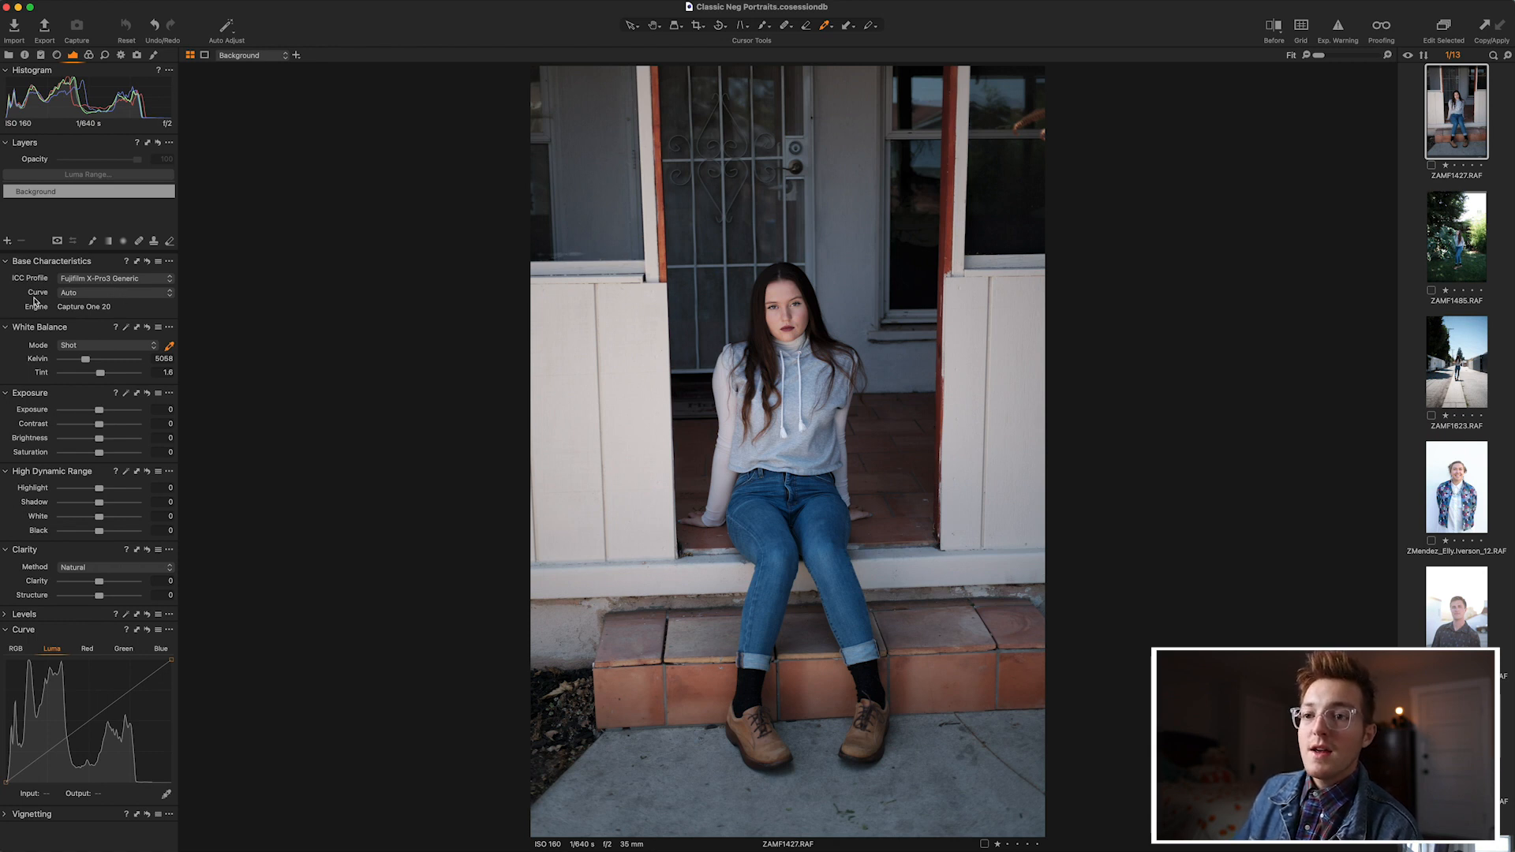
Set the porch portrait's base curve to Fujifilm CLASSIC NEGATIVE.
click(92, 294)
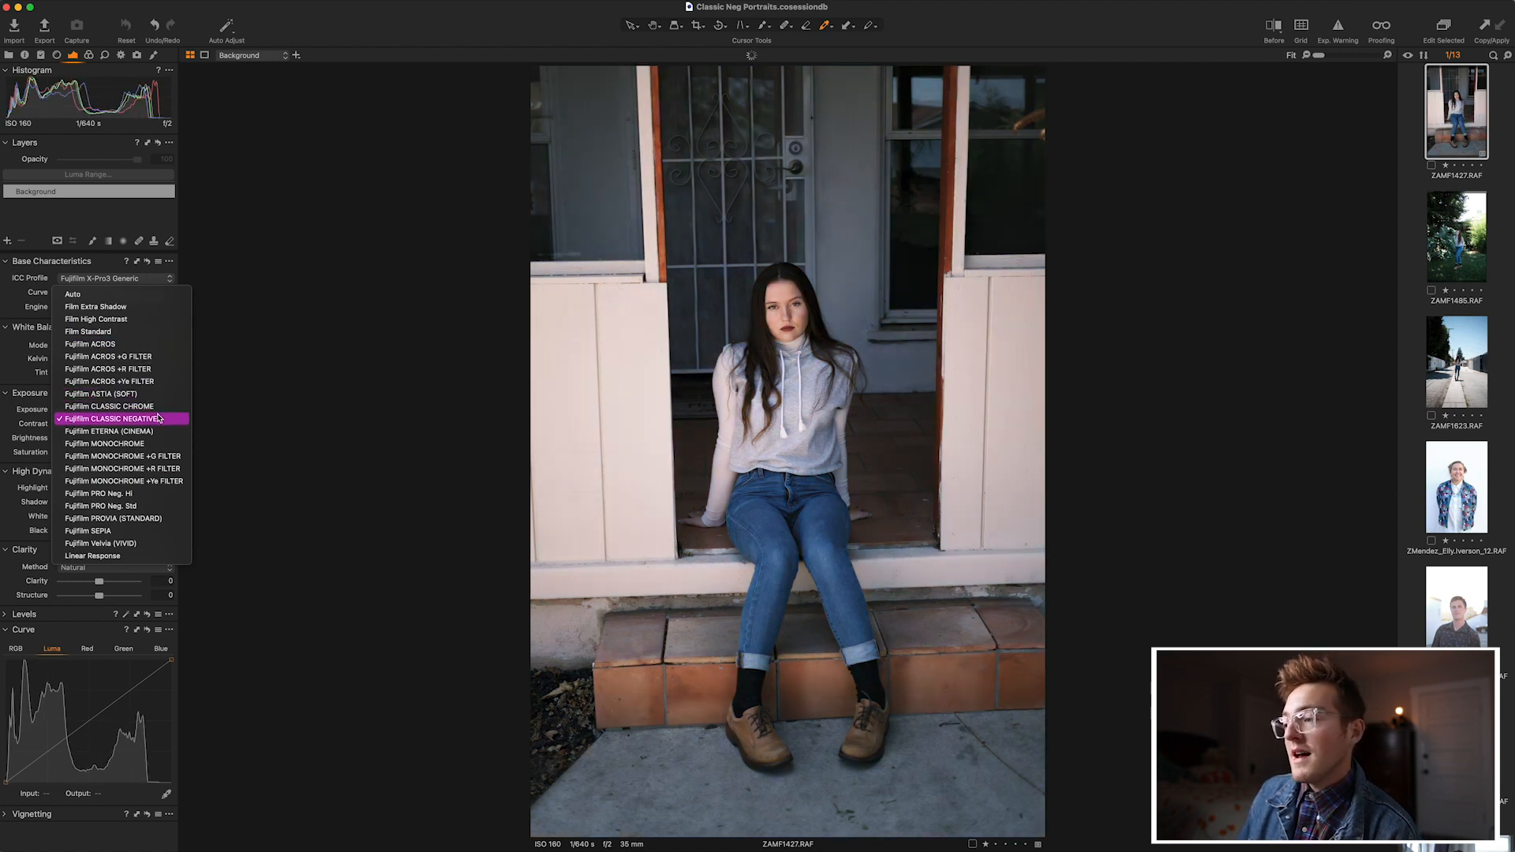
click(158, 419)
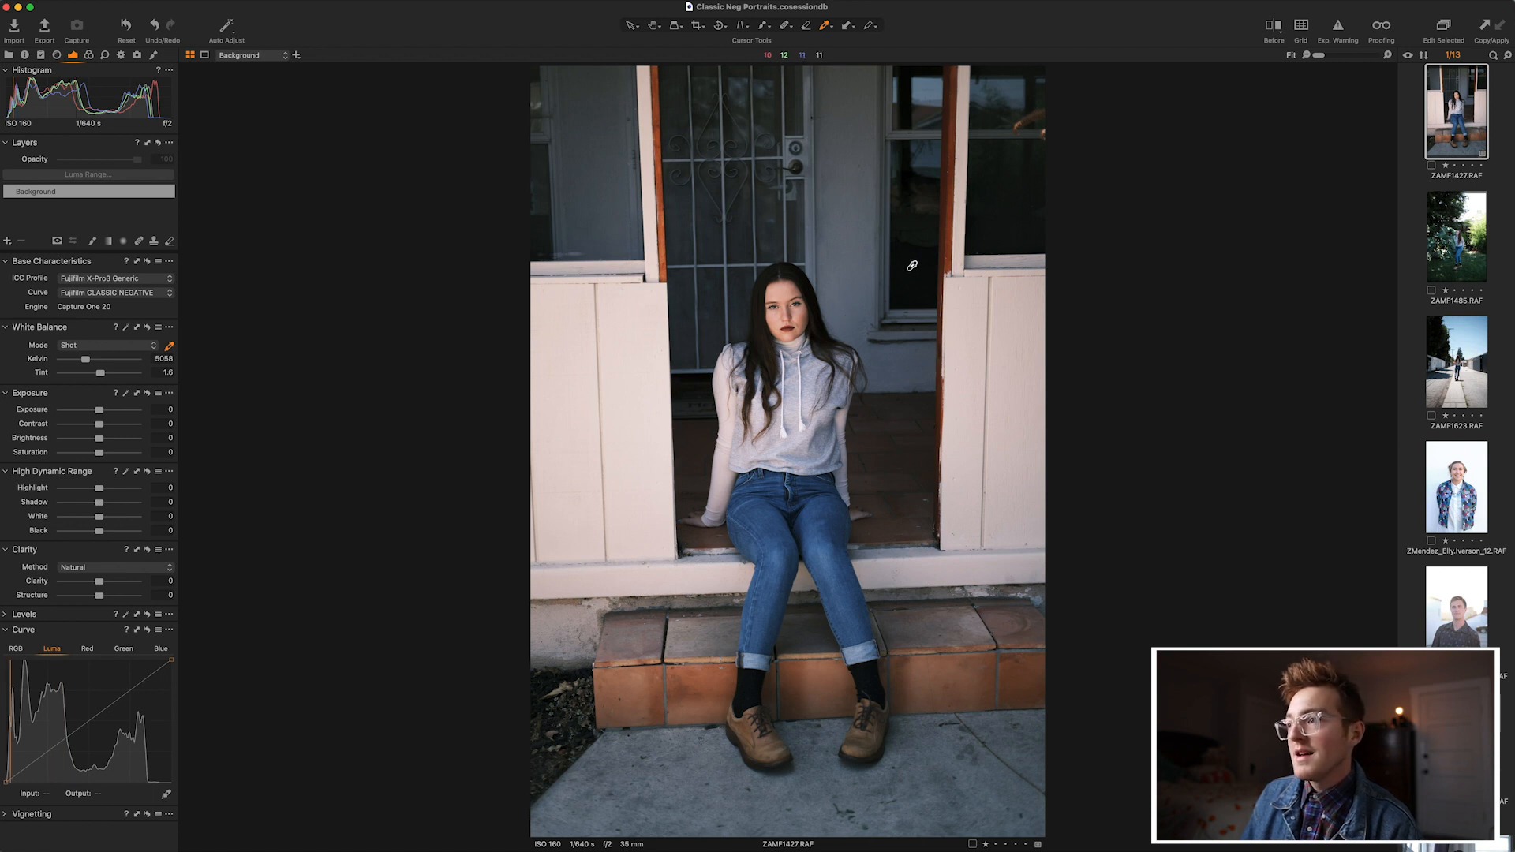
Straighten the porch portrait's slight tilt and crop it tighter around the seated woman.
click(721, 27)
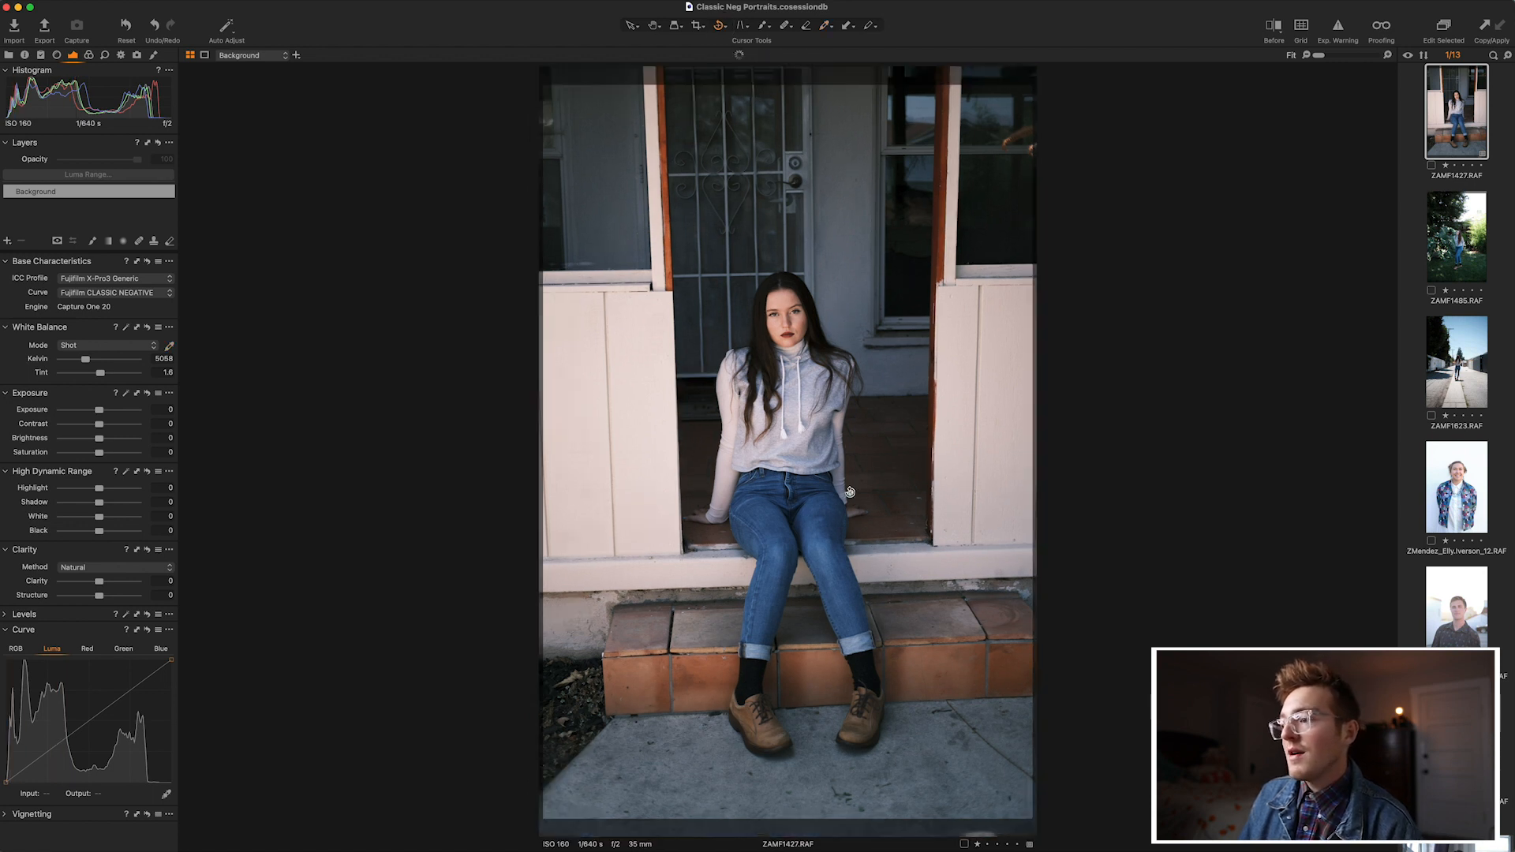
drag(848, 557, 1039, 551)
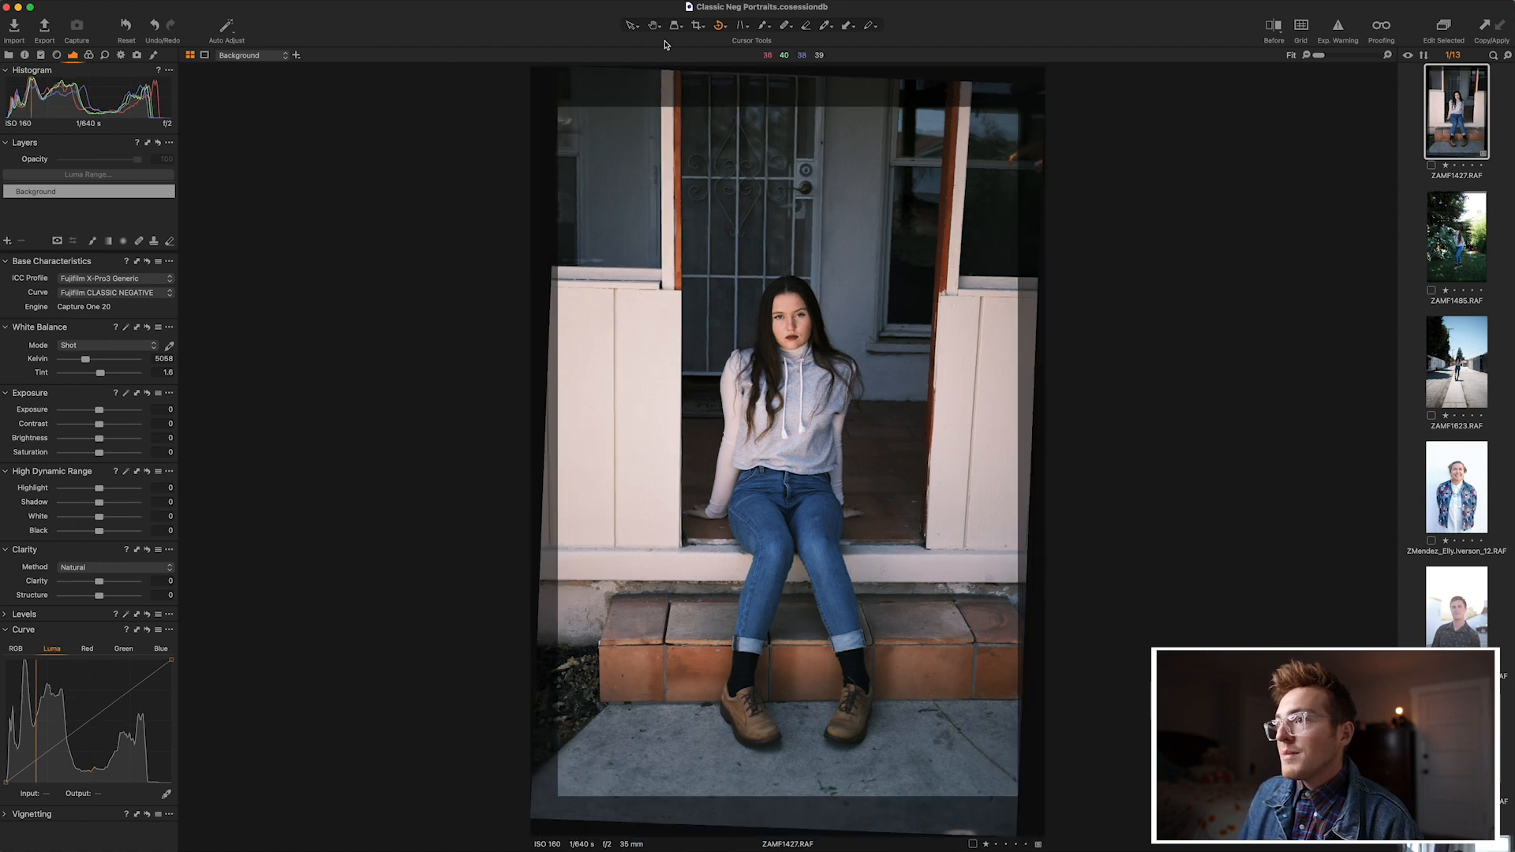
click(698, 27)
drag(795, 797, 795, 767)
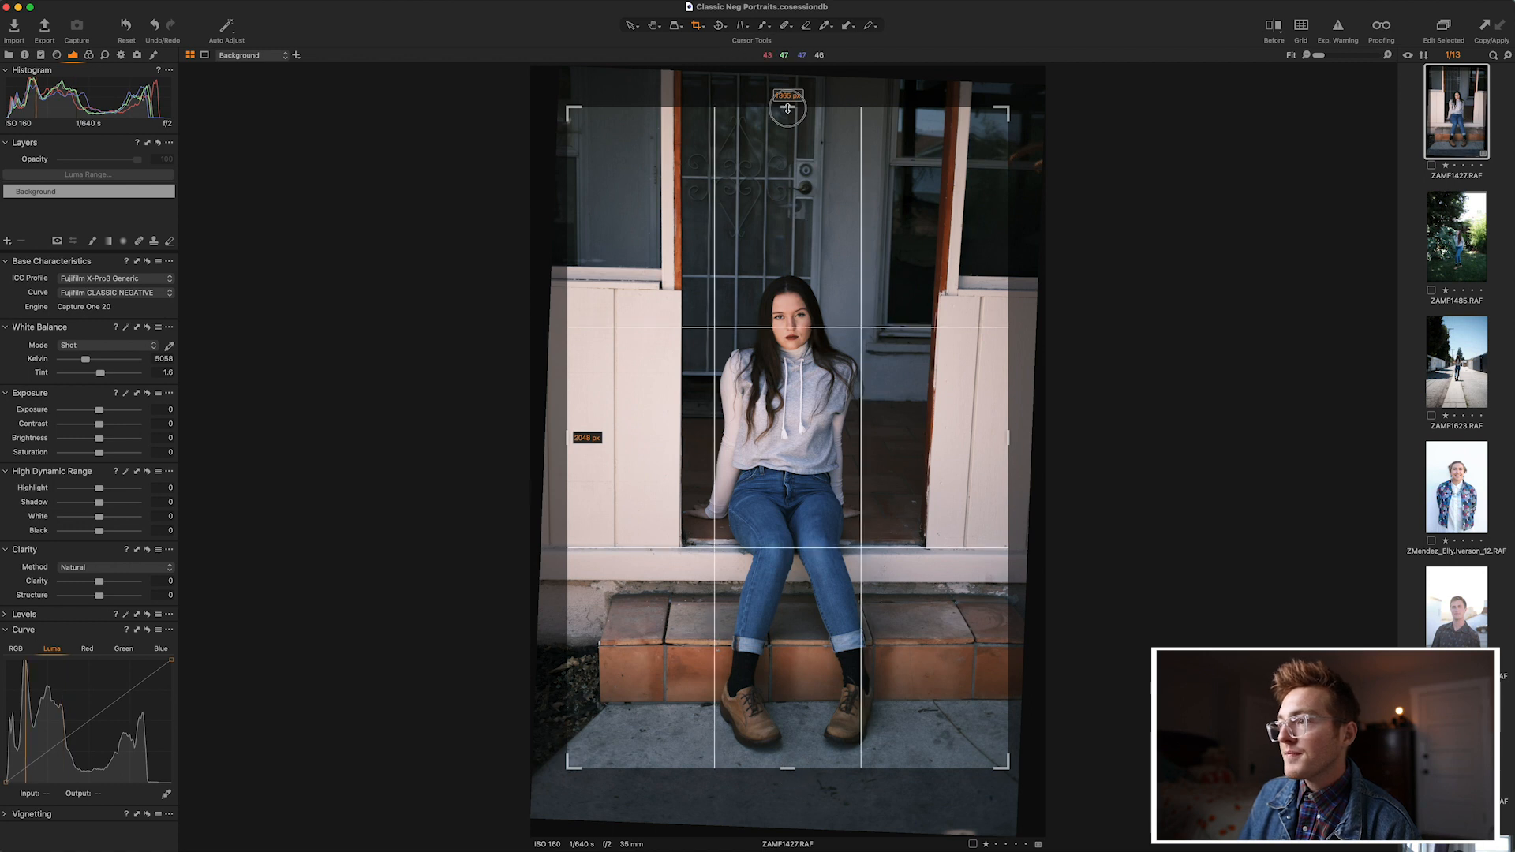
drag(787, 109, 787, 134)
key(h)
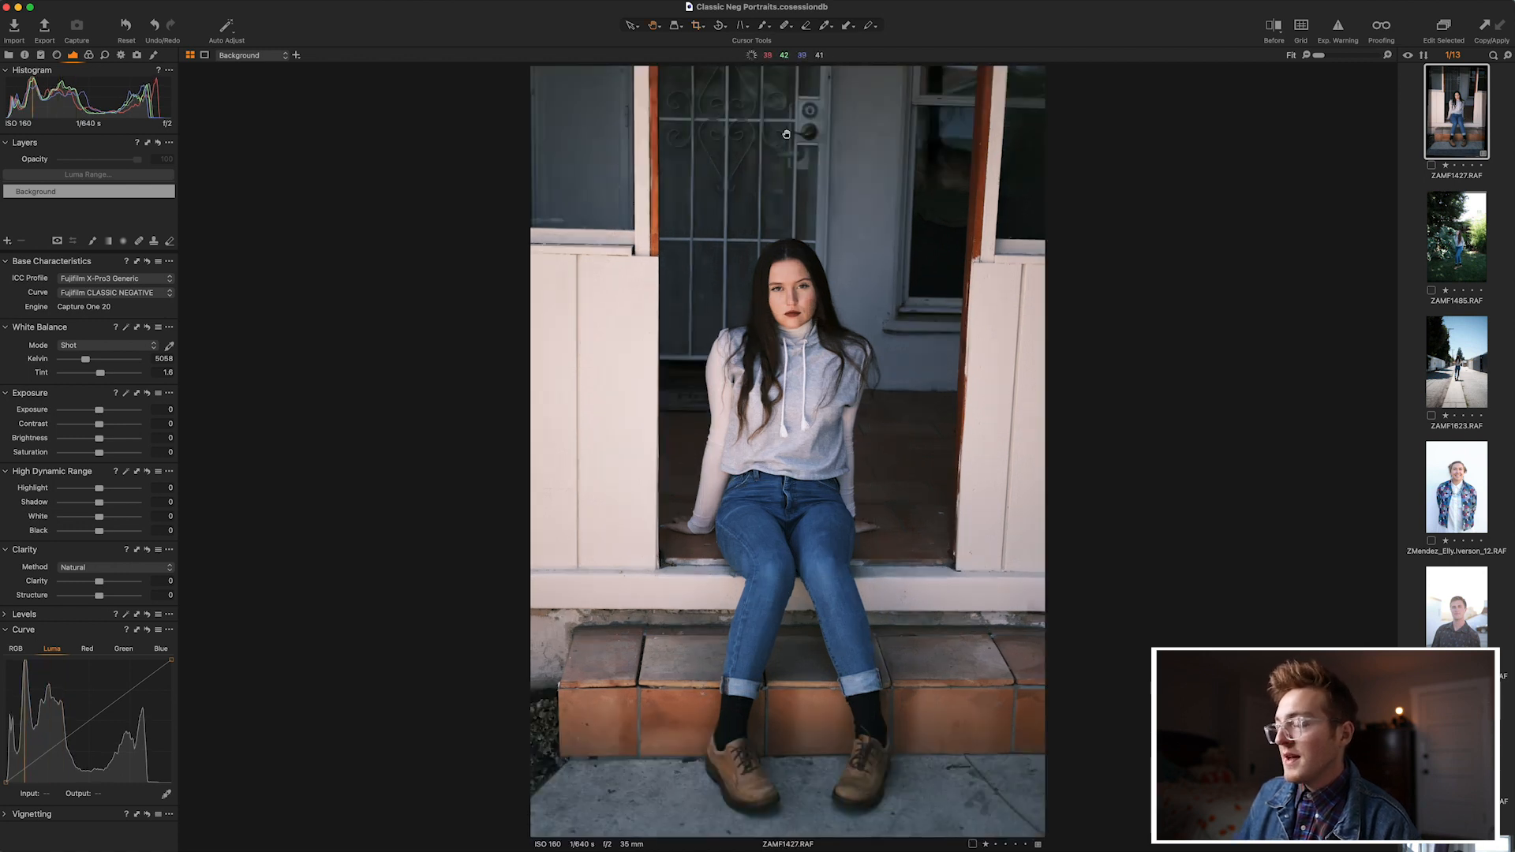
Set the porch portrait's exposure to 0.45, highlights to -47 and blacks to -17.
drag(100, 411, 102, 411)
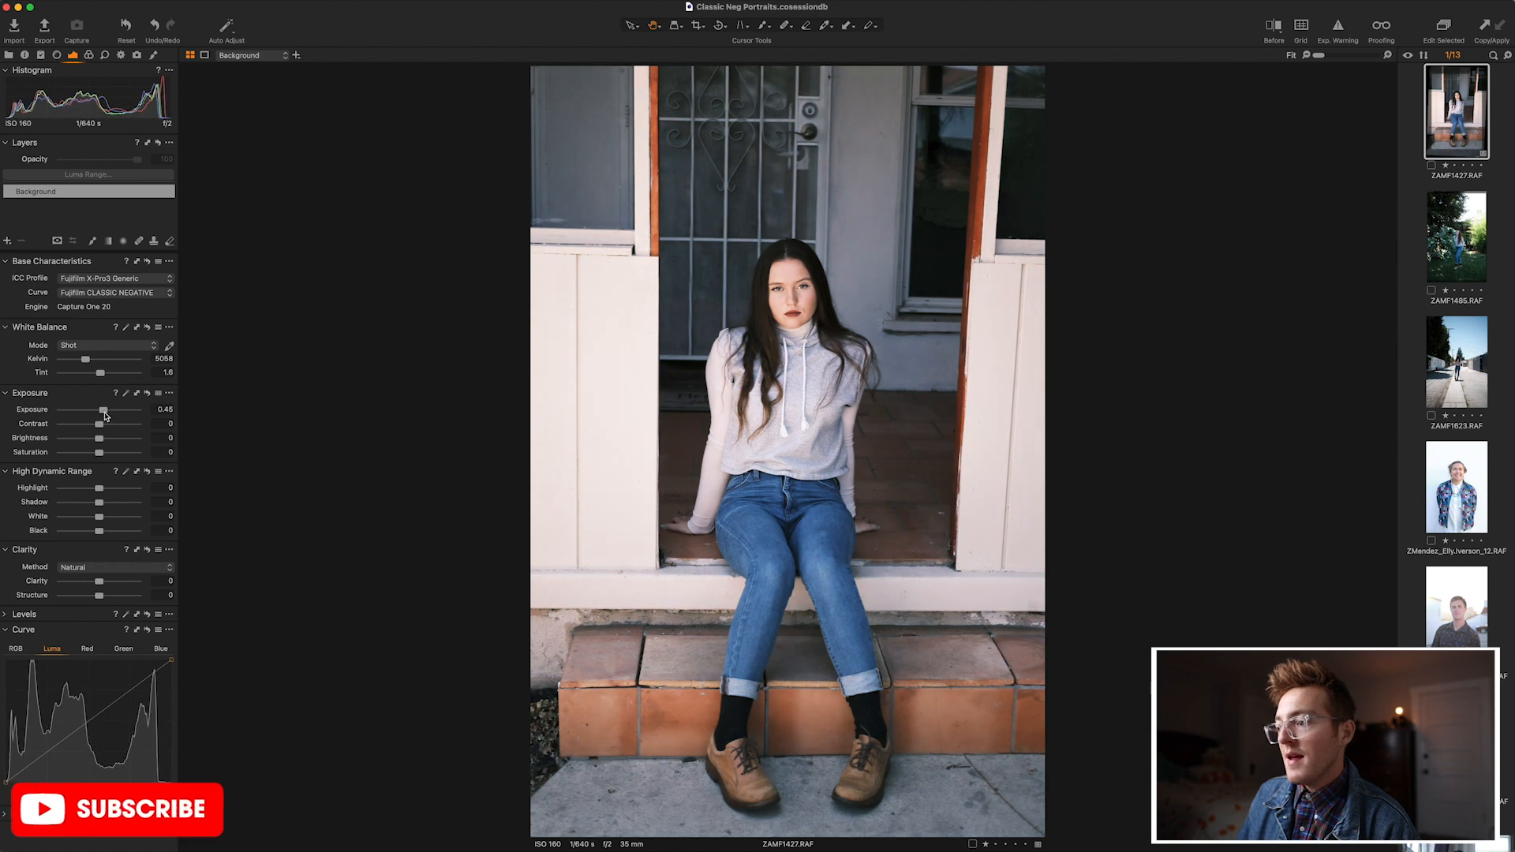
drag(98, 489, 92, 535)
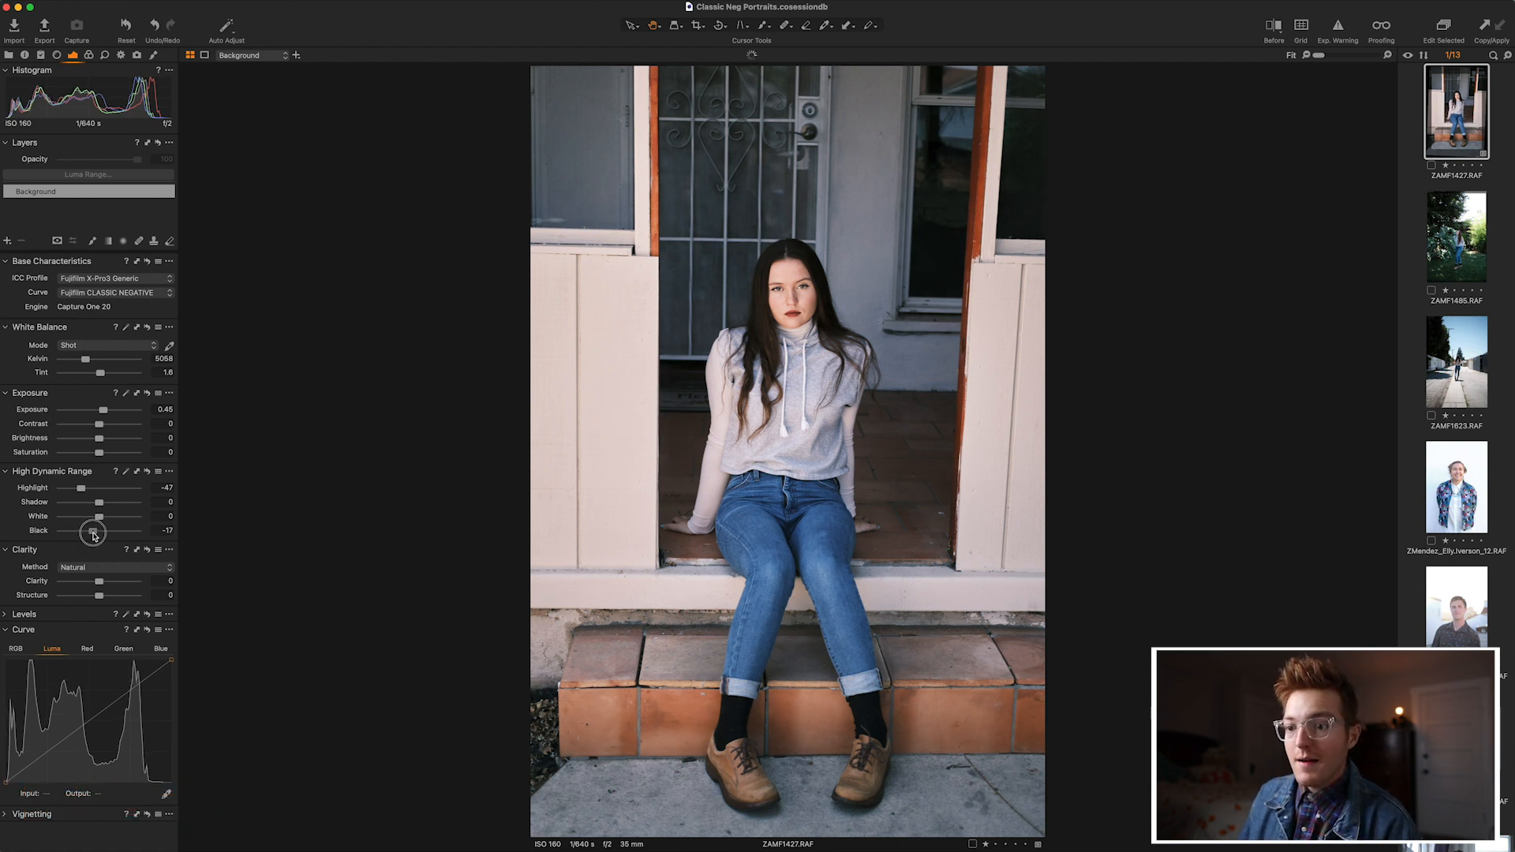
Shape the porch portrait's Luma curve into a subtle S with points in the shadows, midtones and highlights.
click(87, 721)
drag(123, 693, 123, 692)
drag(47, 753, 3, 783)
drag(171, 661, 175, 666)
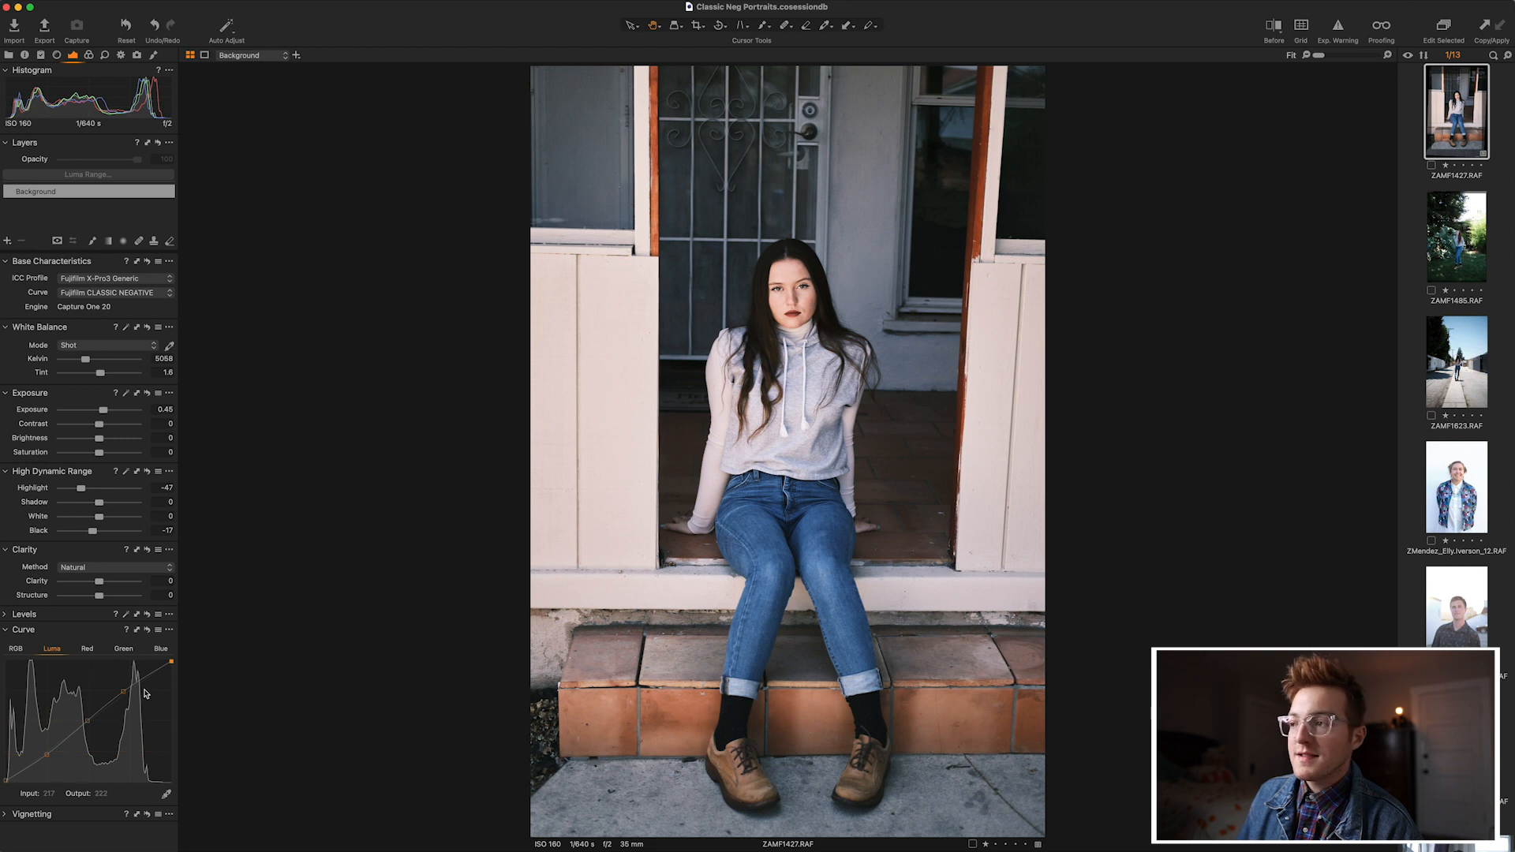
Lower the porch portrait's highlights to -78 and compare the edit with the unedited version.
drag(80, 488, 69, 492)
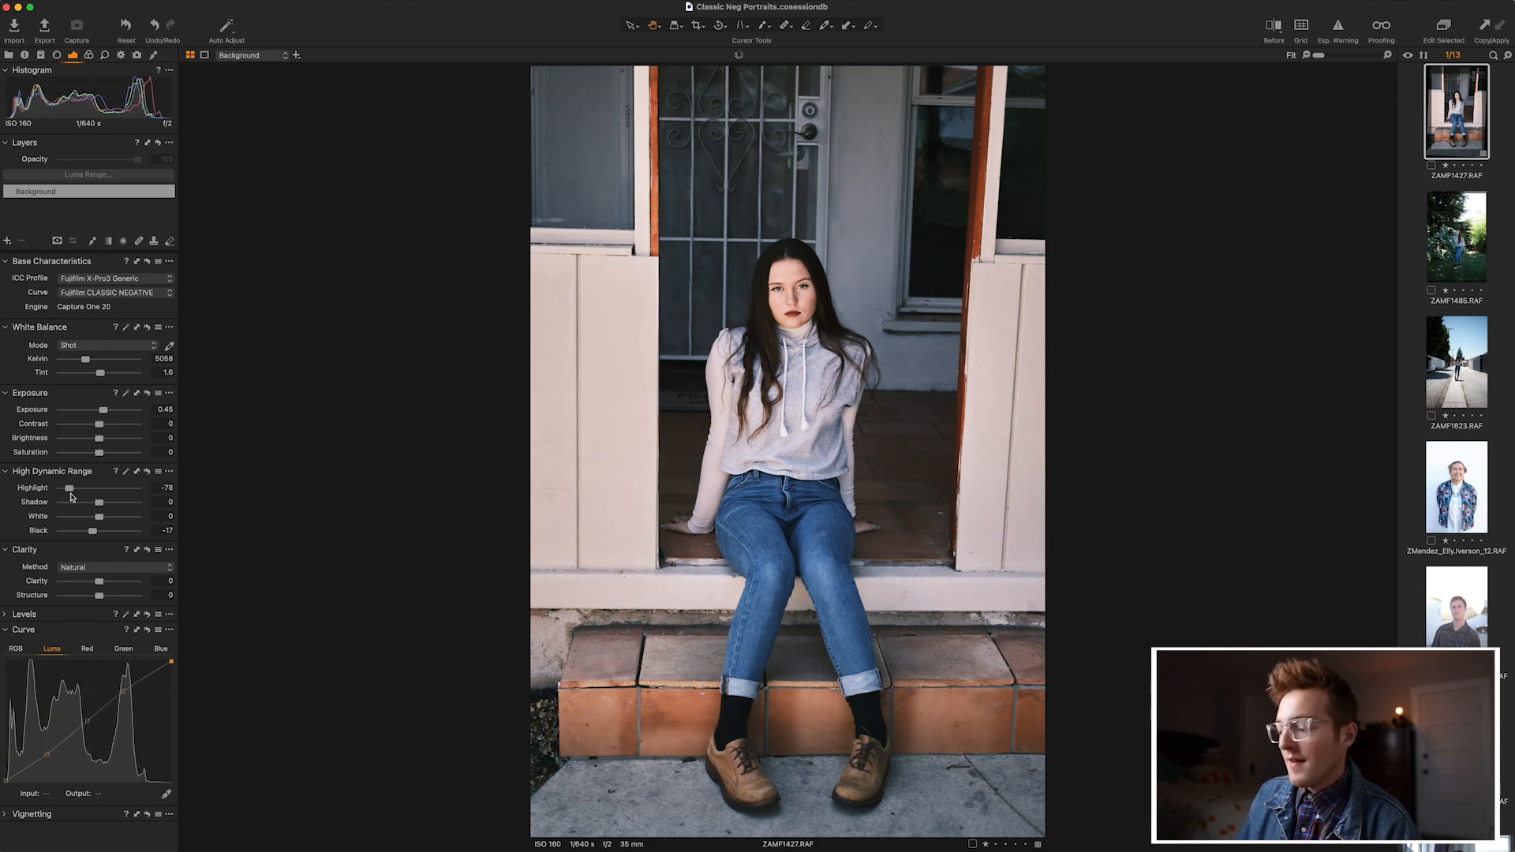
key(y)
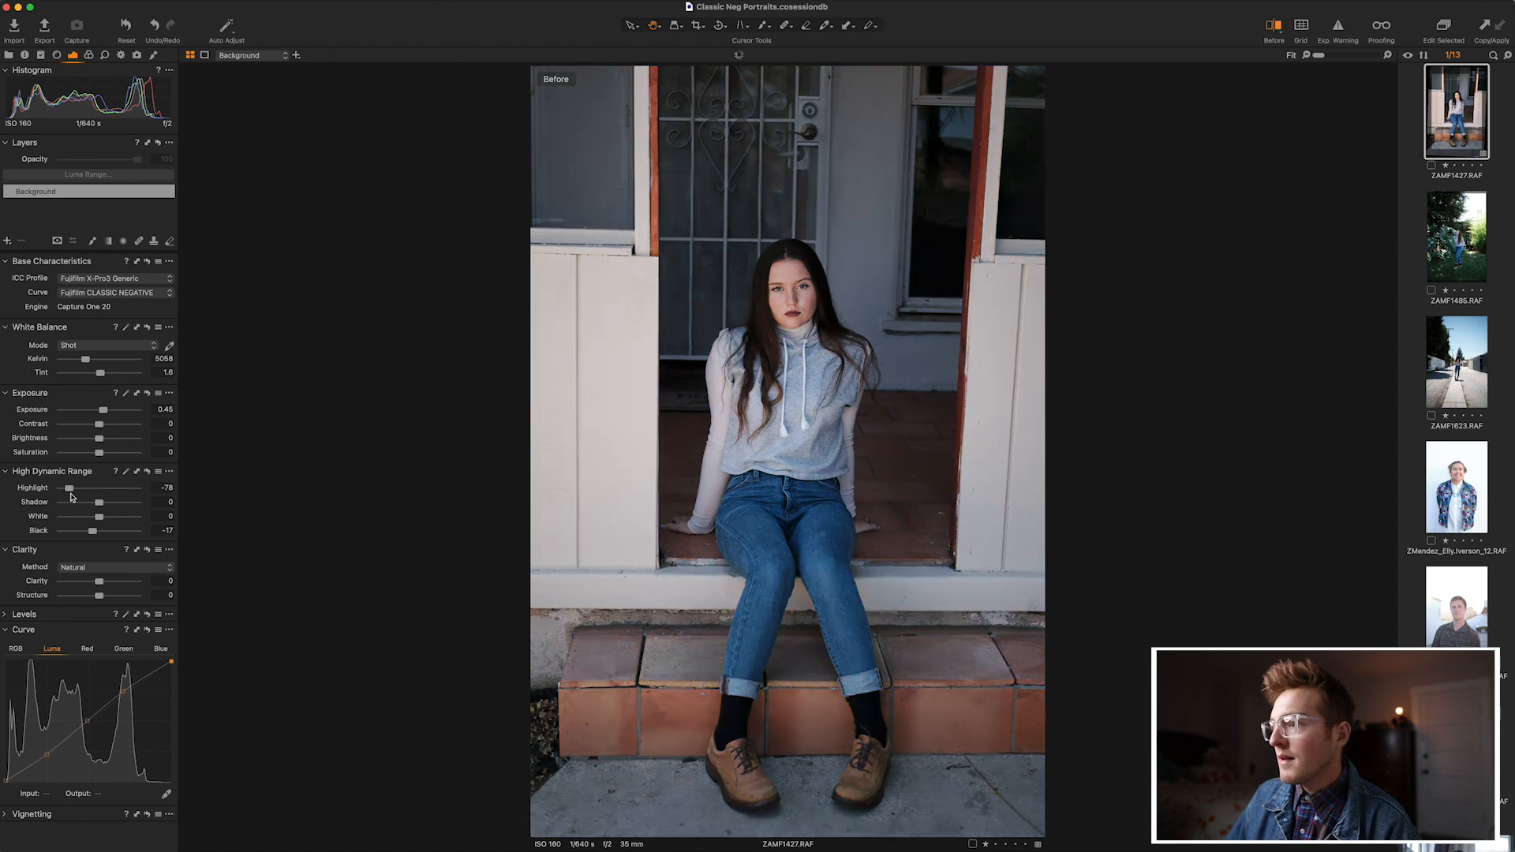
key(y)
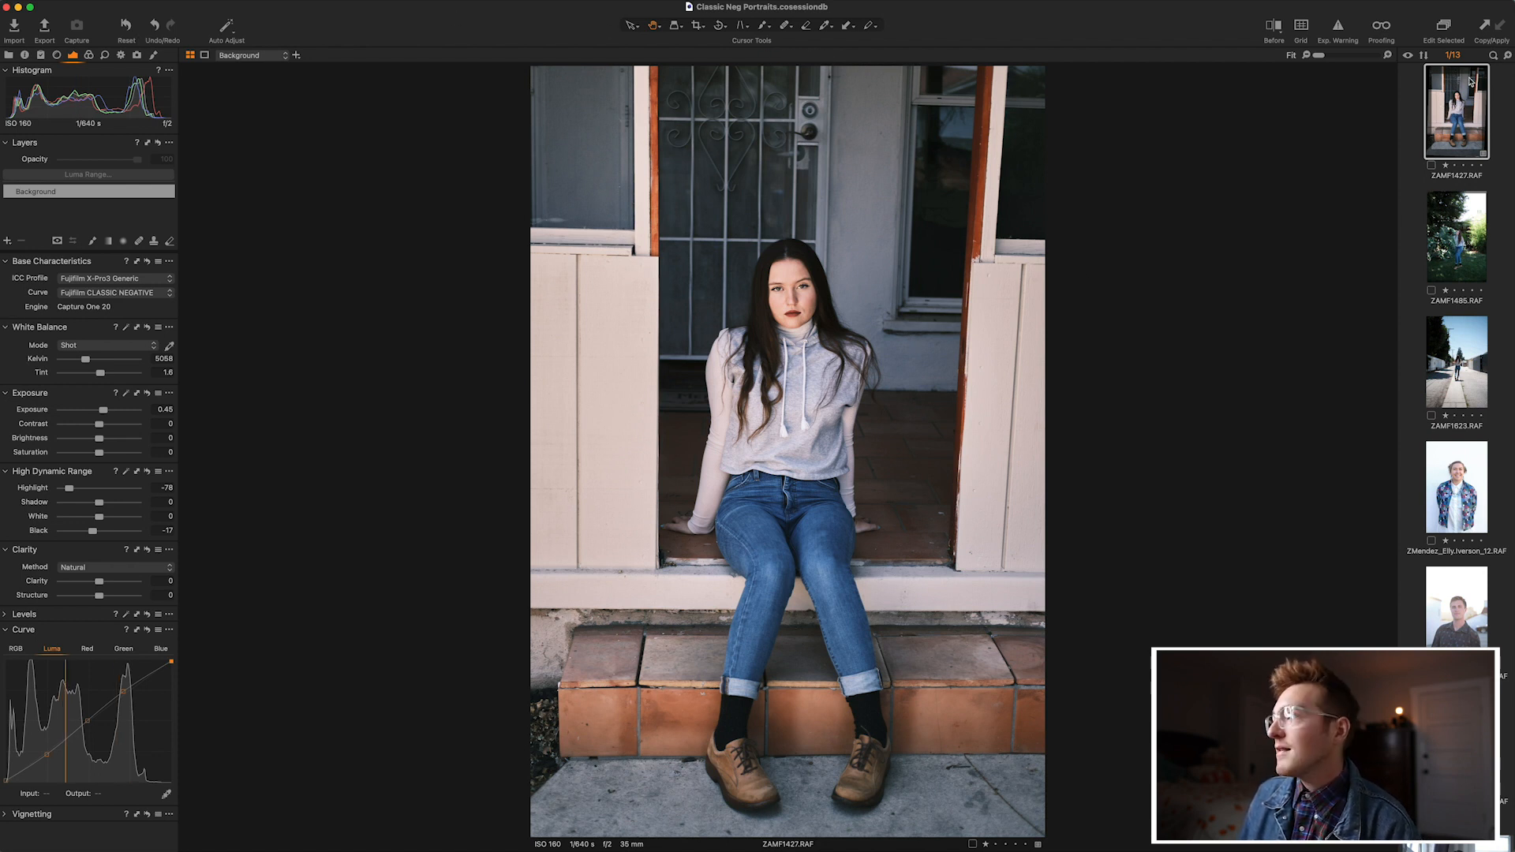
Apply the porch portrait's adjustments to the garden portrait ZAMF1485.RAF and compare it with its unedited version.
click(1464, 225)
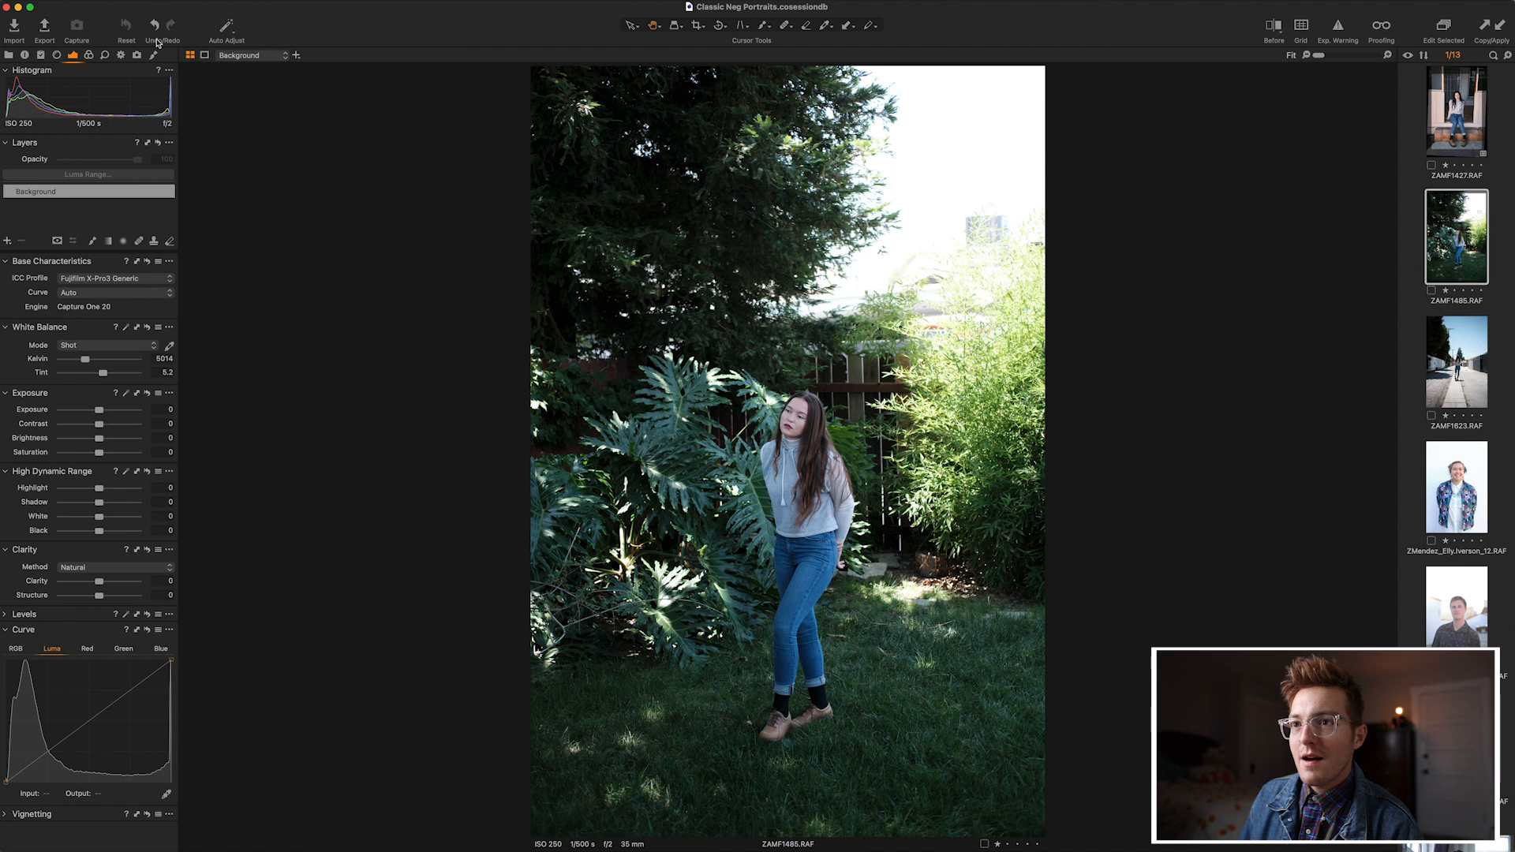
click(1500, 28)
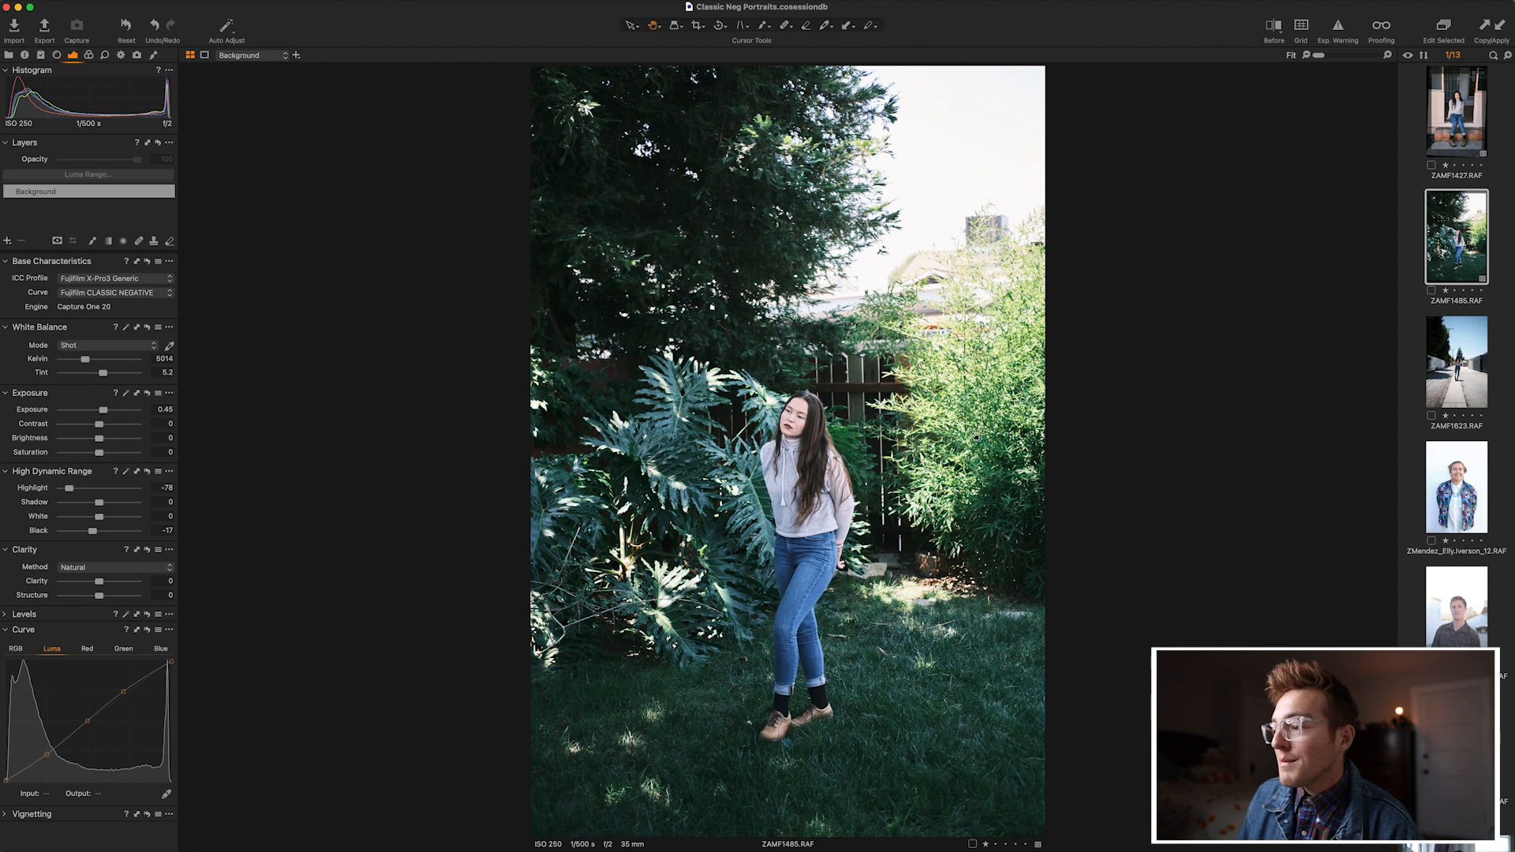
key(y)
key(y)
key(y)
key(y)
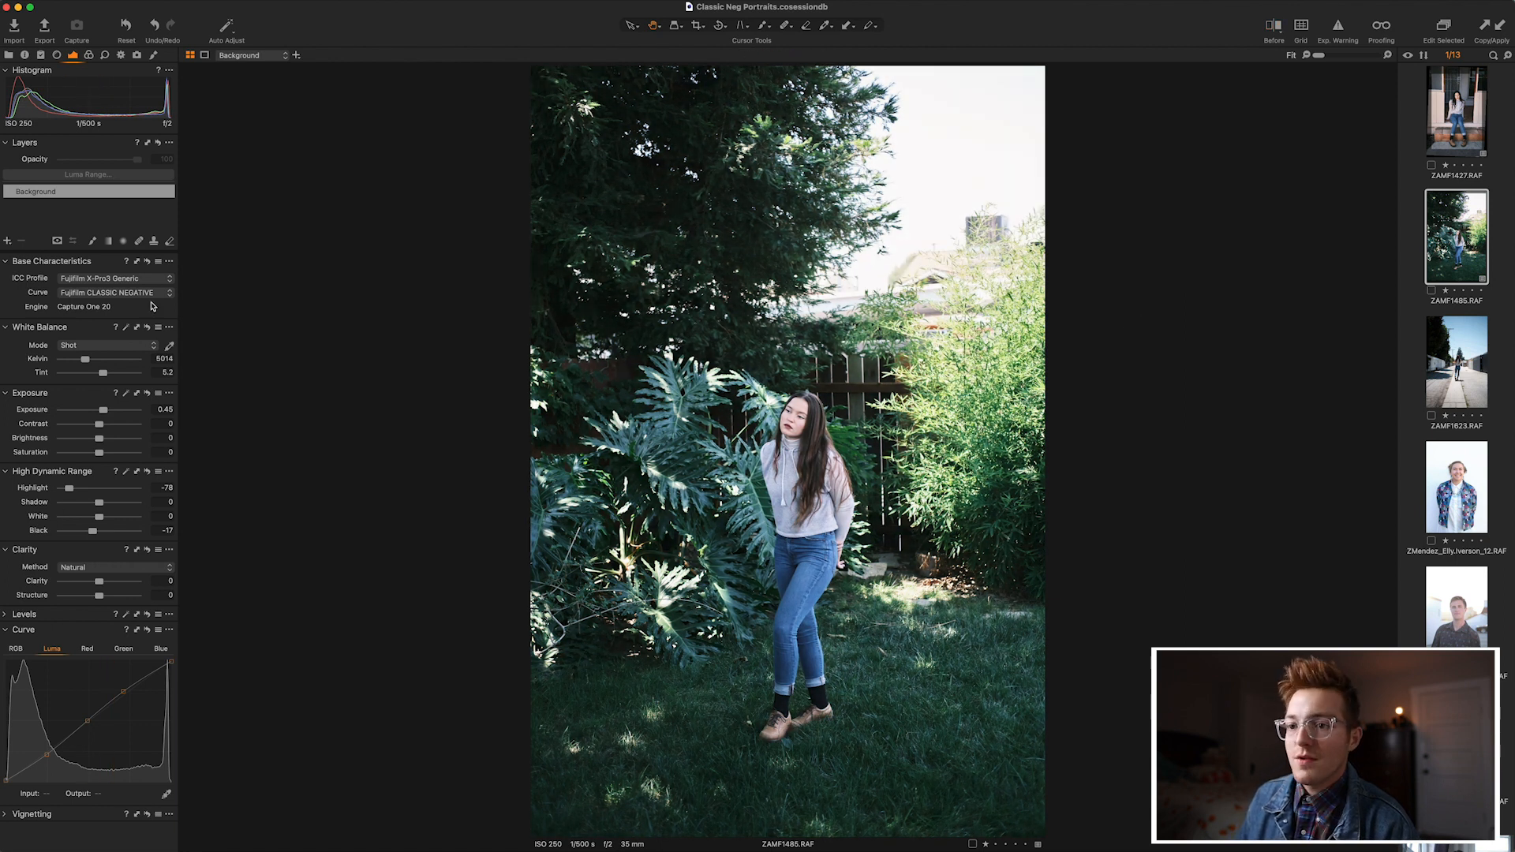
Warm the garden portrait by trying the Daylight and Cloudy white balance presets, then fine-tune the temperature to 5797 K.
click(140, 345)
click(134, 360)
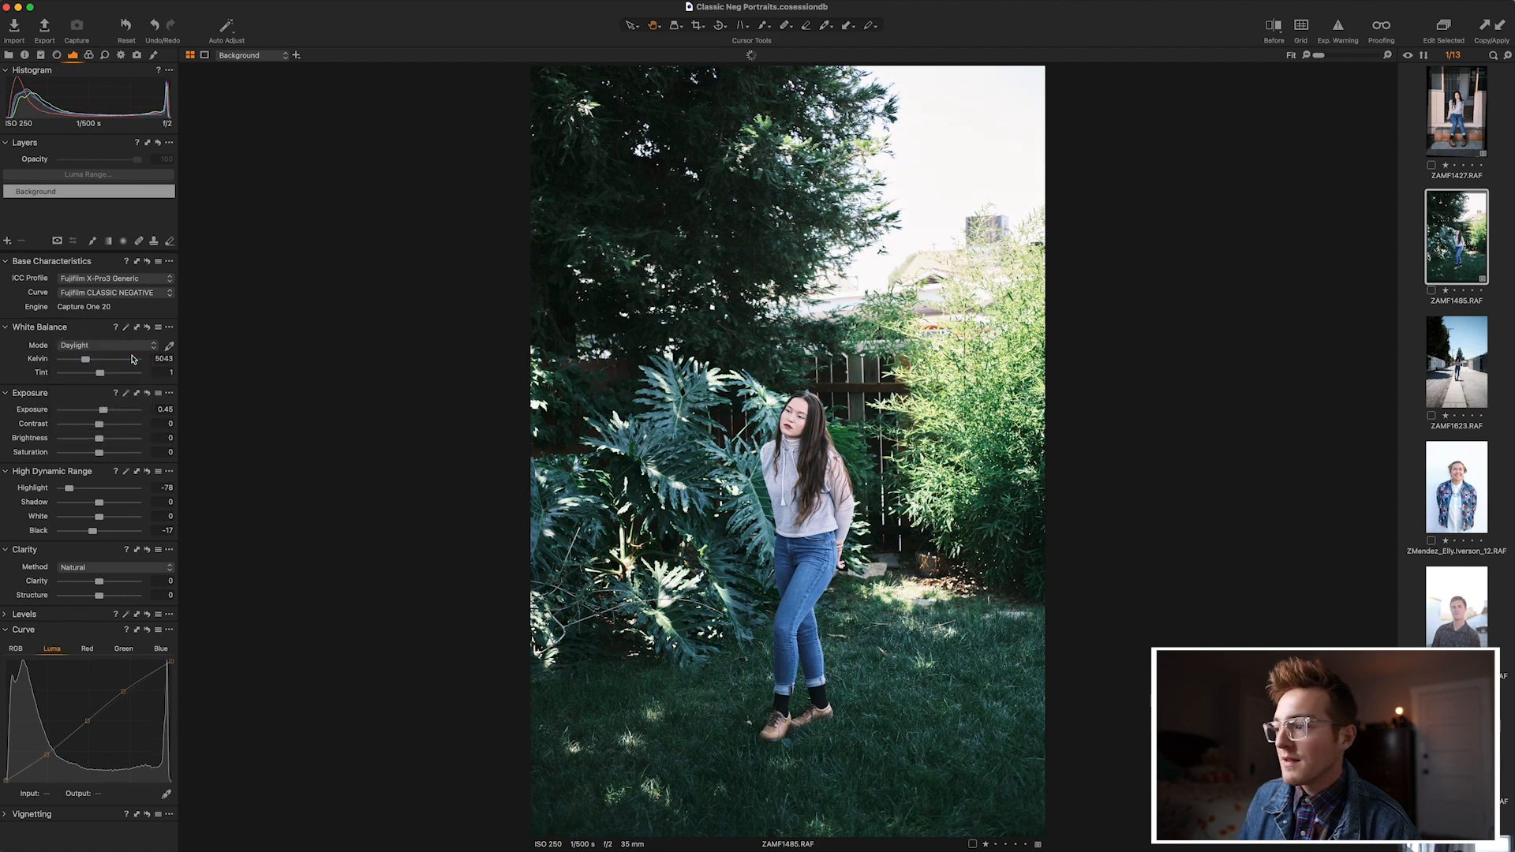
click(132, 345)
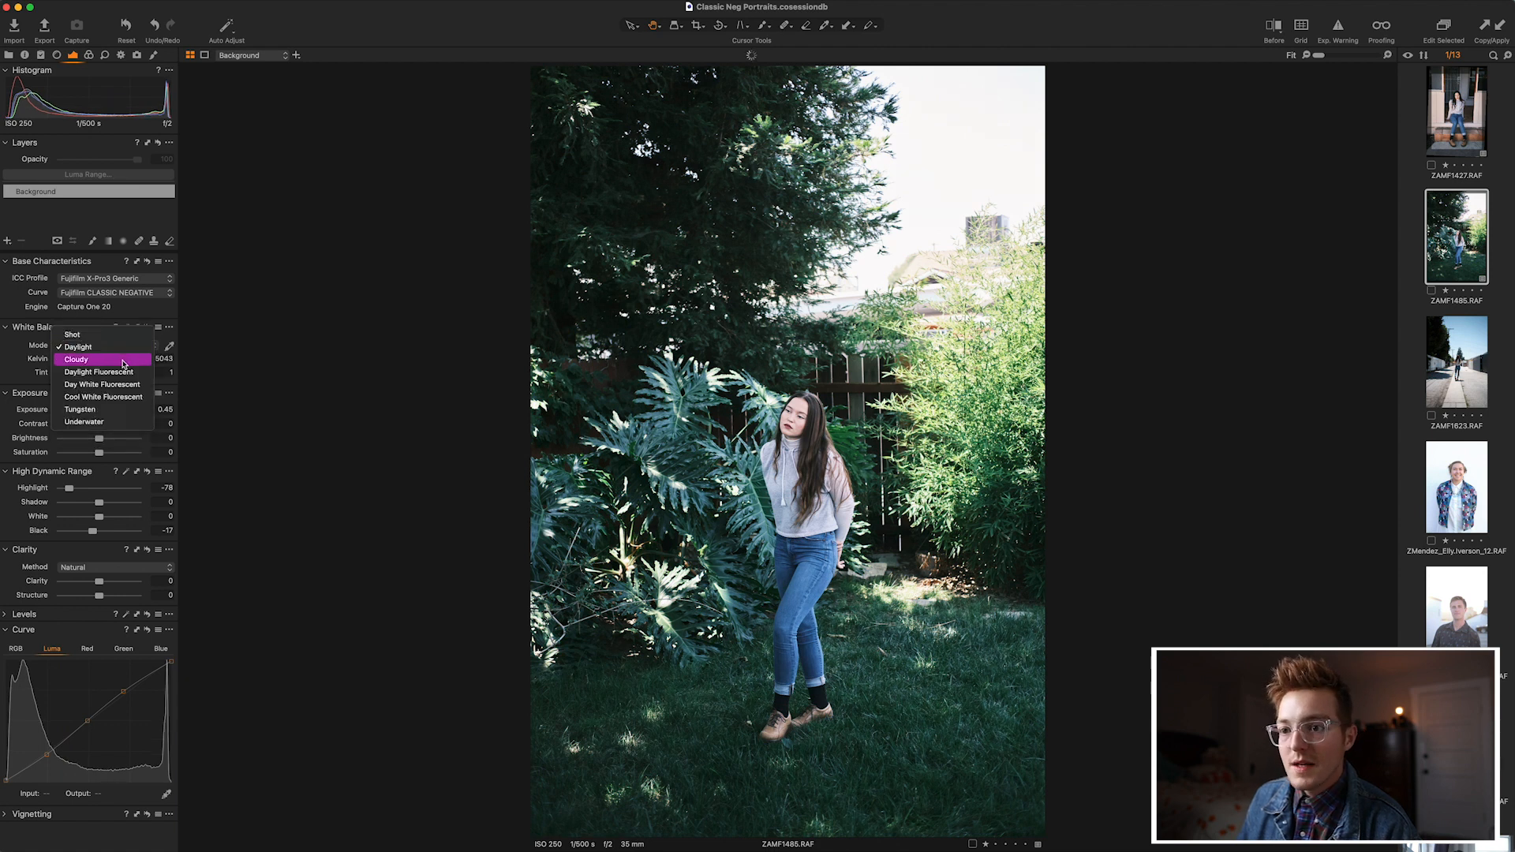
click(124, 362)
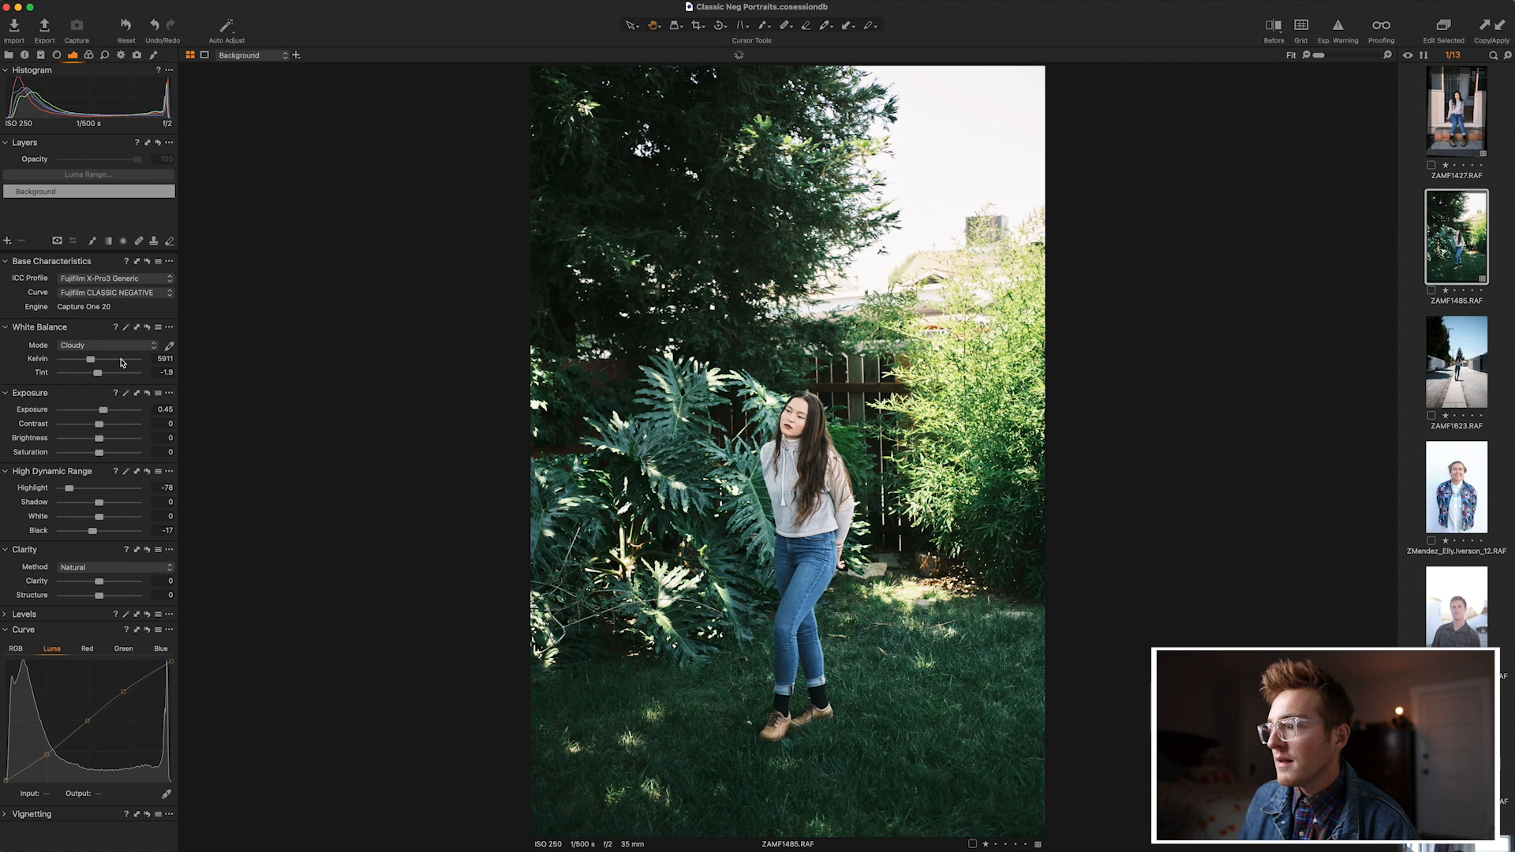
click(801, 431)
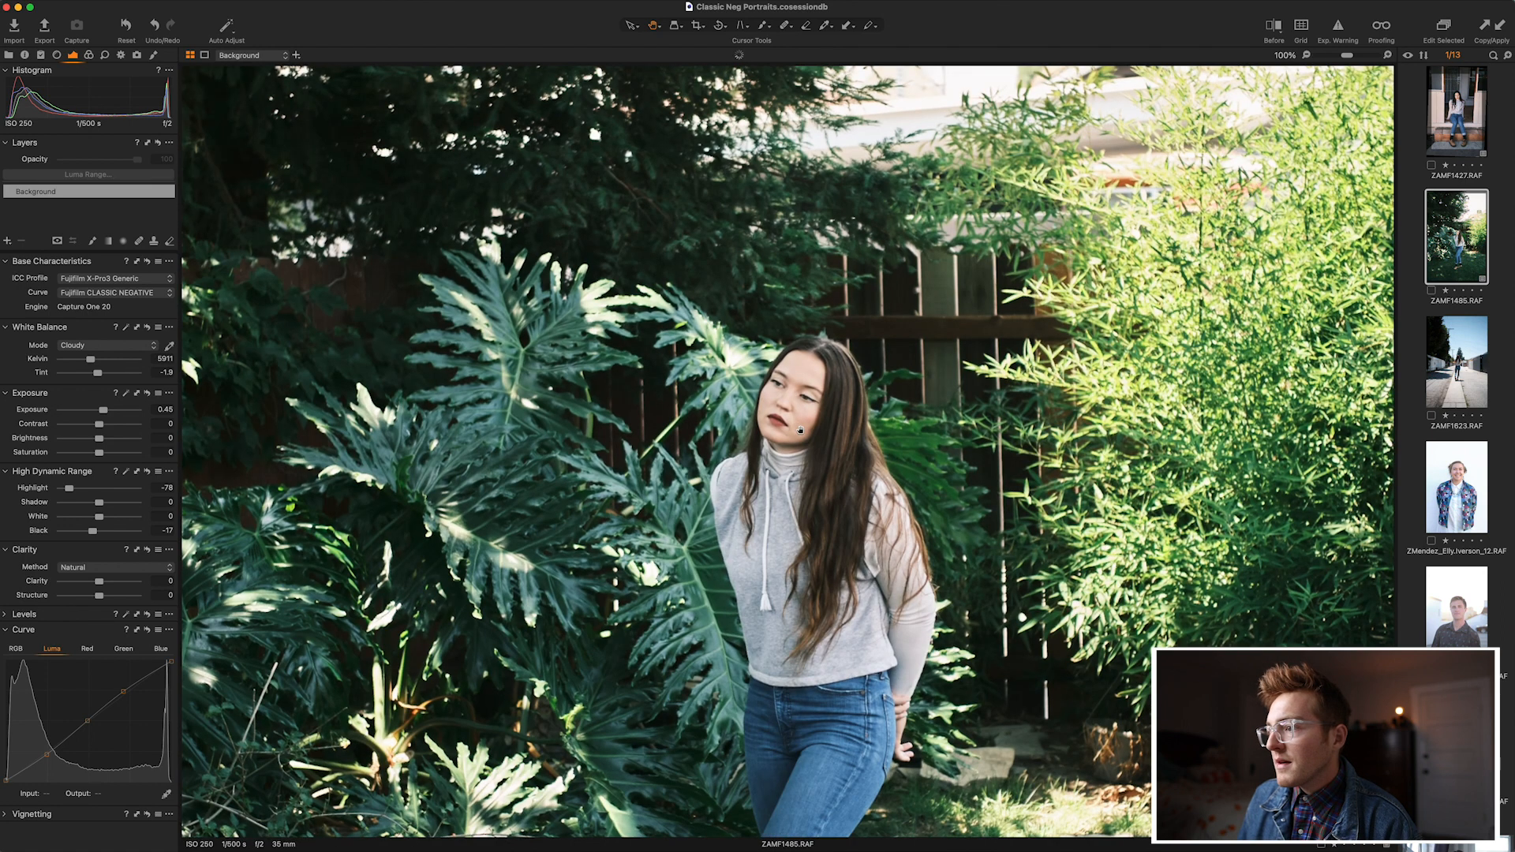
click(800, 430)
drag(89, 363, 89, 362)
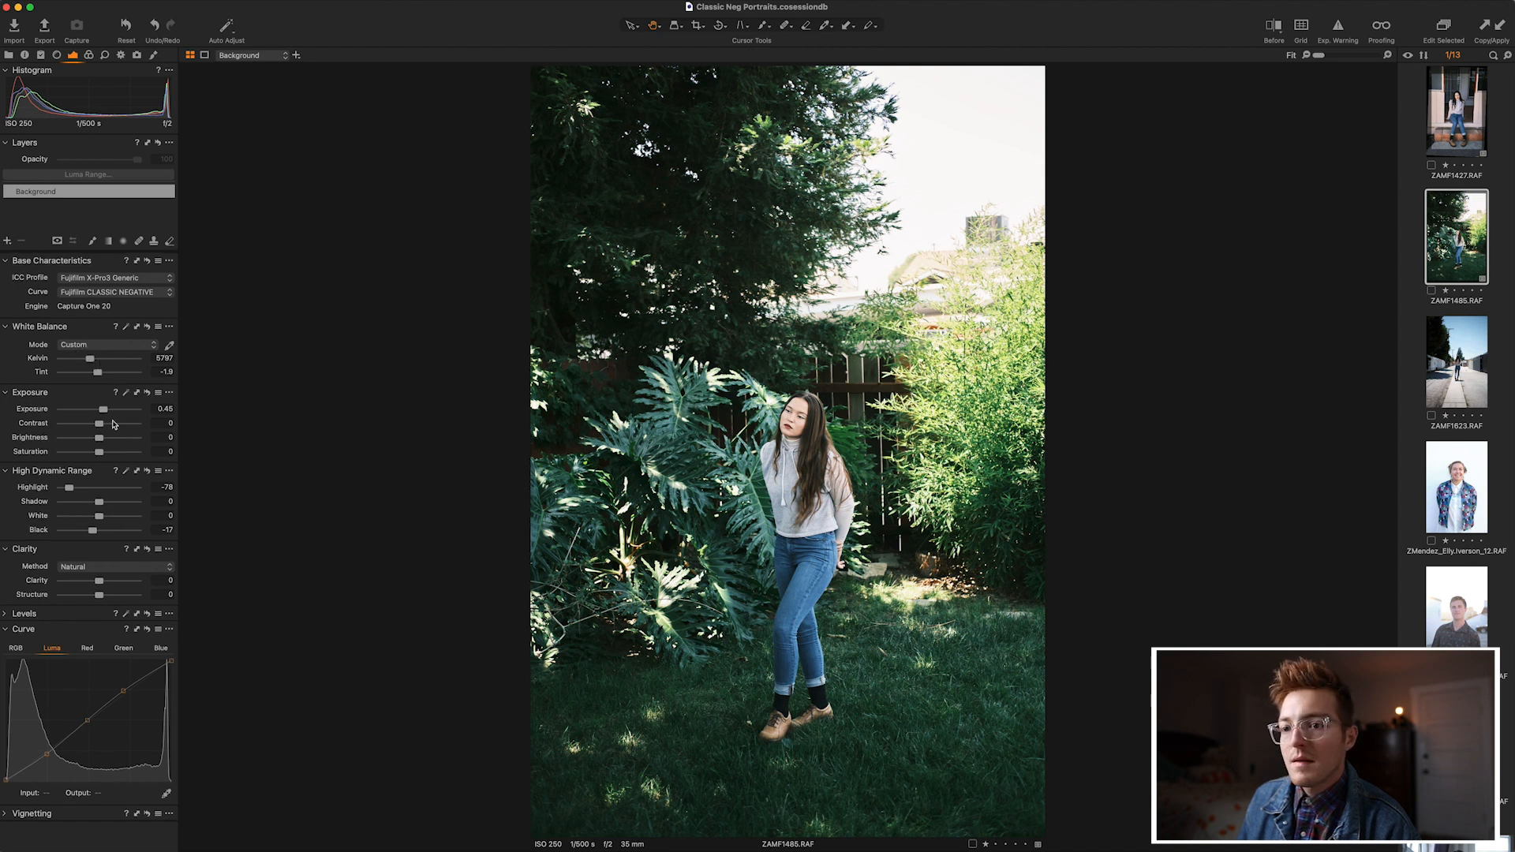
Set the garden portrait's contrast to 6, highlights to -82, exposure to 0.41 and shadows to 9, and compare before and after.
drag(99, 427, 111, 428)
drag(69, 495, 63, 495)
drag(105, 416, 106, 430)
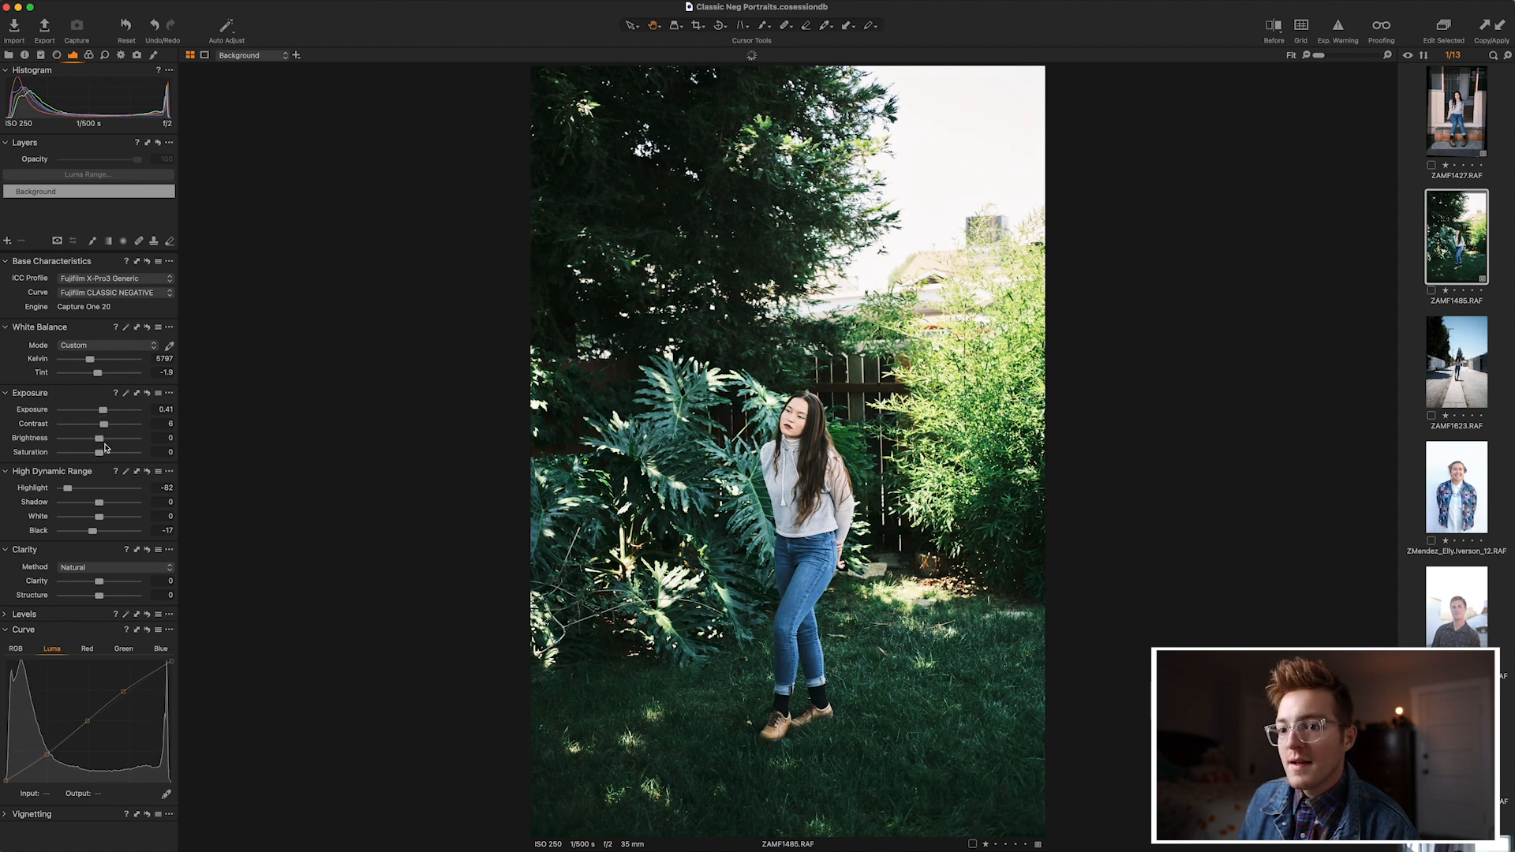
drag(99, 502, 103, 504)
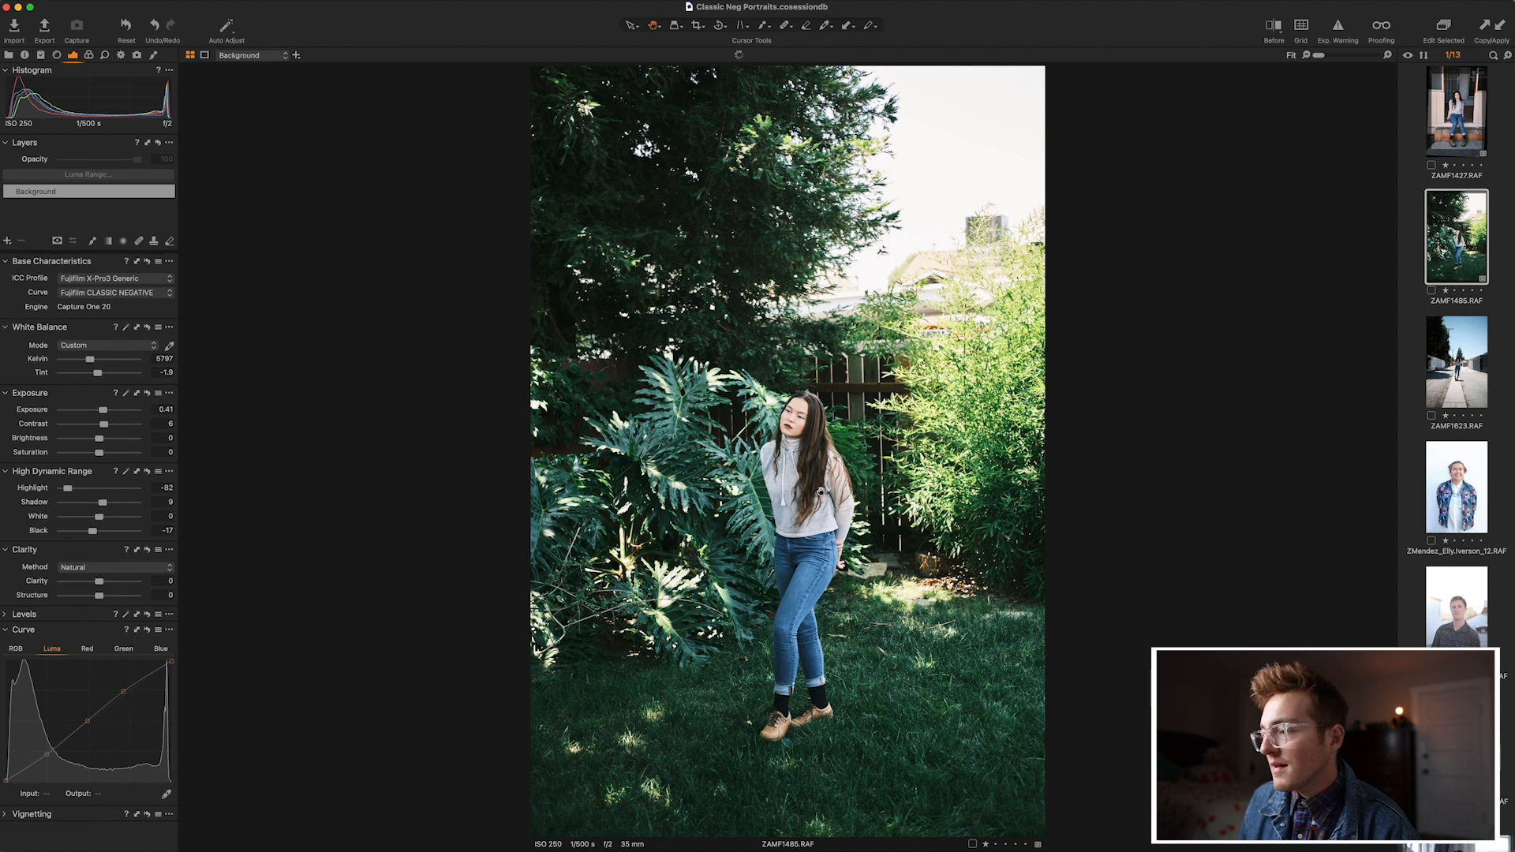
double_click(808, 449)
double_click(807, 449)
key(y)
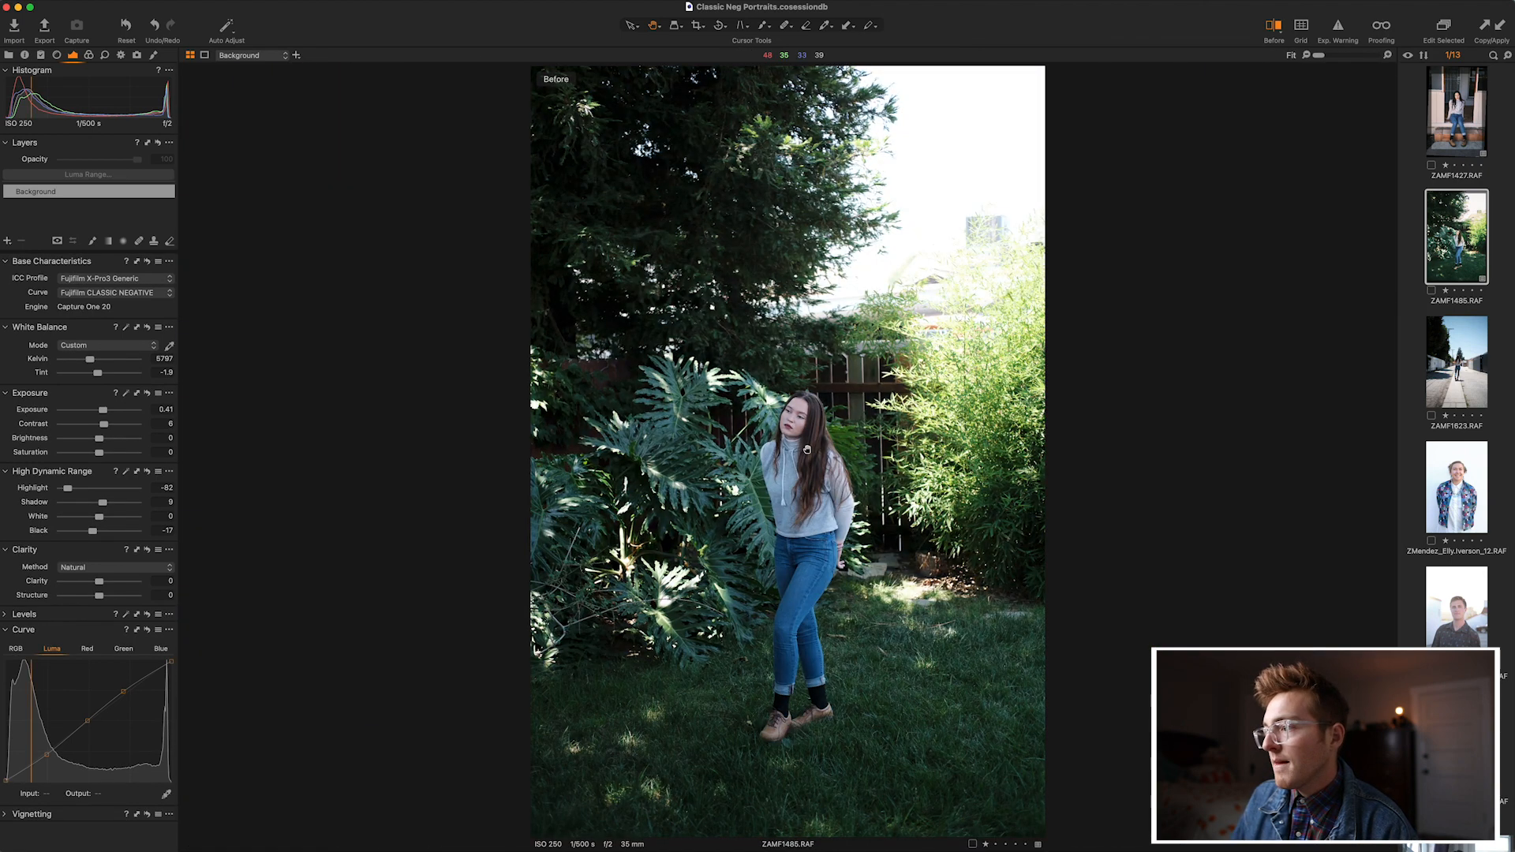
key(y)
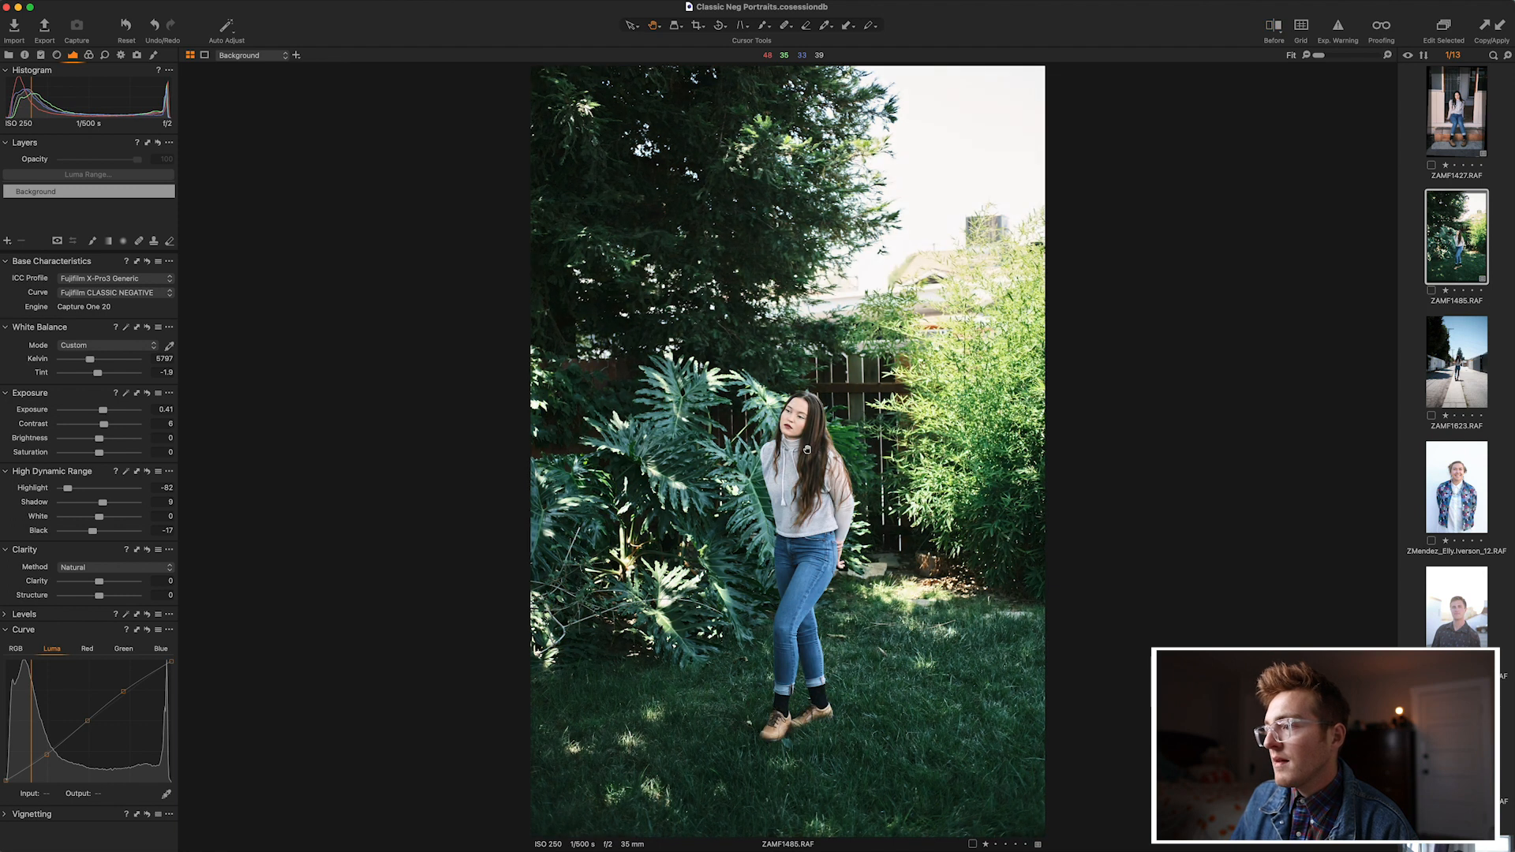
Apply the copied adjustments to the alley photo ZAMF1623.RAF and check its look against the porch portrait.
click(1444, 332)
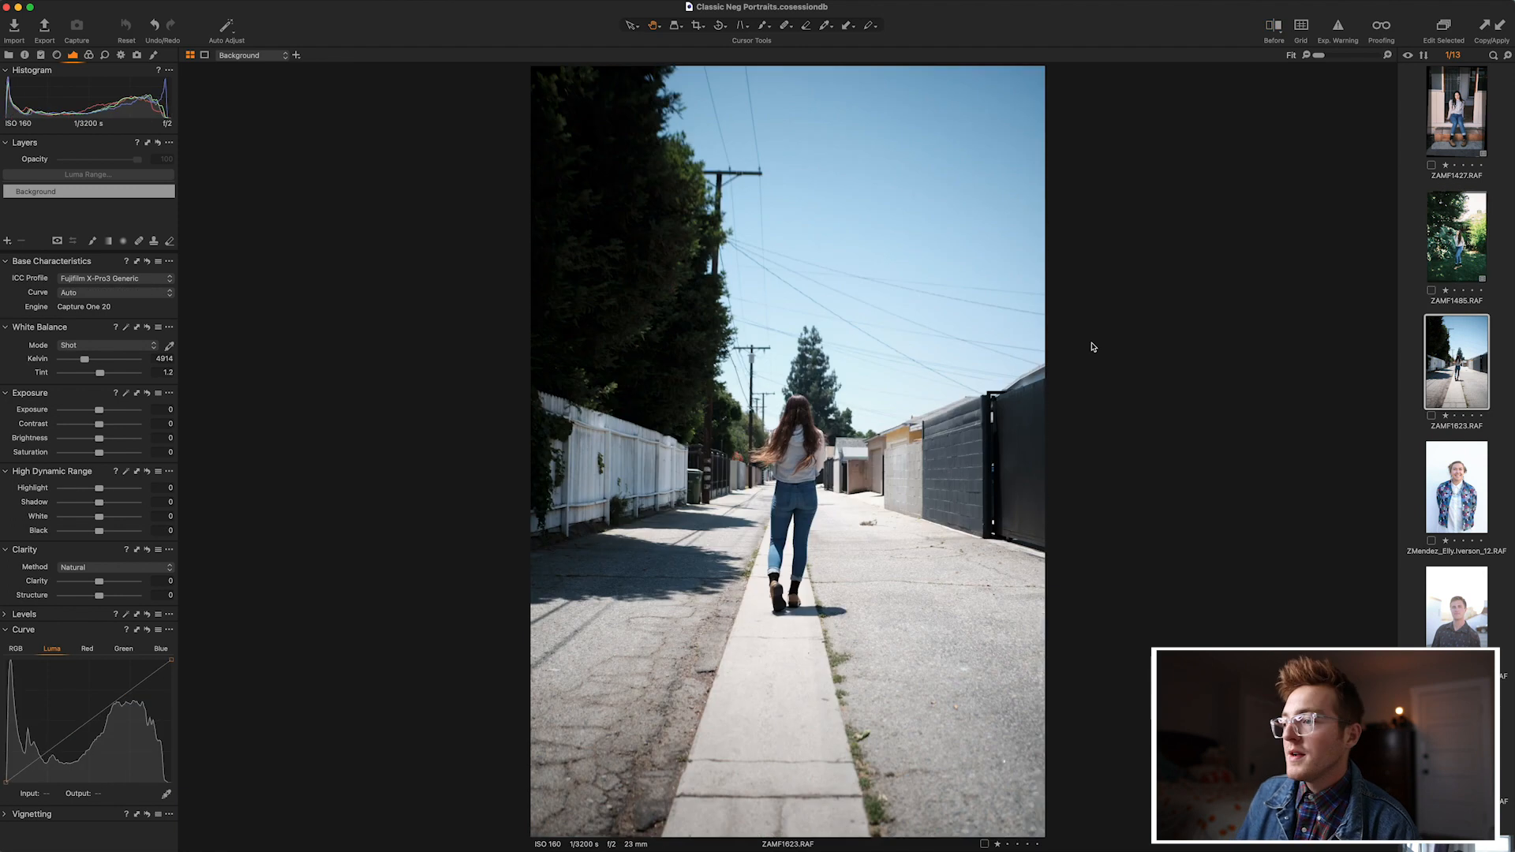
click(1500, 30)
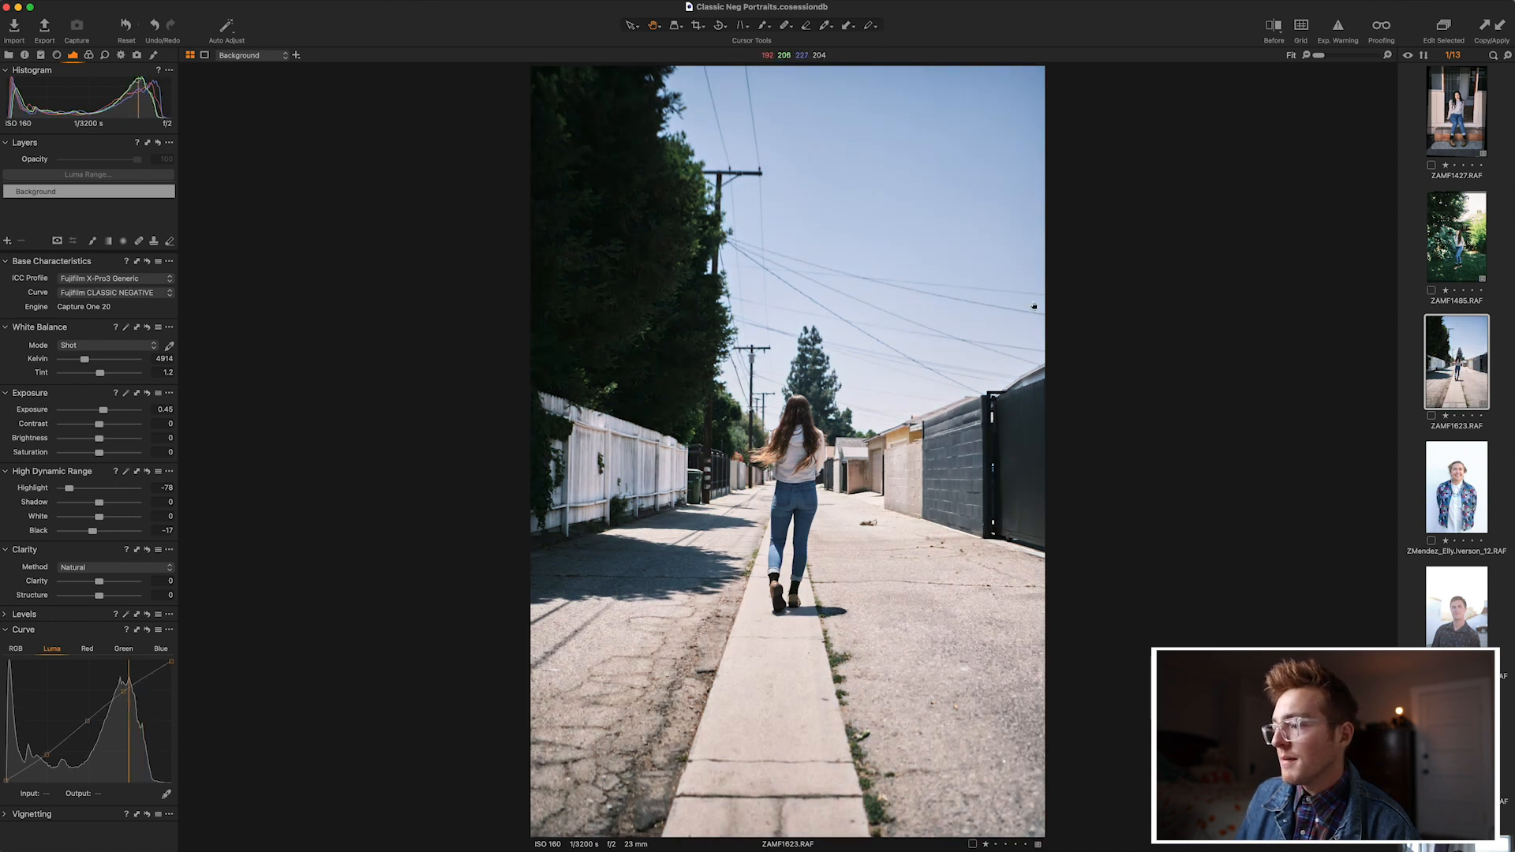
click(1474, 131)
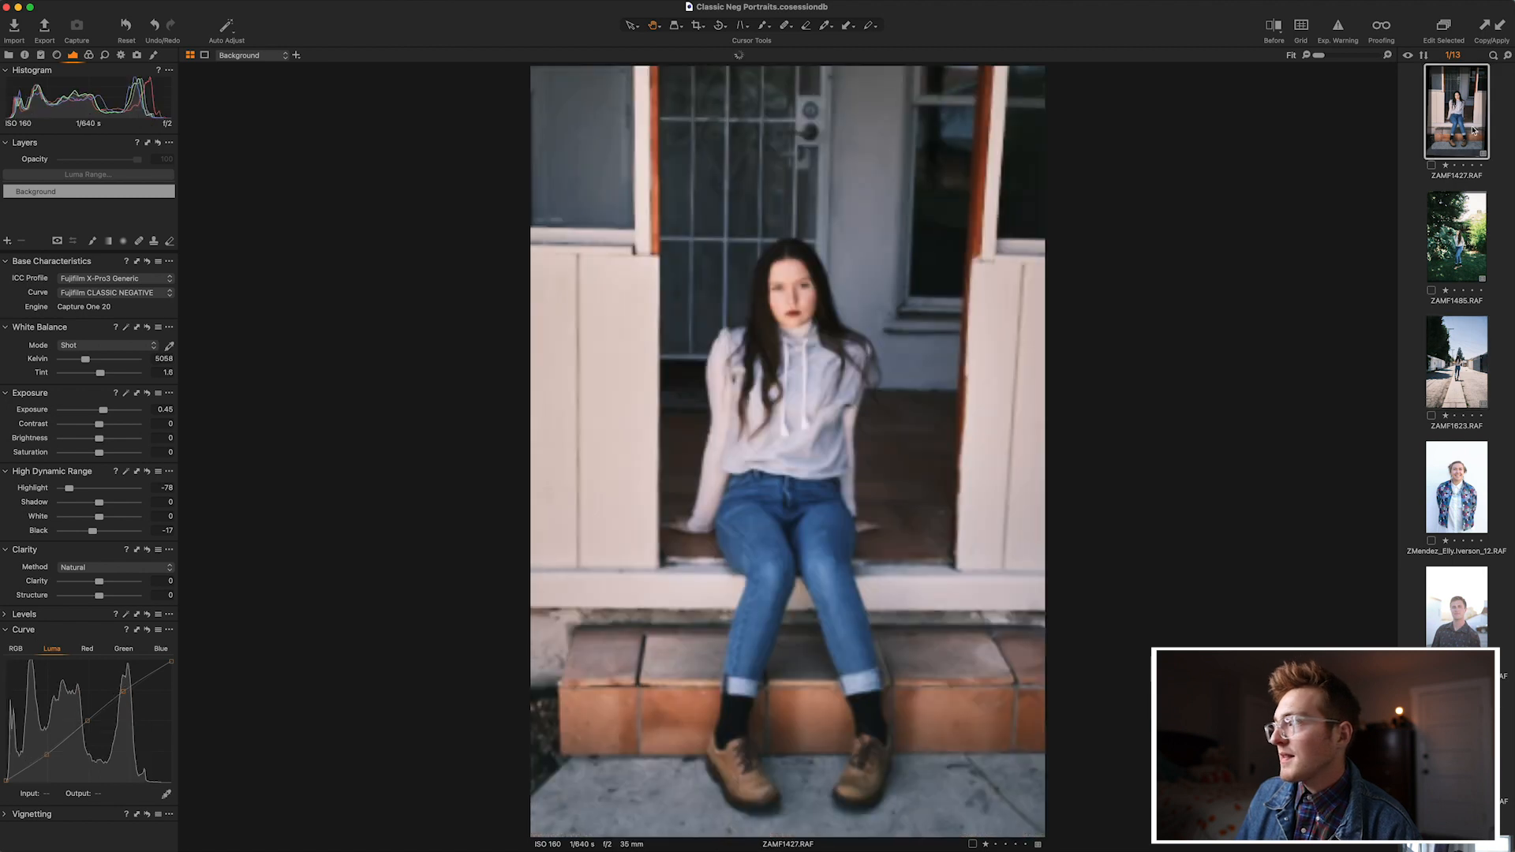
click(1461, 405)
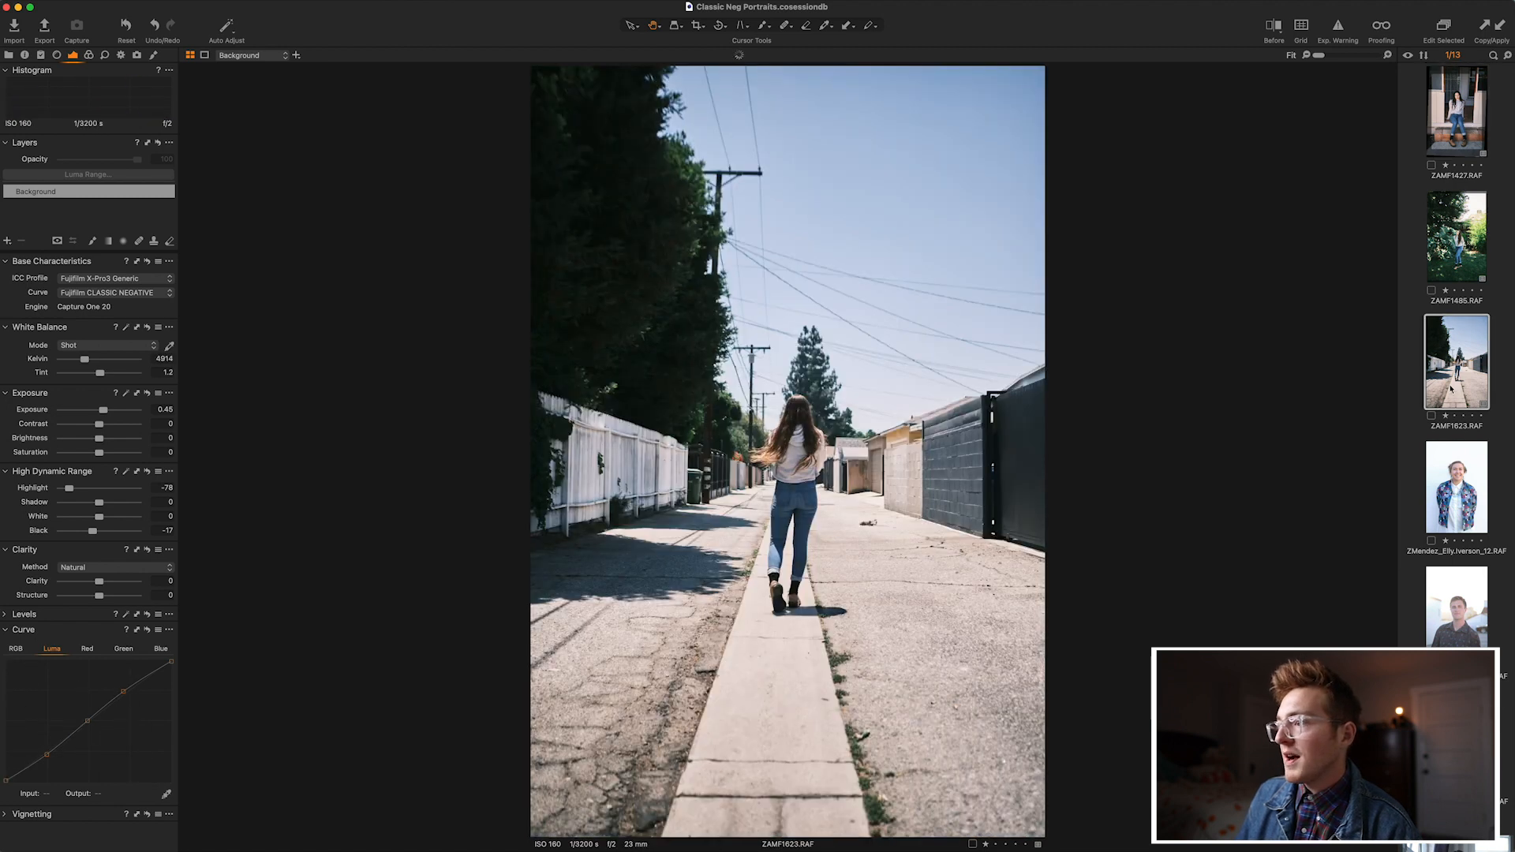
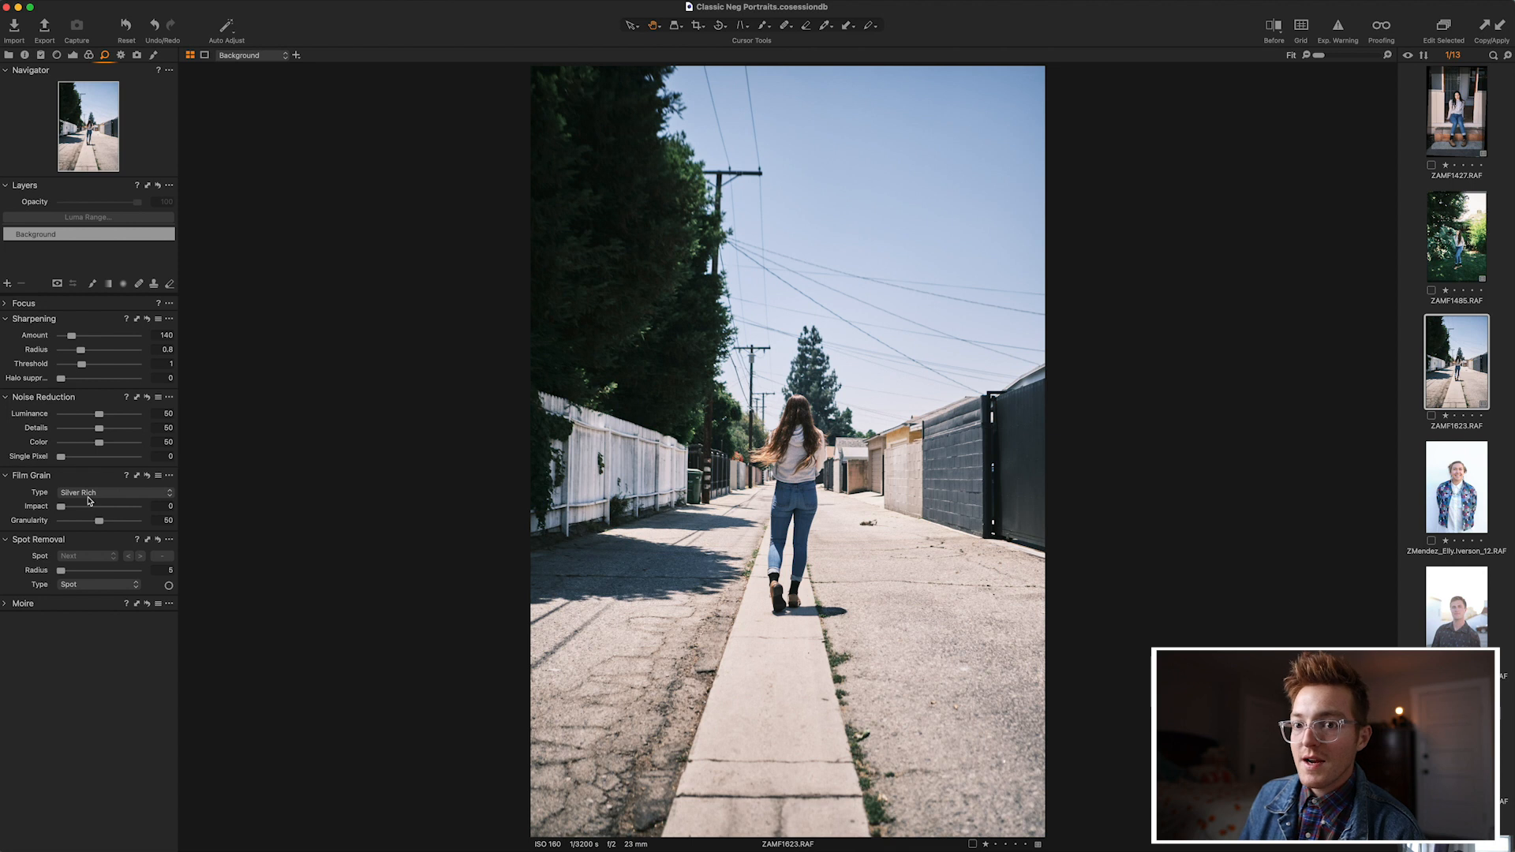
Set the alley photo's Silver Rich film grain impact to 40 after checking the grain up close, and compare before and after.
drag(61, 507, 88, 514)
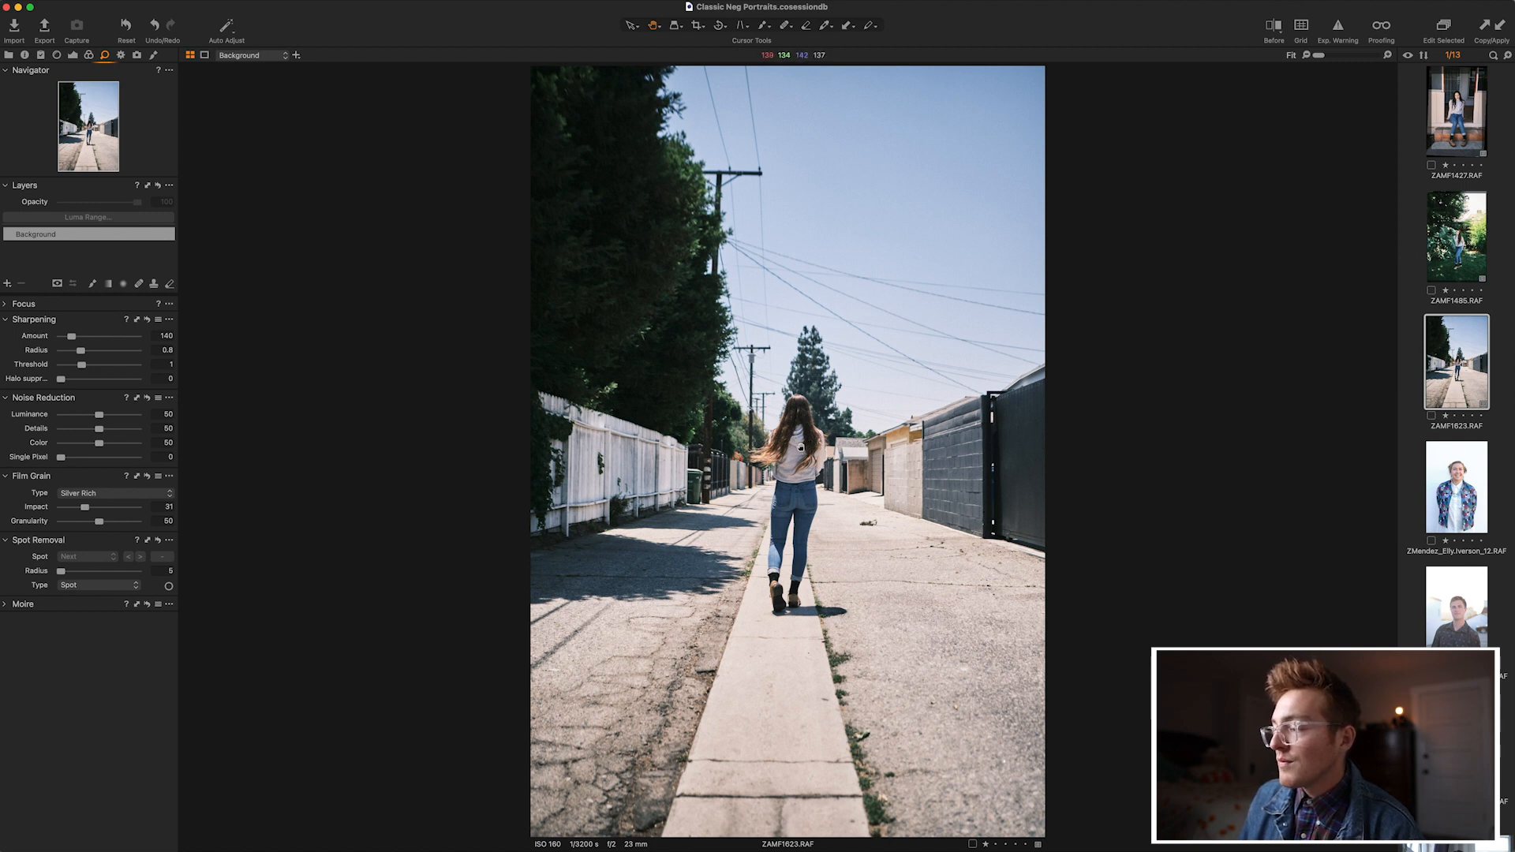
click(801, 440)
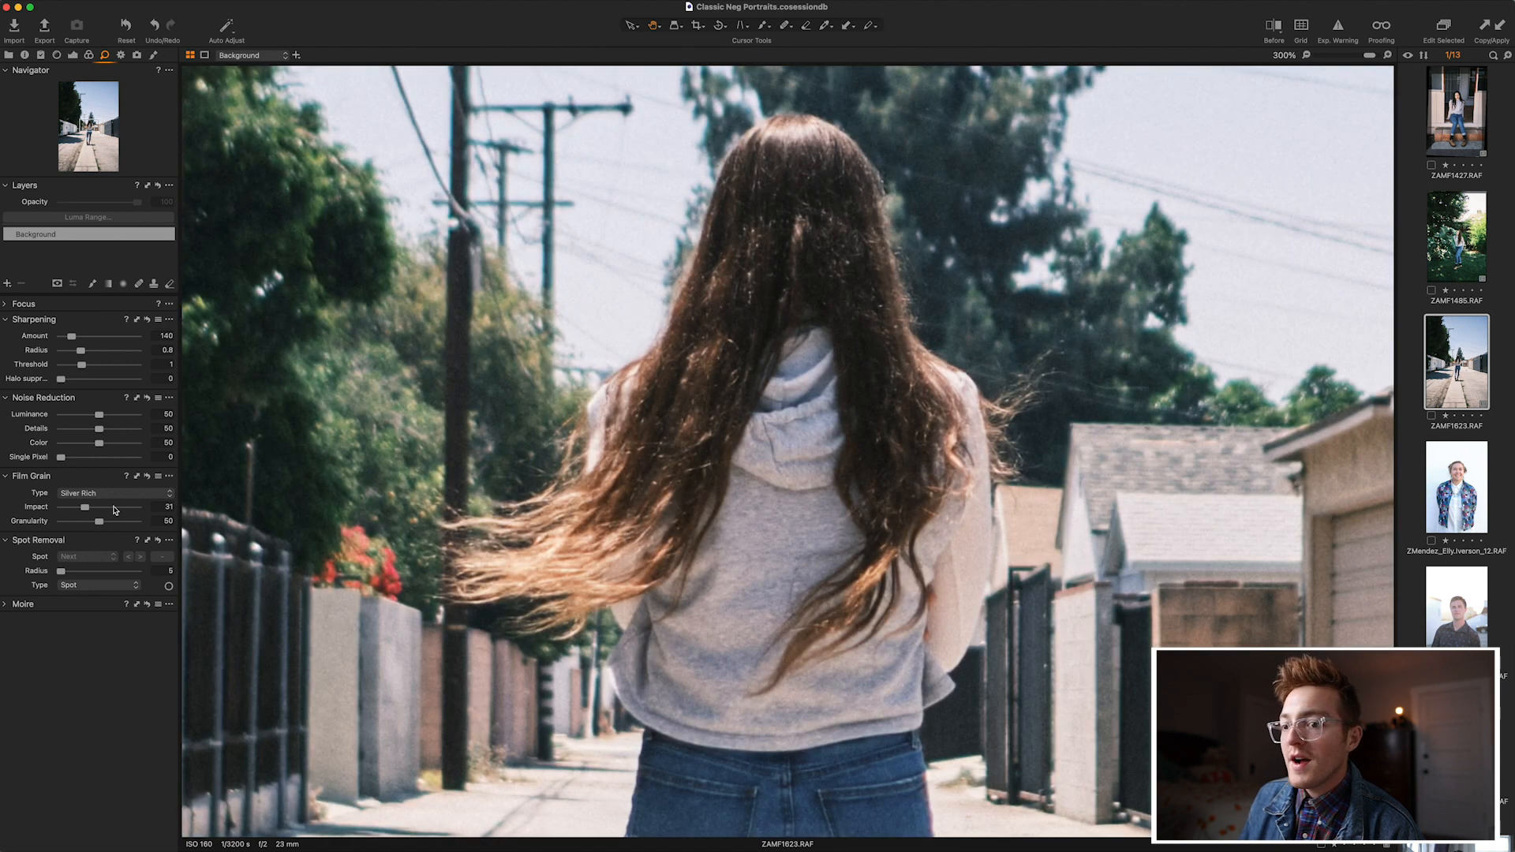
double_click(540, 425)
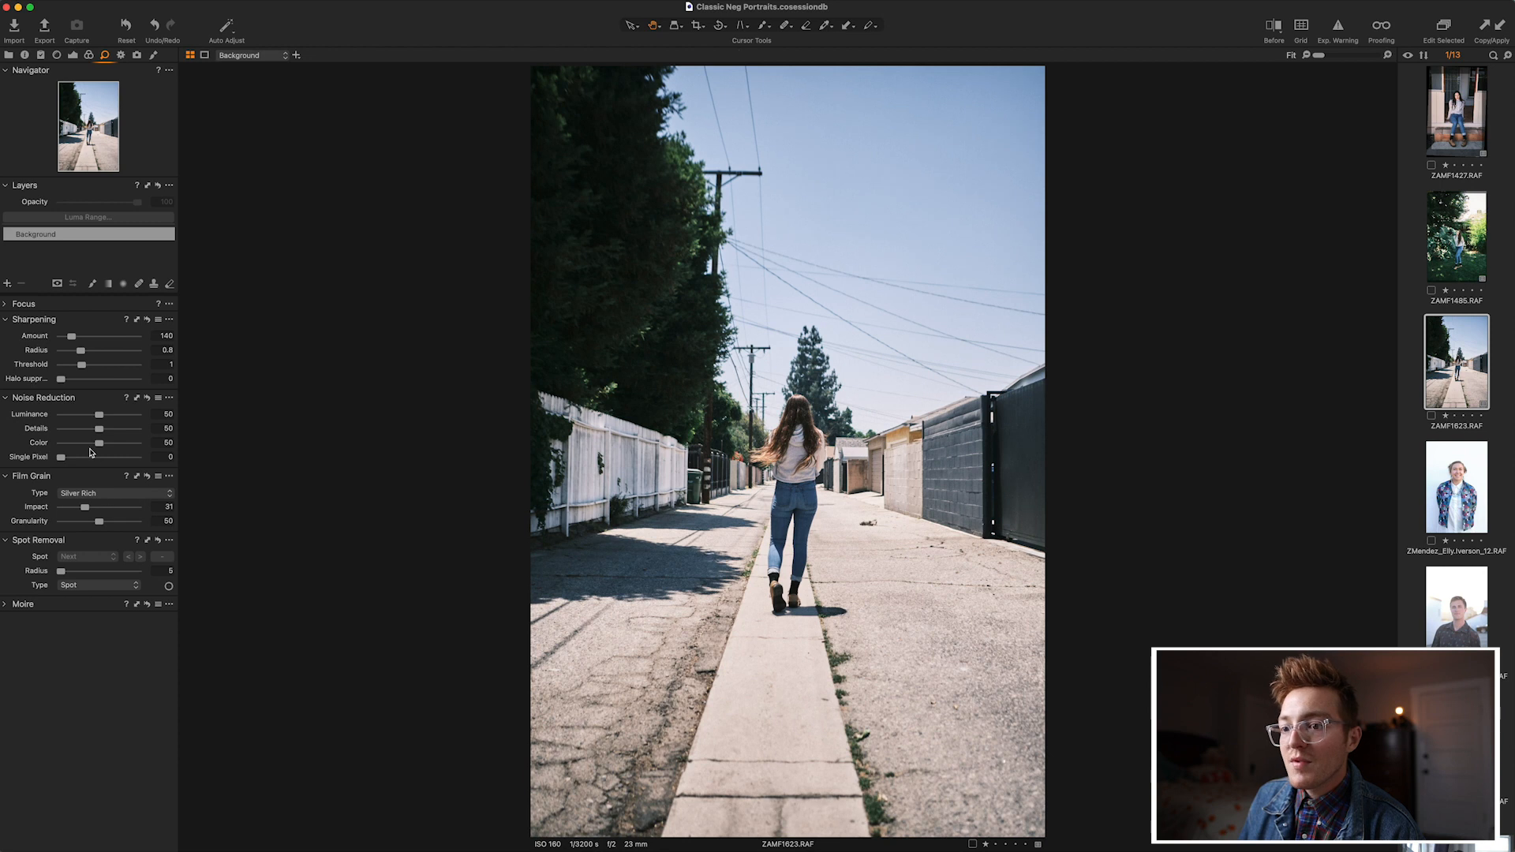
drag(84, 510, 96, 511)
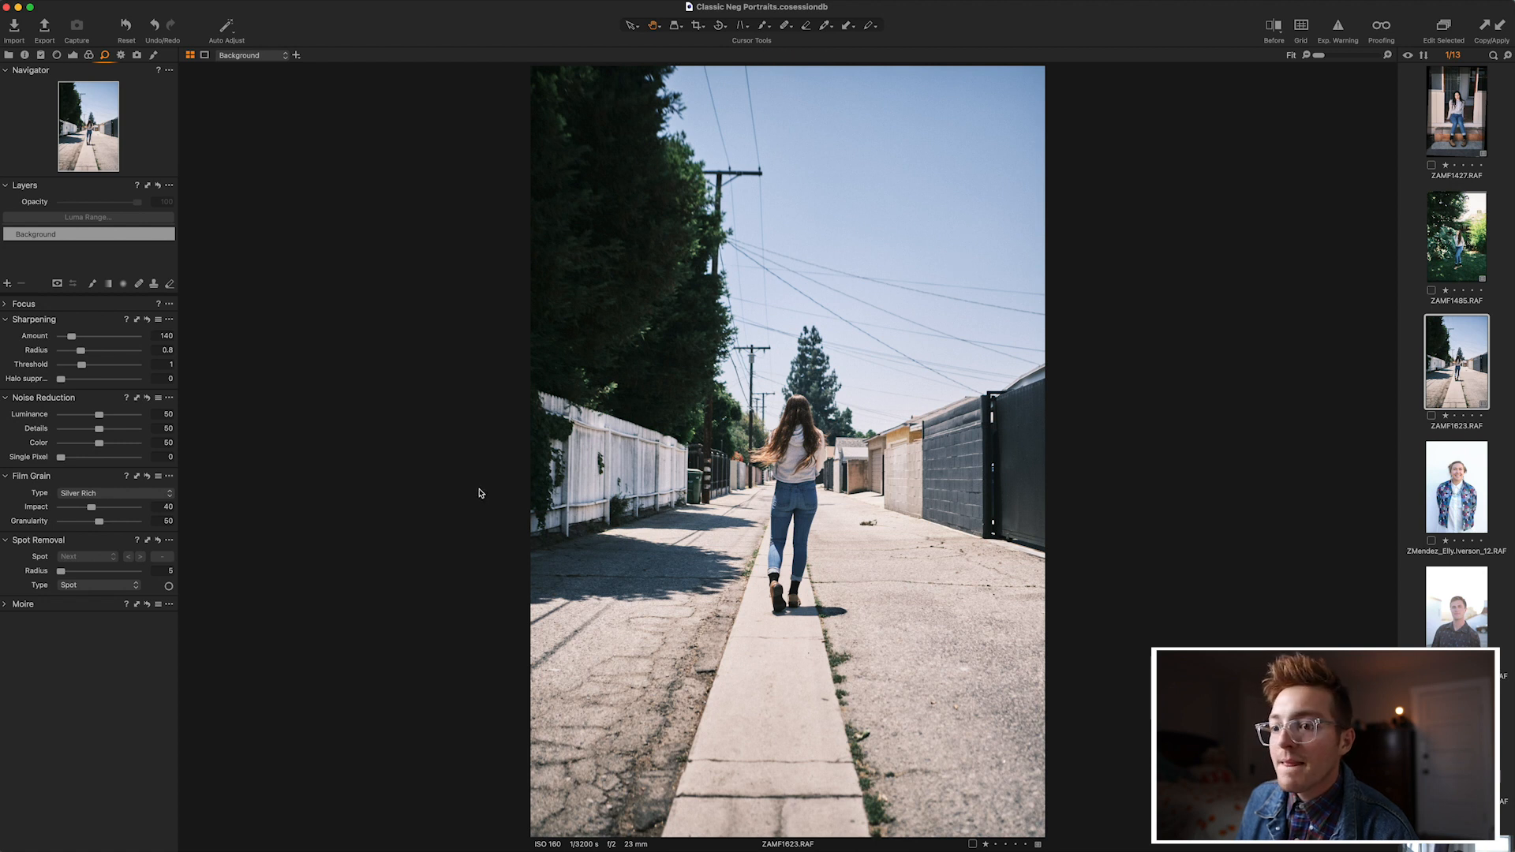
key(y)
key(y)
key(y)
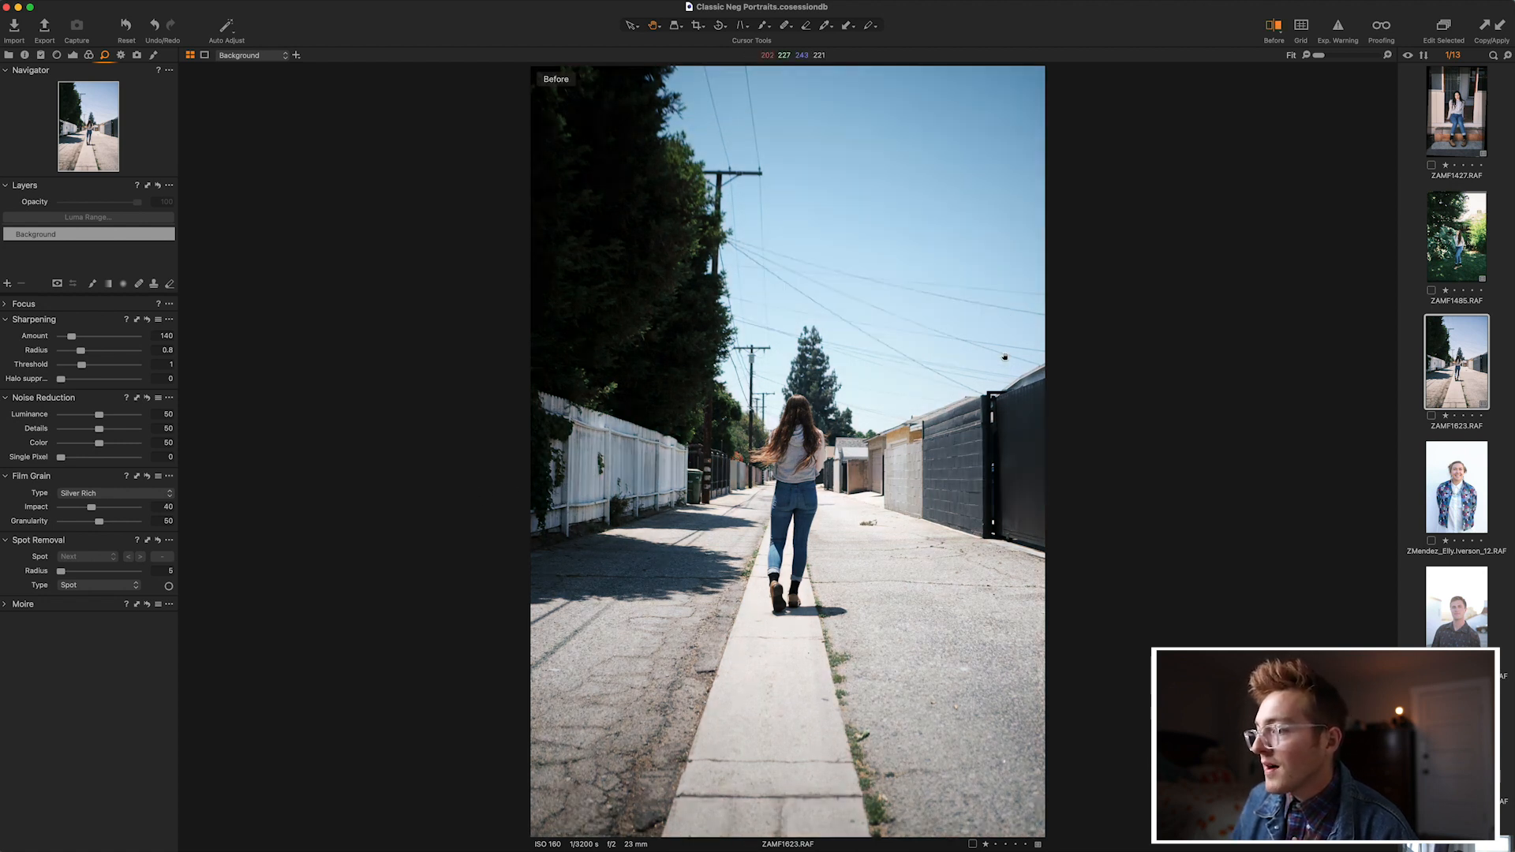
key(y)
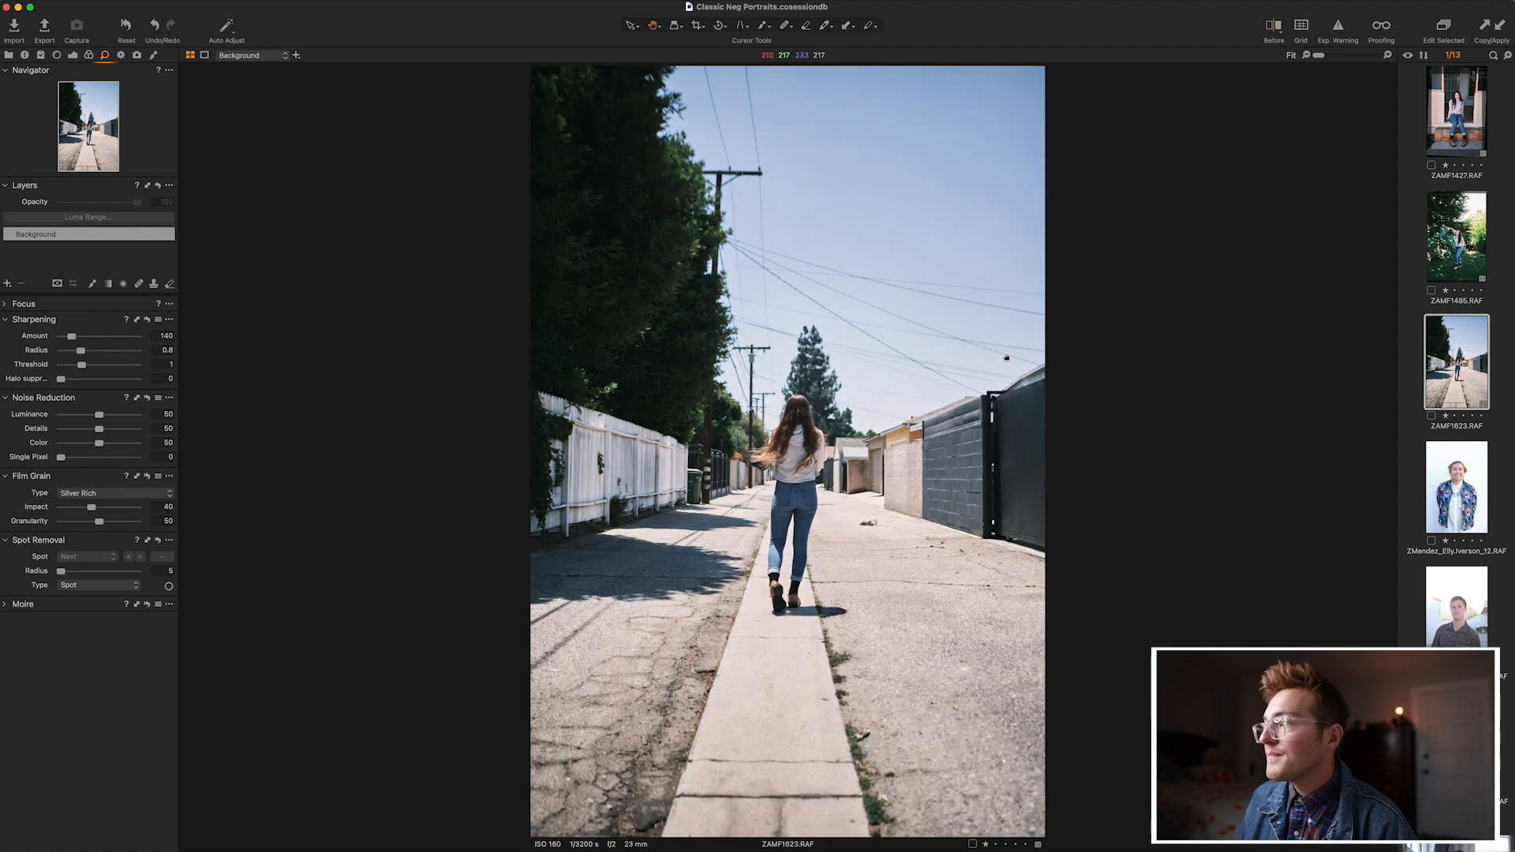
Open the portrait of the smiling woman in the patterned jacket and set its base curve to Fujifilm CLASSIC NEGATIVE.
click(1460, 472)
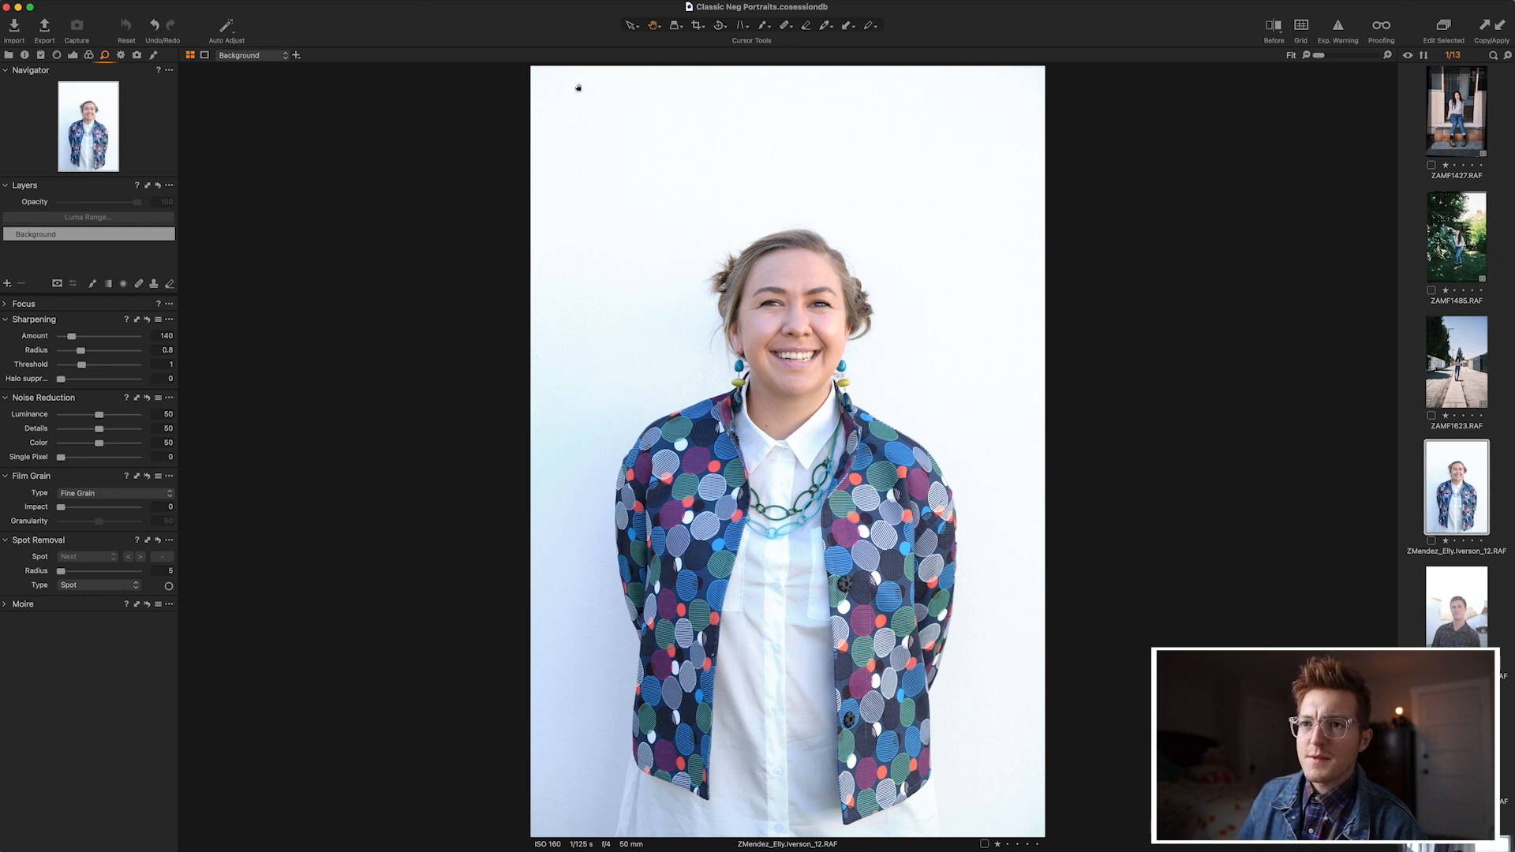
click(73, 56)
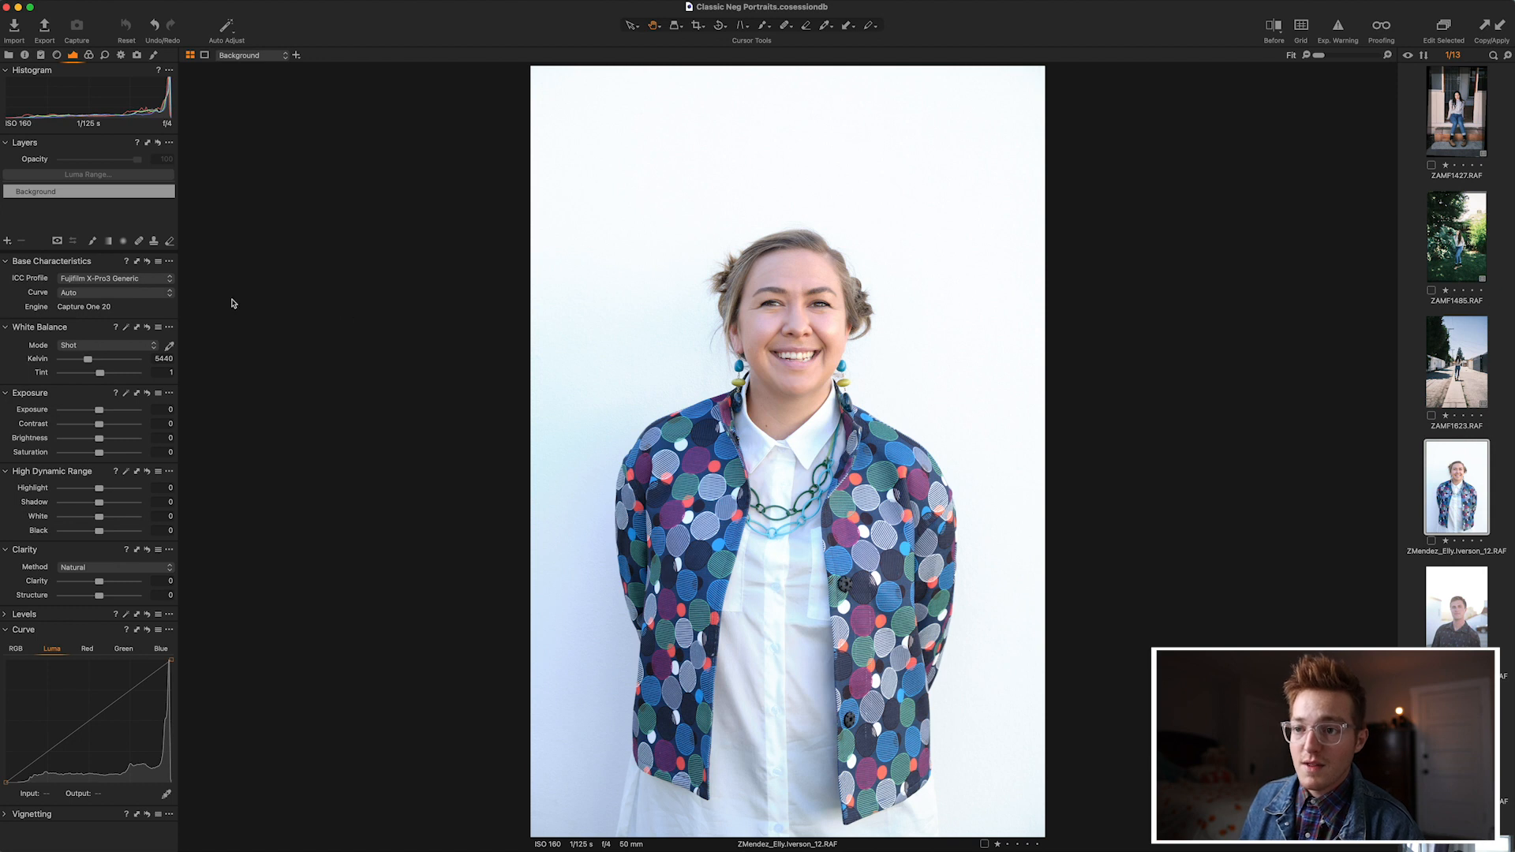
click(151, 296)
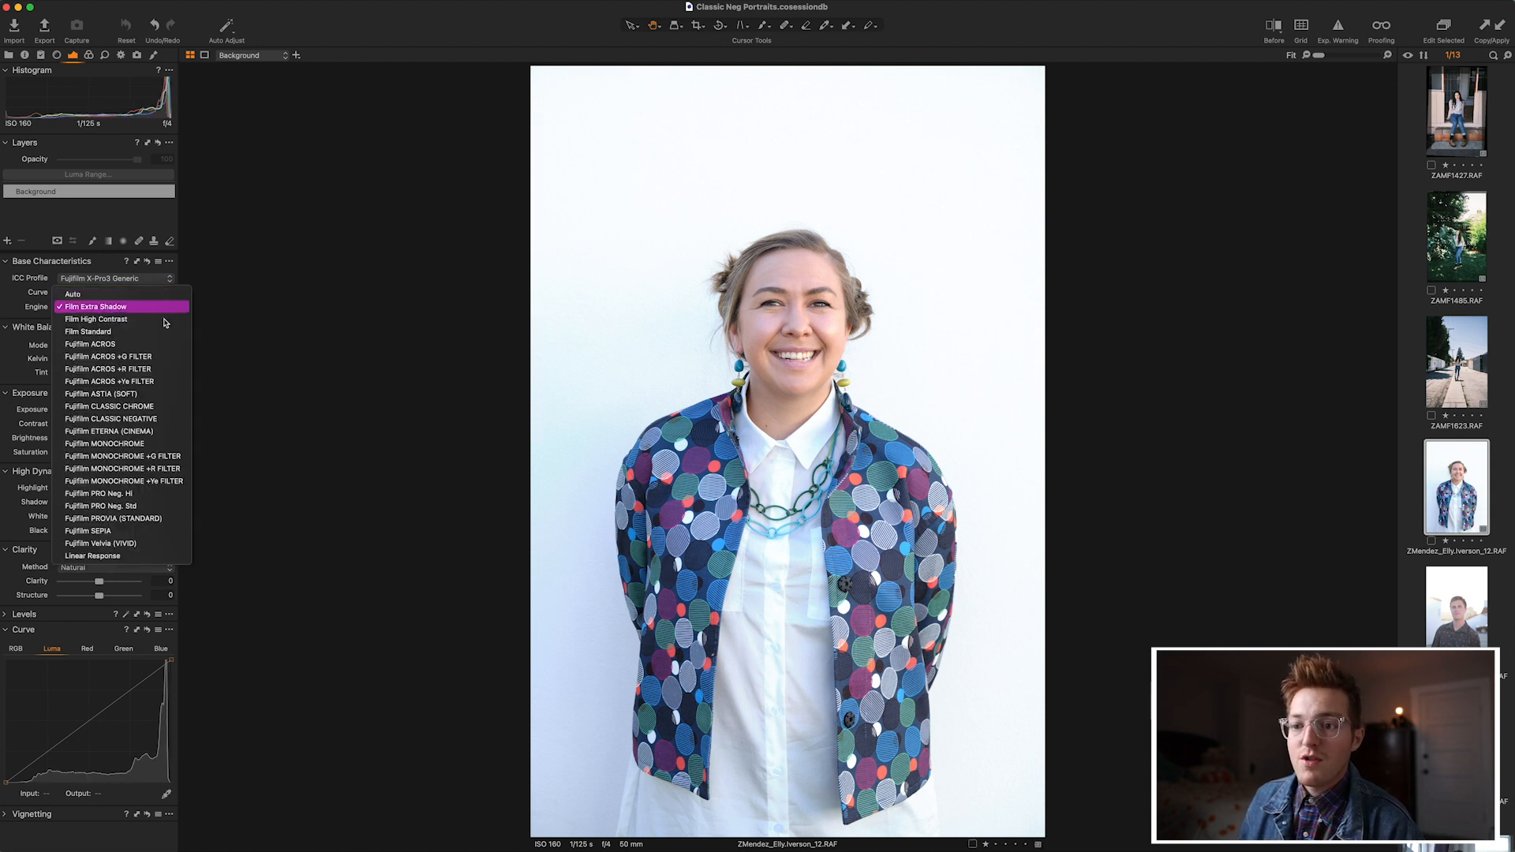
click(158, 419)
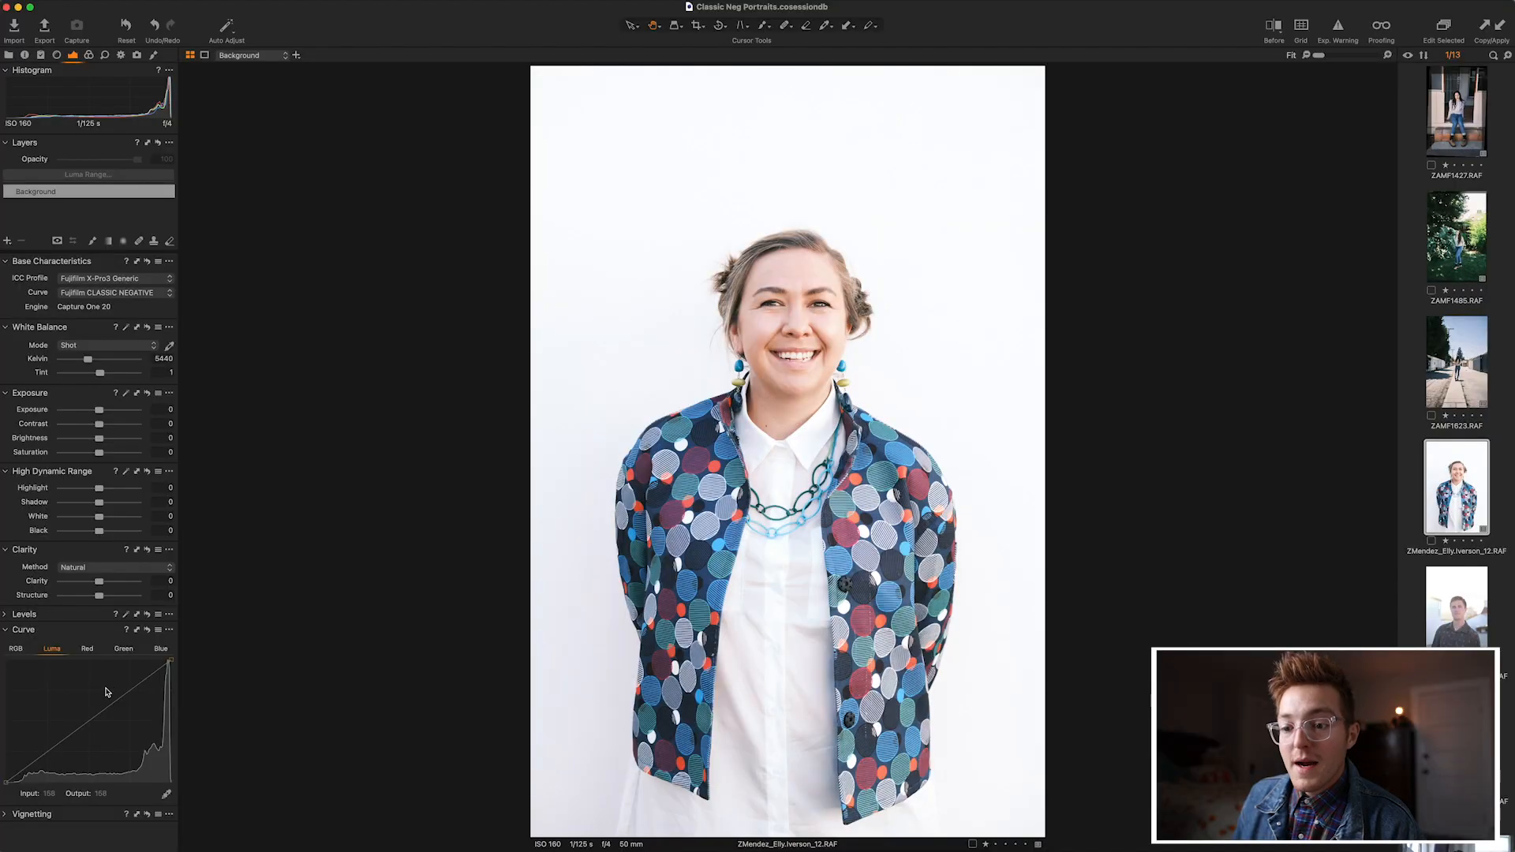
Add midtone, shadow and highlight points to the patterned-jacket portrait's Luma curve and slightly adjust the curve's ends.
click(88, 720)
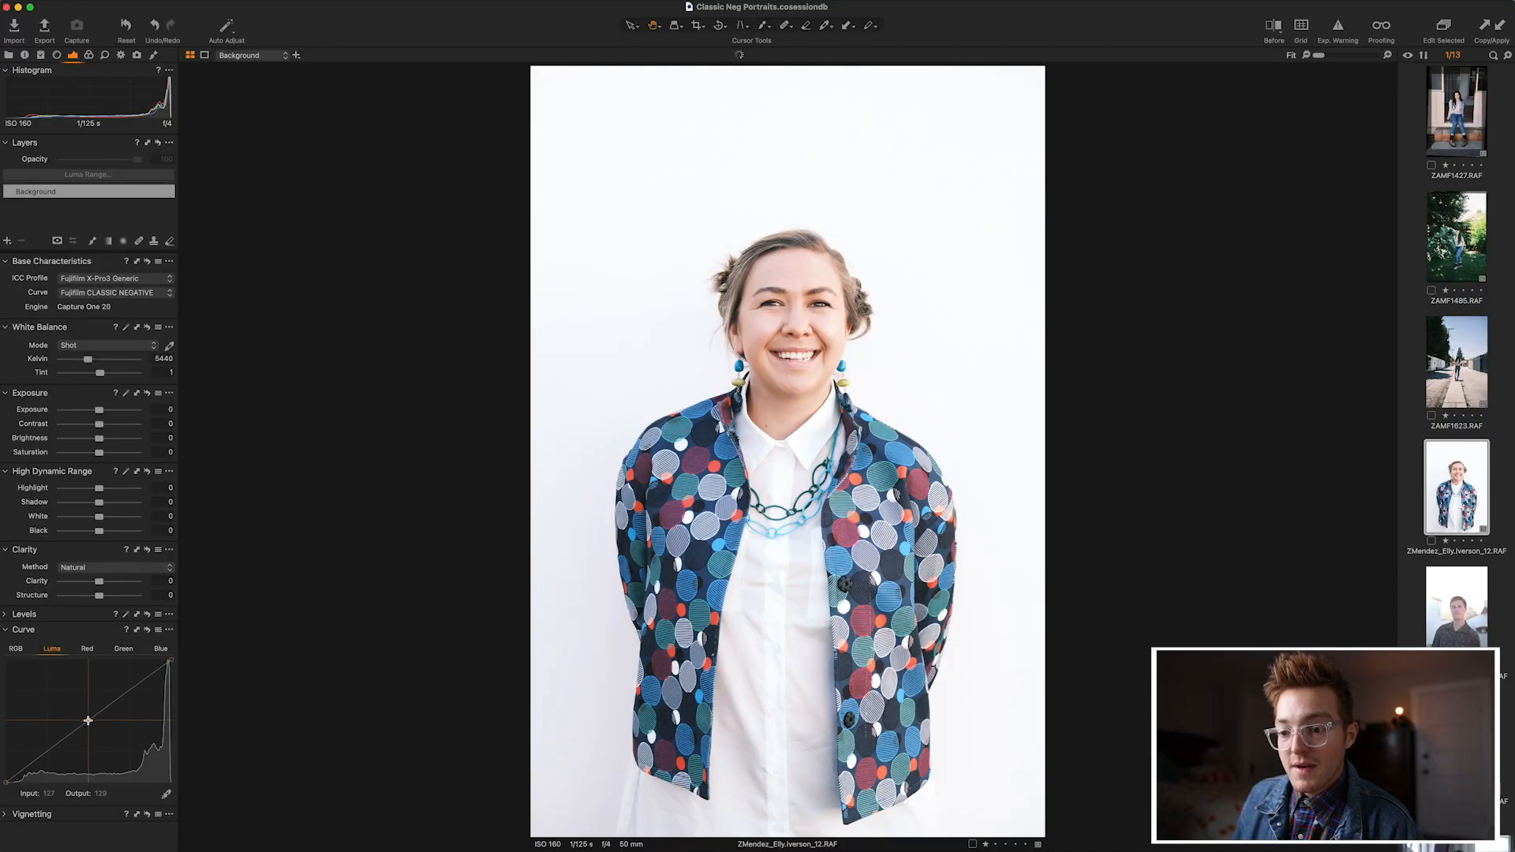
click(46, 755)
click(128, 688)
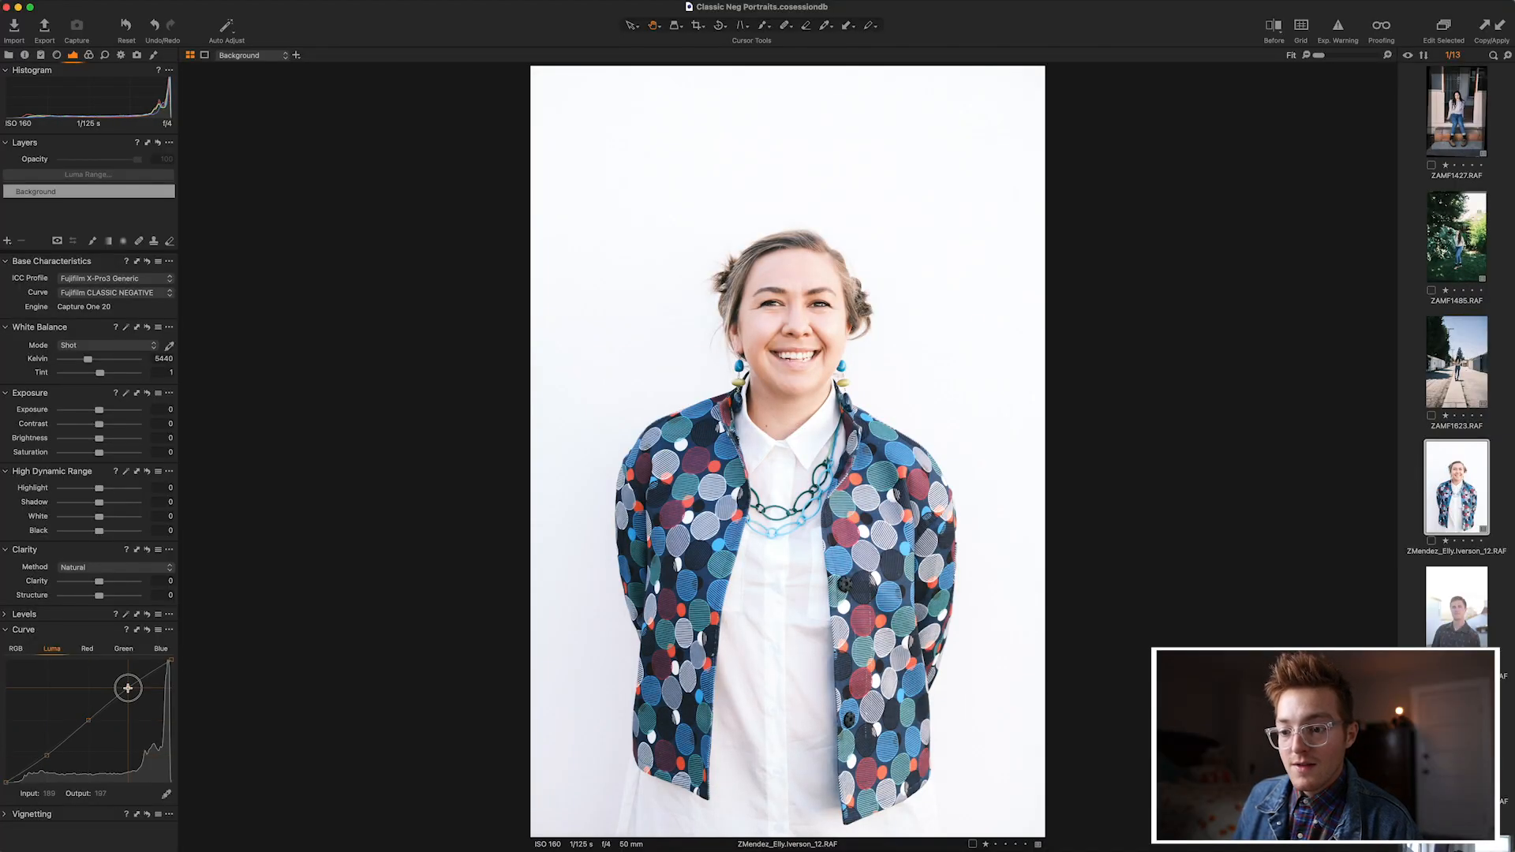
drag(169, 661, 174, 667)
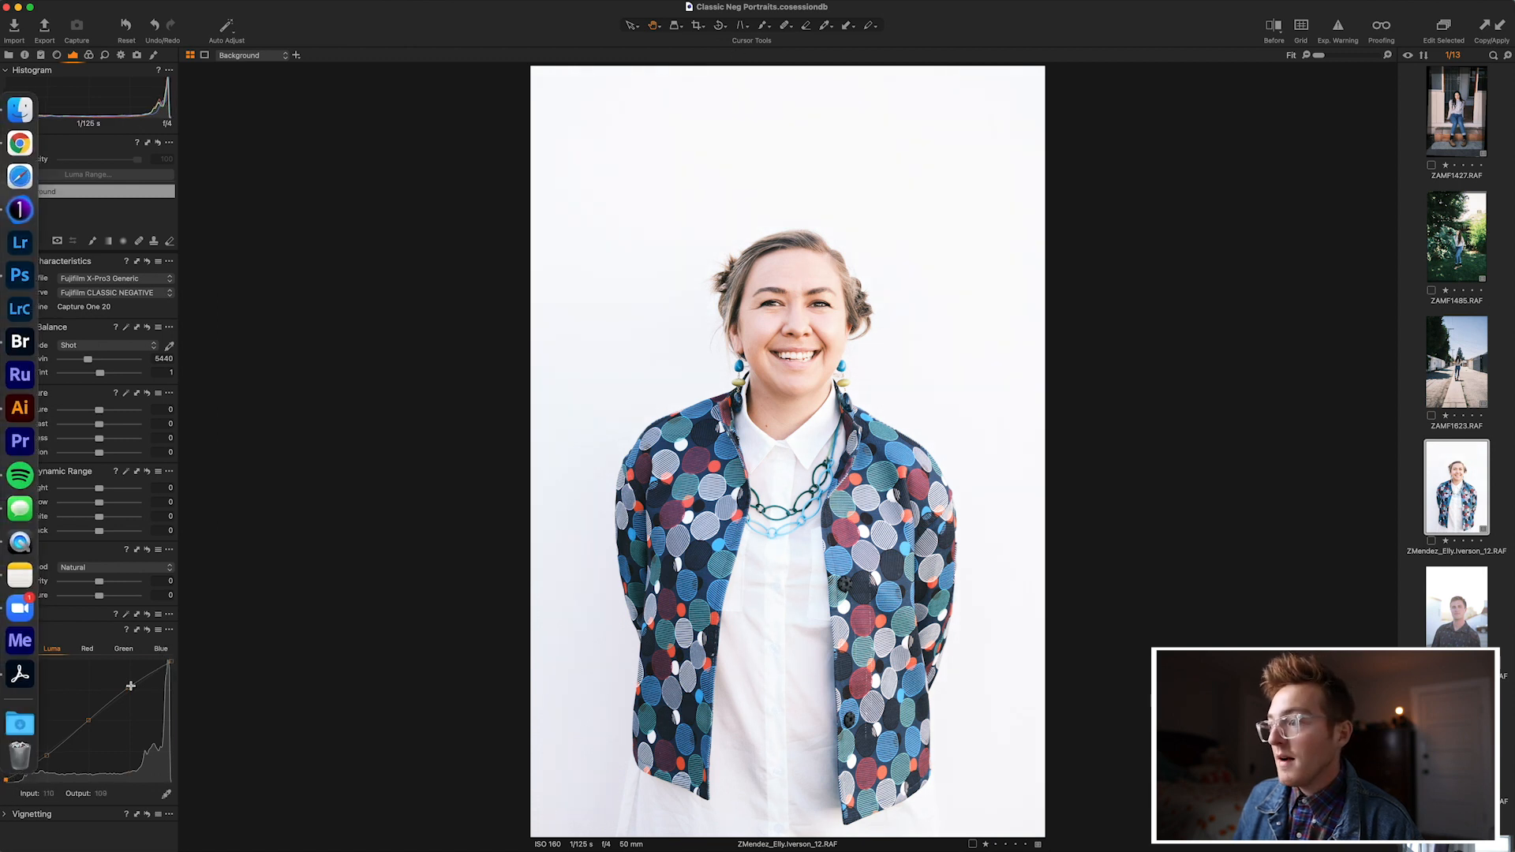
Set the patterned-jacket portrait's highlights to -43 and contrast to 6, compare before and after, and check the face up close.
drag(98, 489, 80, 497)
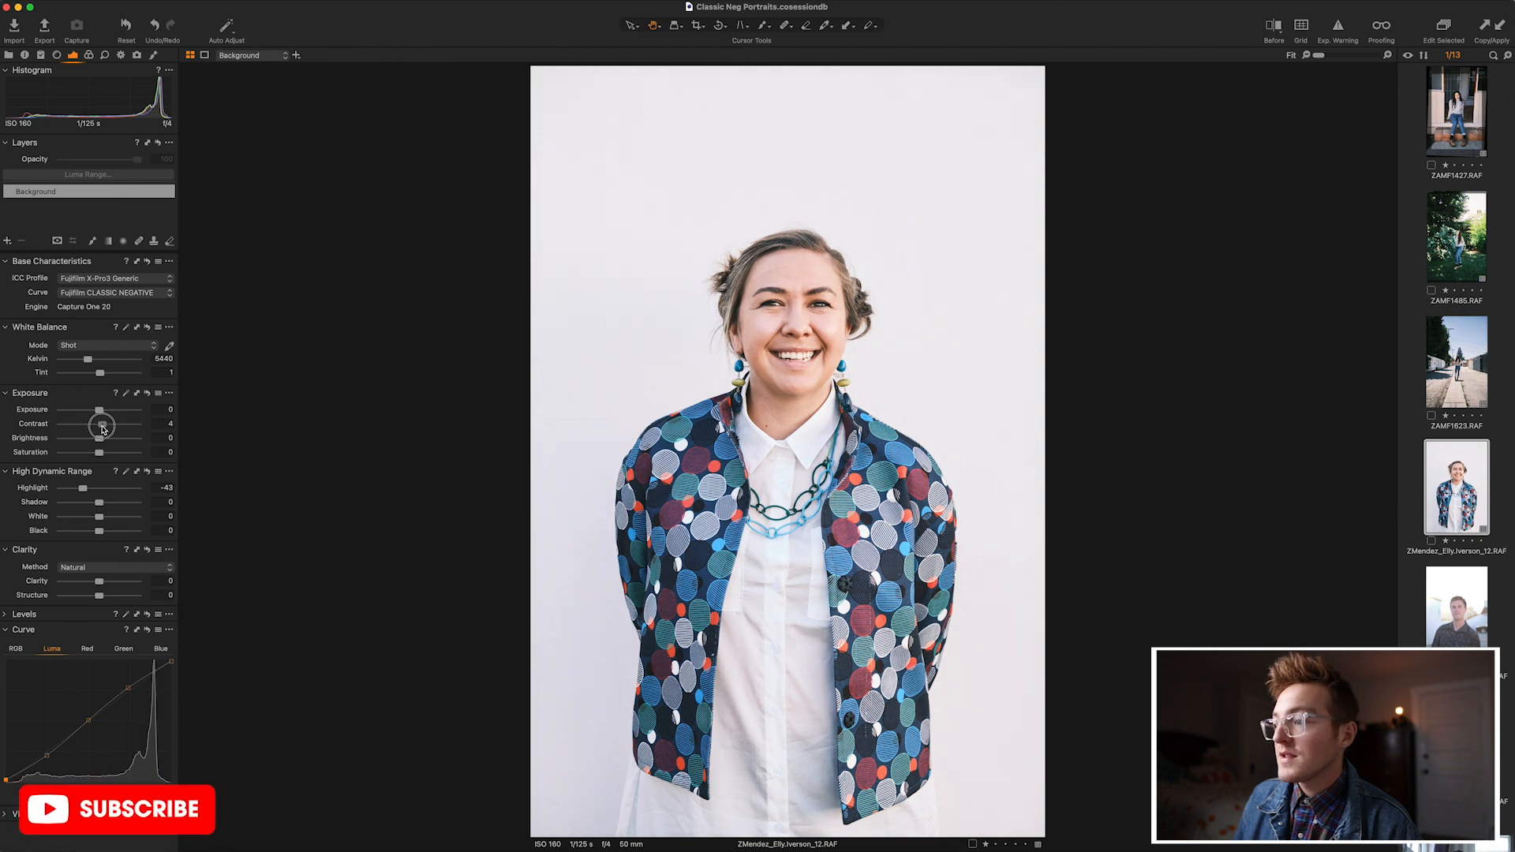
drag(99, 429, 102, 430)
key(y)
key(y)
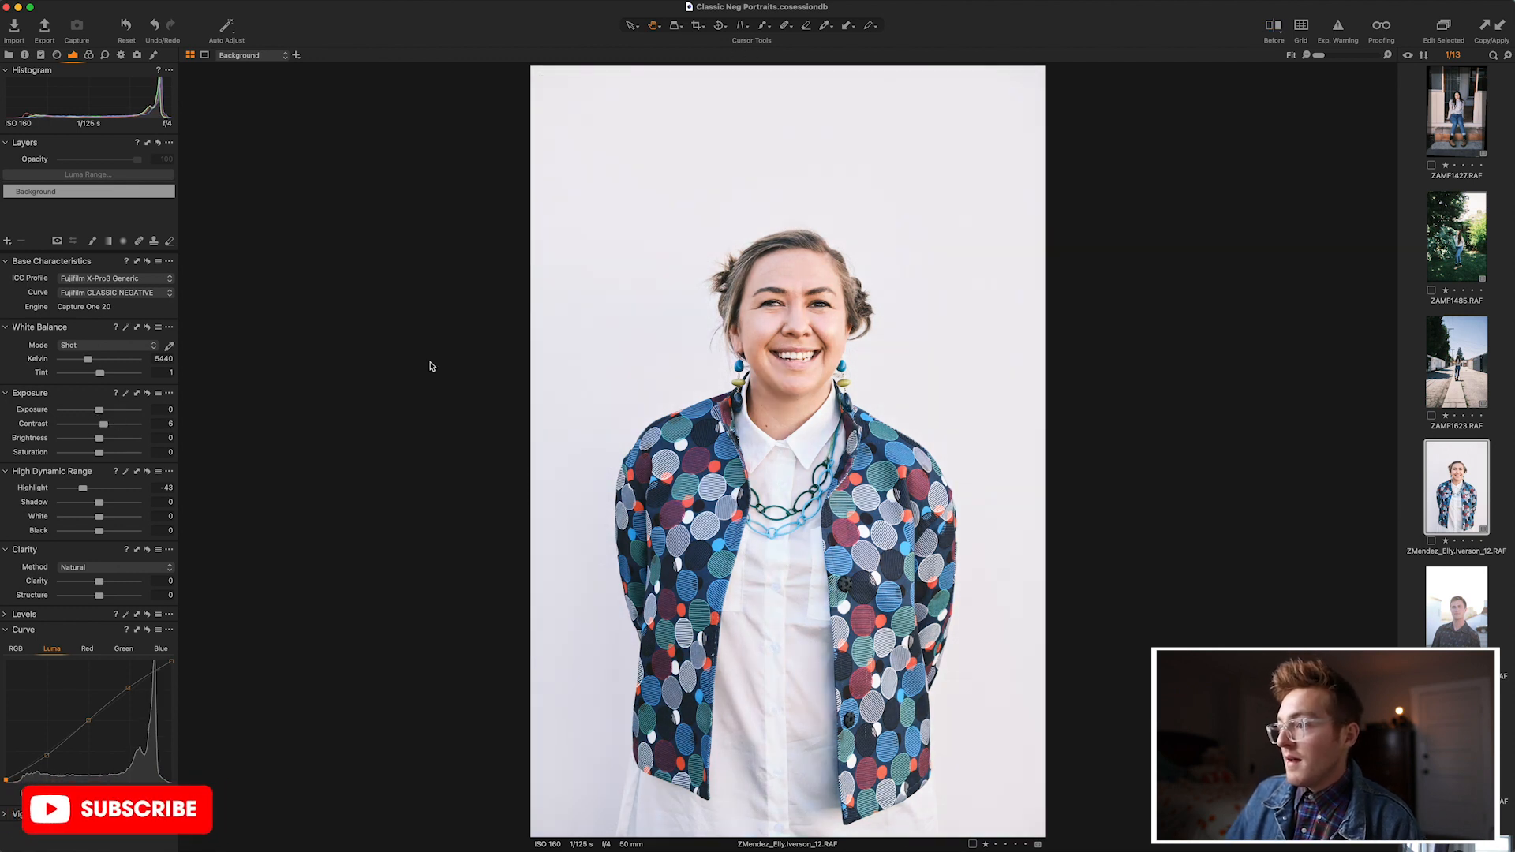
key(y)
key(y)
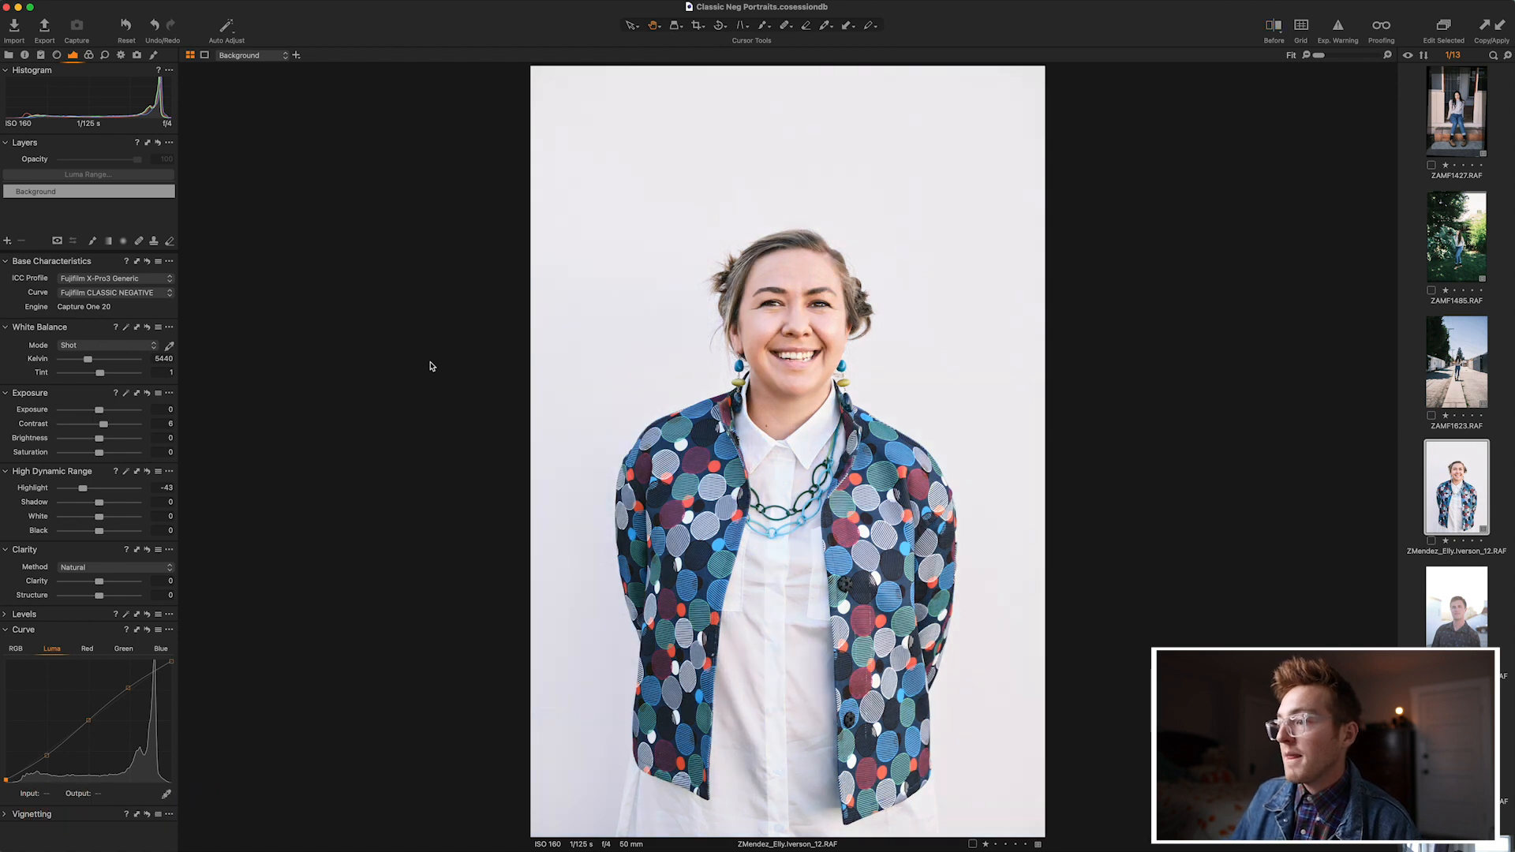
click(798, 316)
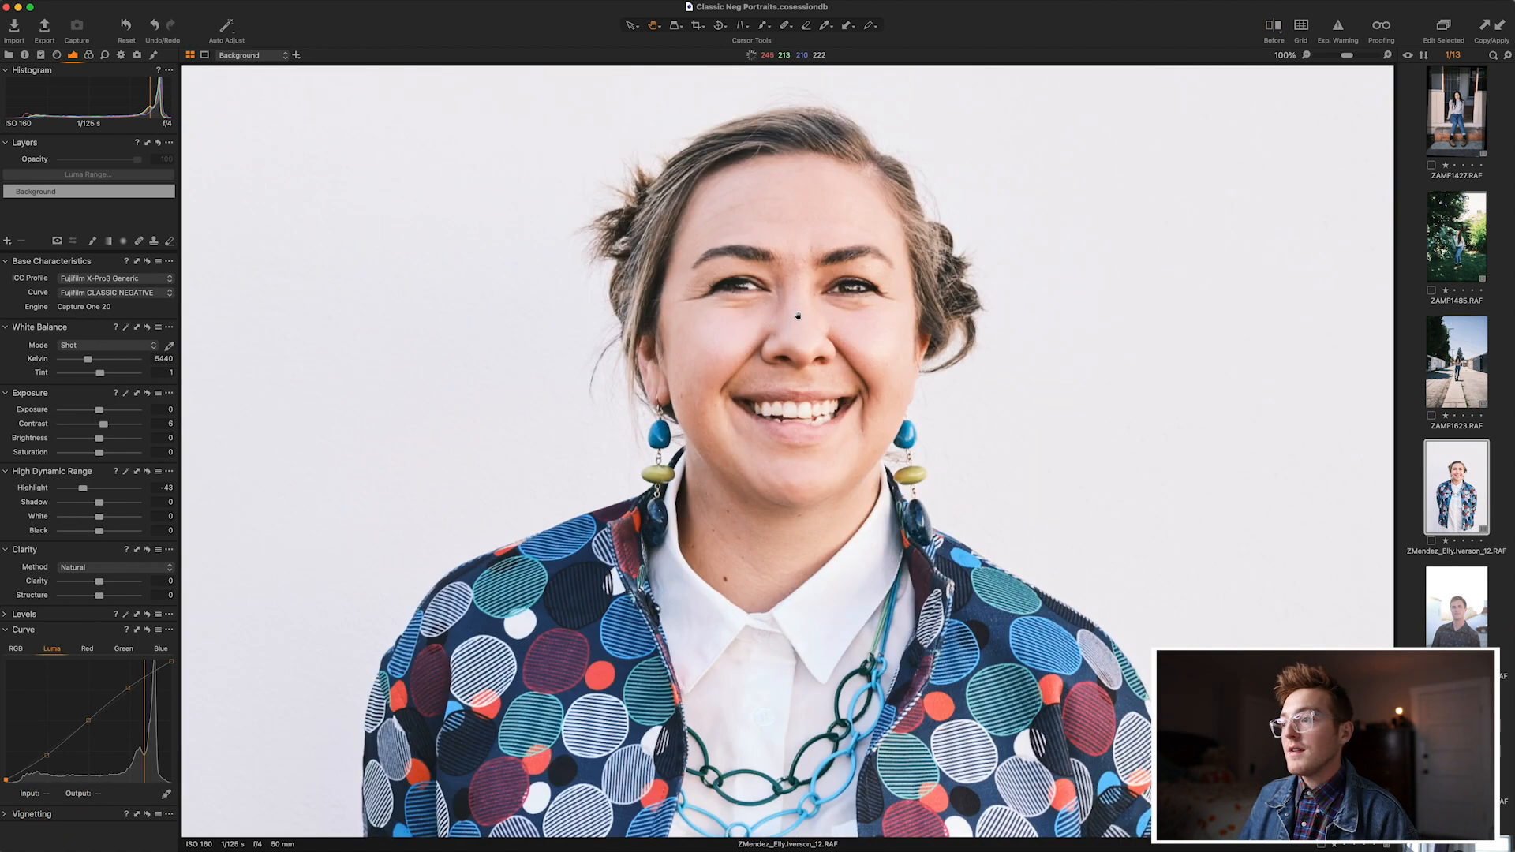
click(798, 316)
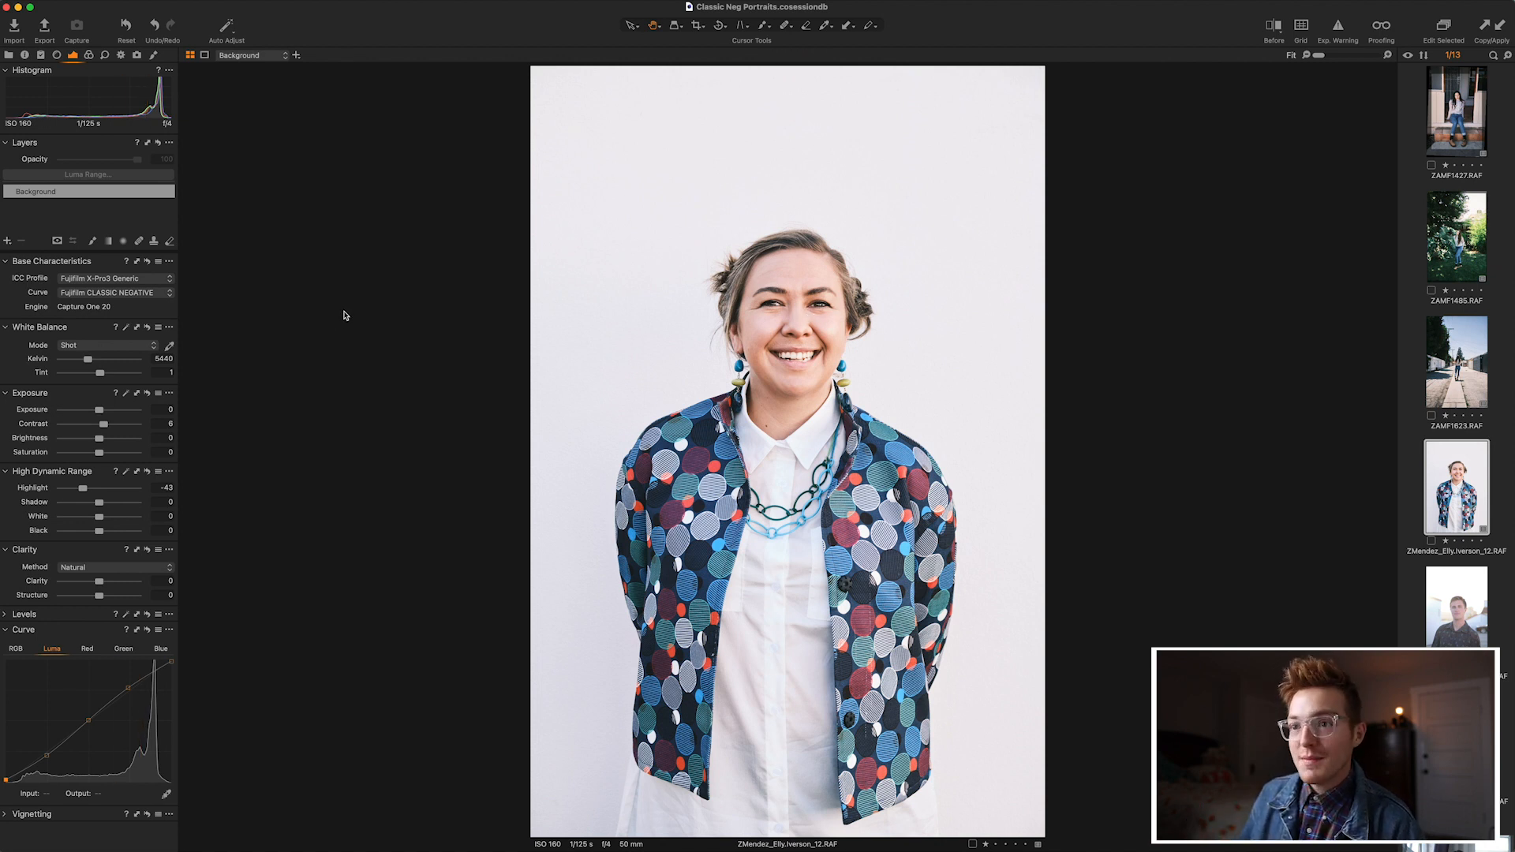
Give the patterned-jacket portrait Silver Rich film grain with an impact of 35 and check the grain up close.
click(106, 56)
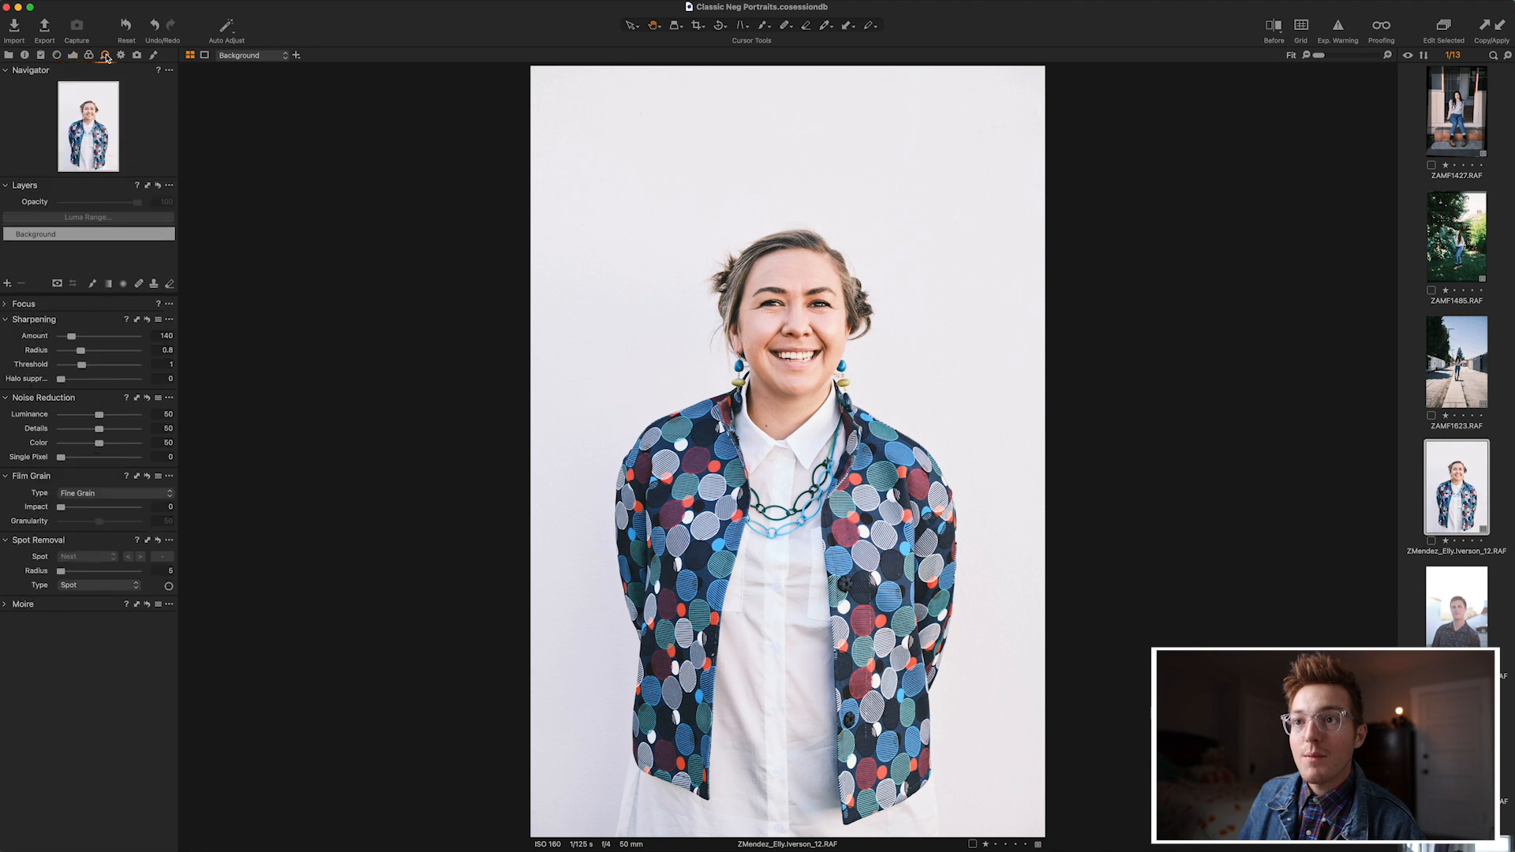
click(105, 495)
click(63, 509)
drag(62, 512, 90, 514)
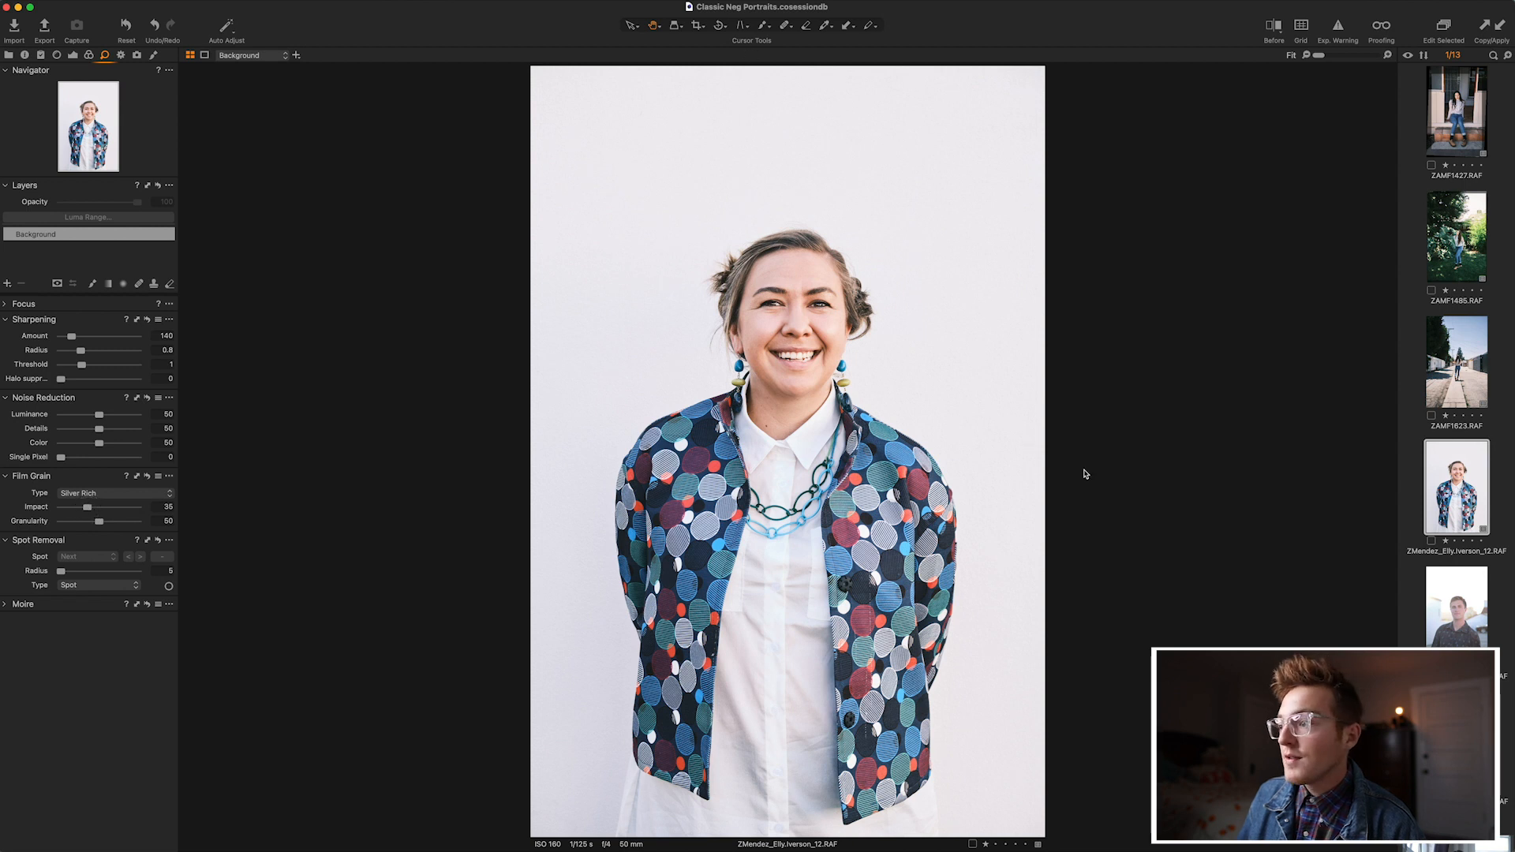
scroll(831, 342, up, 10)
scroll(831, 341, down, 10)
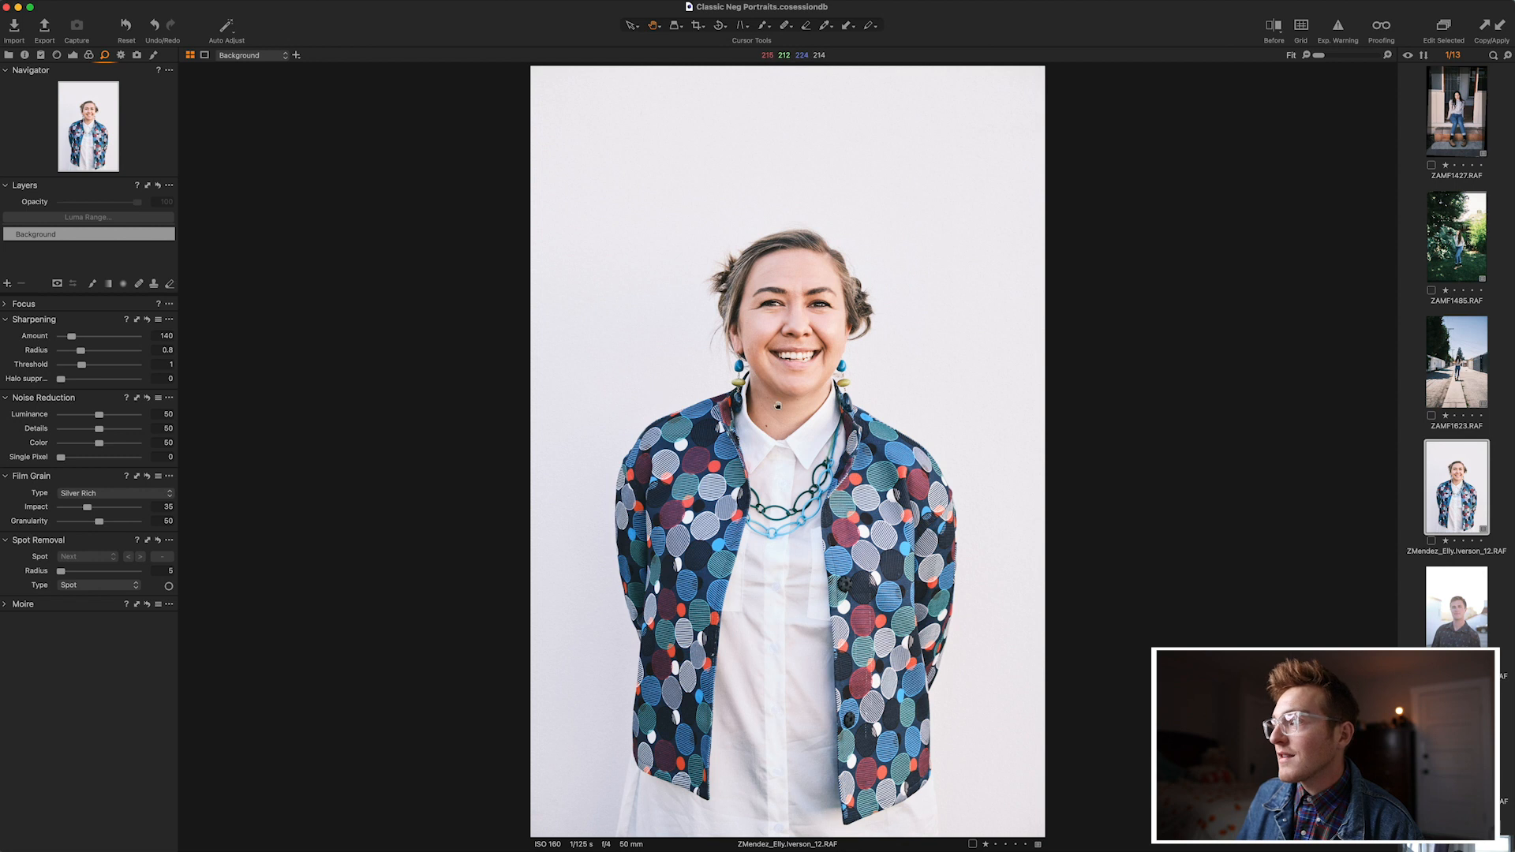
Copy the patterned-jacket portrait's adjustments to the backlit portrait of the man in the dark shirt, and compare before and after.
mouse_move(894, 2)
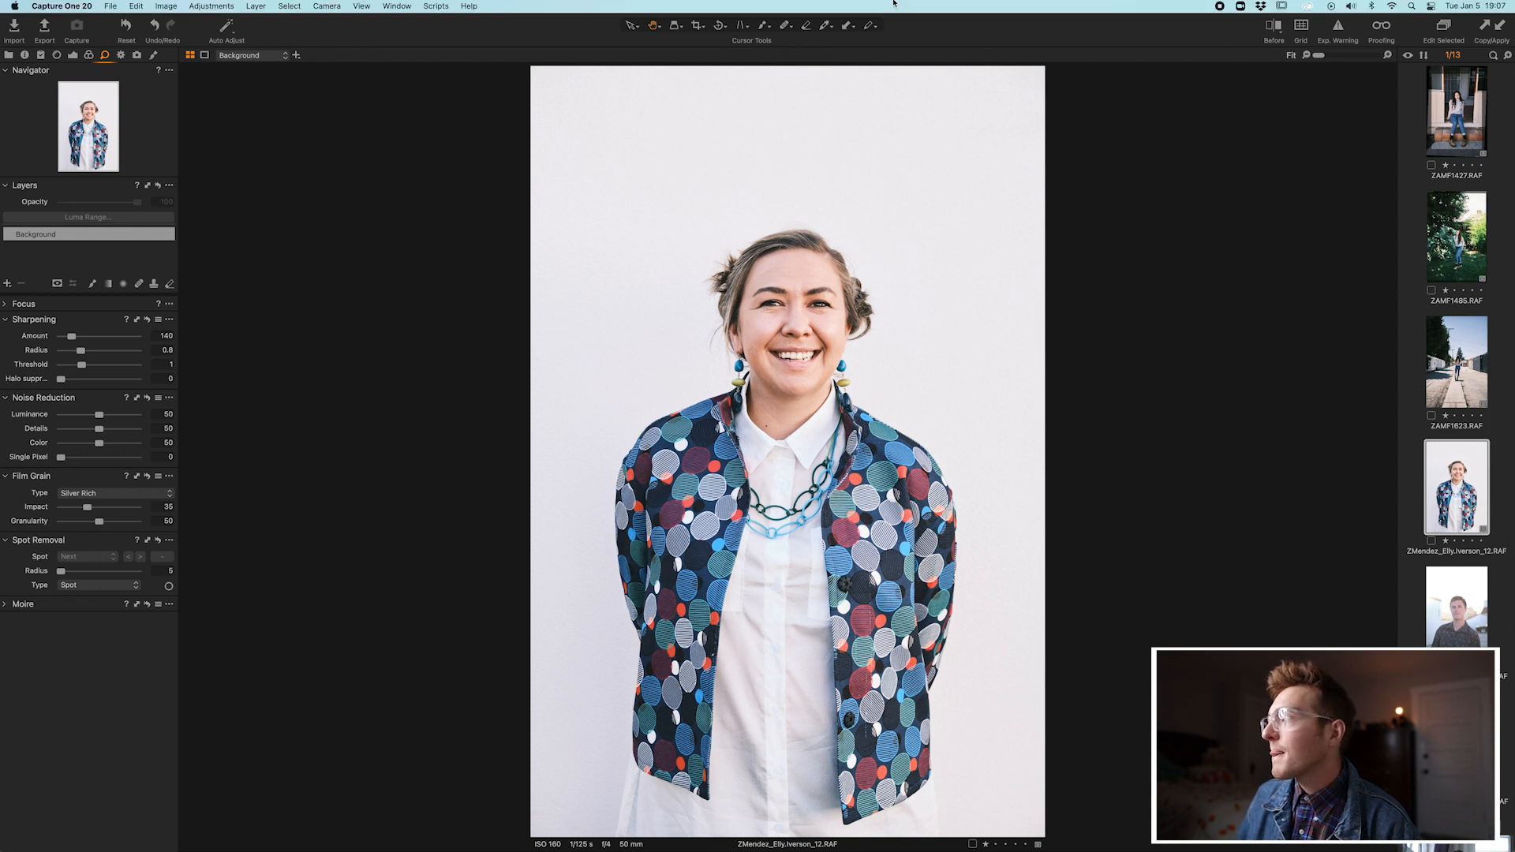
scroll(1472, 517, down, 2)
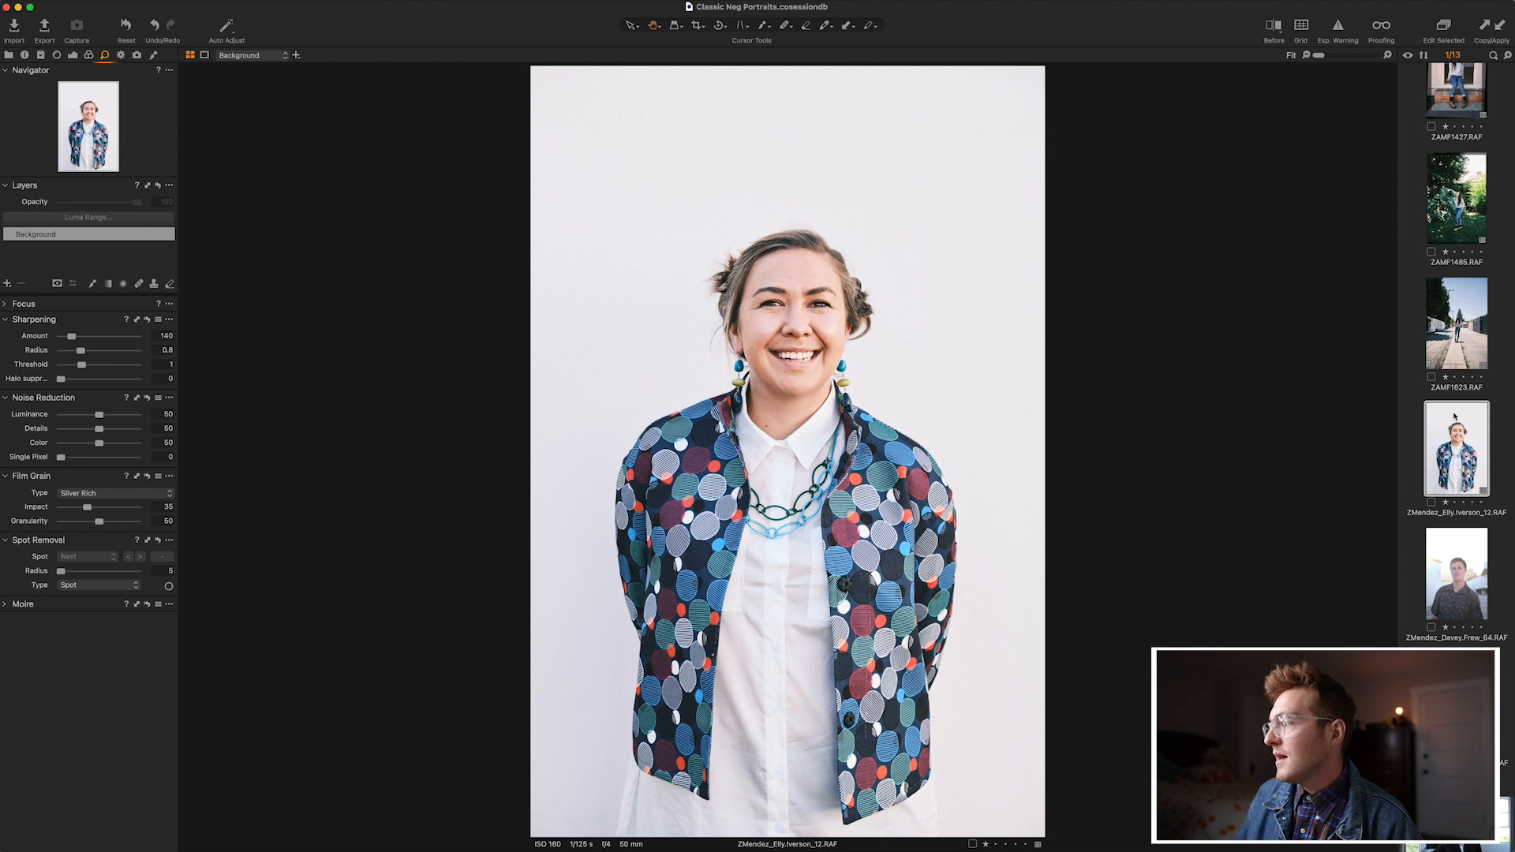
click(1465, 568)
click(1501, 29)
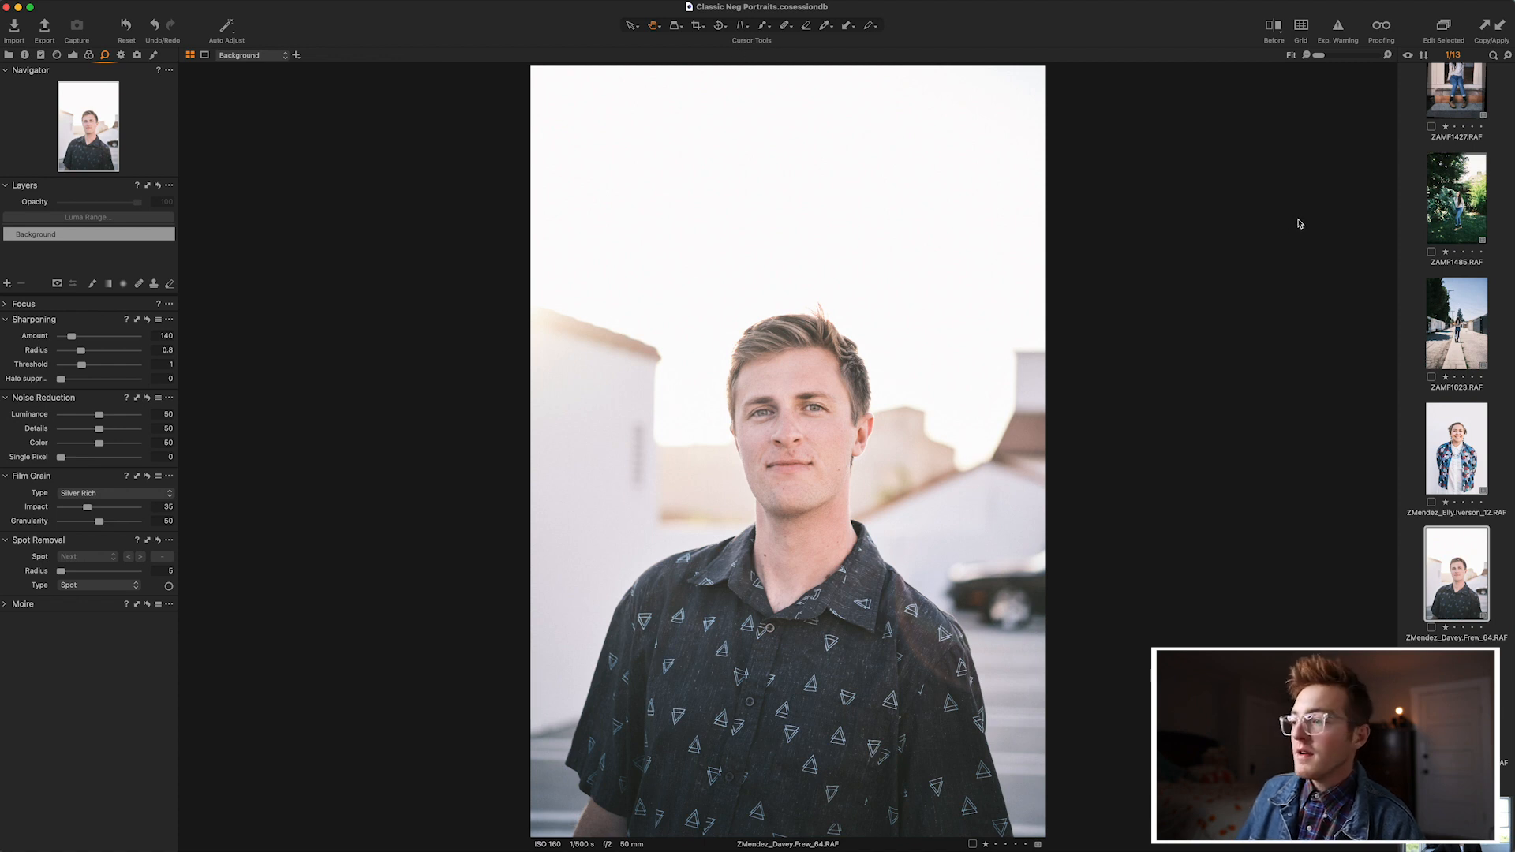
key(y)
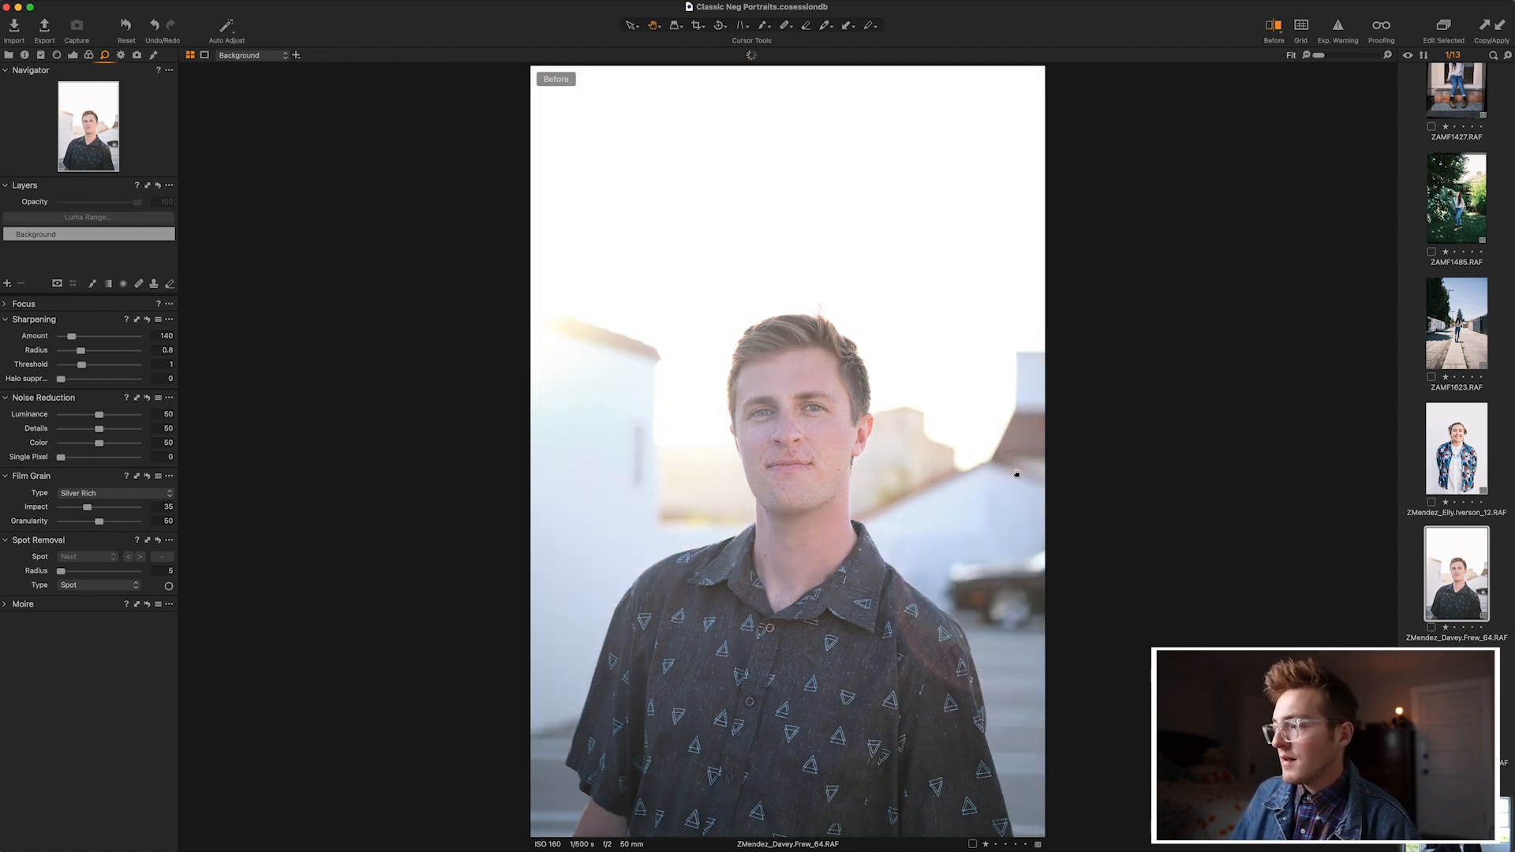
key(y)
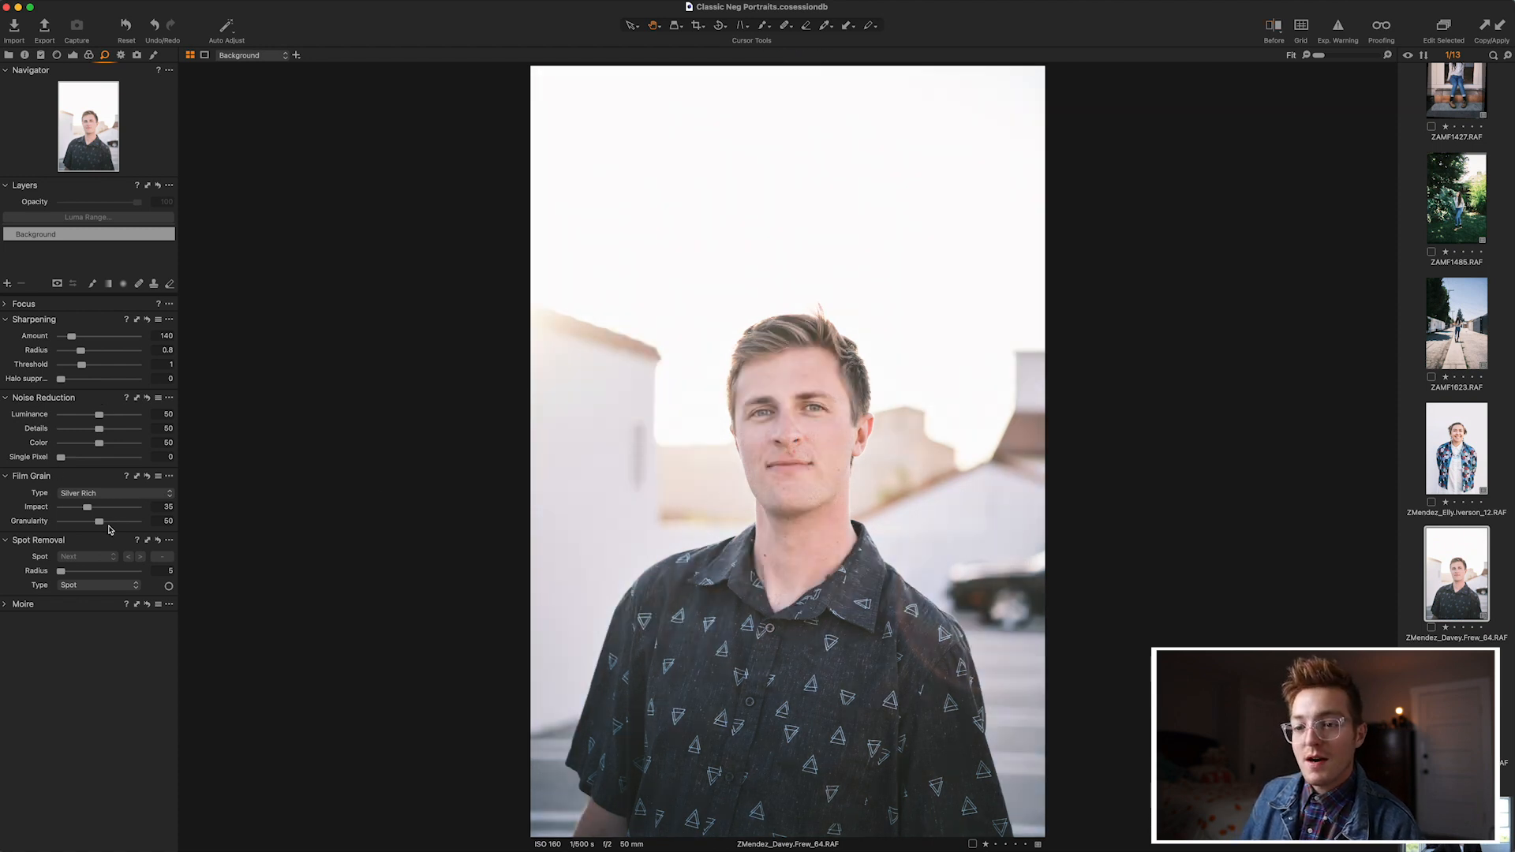
Set the backlit portrait's blacks to -30, lower the Luma curve's shadow point slightly and raise its highlight point.
click(73, 55)
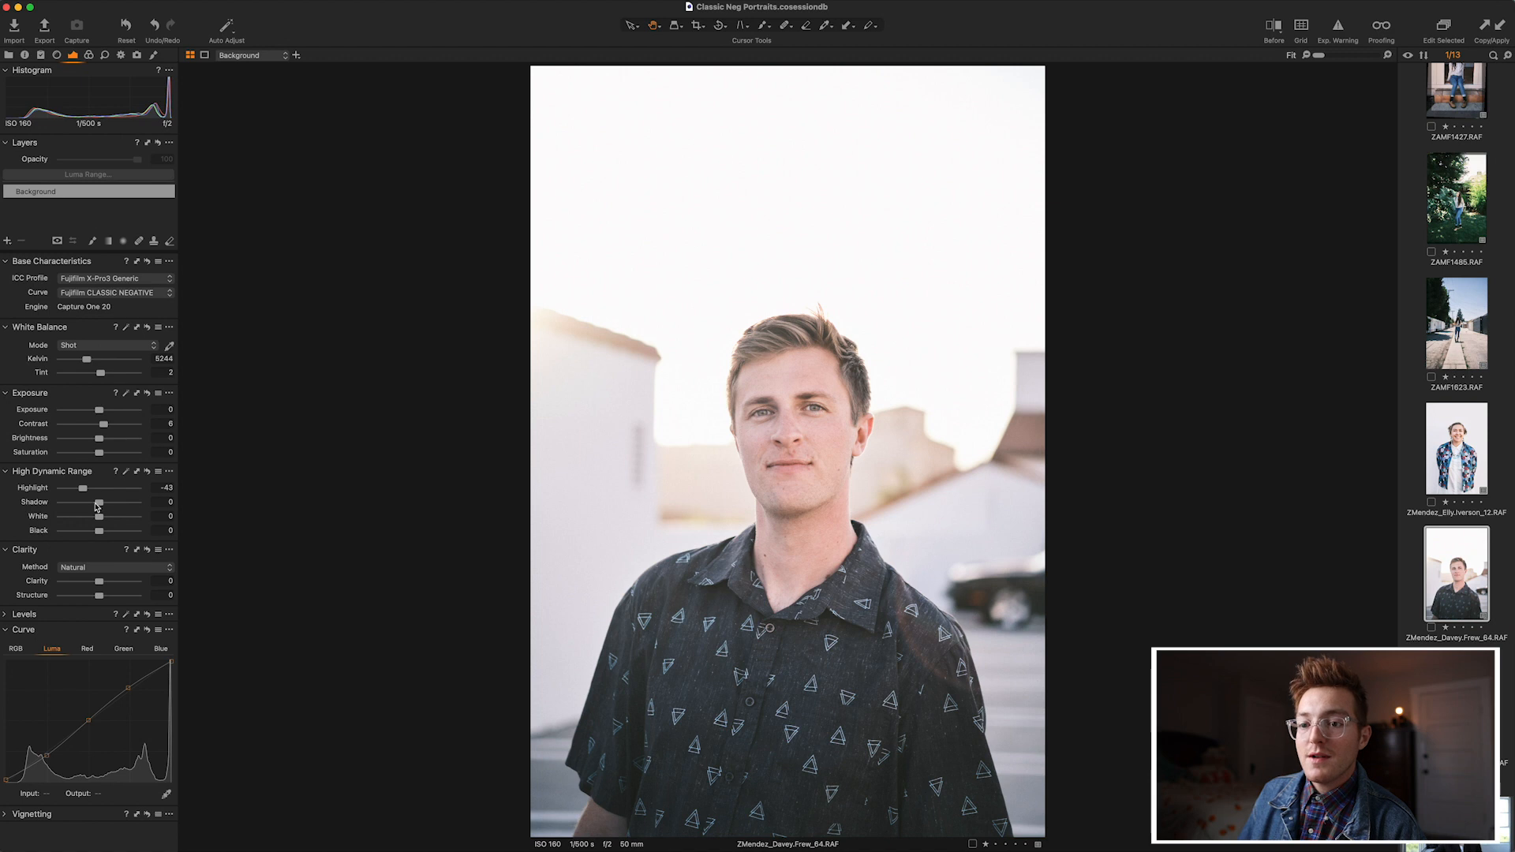
drag(98, 534, 87, 534)
drag(46, 756, 46, 758)
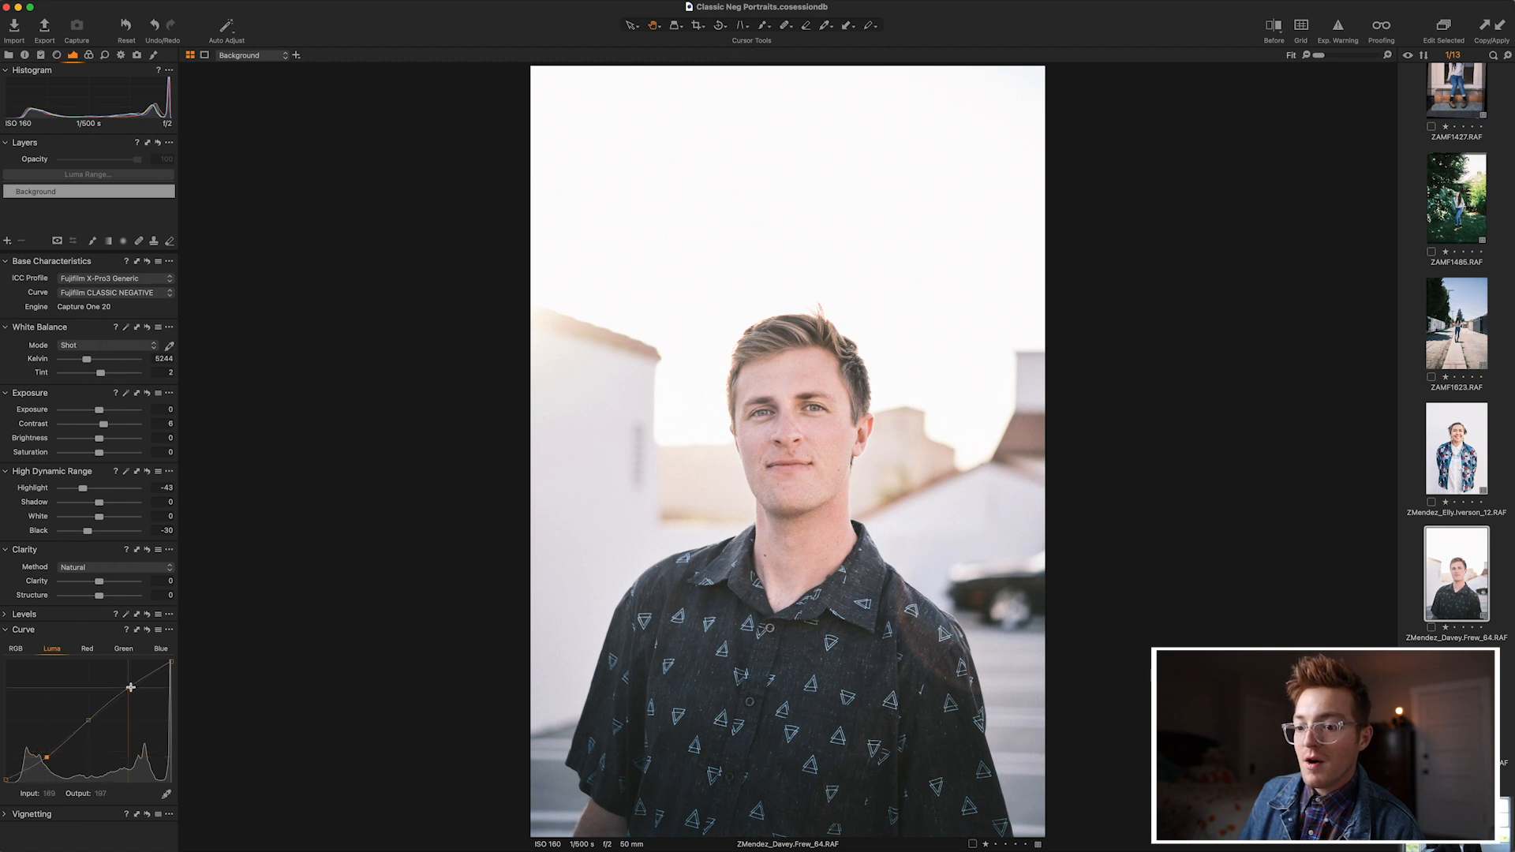
drag(127, 688, 128, 685)
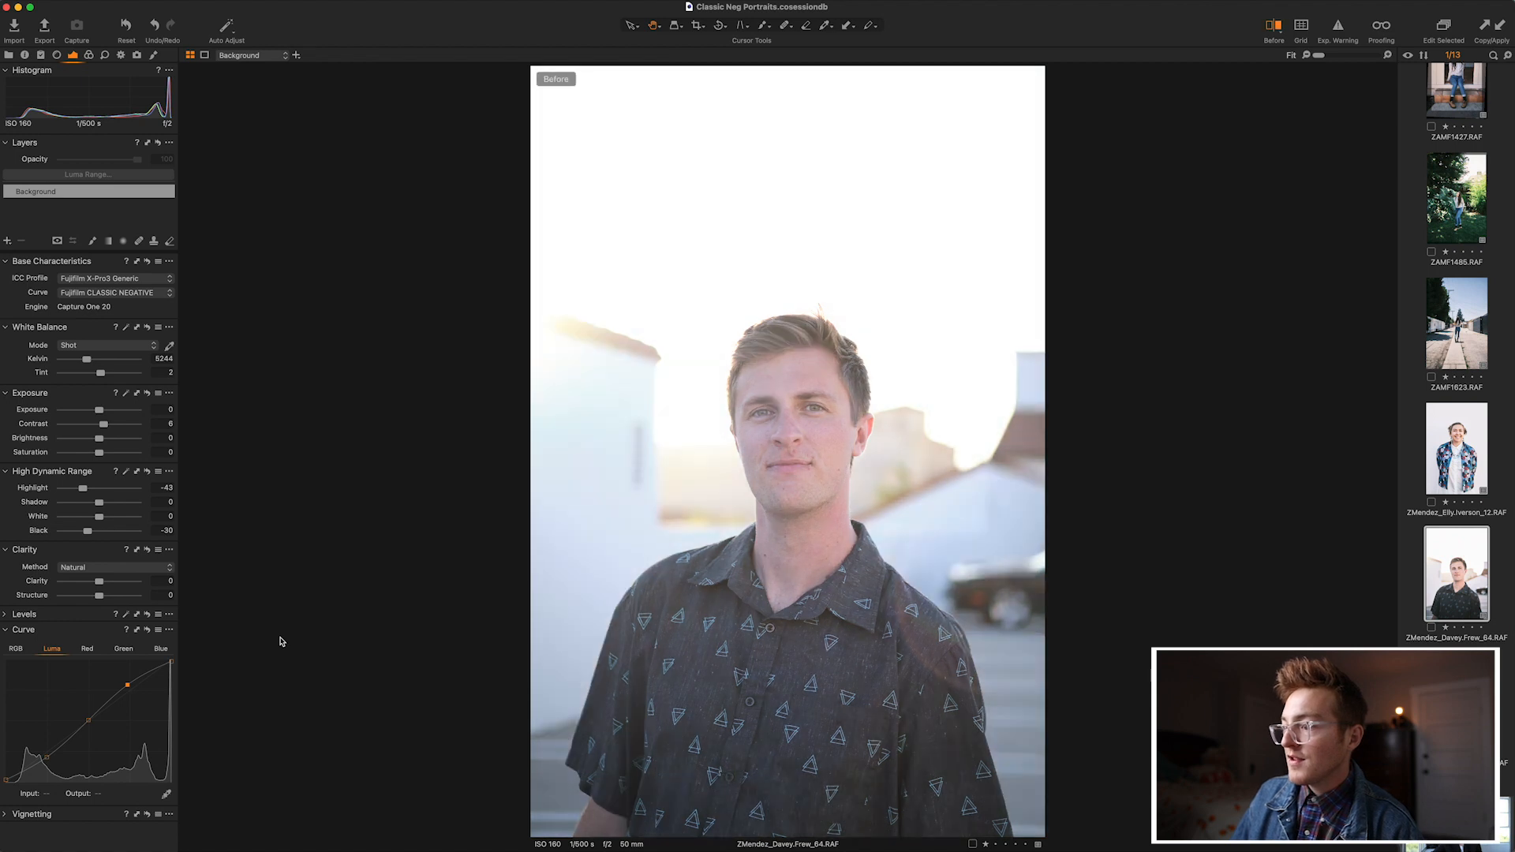
Open the studio portrait of the woman in the black blazer, set its curve to Fujifilm CLASSIC NEGATIVE, and compare before and after.
scroll(1457, 615, down, 1)
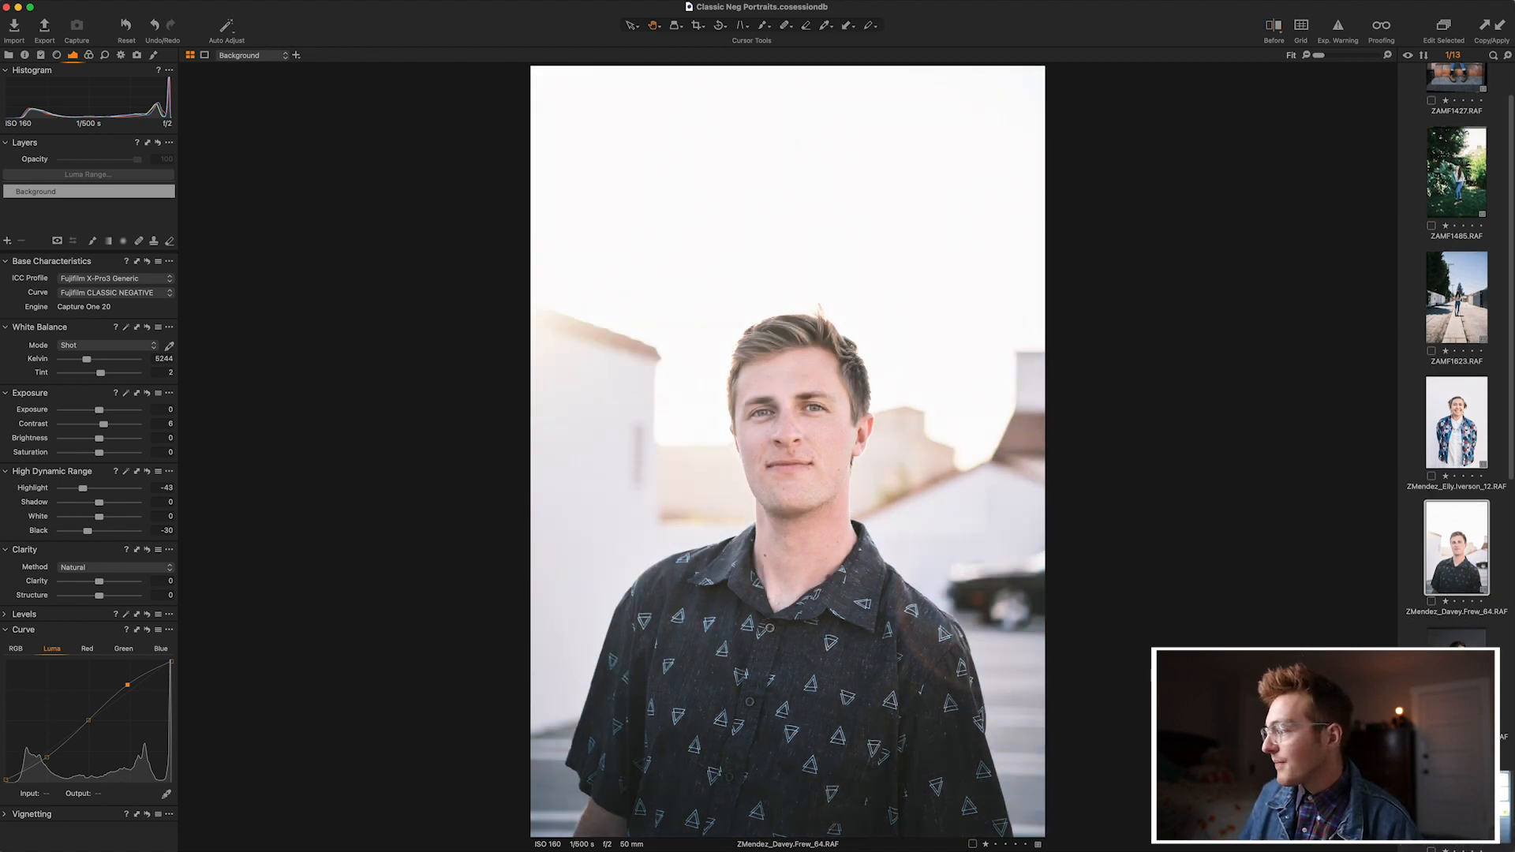
click(1456, 653)
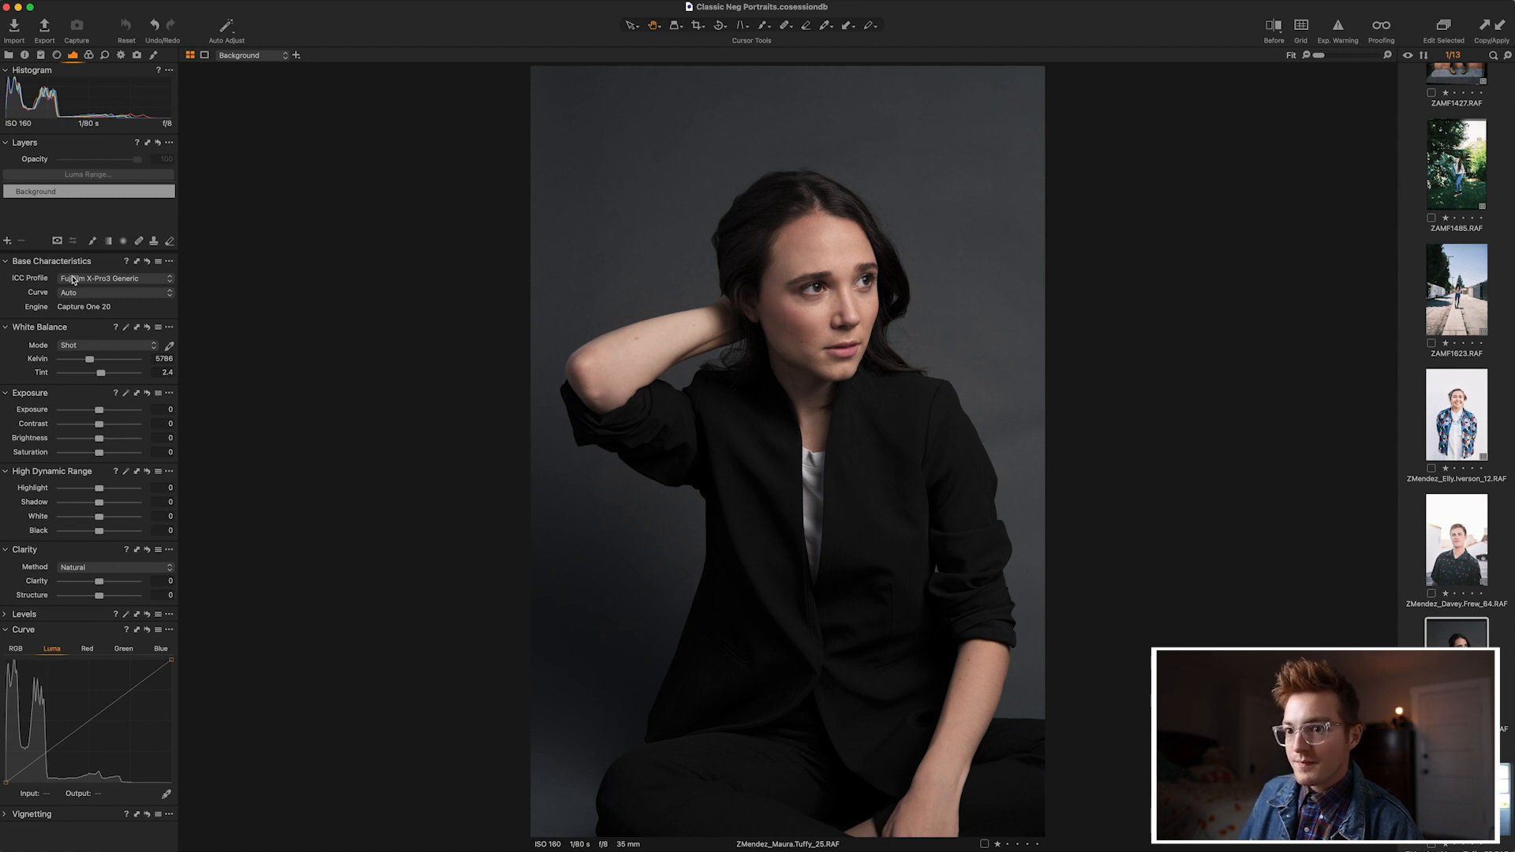
click(142, 296)
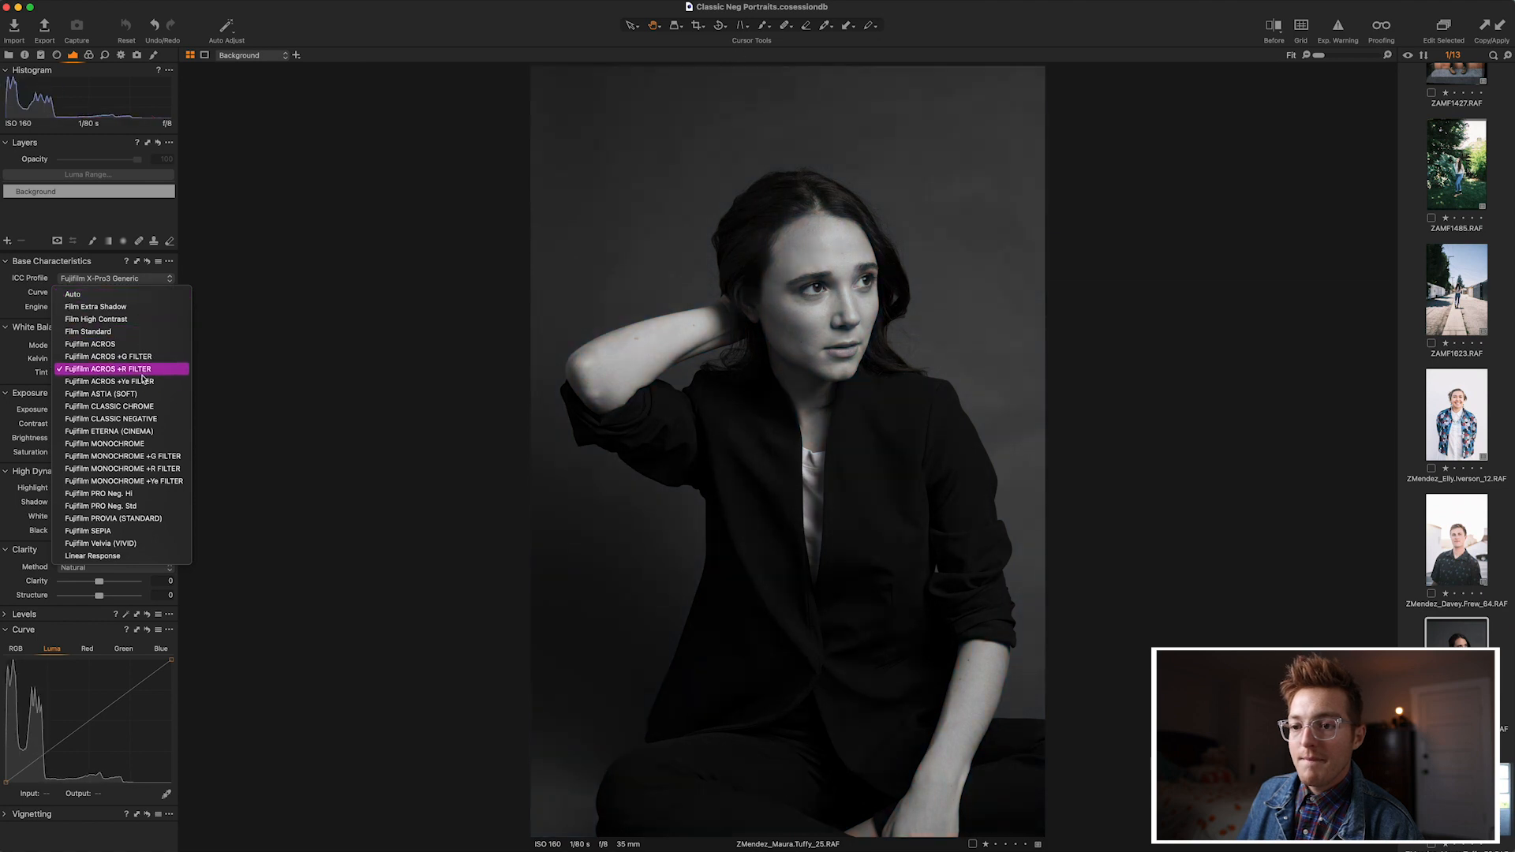
click(149, 419)
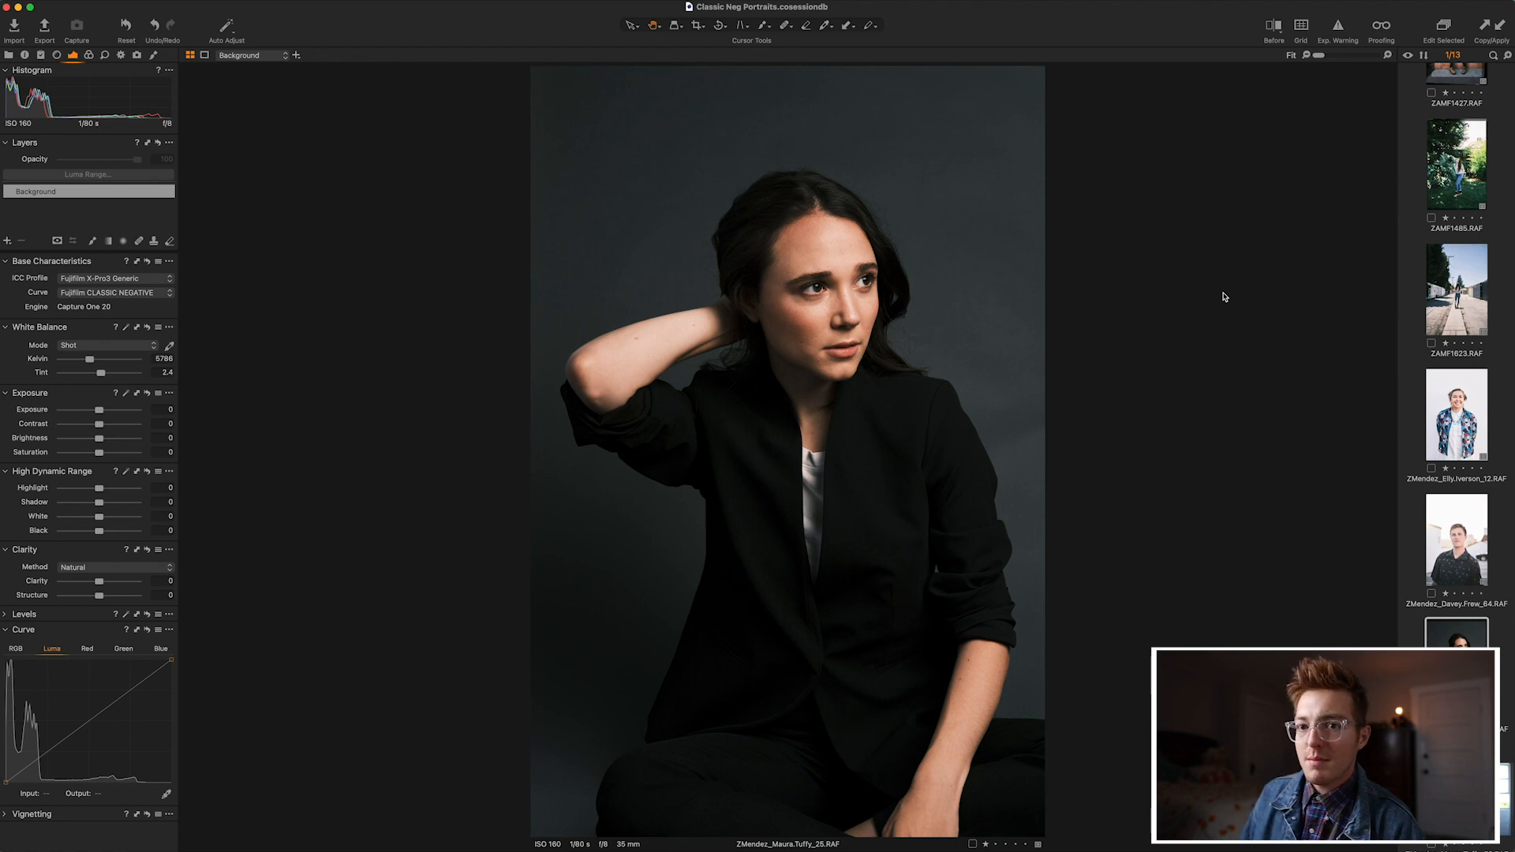
key(y)
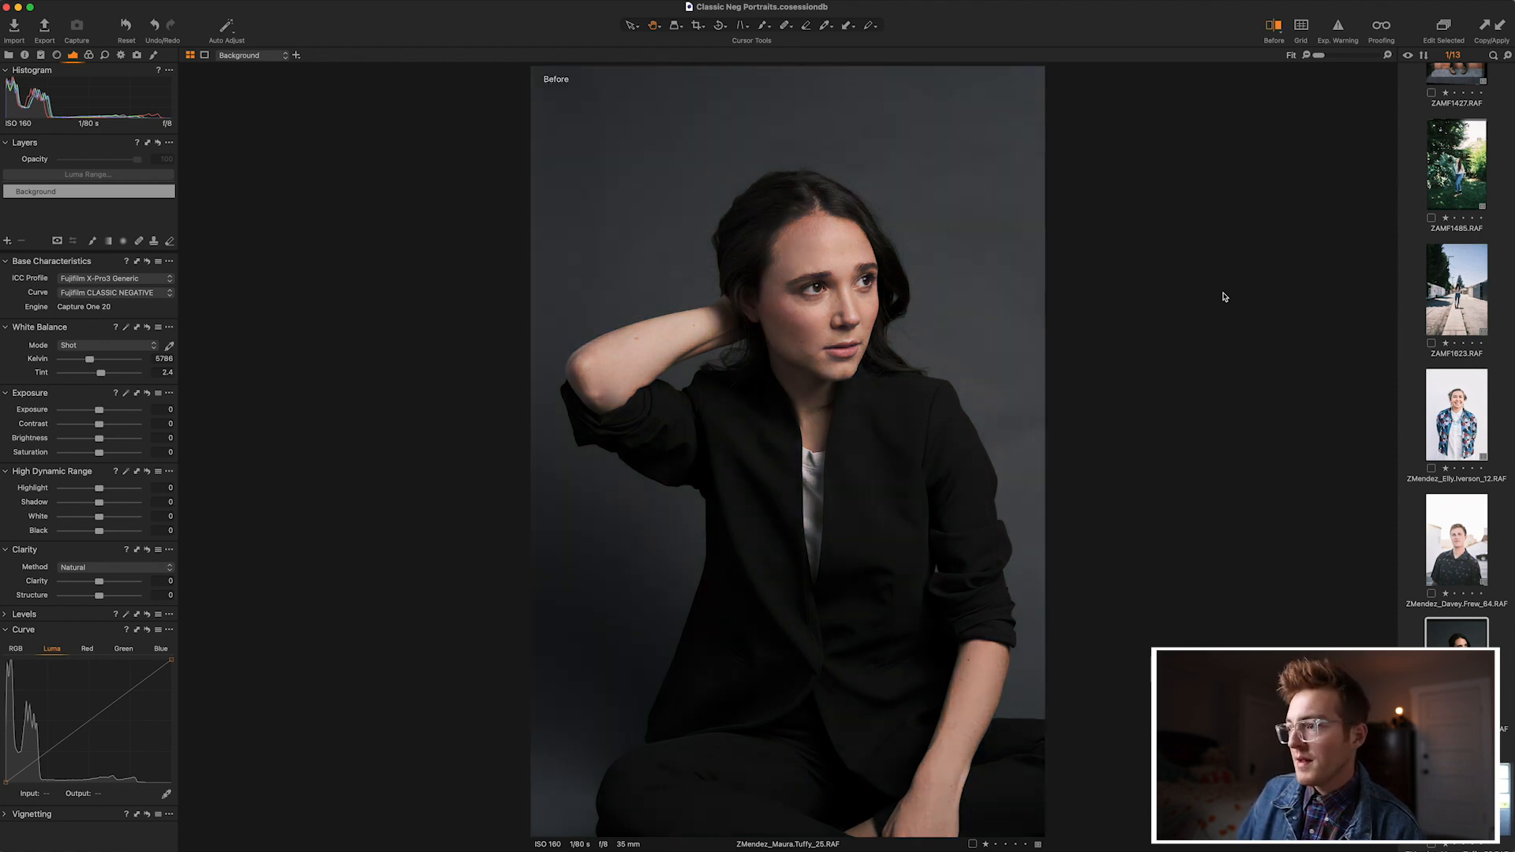
key(y)
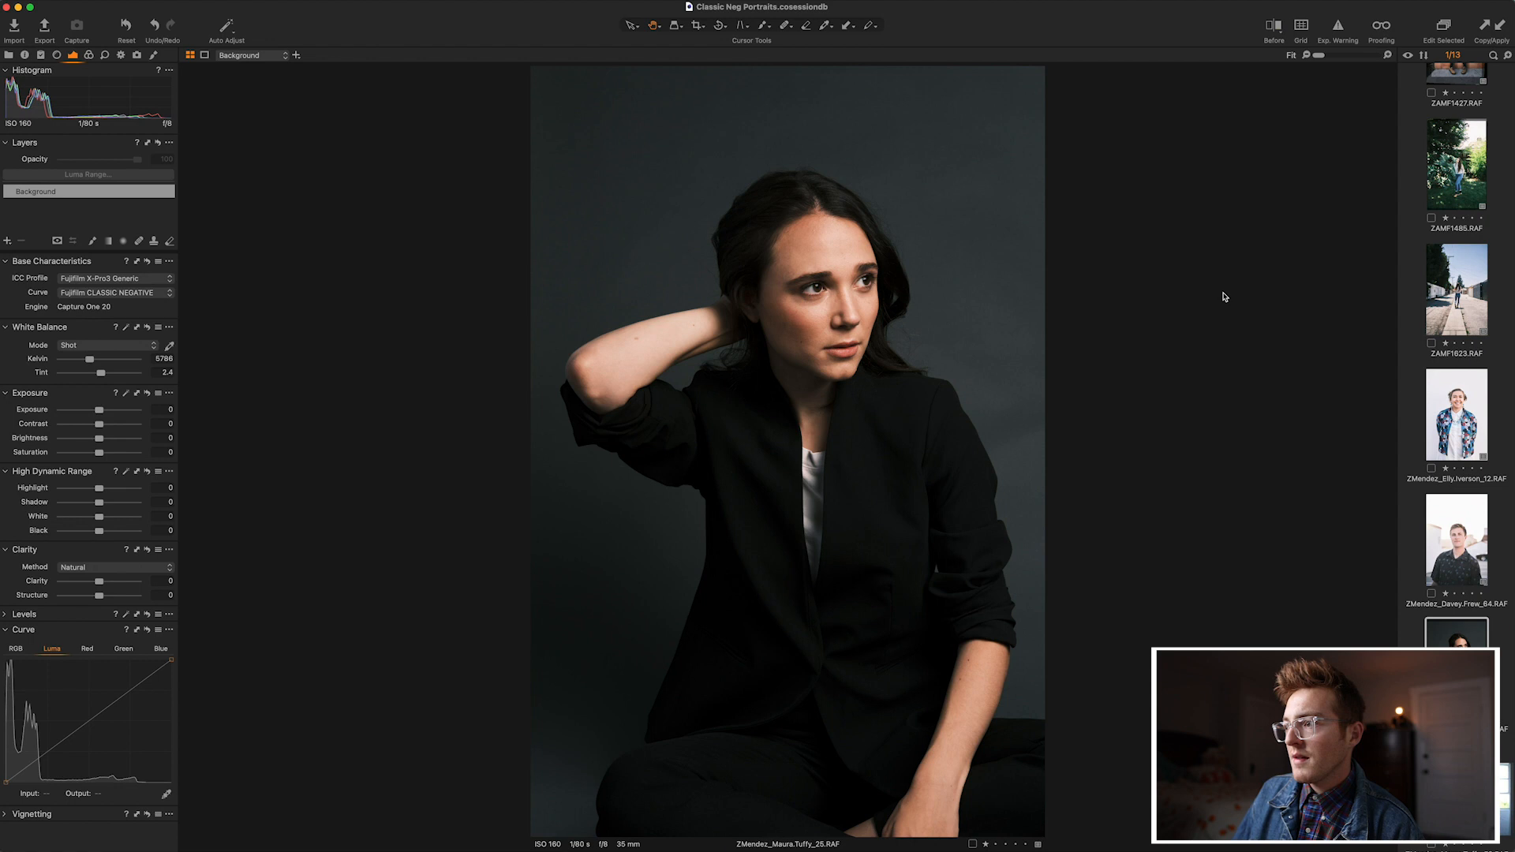
key(y)
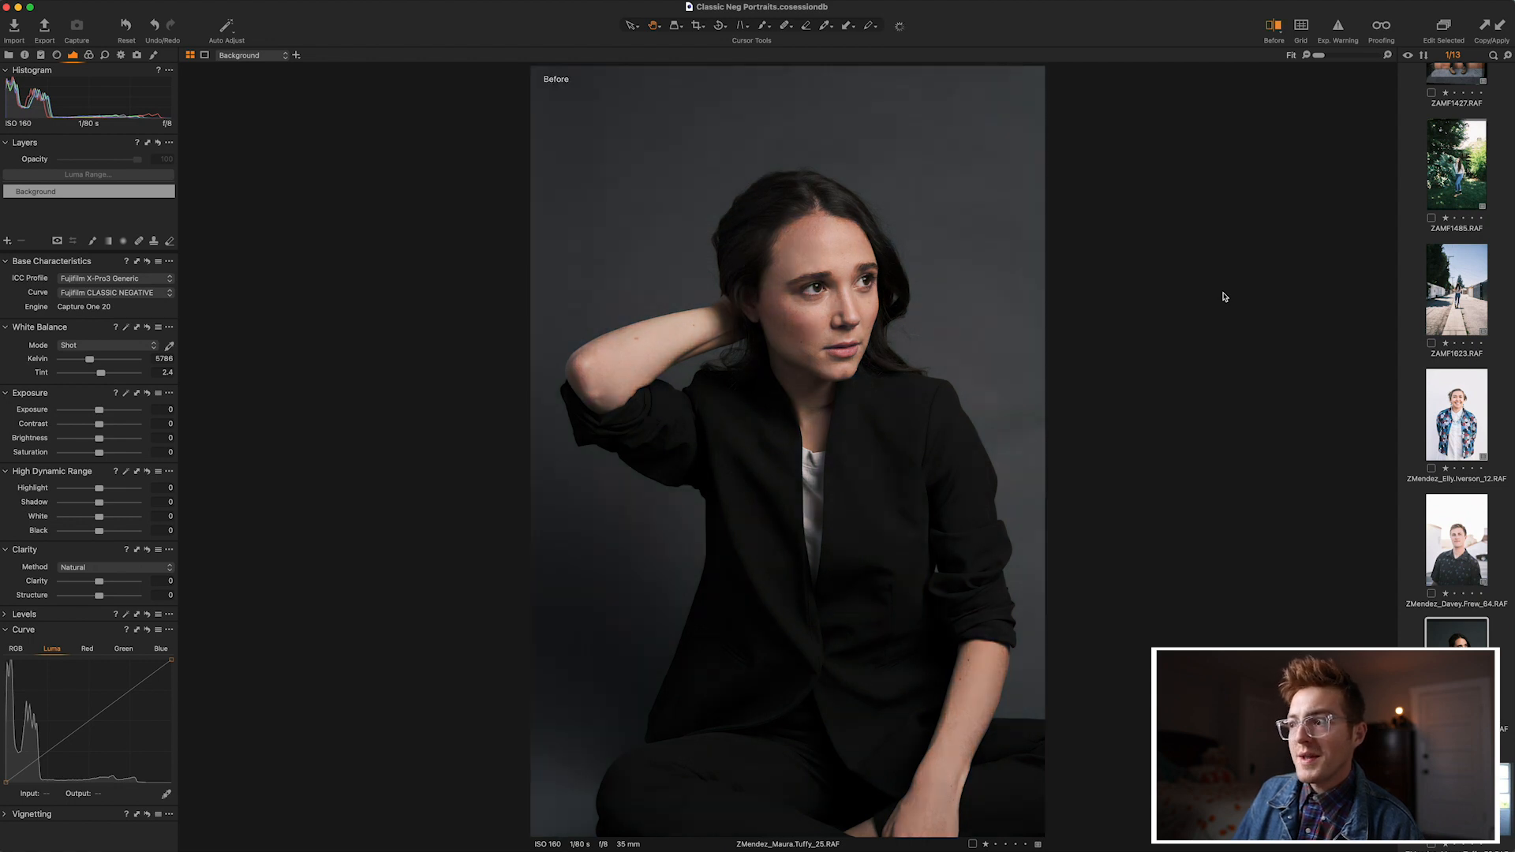
key(y)
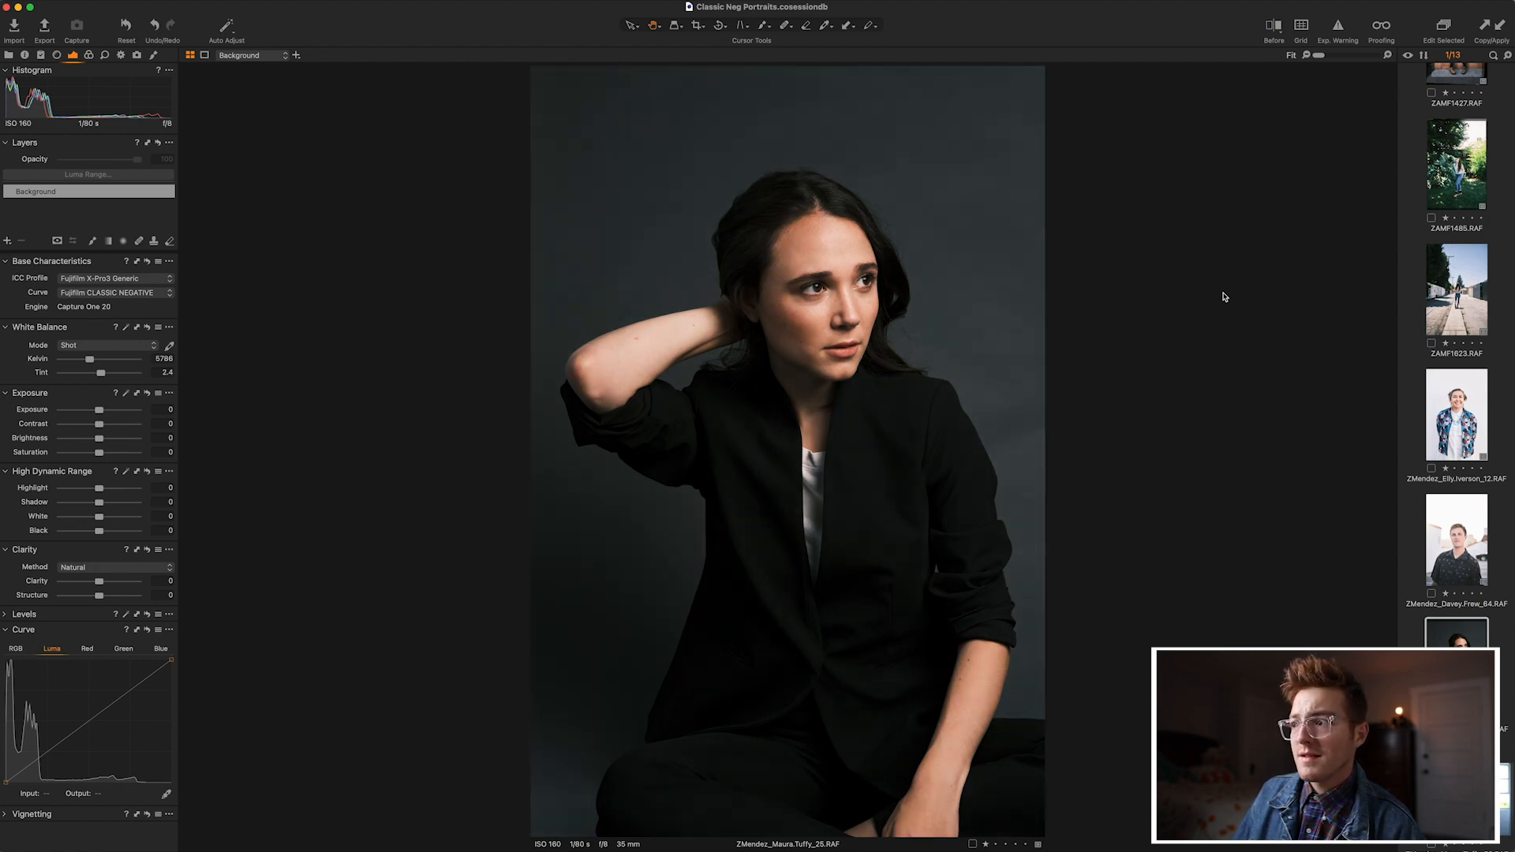
key(y)
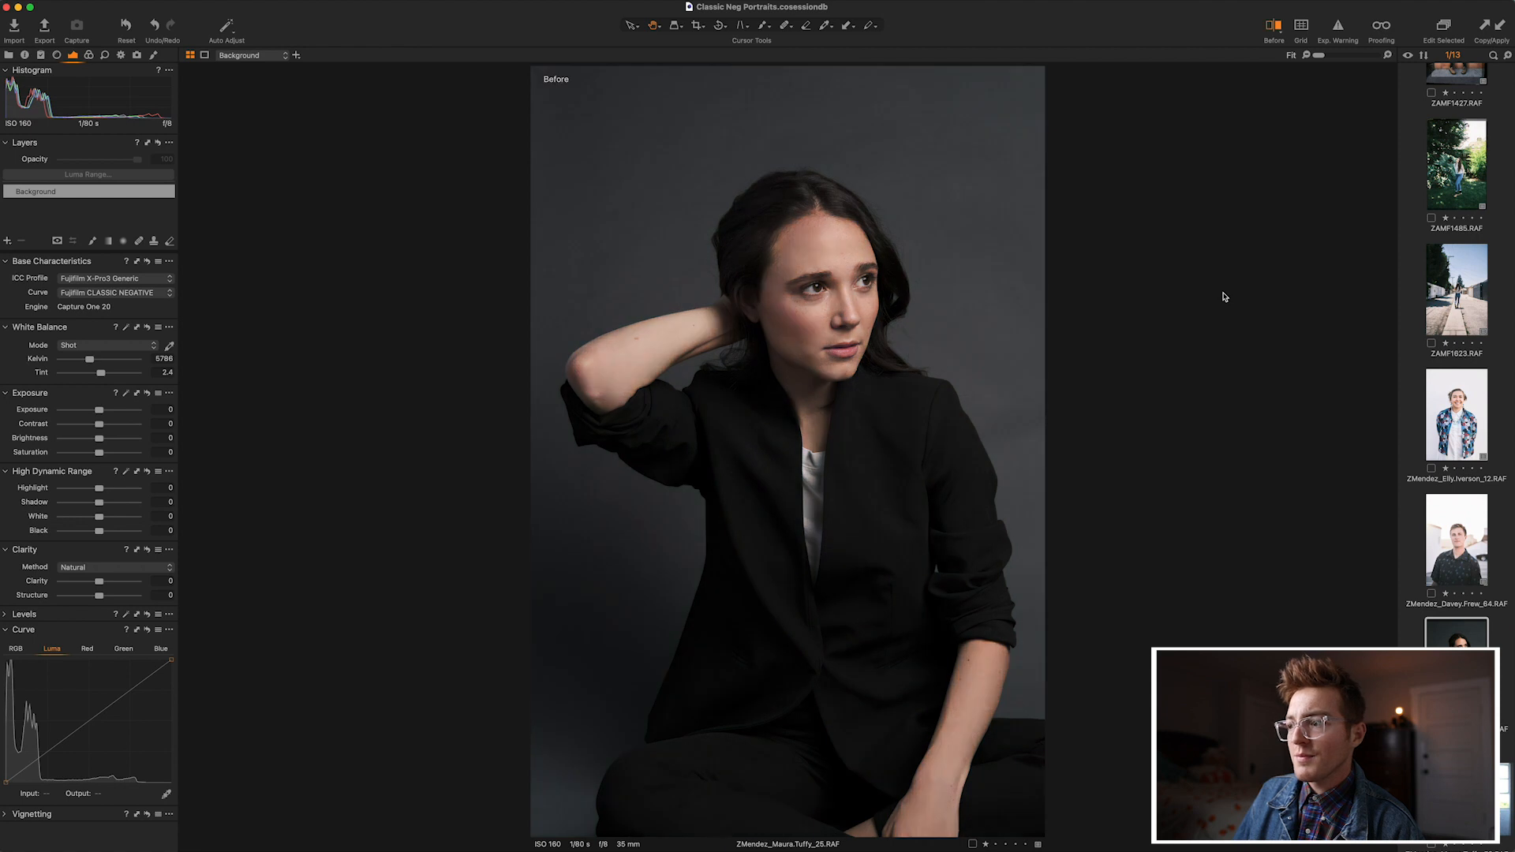
key(y)
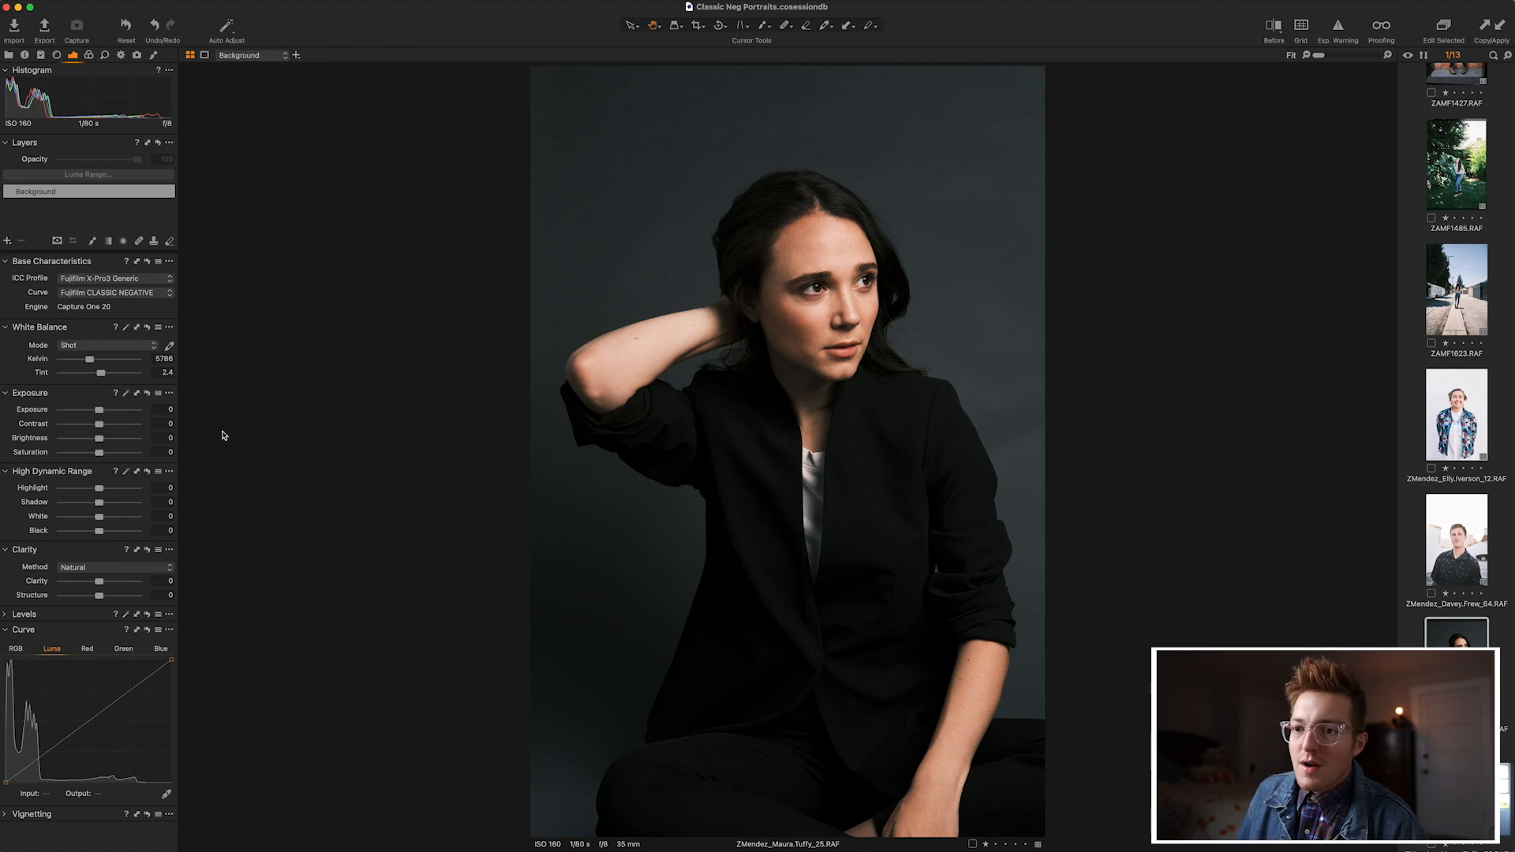
Set the studio portrait's shadows to 24, exposure to 0.27 and highlights to -43.
drag(100, 503, 108, 507)
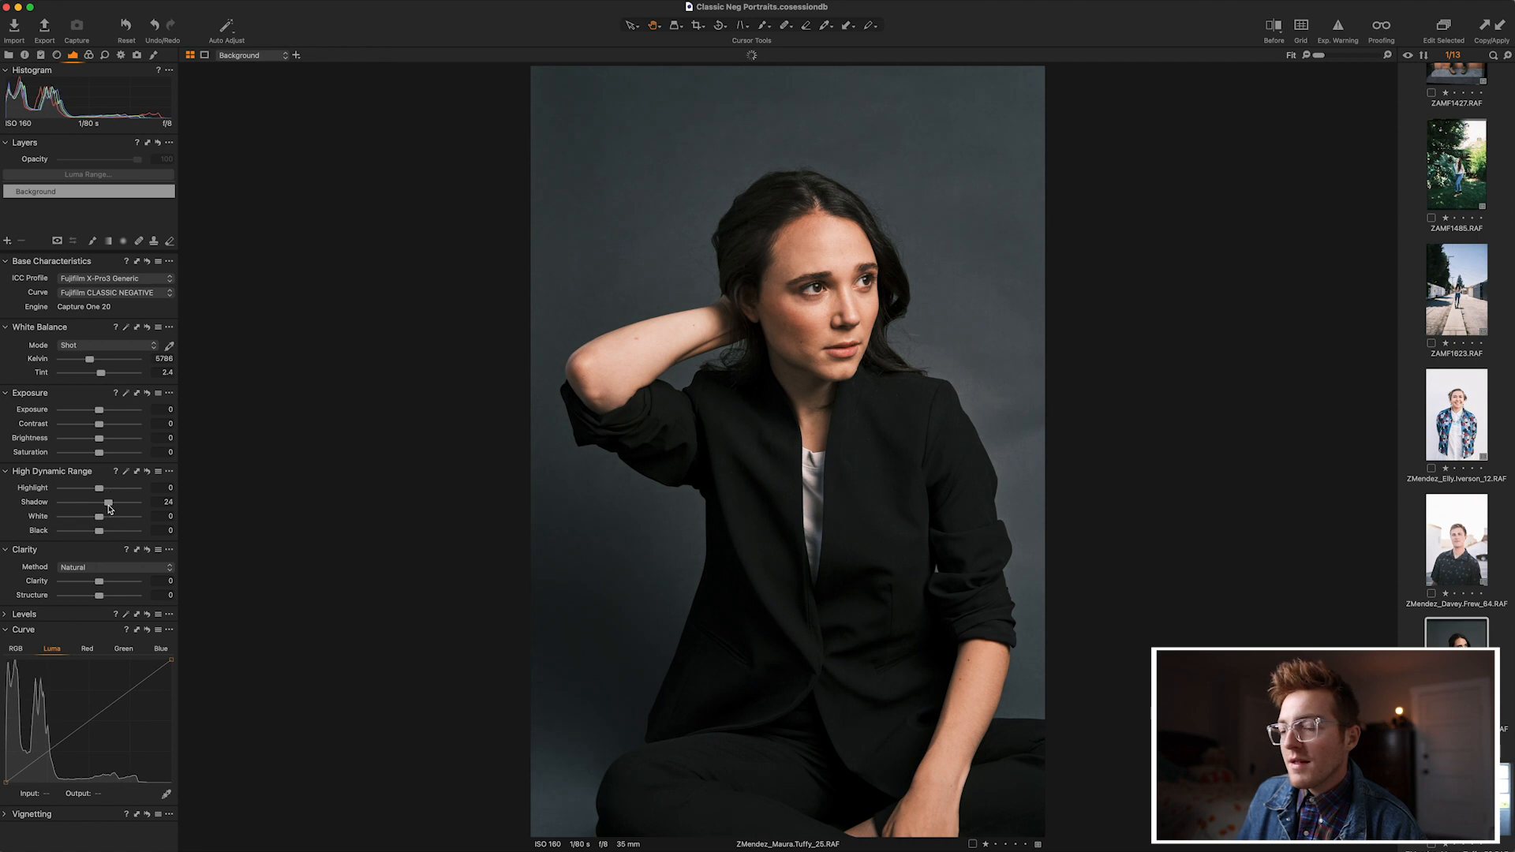
drag(101, 410, 106, 412)
drag(99, 488, 82, 494)
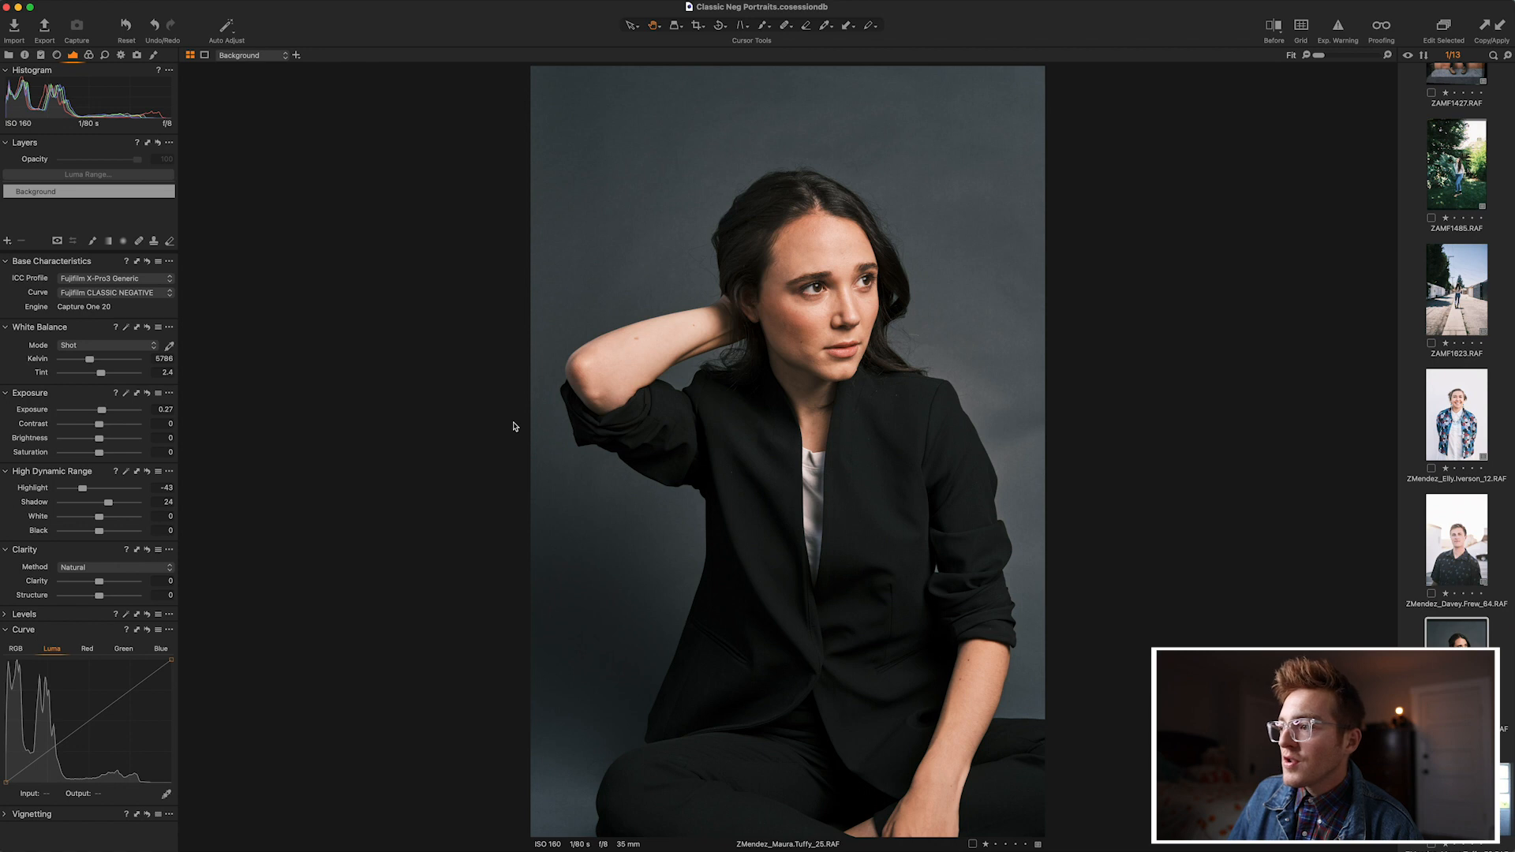
Compare the studio portrait of the woman in the black blazer before and after the edits.
key(y)
key(y)
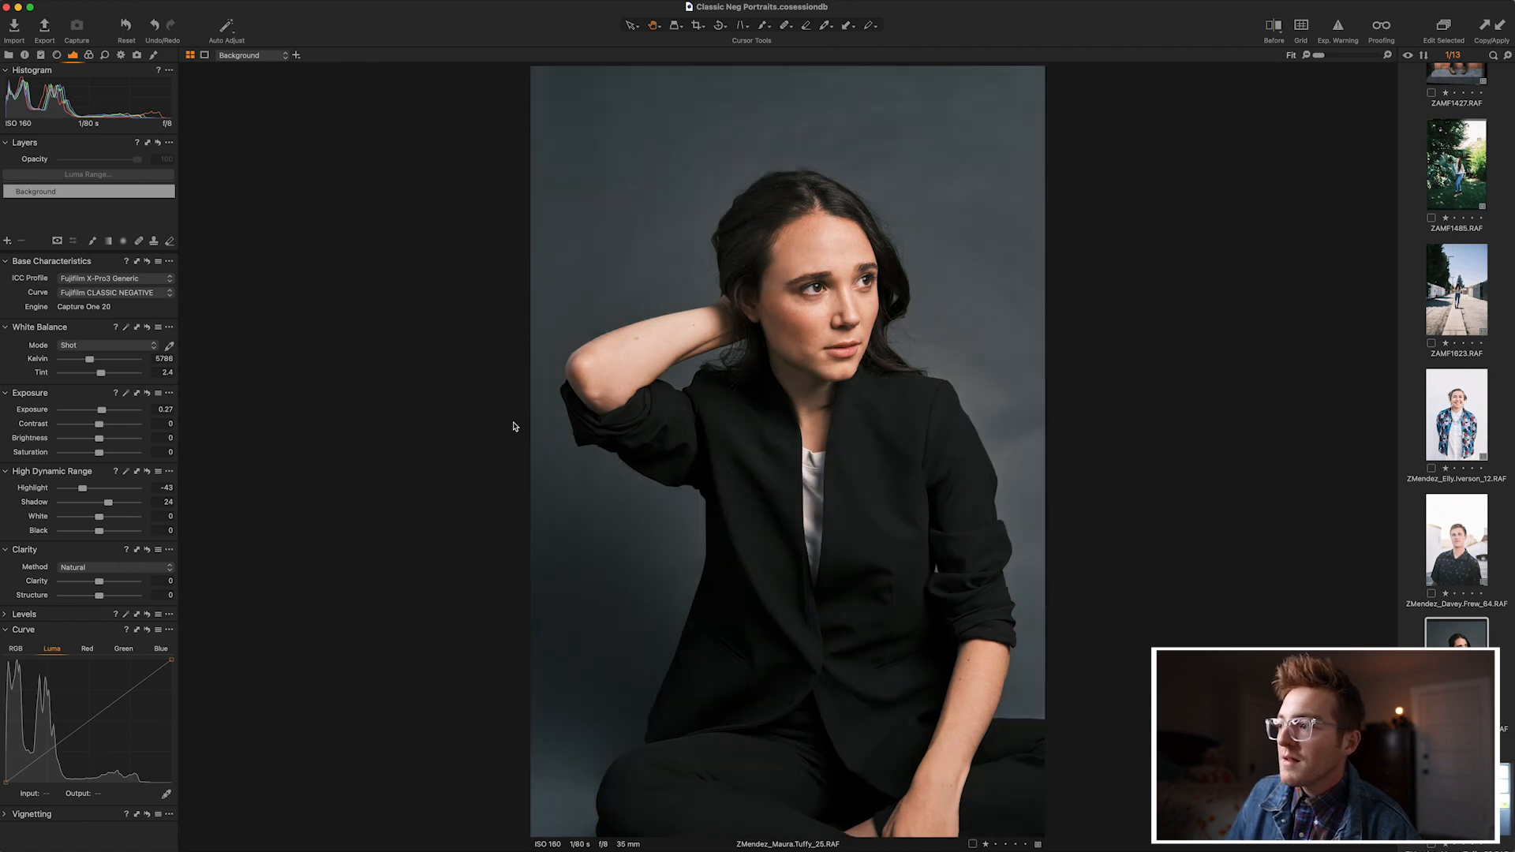
key(y)
key(y)
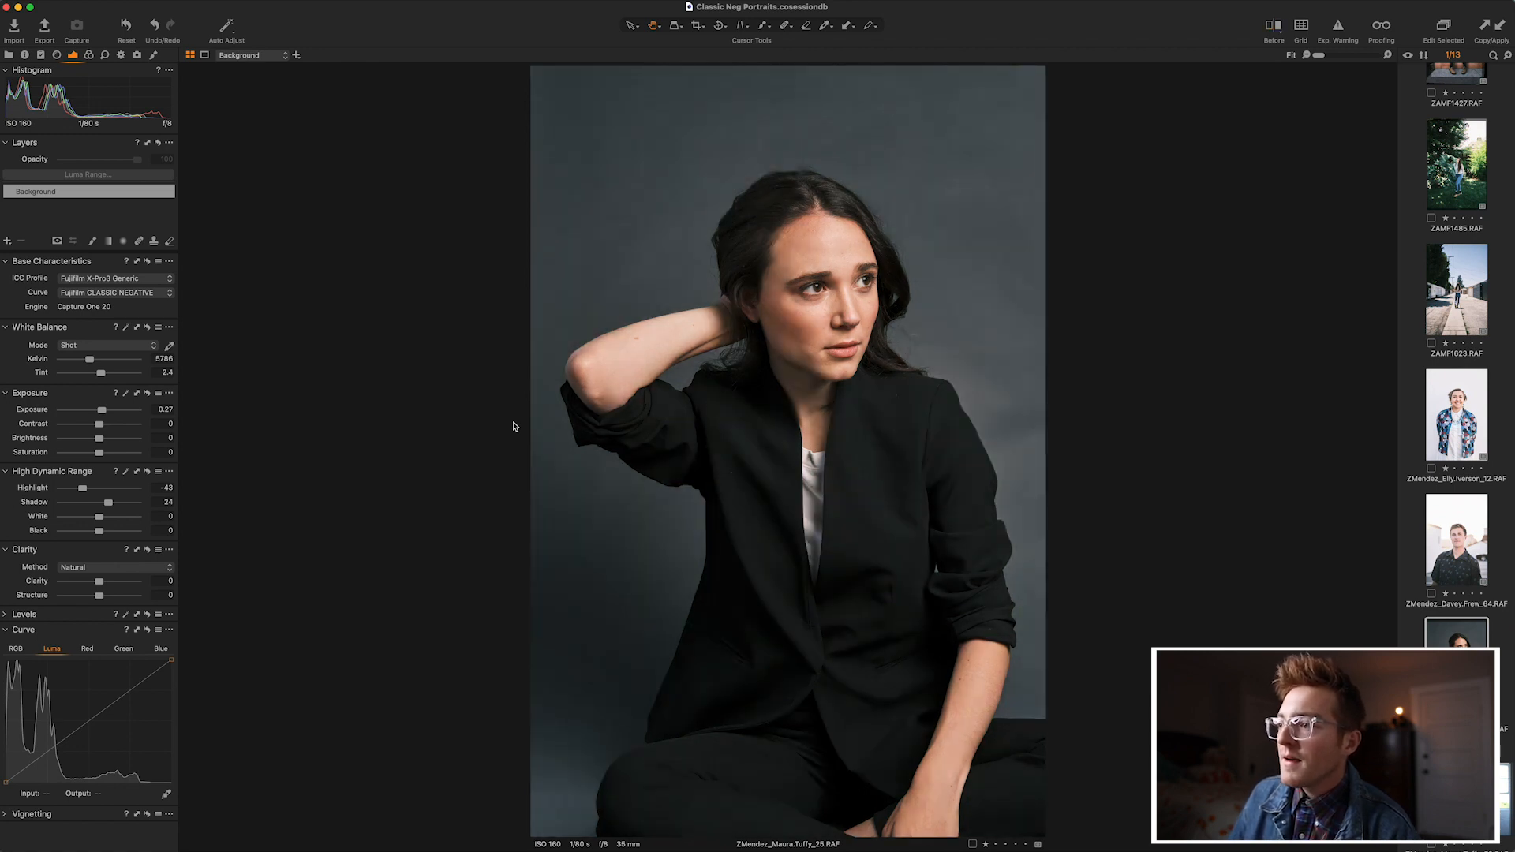
Sample a custom white balance from the woman's eye in the studio portrait, and compare before and after.
click(169, 346)
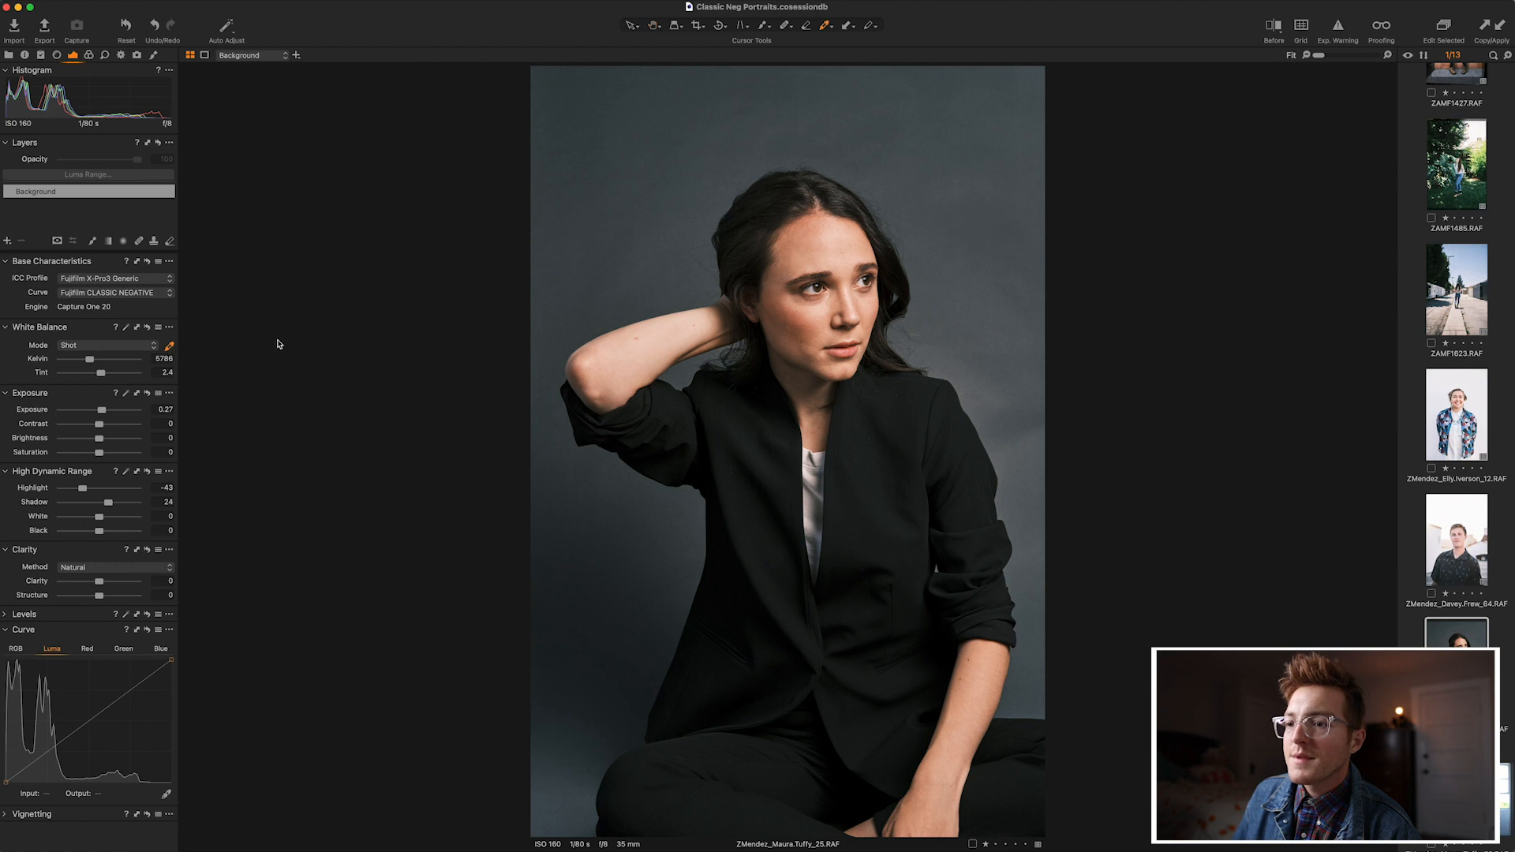
click(817, 286)
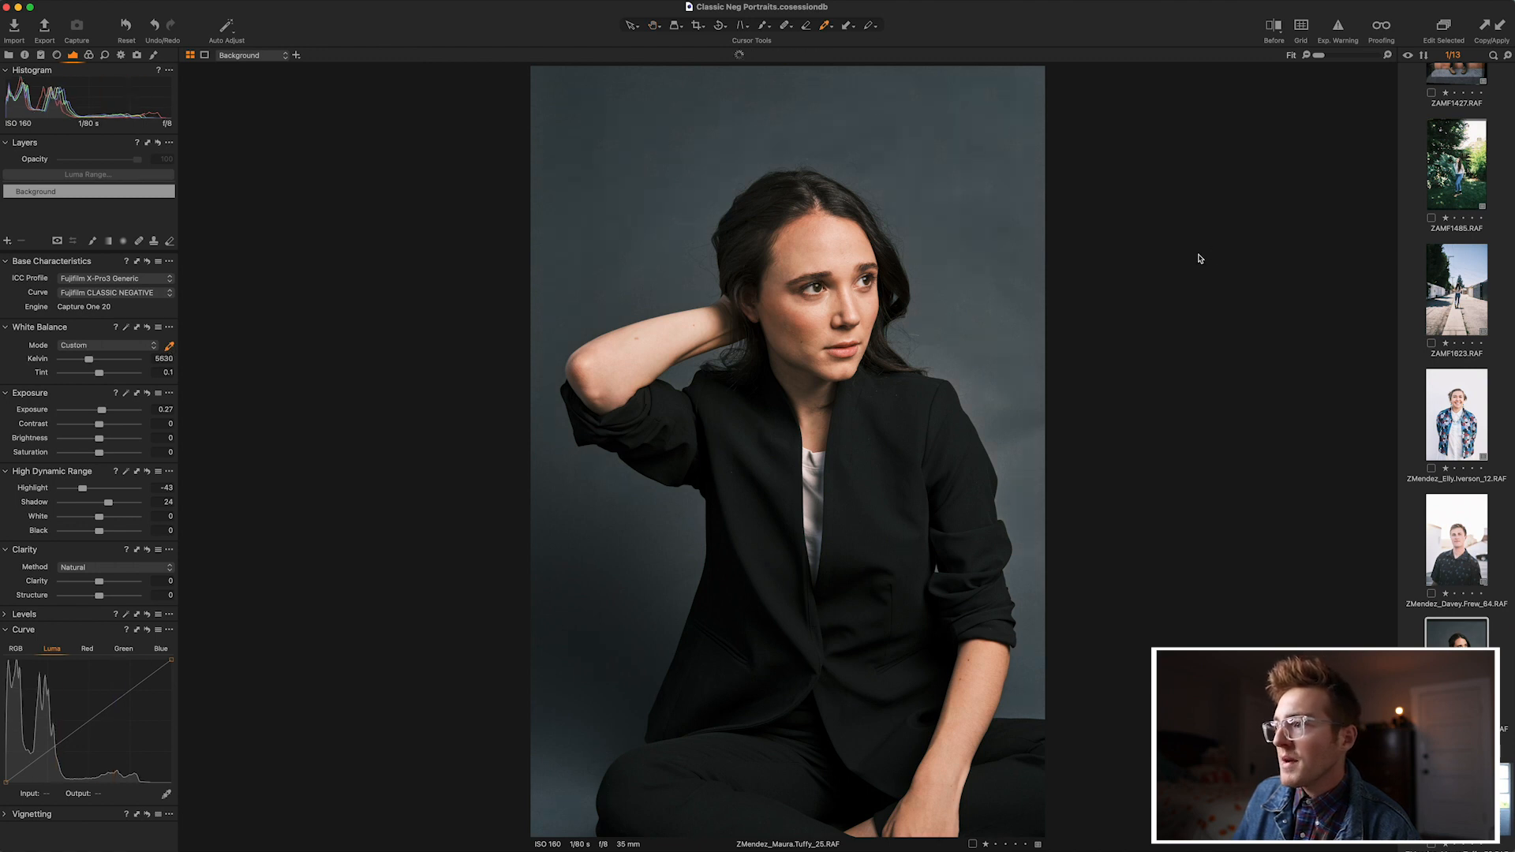
key(y)
key(y)
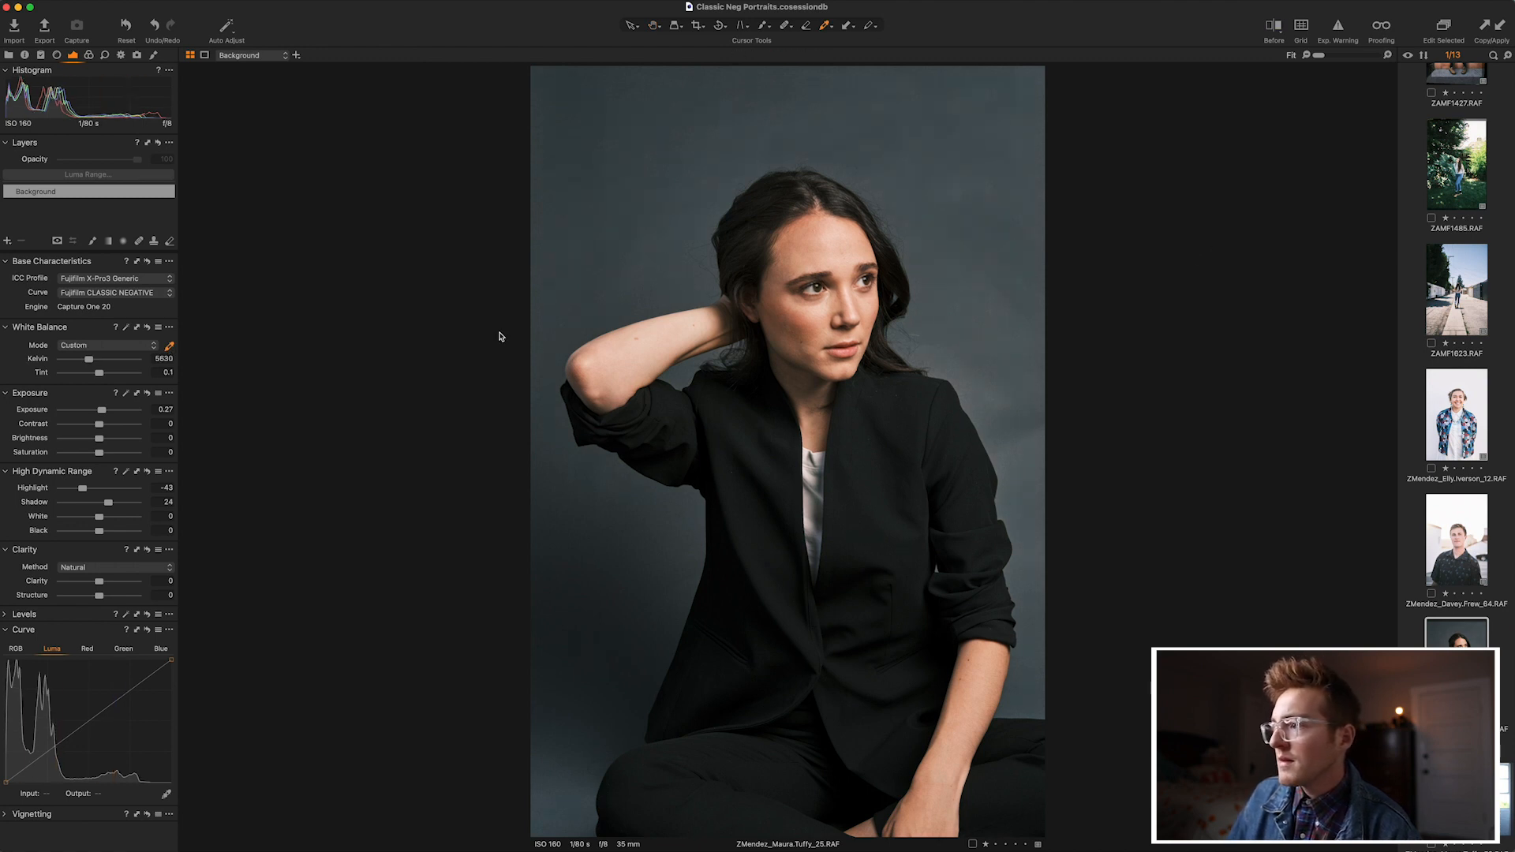
key(y)
key(y)
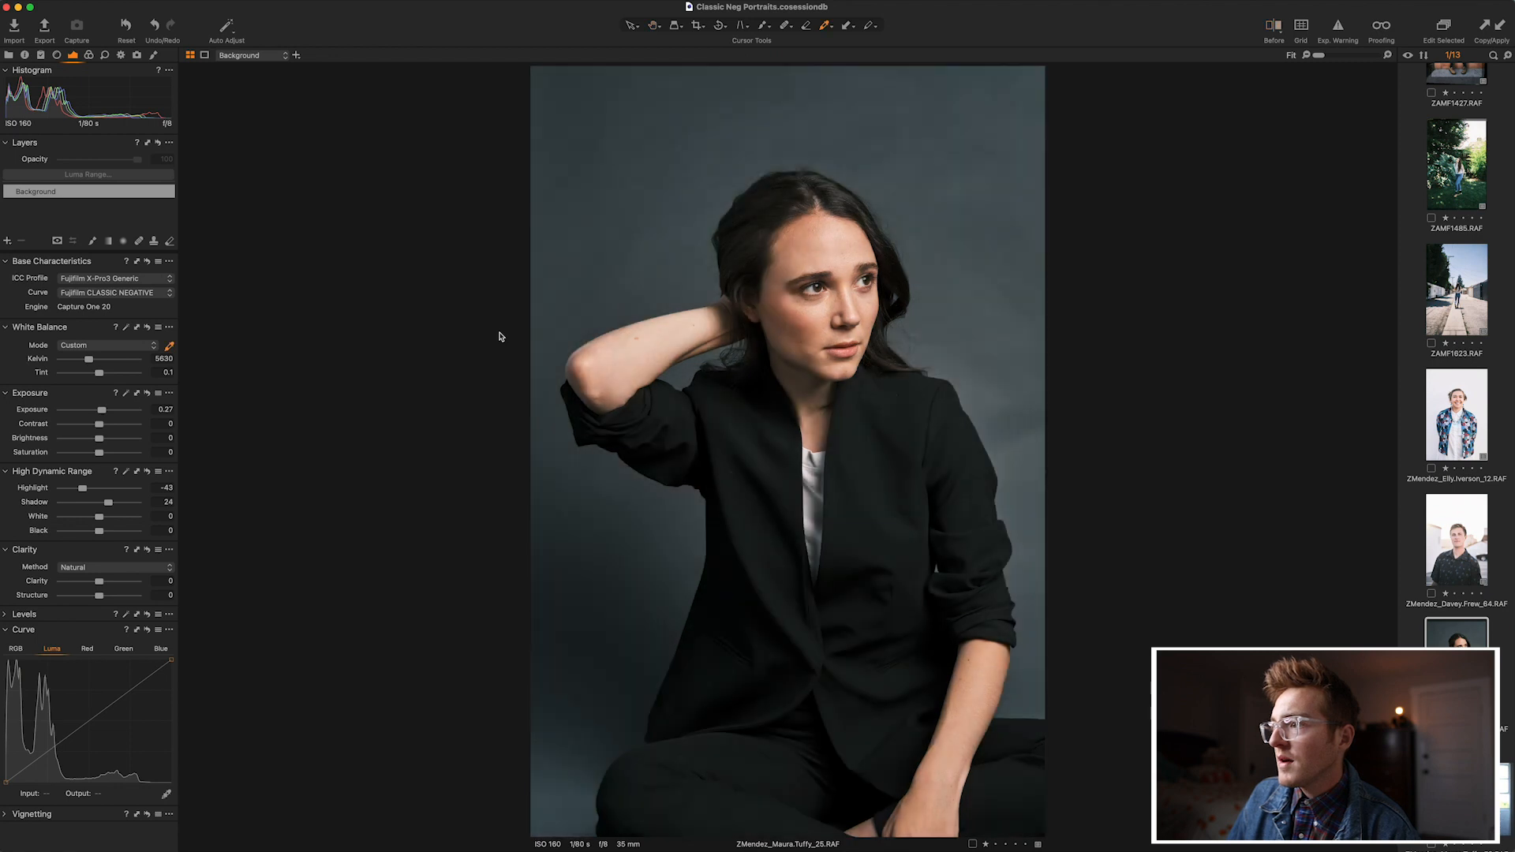
key(y)
key(y)
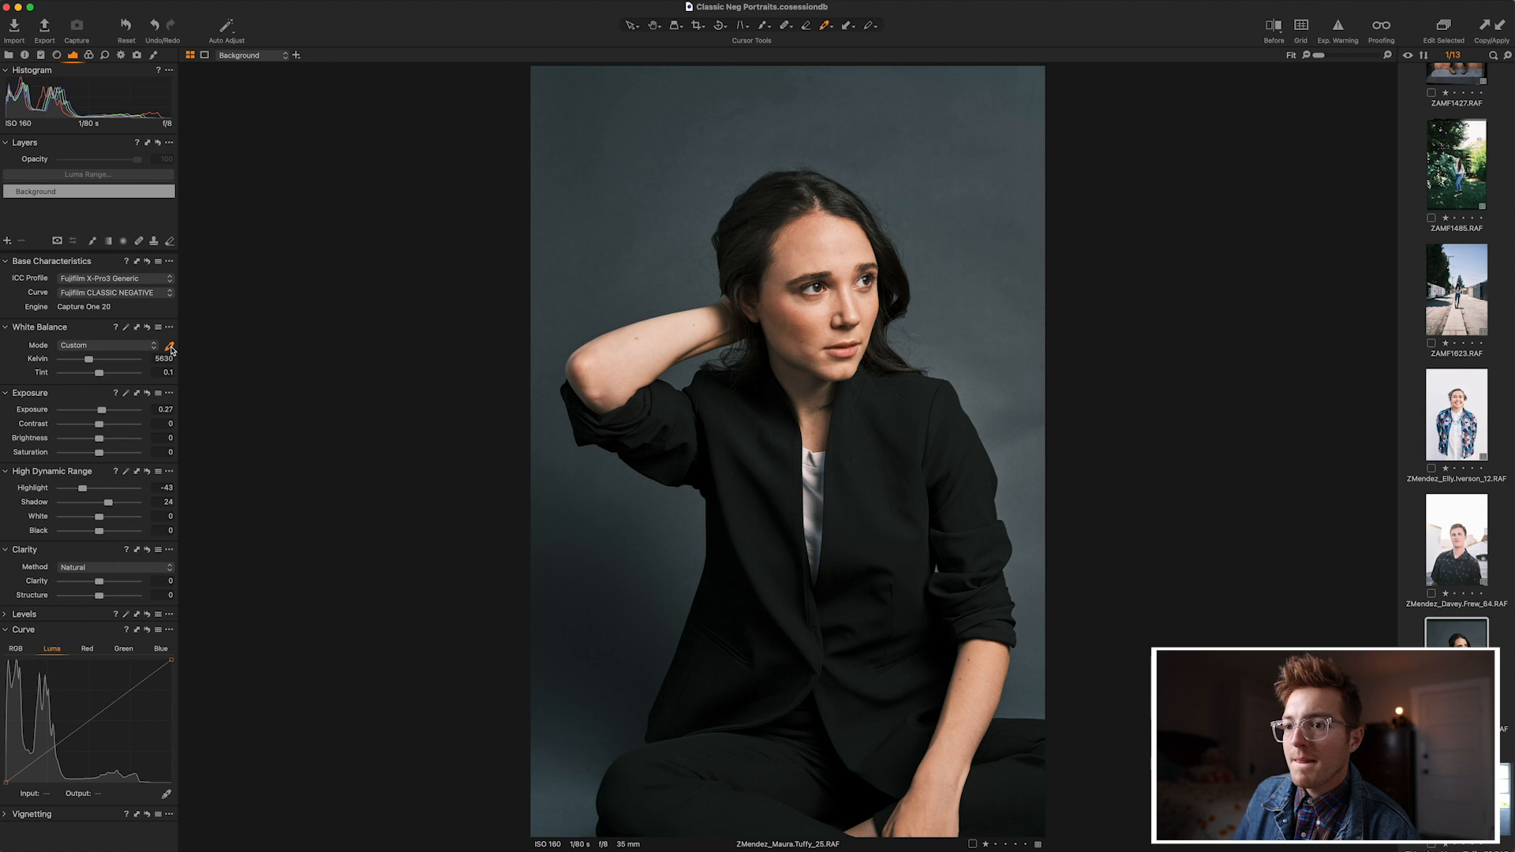
Resample the studio portrait's white balance up close, ending at 5624 Kelvin and -0.7 tint.
click(831, 295)
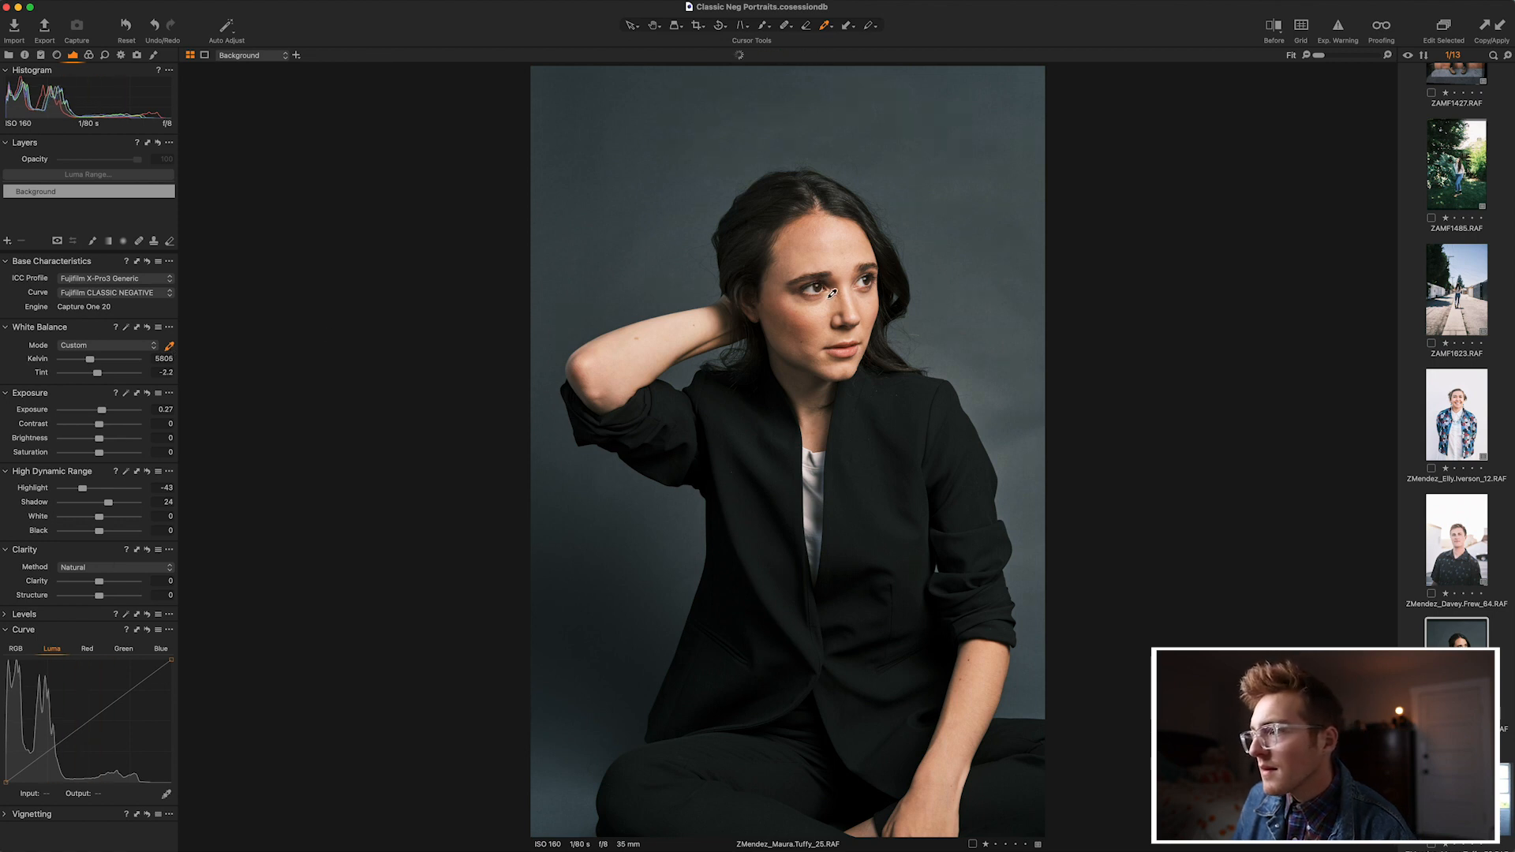
scroll(805, 294, up, 5)
click(940, 252)
scroll(940, 257, down, 5)
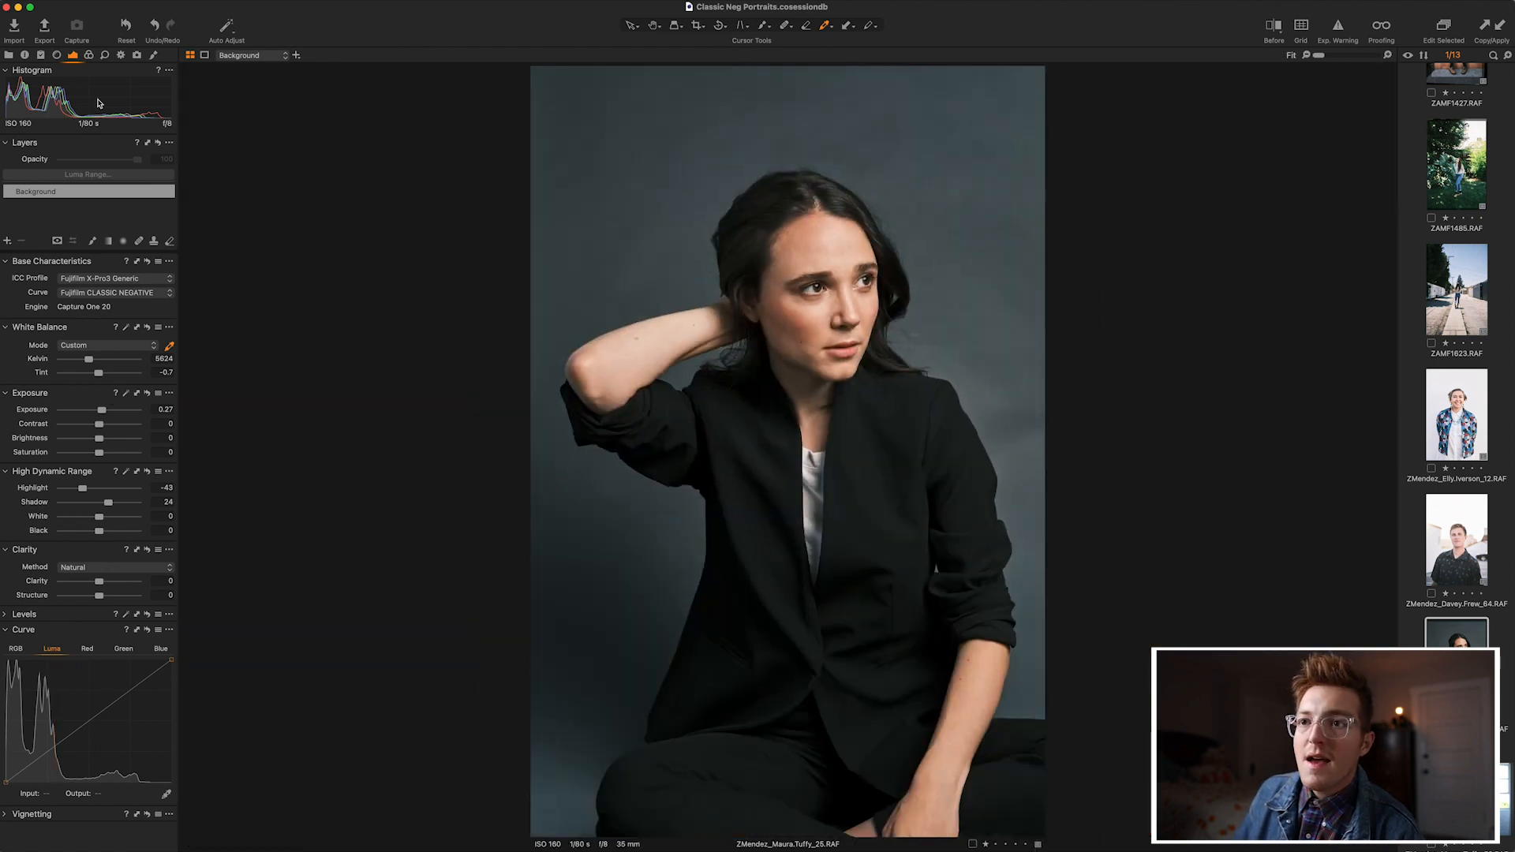
Give the studio portrait Silver Rich film grain with an impact of 40, inspect it on the face, and compare before and after.
click(105, 57)
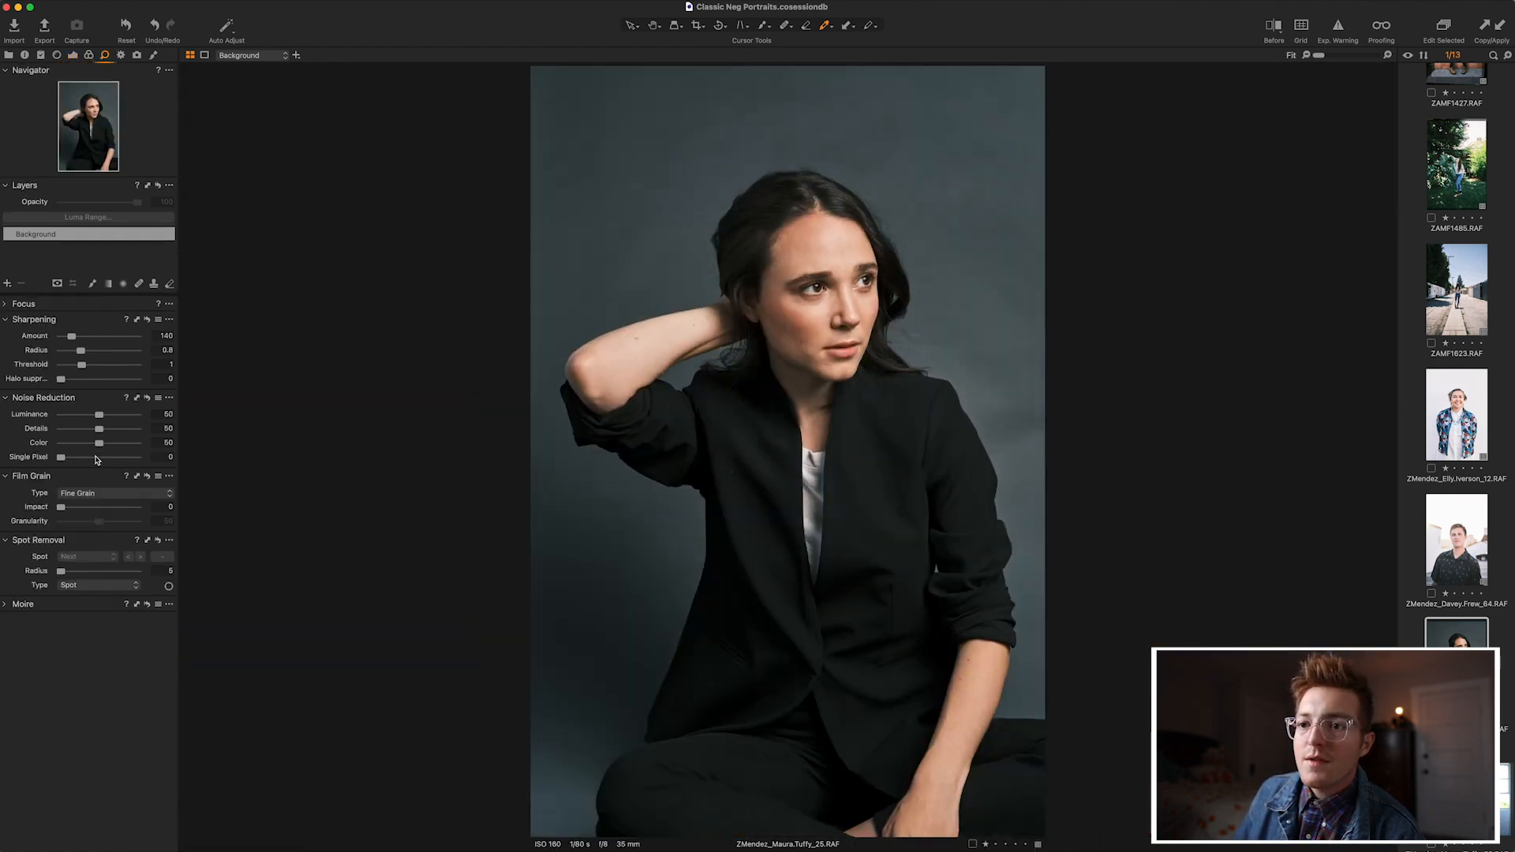
click(91, 493)
click(92, 506)
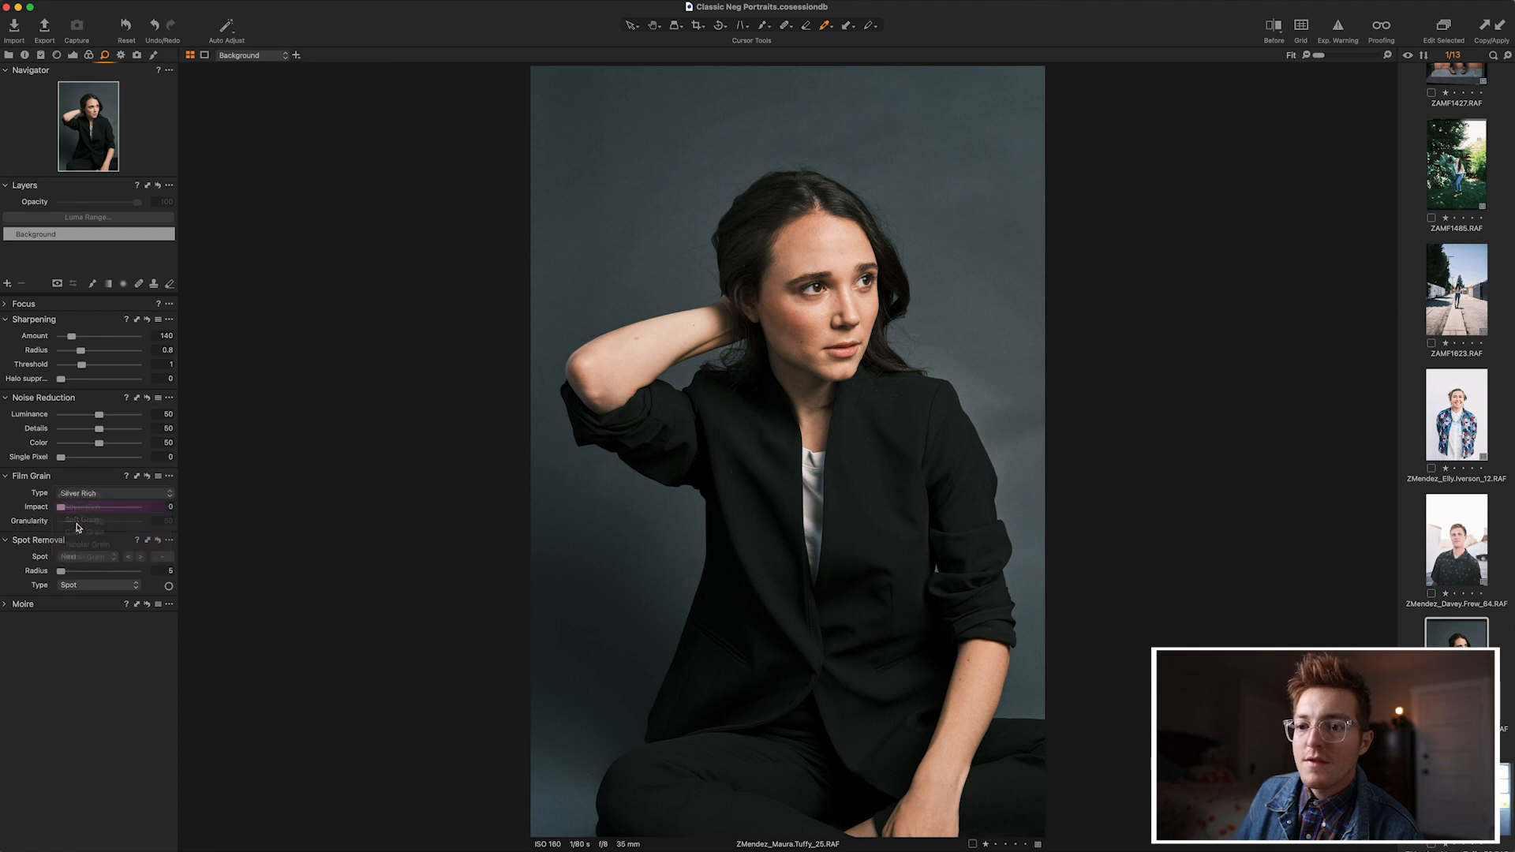
drag(65, 510, 93, 512)
scroll(823, 314, up, 5)
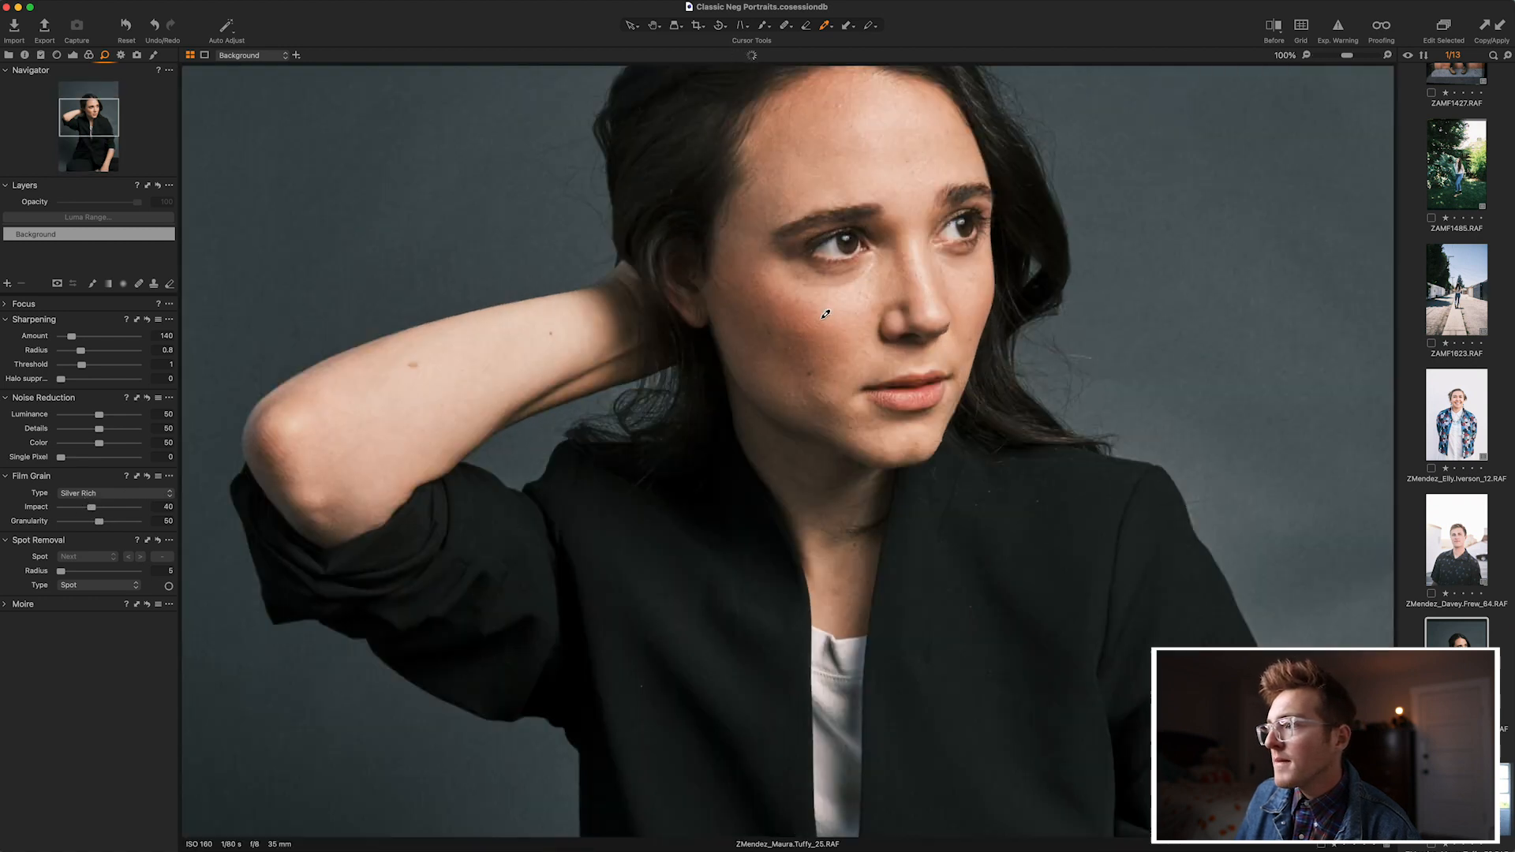
click(654, 25)
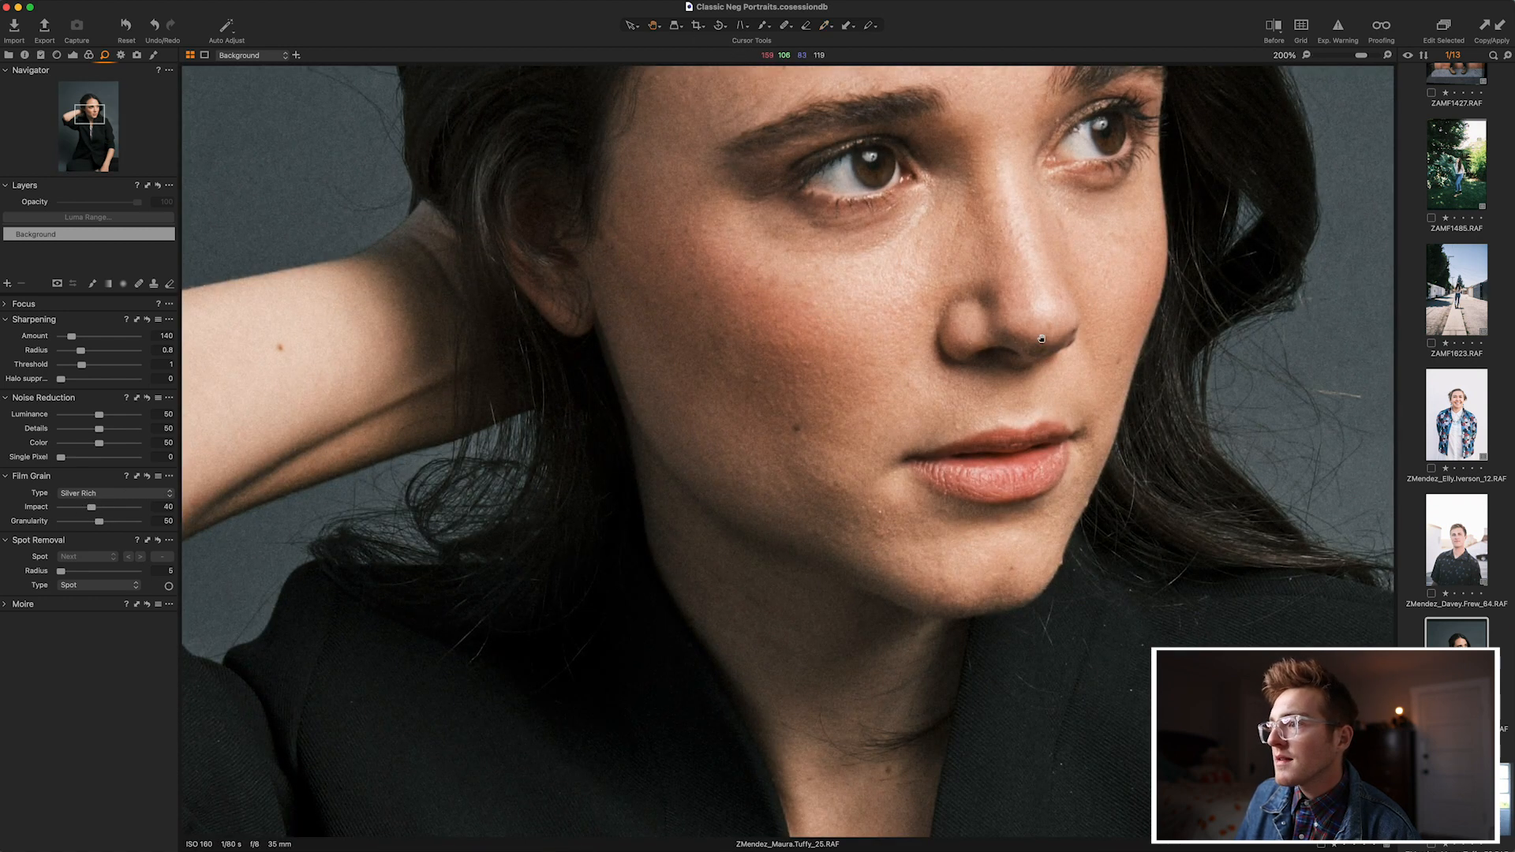
scroll(1042, 338, down, 5)
key(y)
key(y)
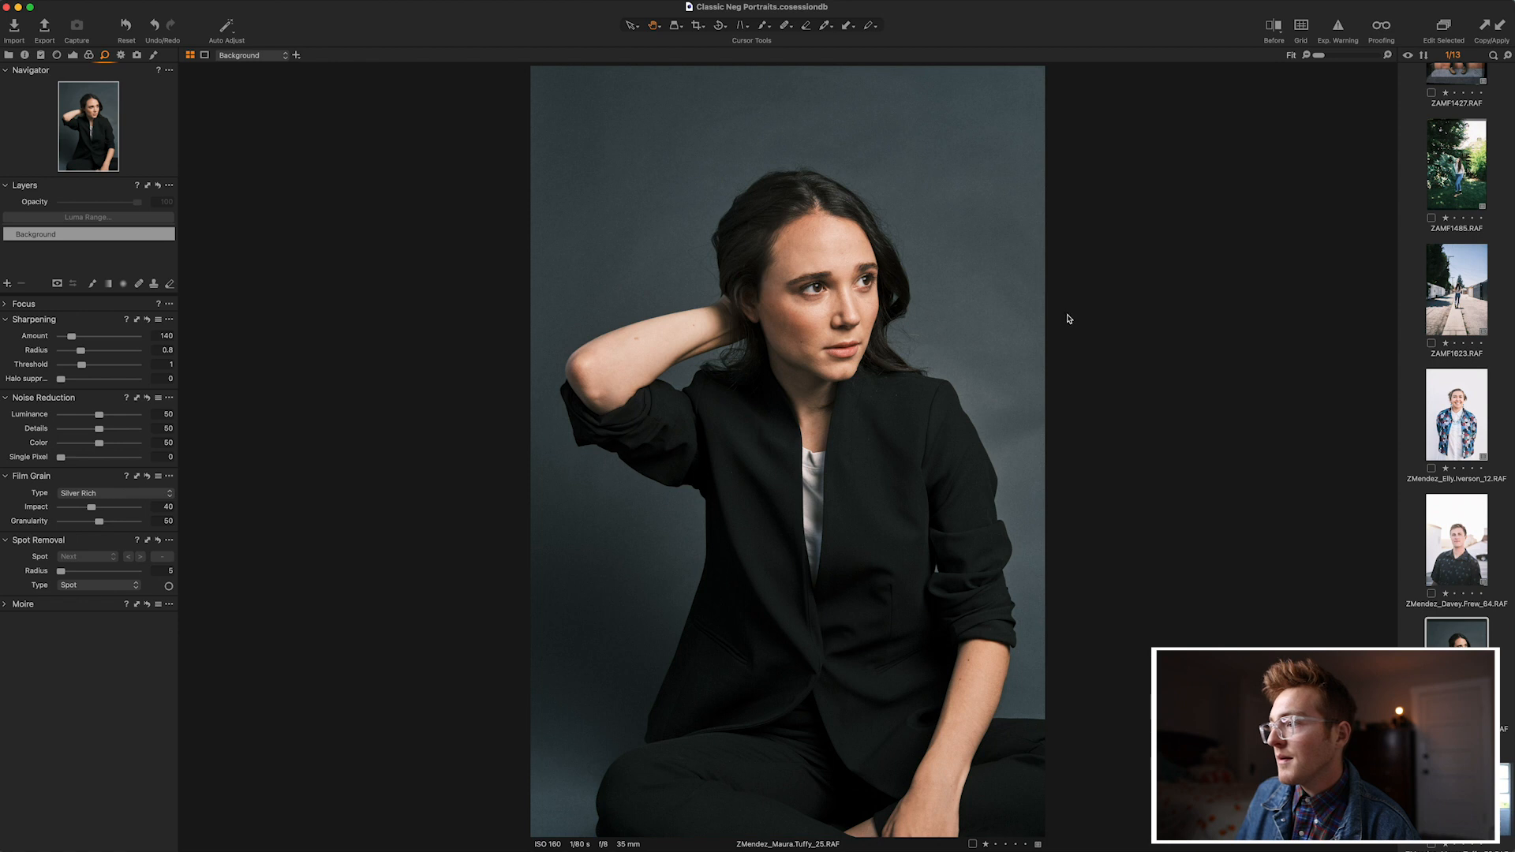
Copy the studio portrait's adjustments to the portrait of the woman leaning on the window ledge.
scroll(1497, 550, down, 3)
click(1464, 602)
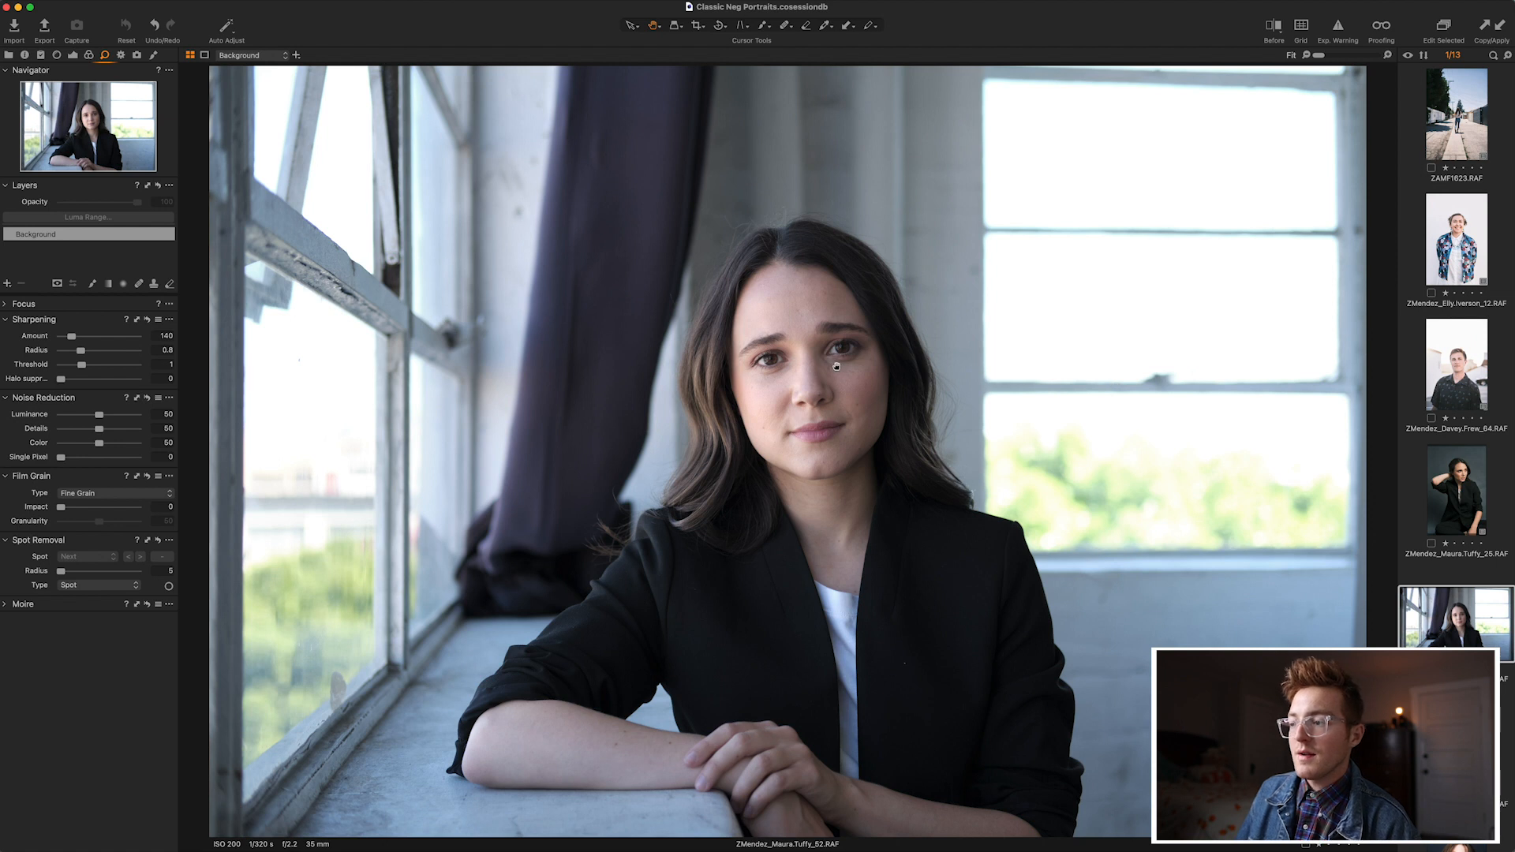
click(1460, 488)
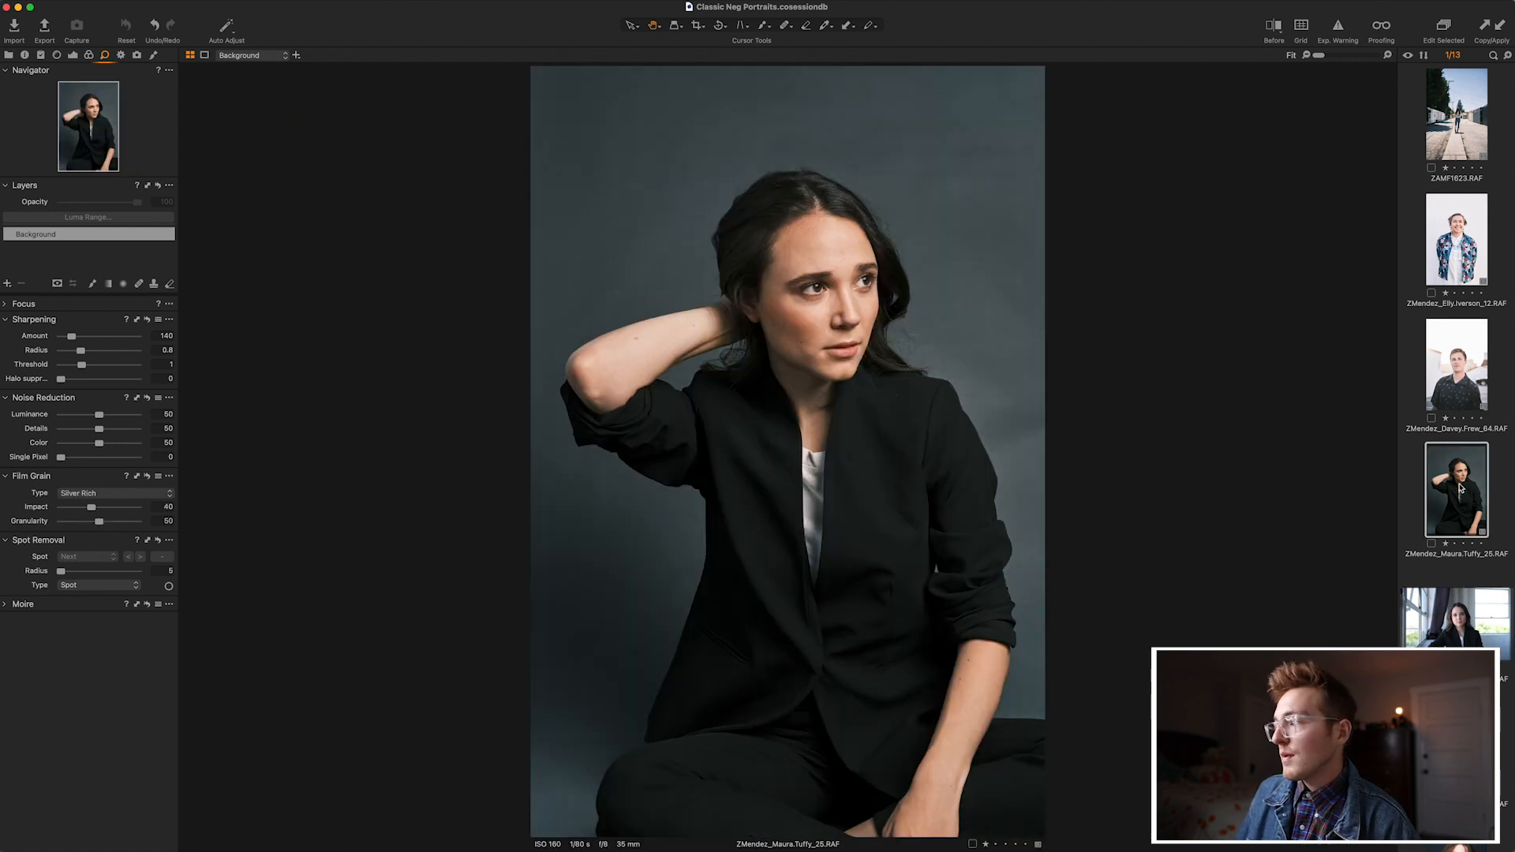
click(1462, 630)
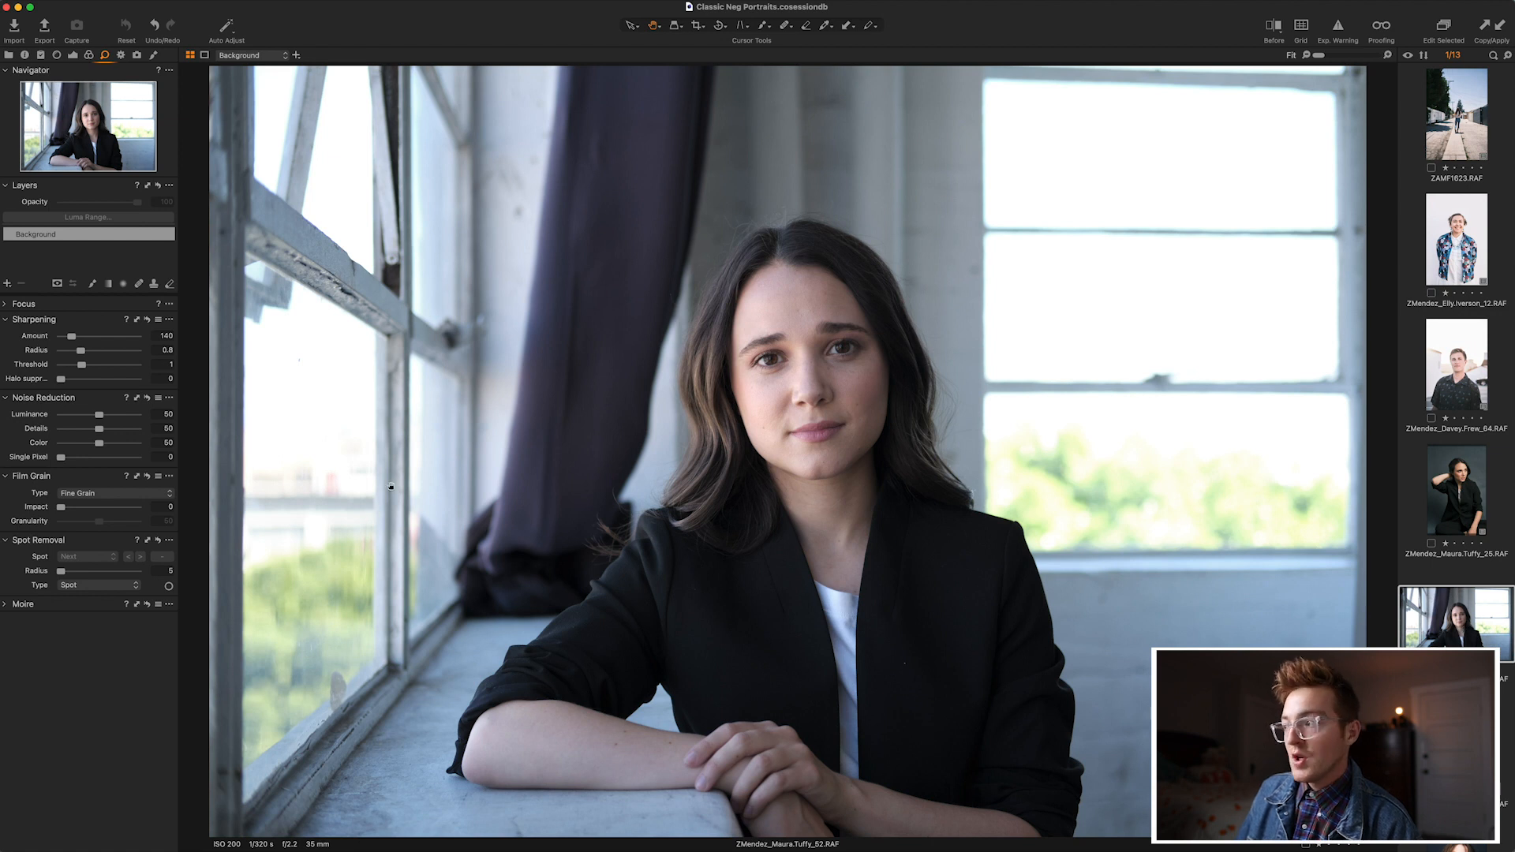
click(1456, 466)
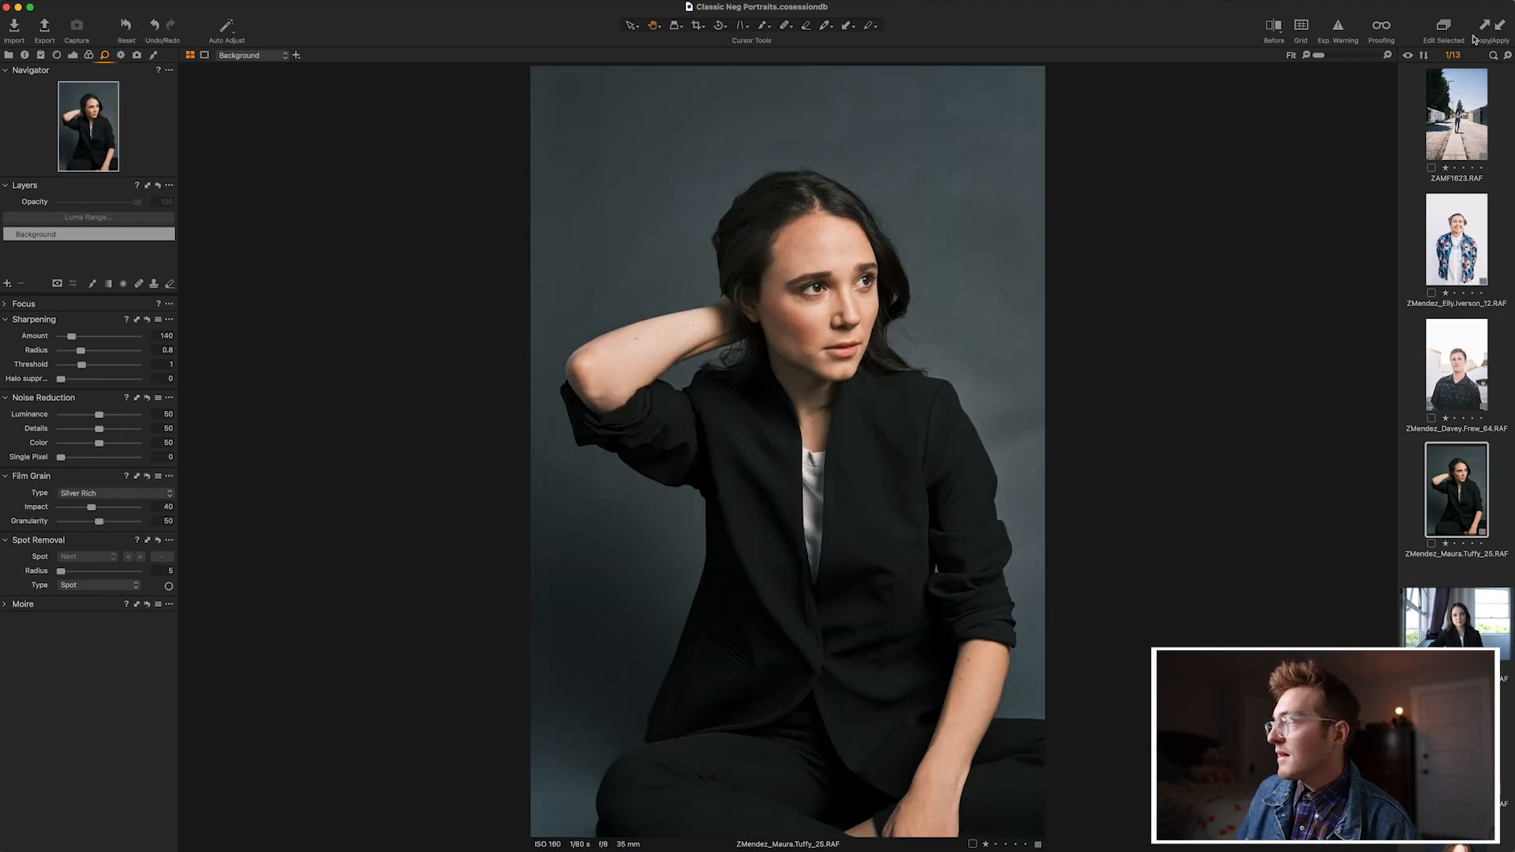
key(Down)
click(1499, 26)
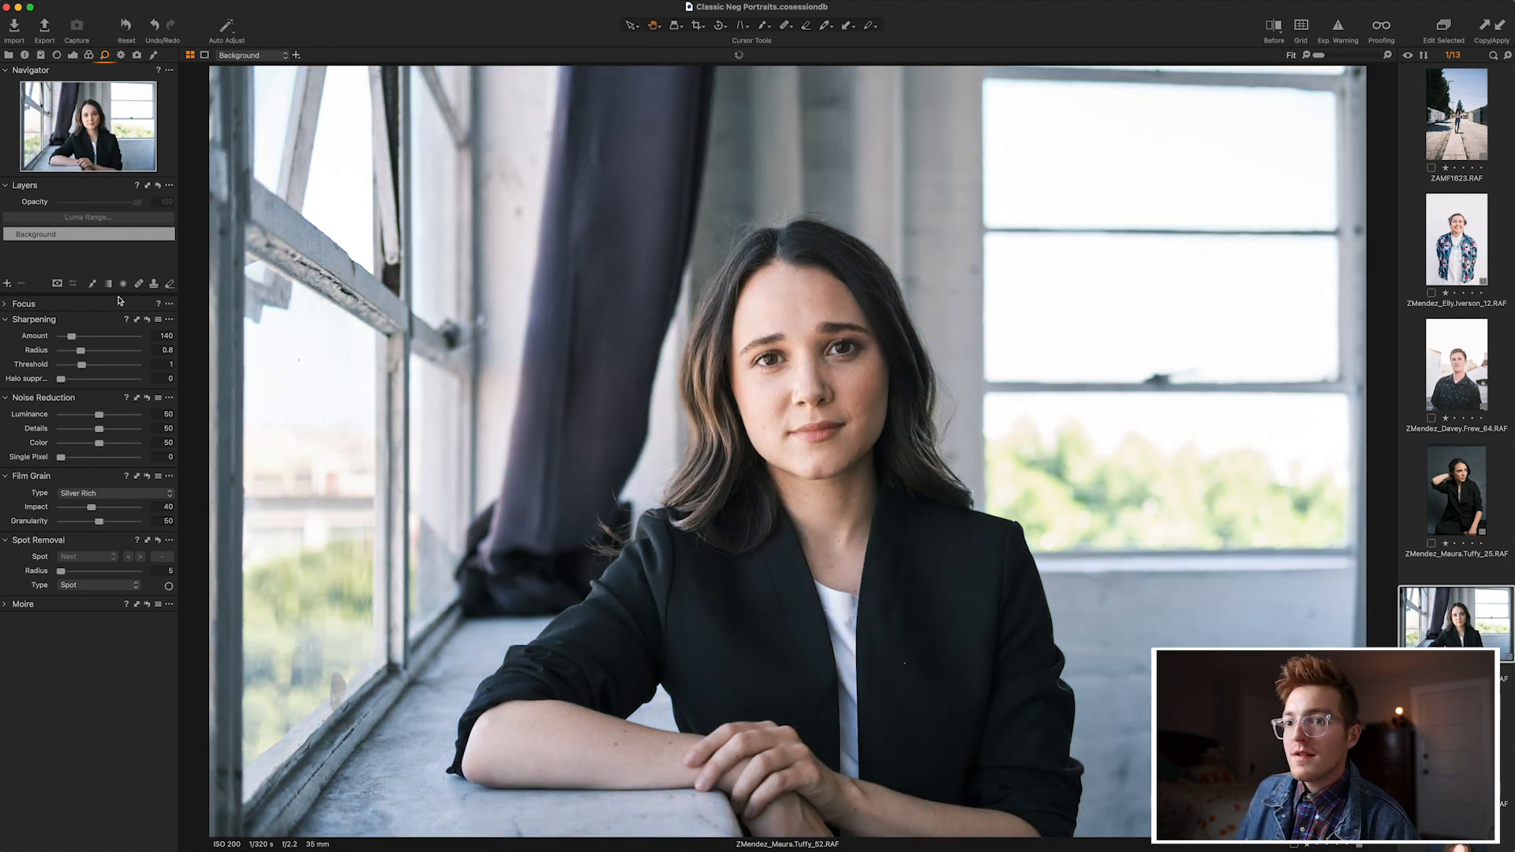
Set the window-ledge portrait's shadows to 16, exposure to 0.13 and highlights to -62.
click(72, 54)
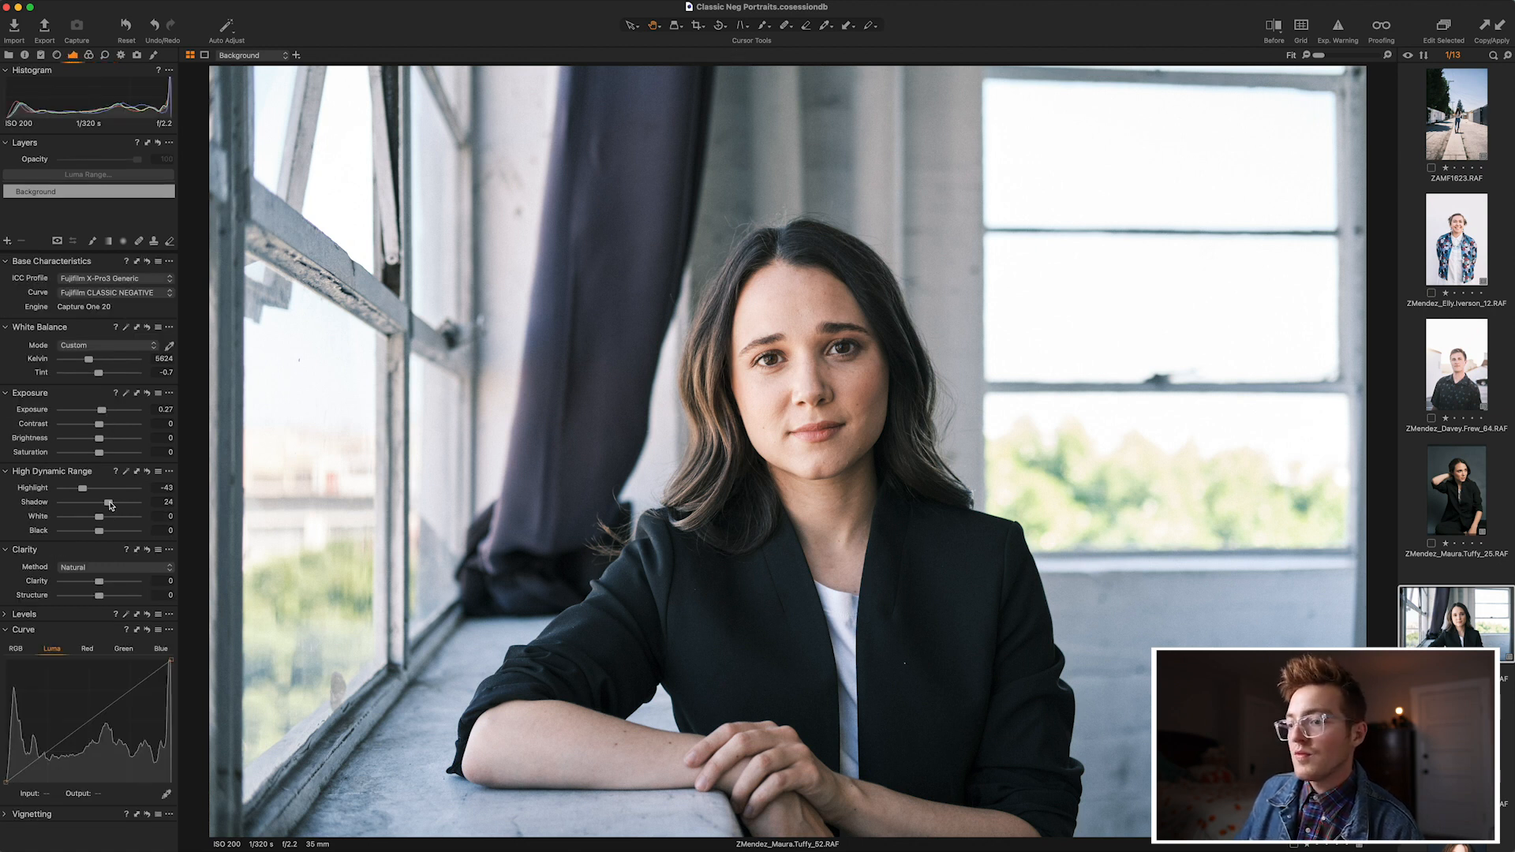
drag(109, 507, 105, 506)
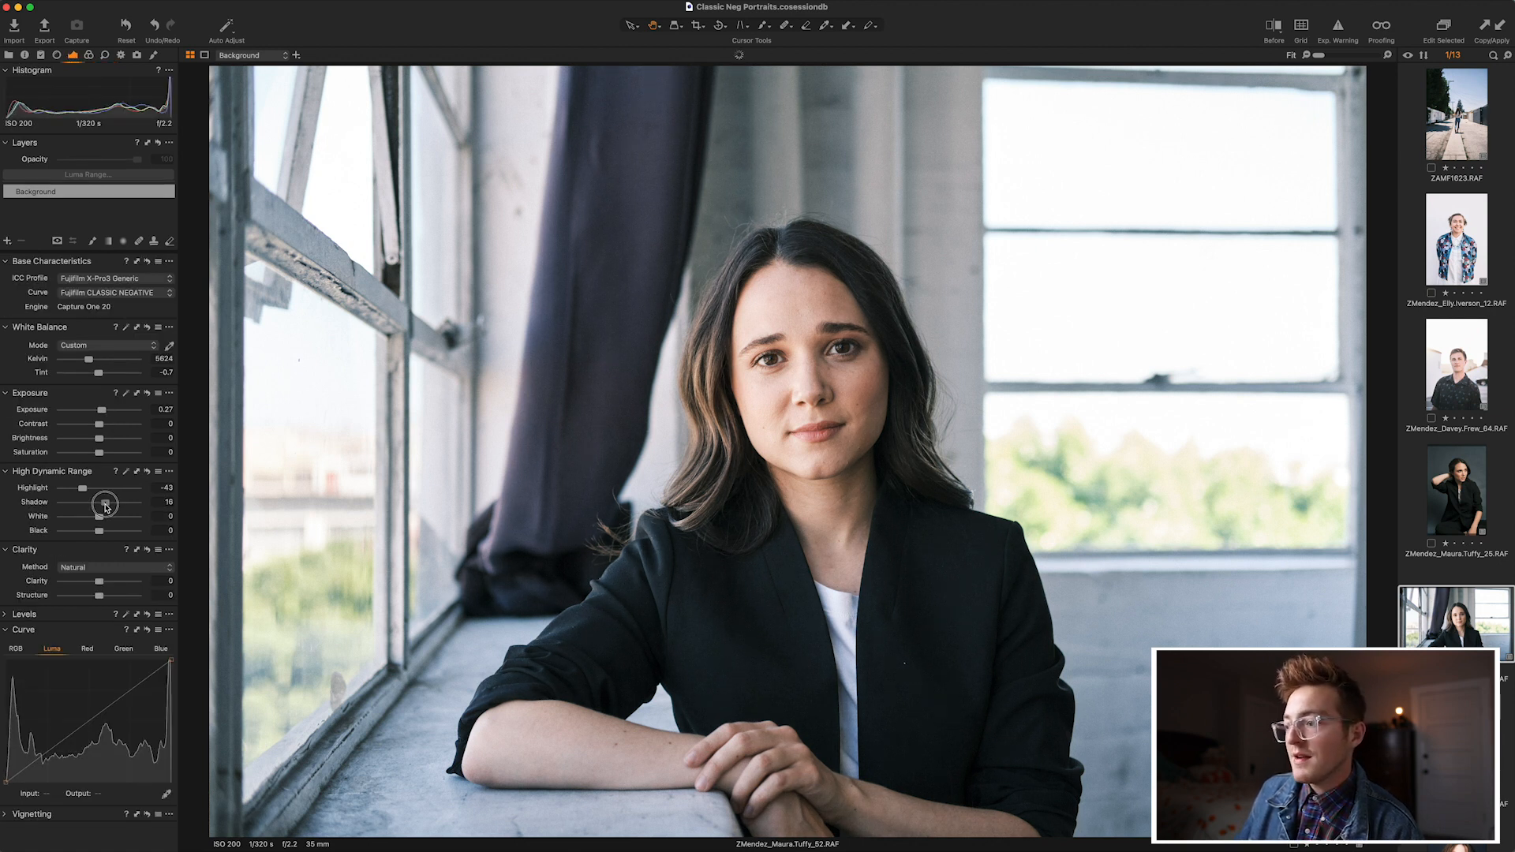
drag(104, 414, 101, 412)
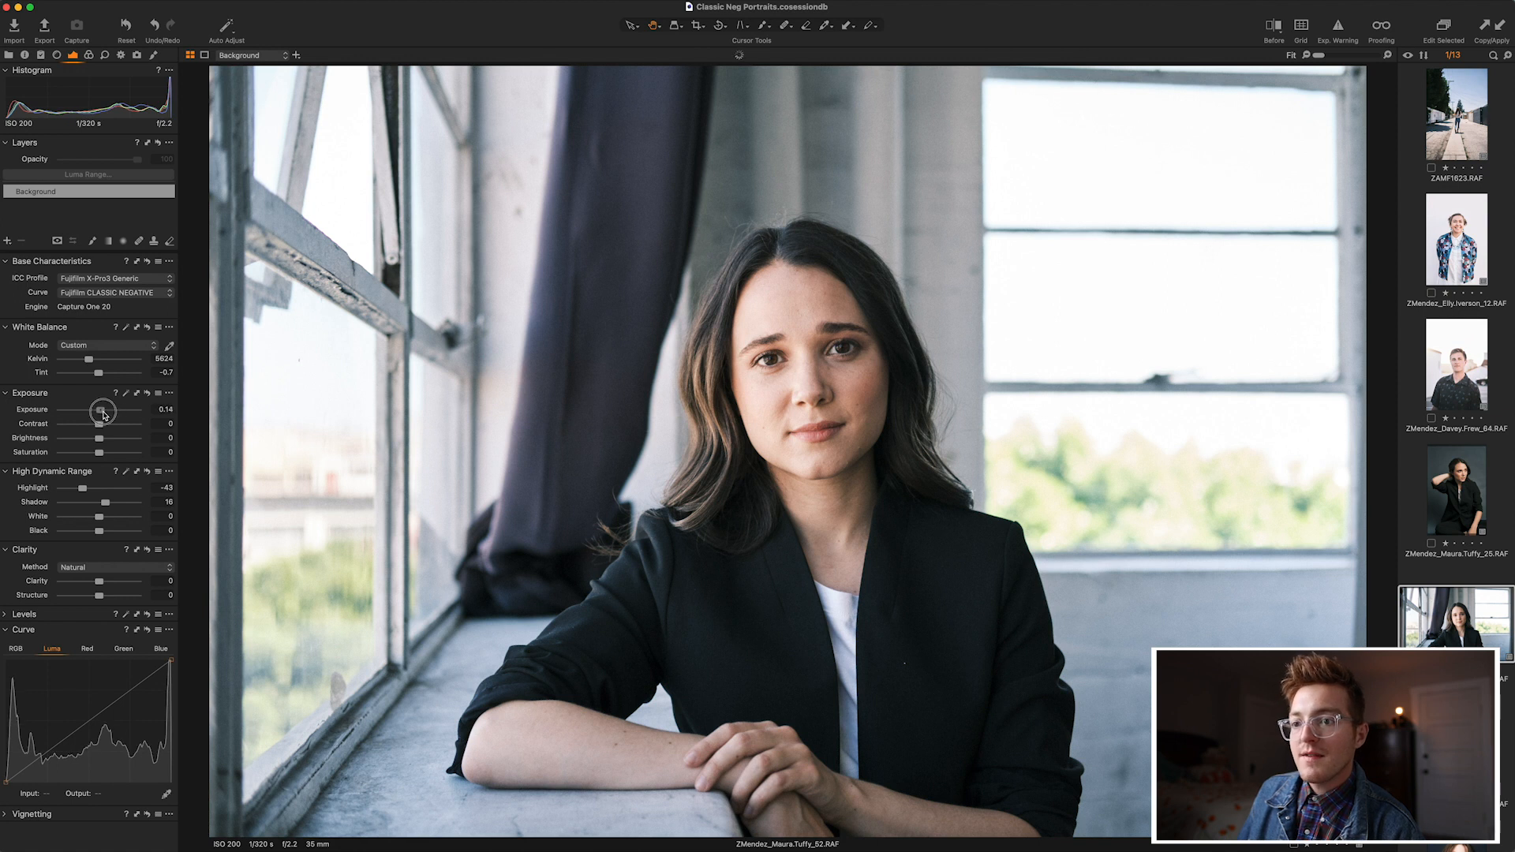
drag(88, 495, 78, 495)
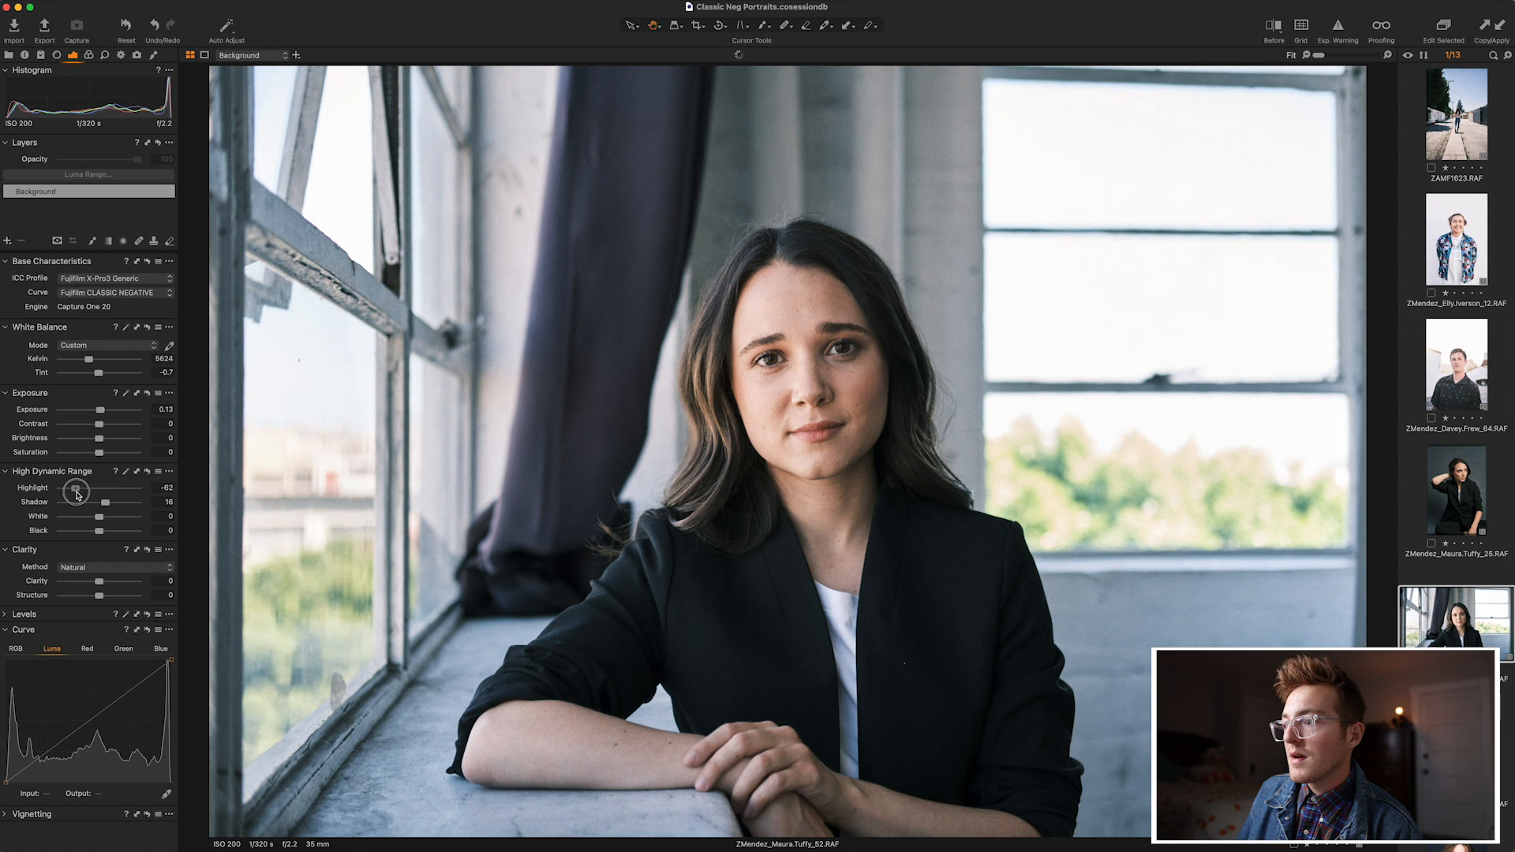
Compare the window-ledge portrait before and after the edits, and examine the face at 400% magnification.
key(y)
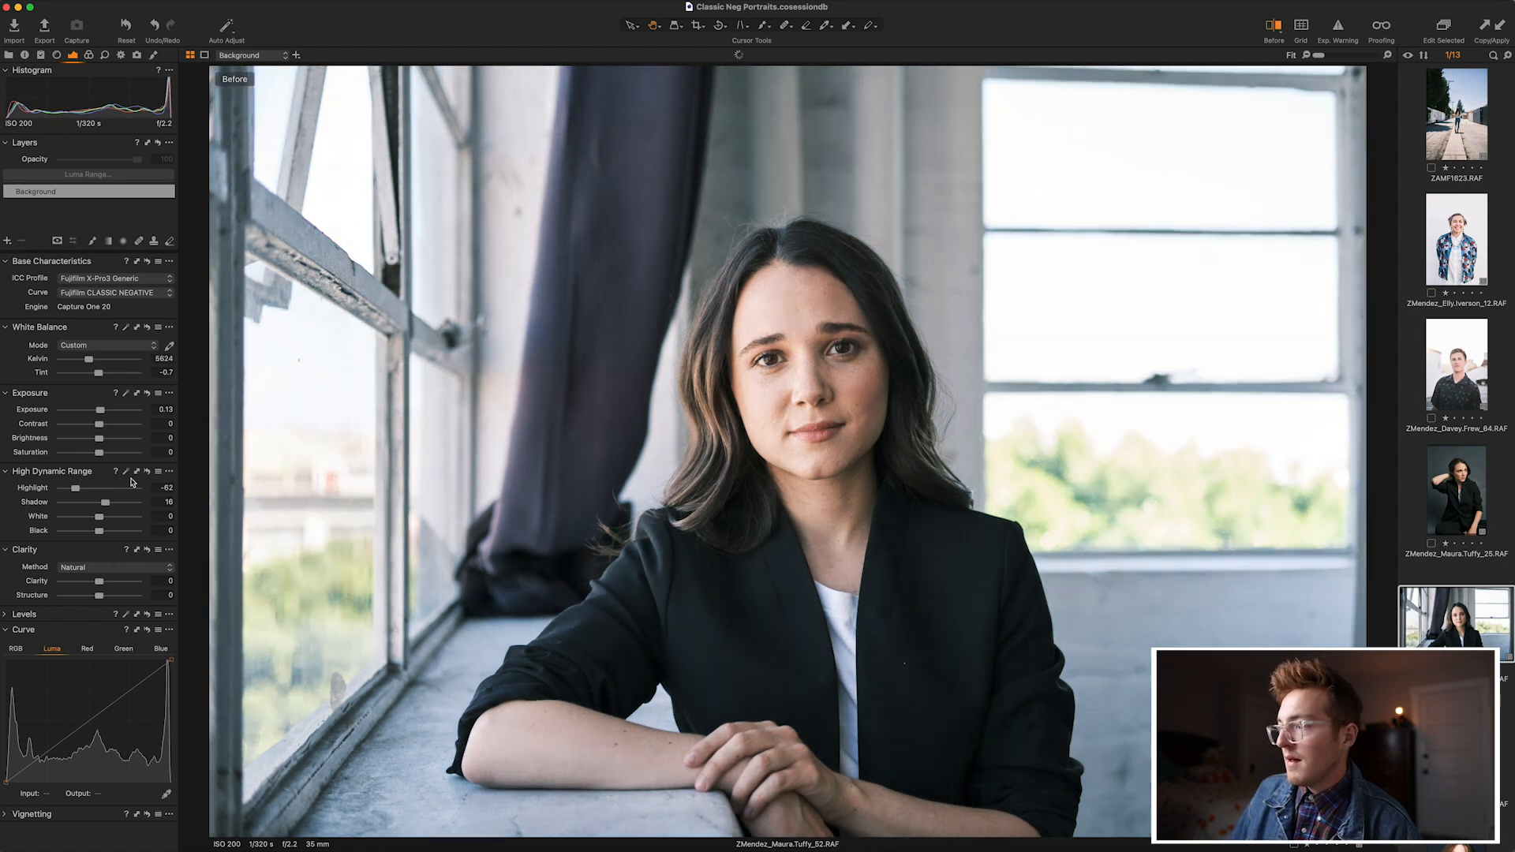
key(y)
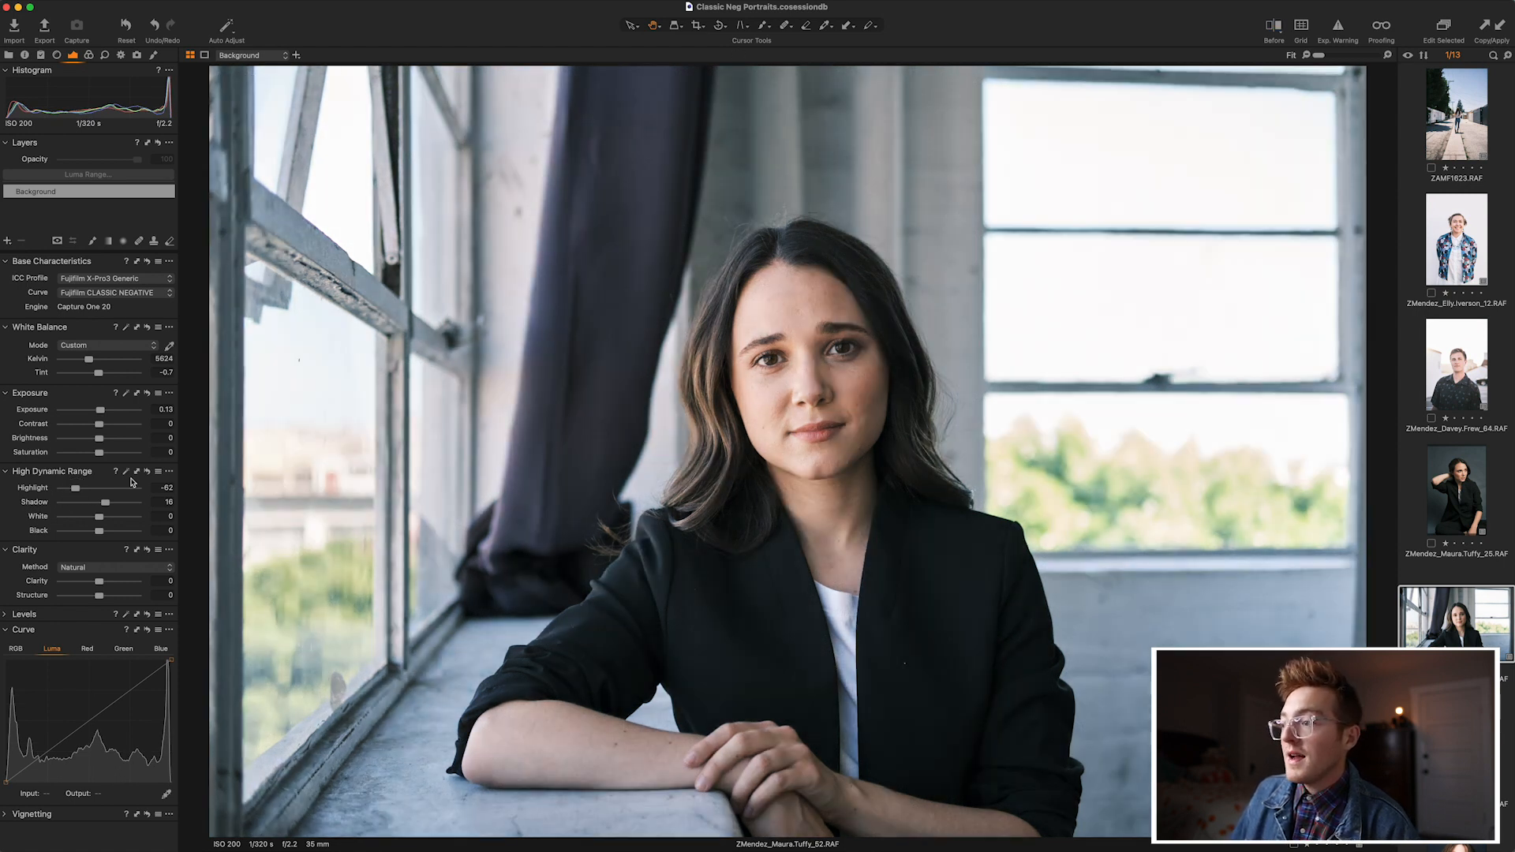
key(y)
key(y)
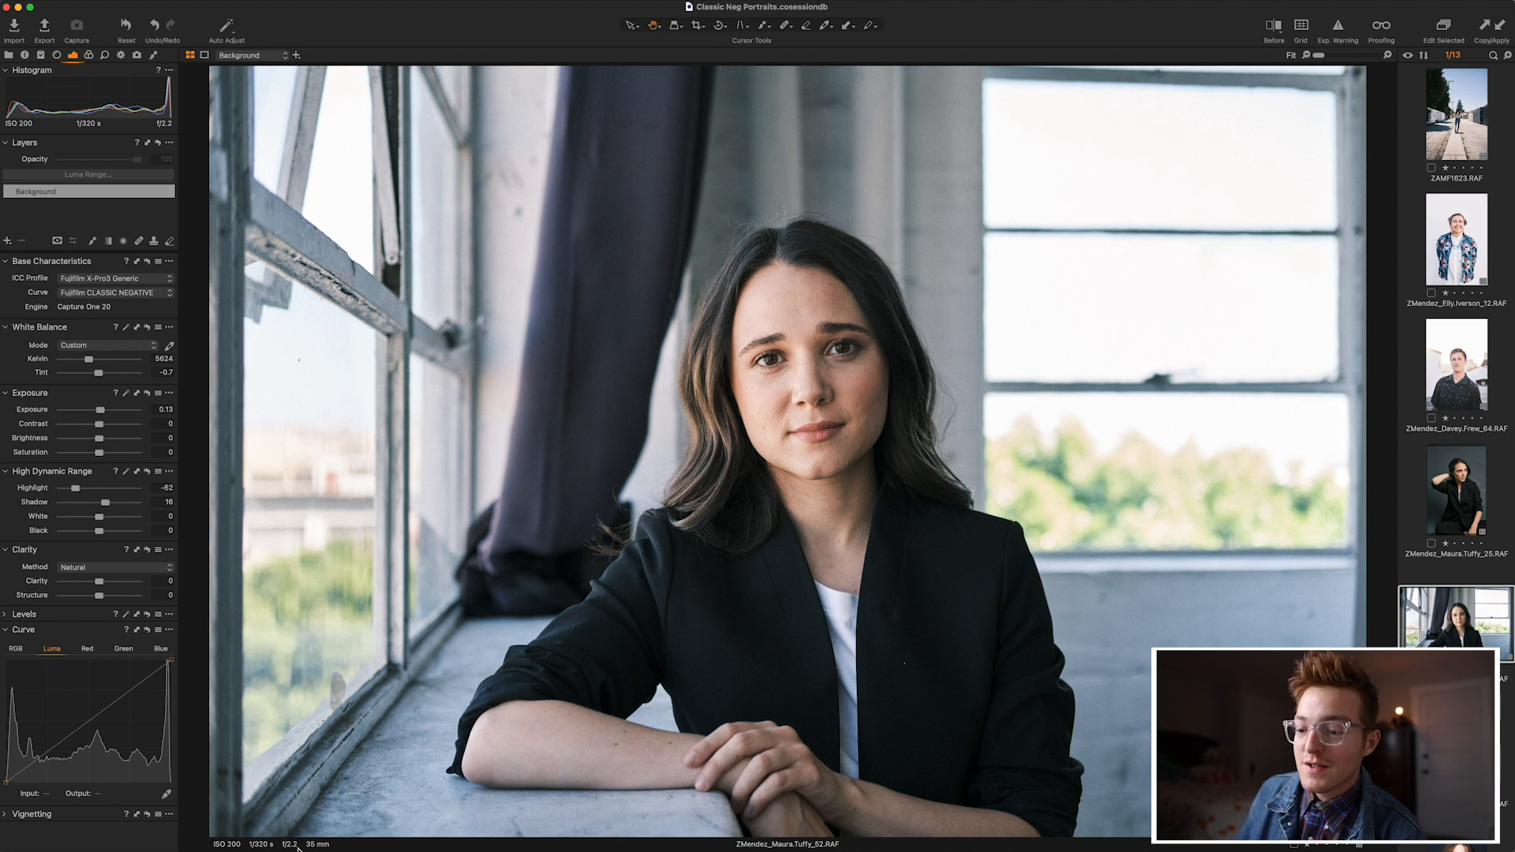
click(833, 360)
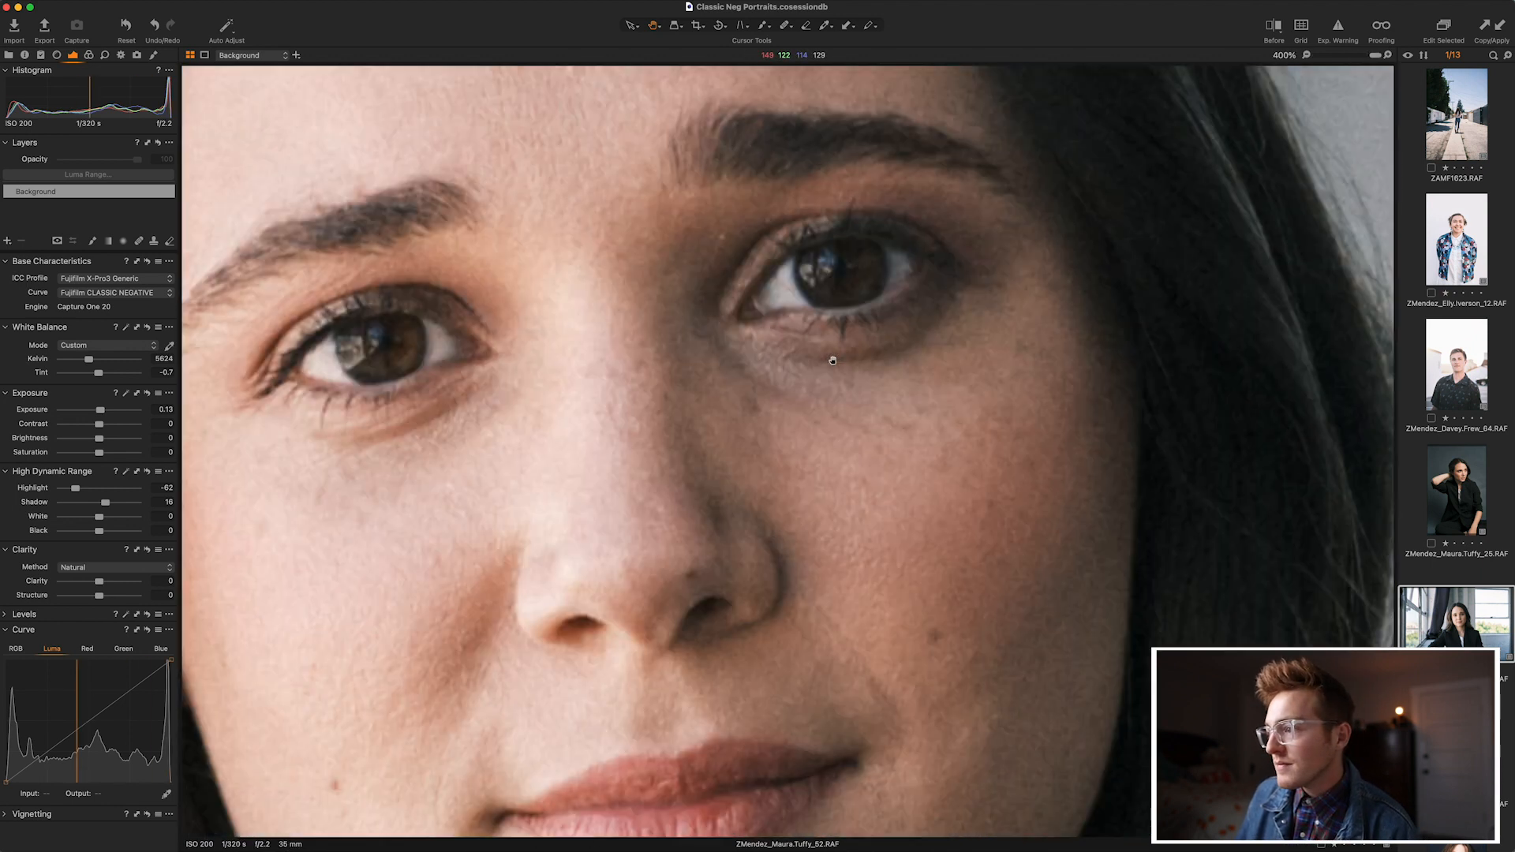
click(832, 361)
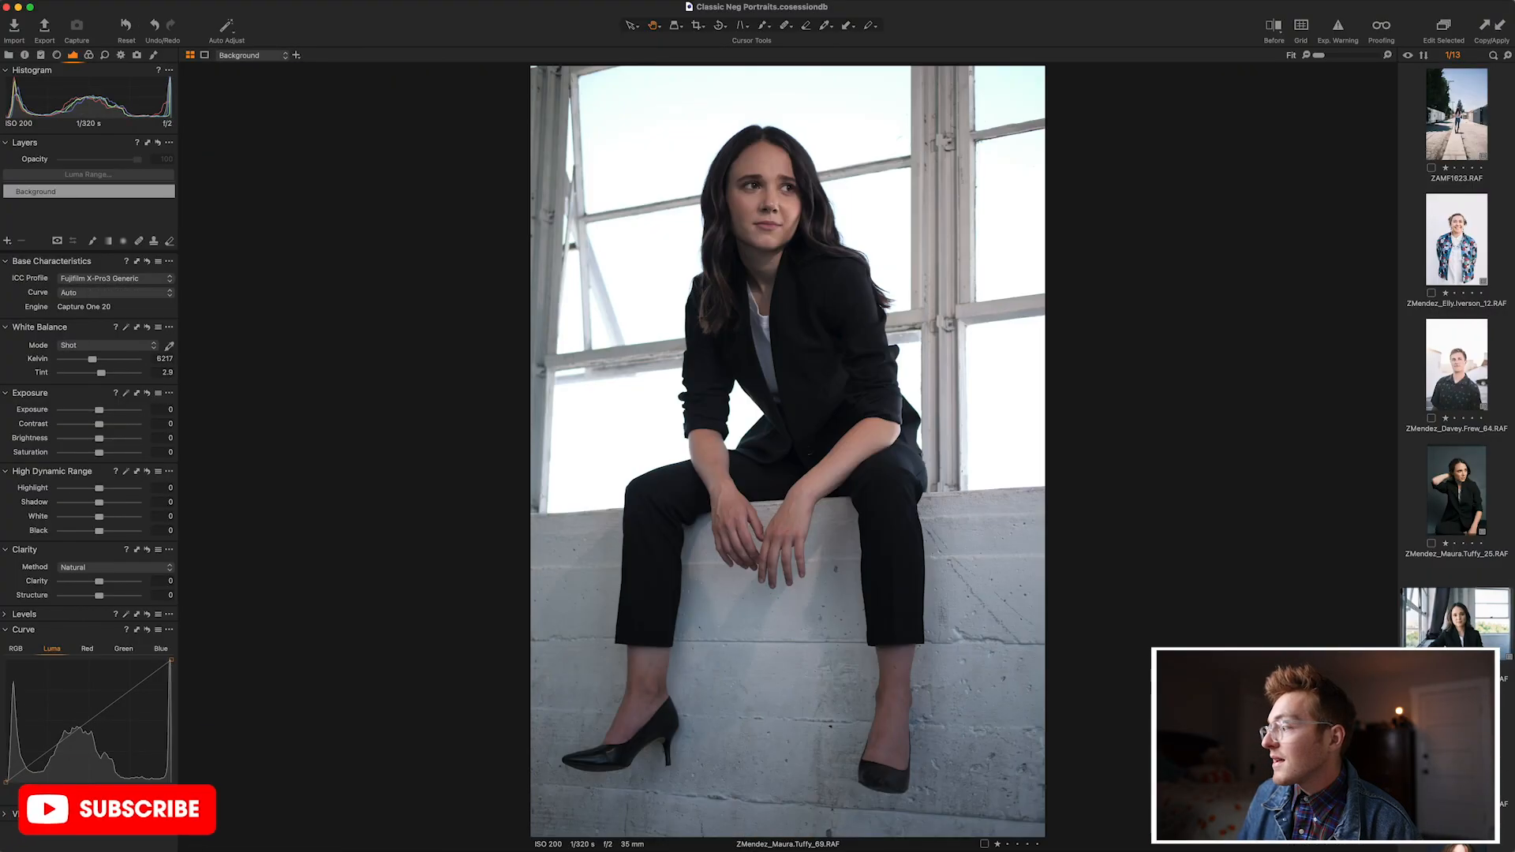
Try the window-ledge adjustments on the full-length seated portrait with exposure 0.44, whites -37 and shadows 19, and compare before and after.
click(1499, 29)
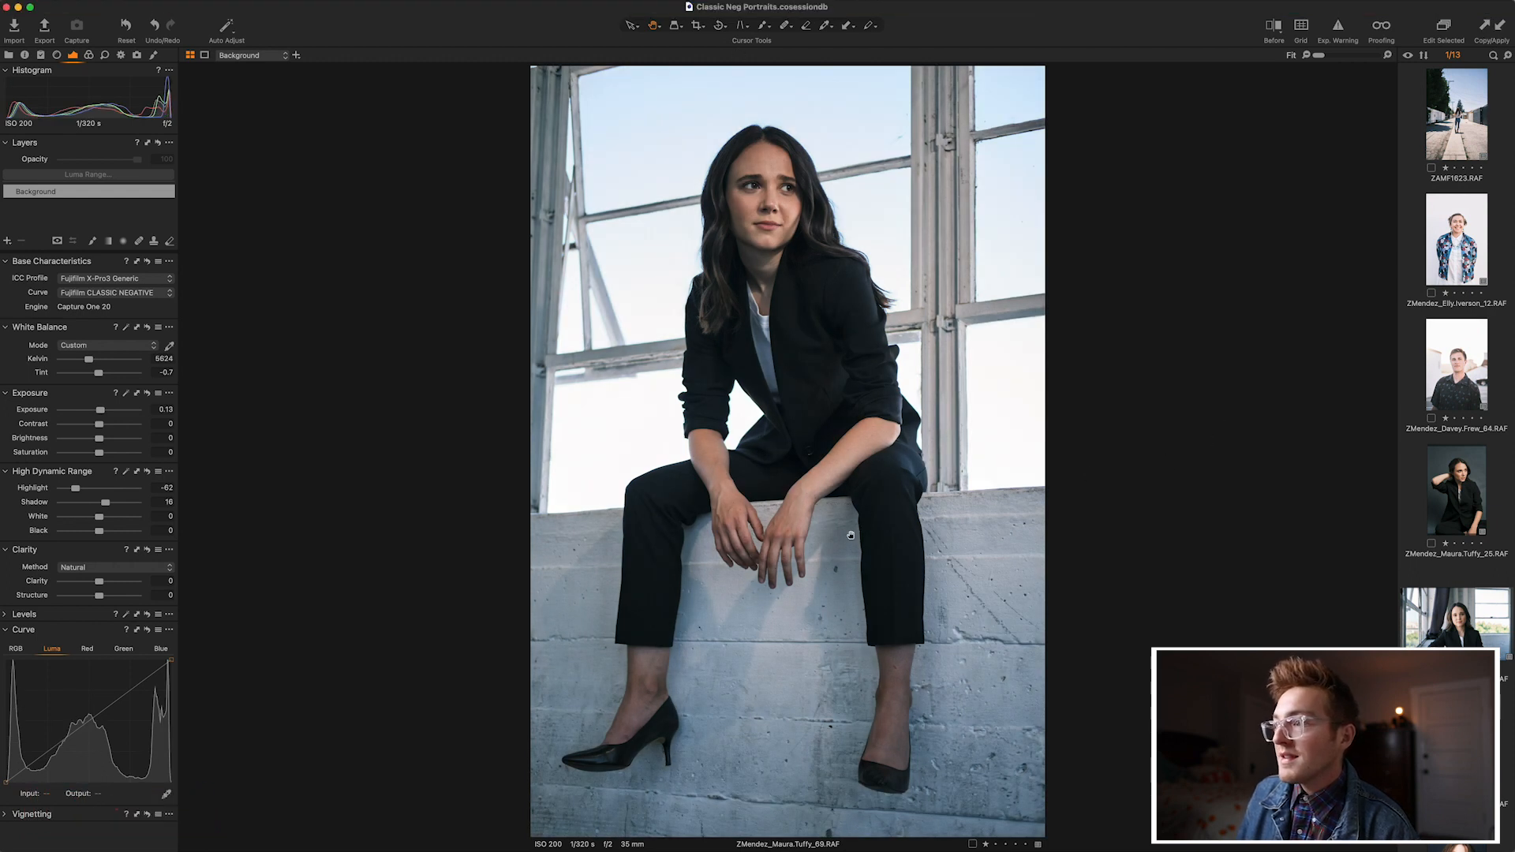
drag(100, 411, 105, 412)
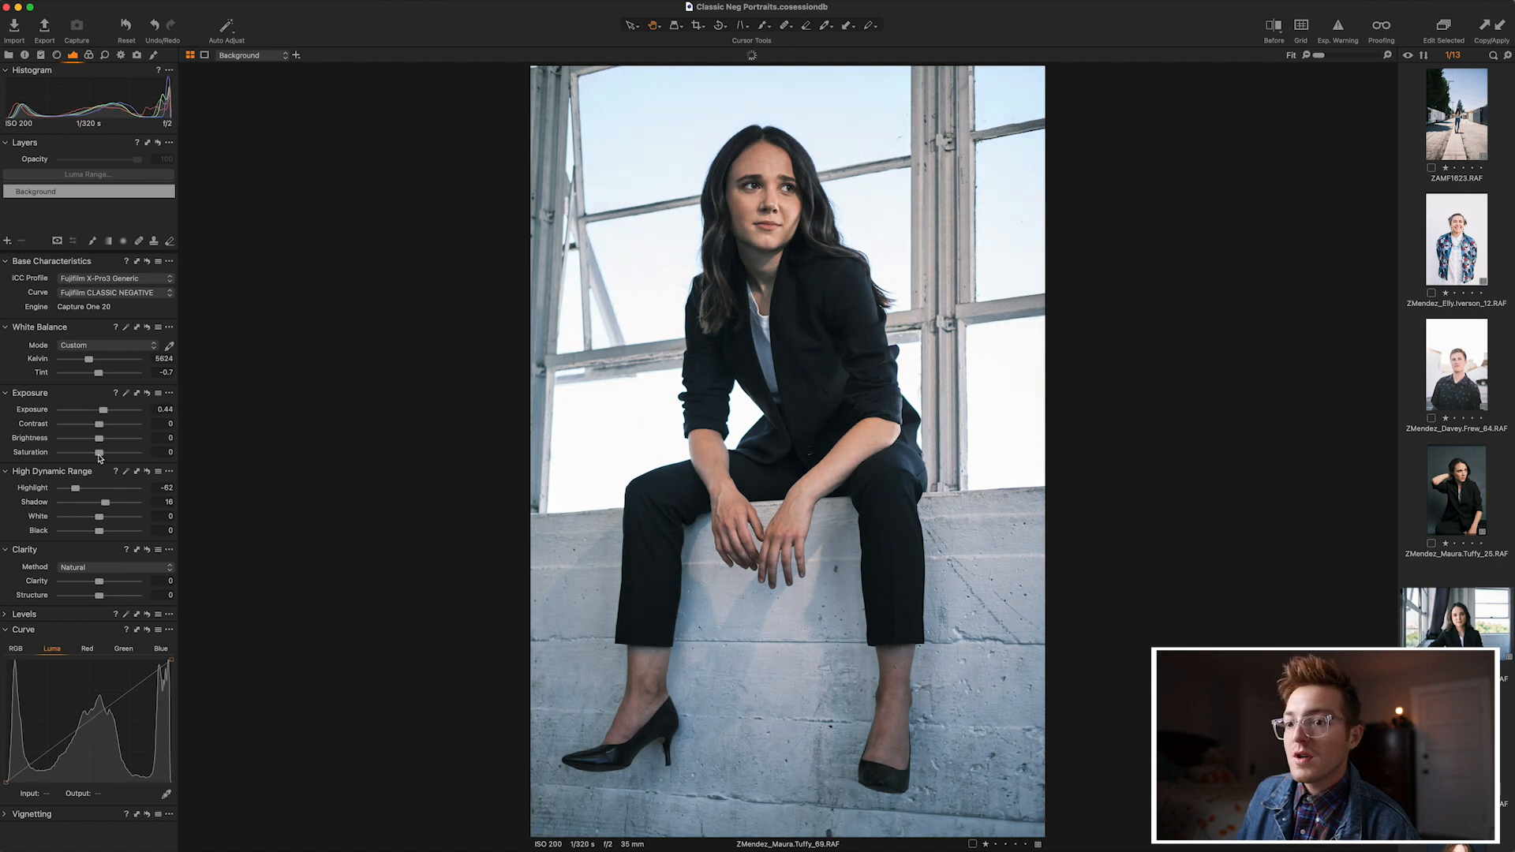
drag(94, 518, 87, 521)
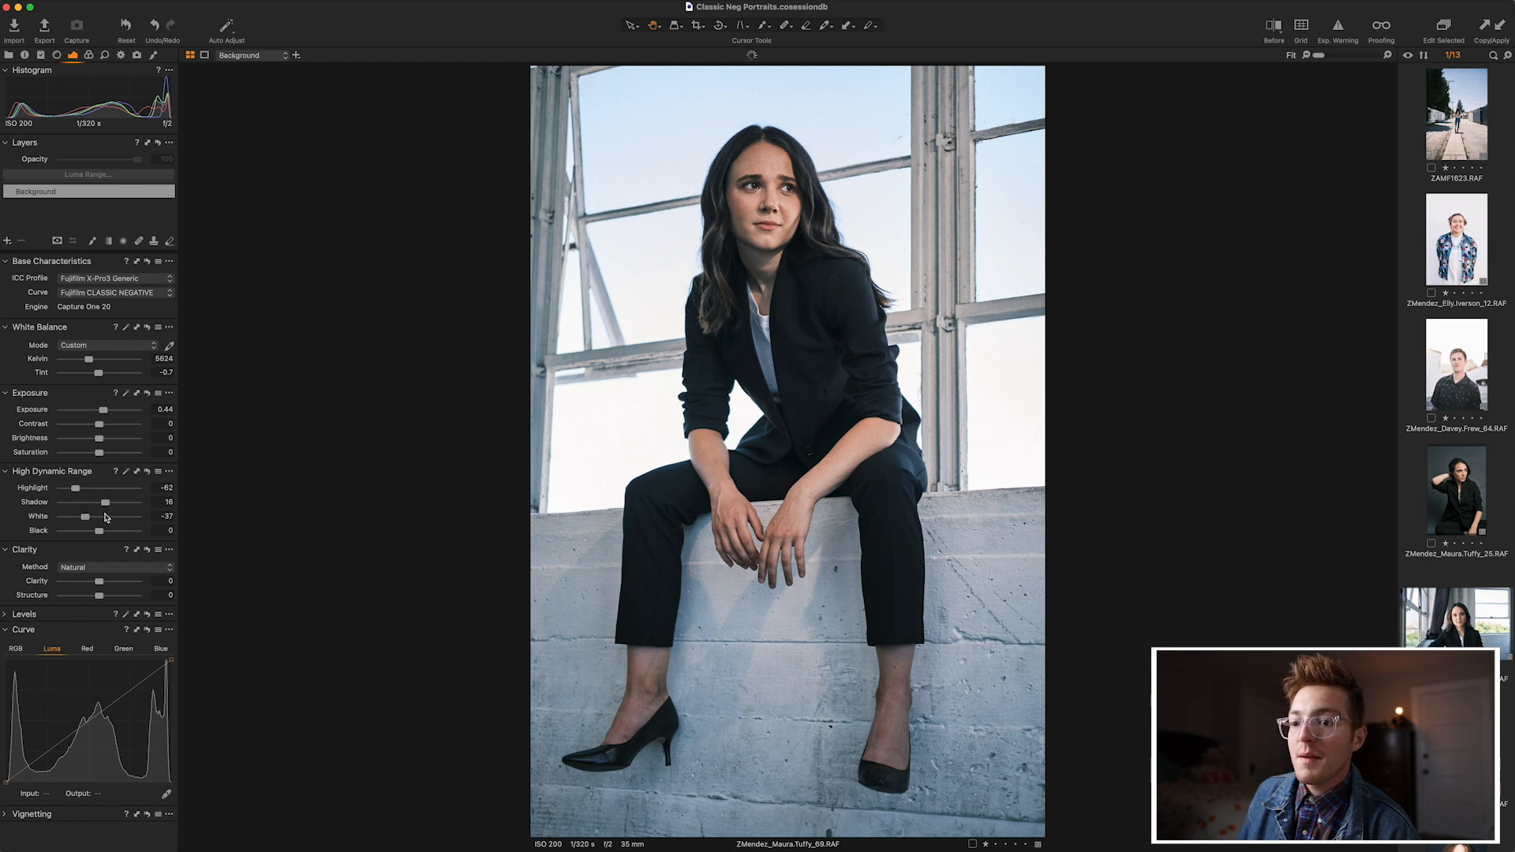
drag(107, 510, 108, 511)
key(y)
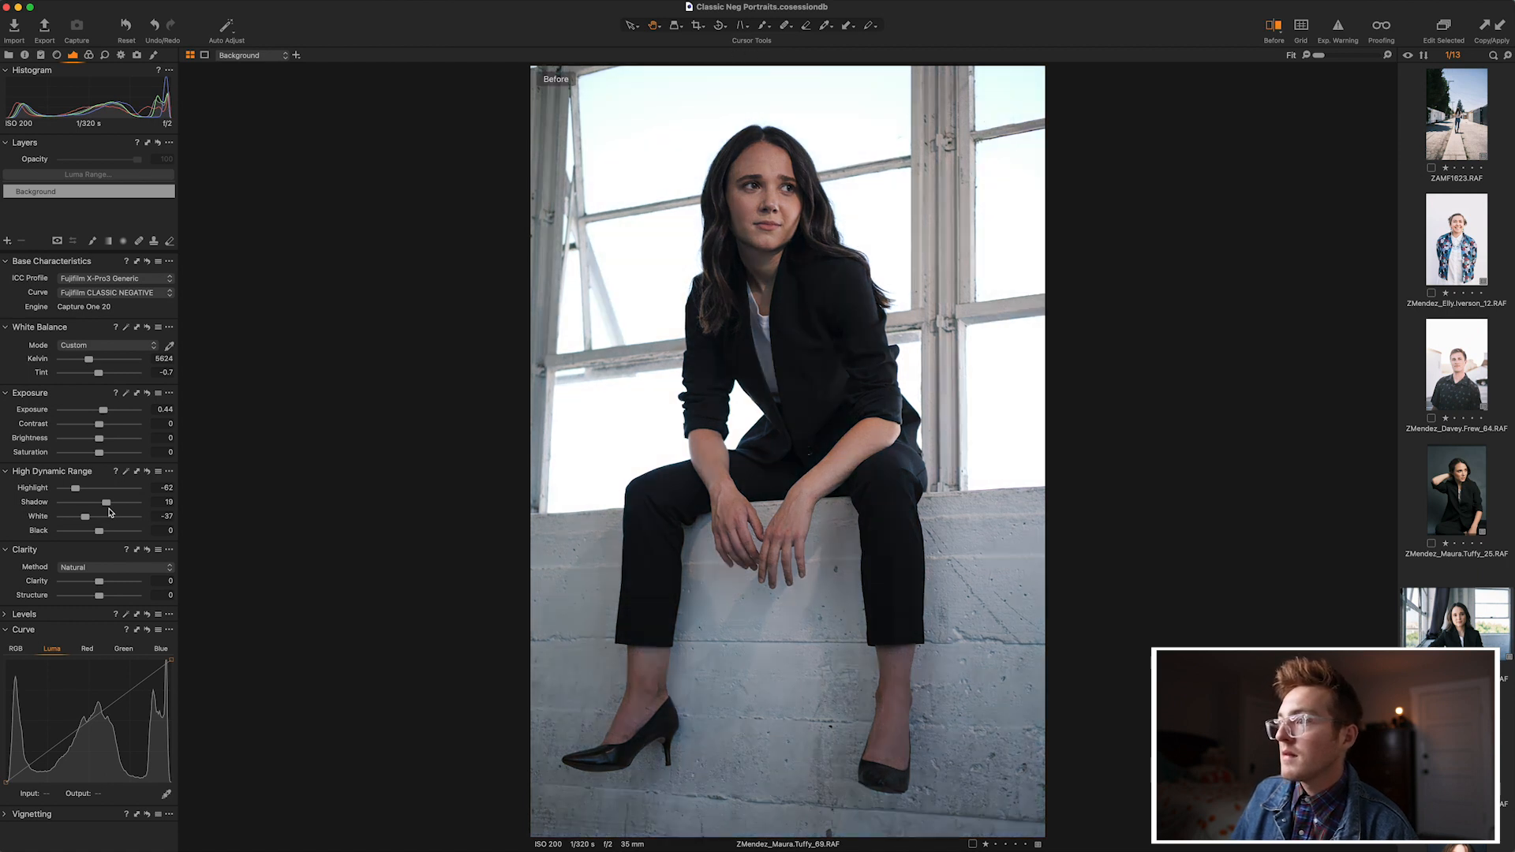
key(y)
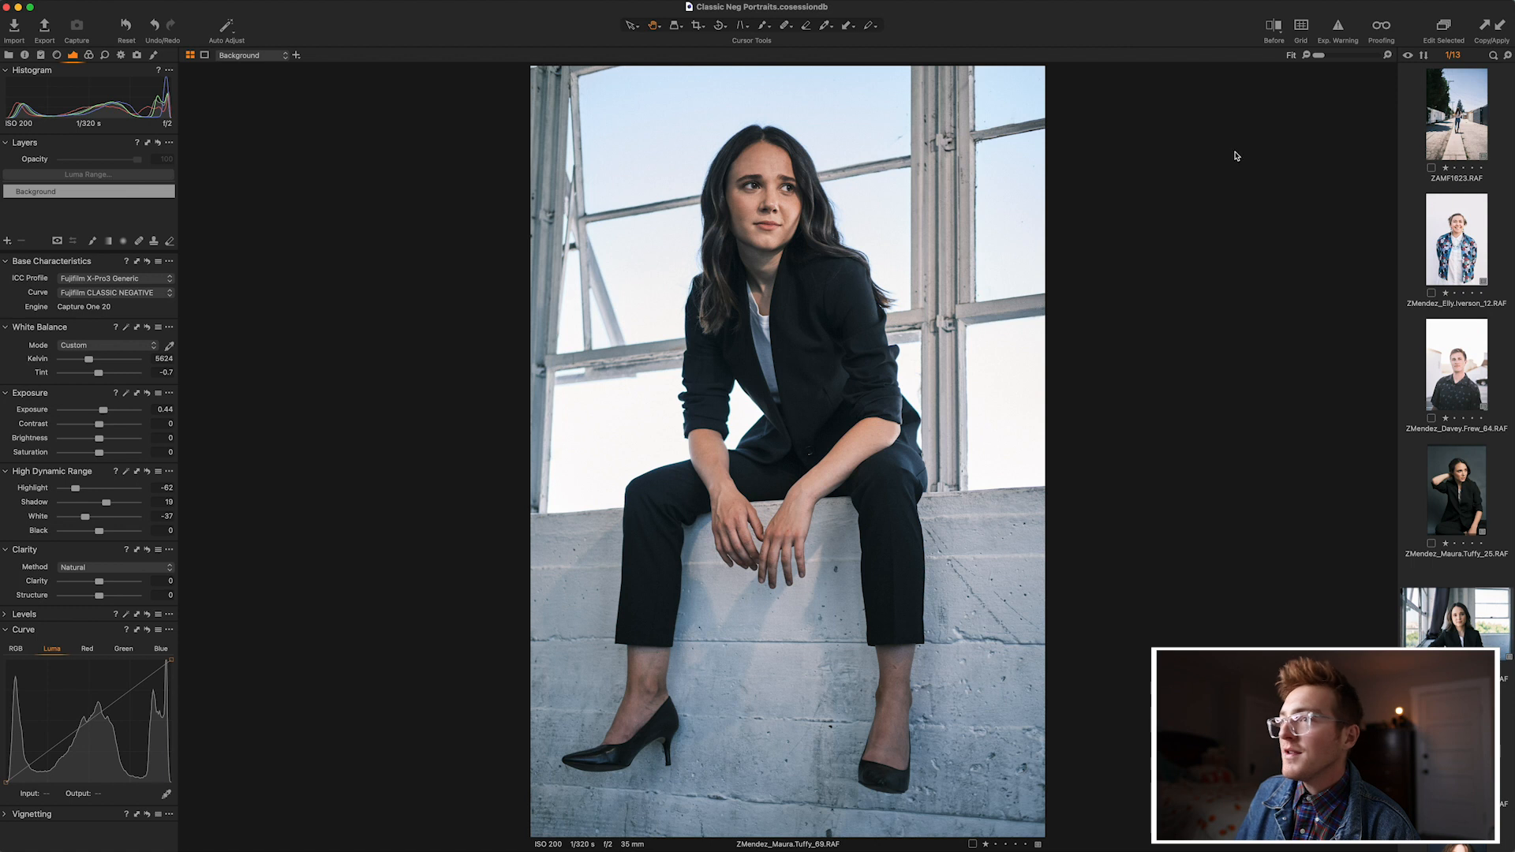
Reset all adjustments on the full-length seated portrait and set its curve to Fujifilm CLASSIC NEGATIVE.
click(126, 29)
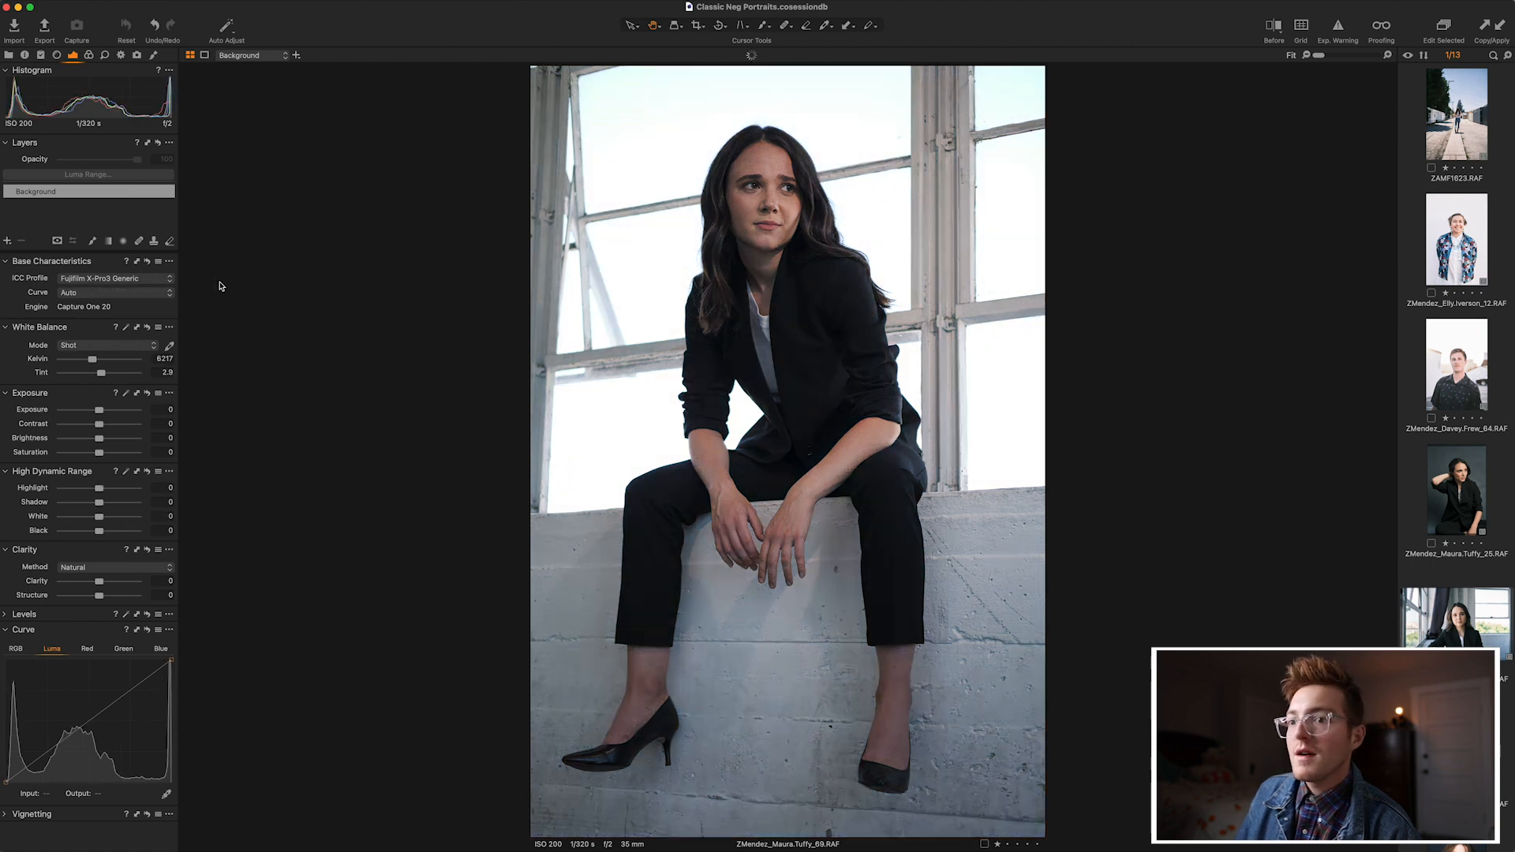
click(168, 293)
click(167, 419)
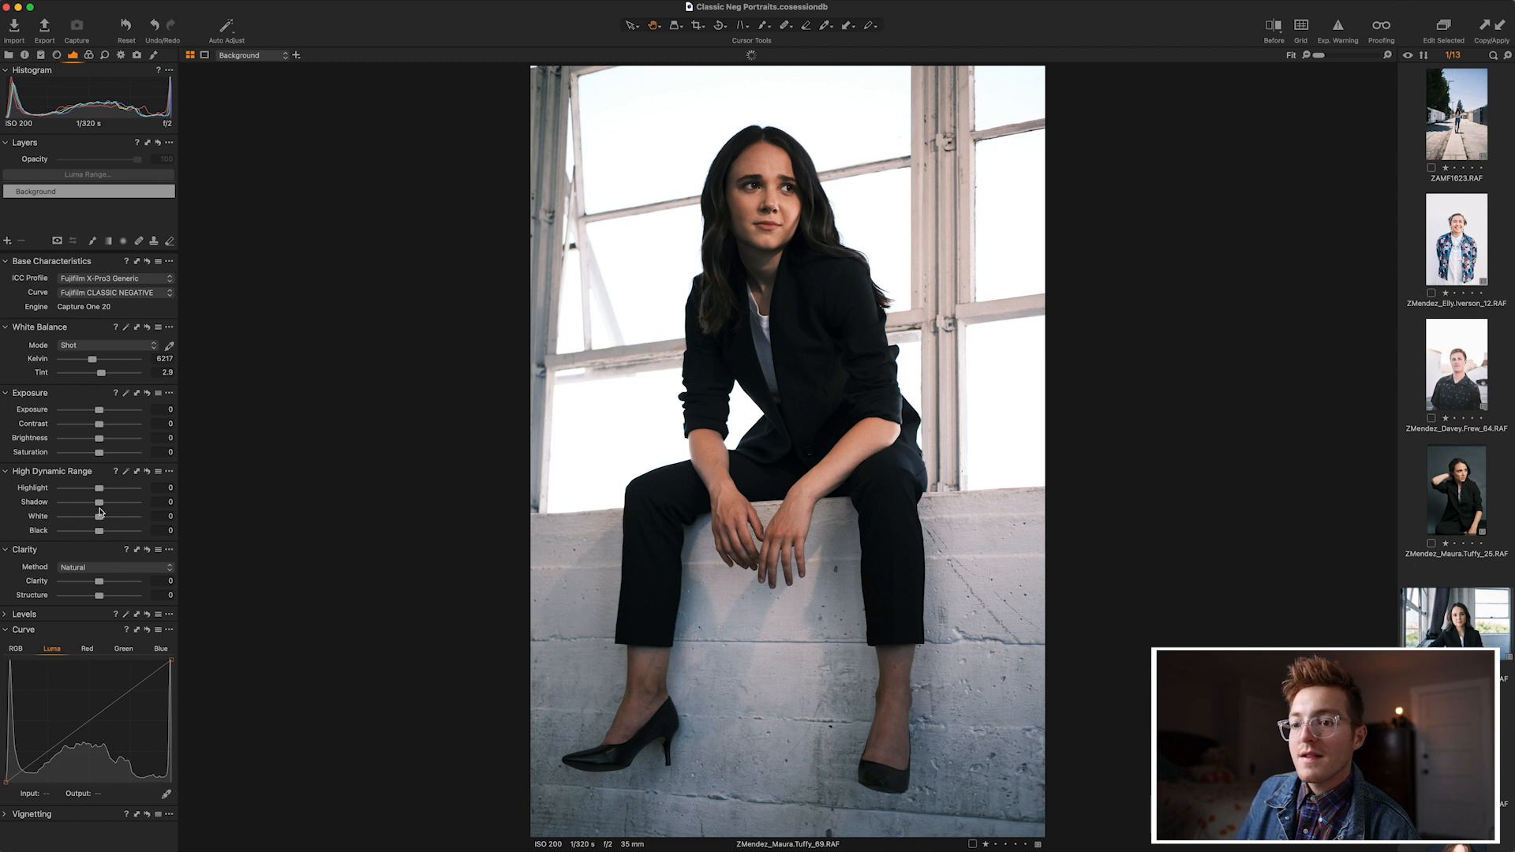
Set the full-length seated portrait's shadows to 37 and saturation to -5, comparing the photo before and after.
drag(100, 504, 113, 508)
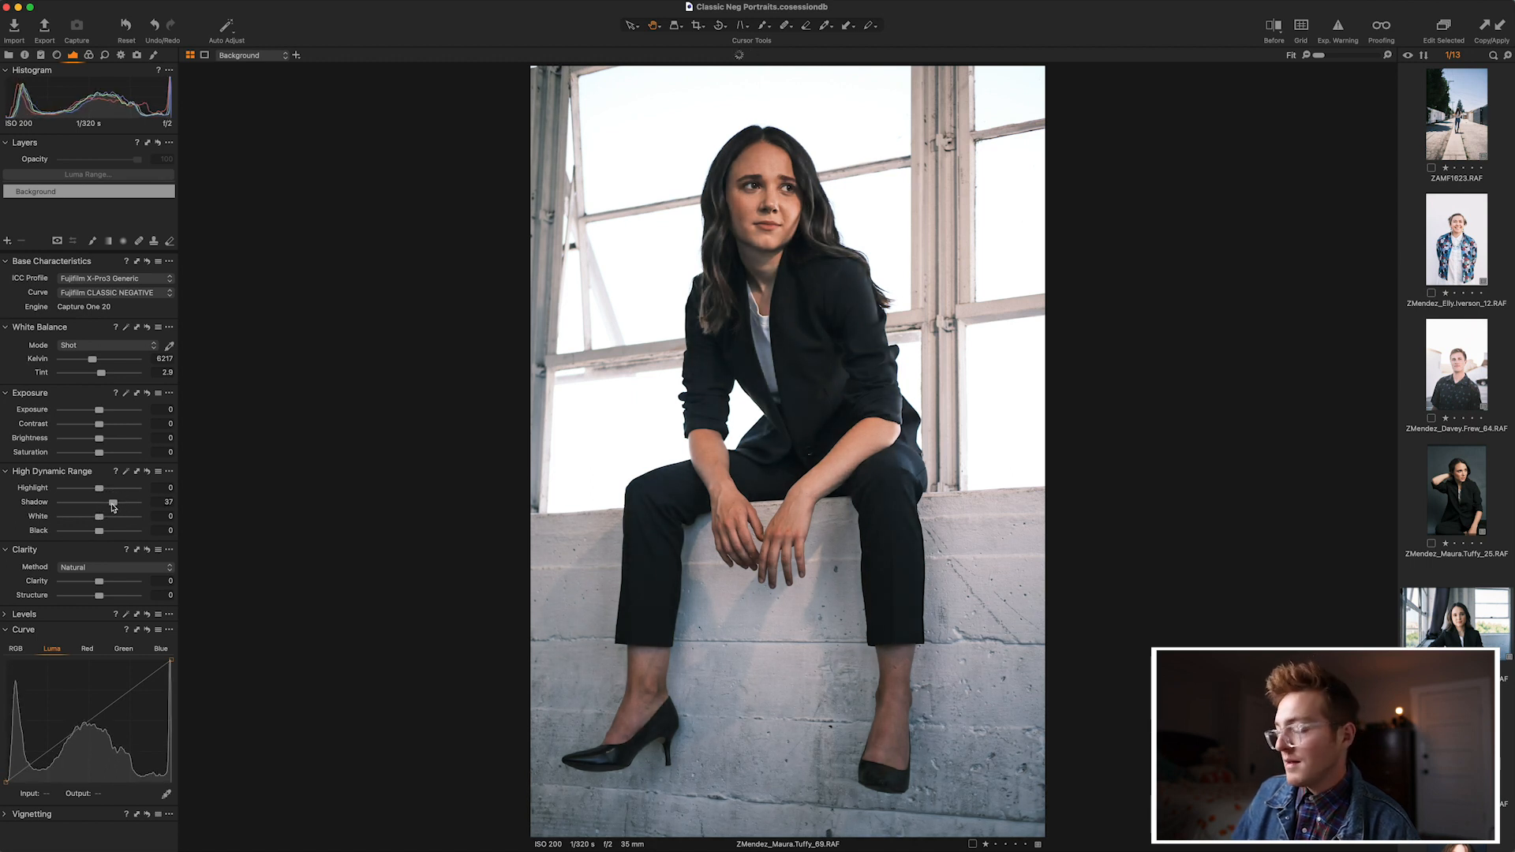
key(y)
key(y)
key(y)
key(y)
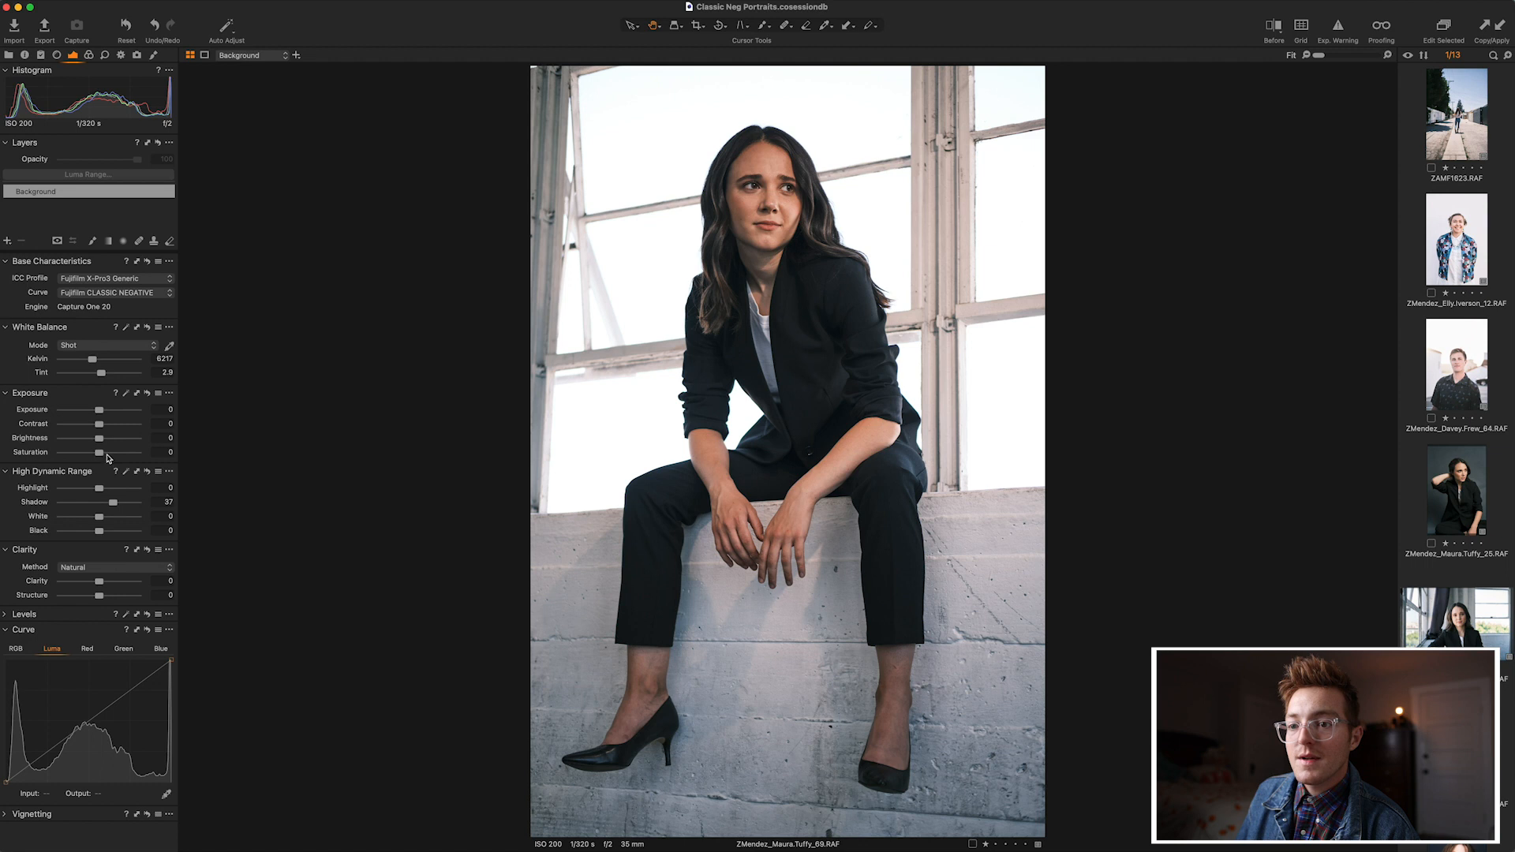
drag(99, 454, 99, 457)
Shape the seated portrait's luma curve with midtone, shadow and highlight points, slightly lifting the black endpoint and lowering the white endpoint.
click(86, 723)
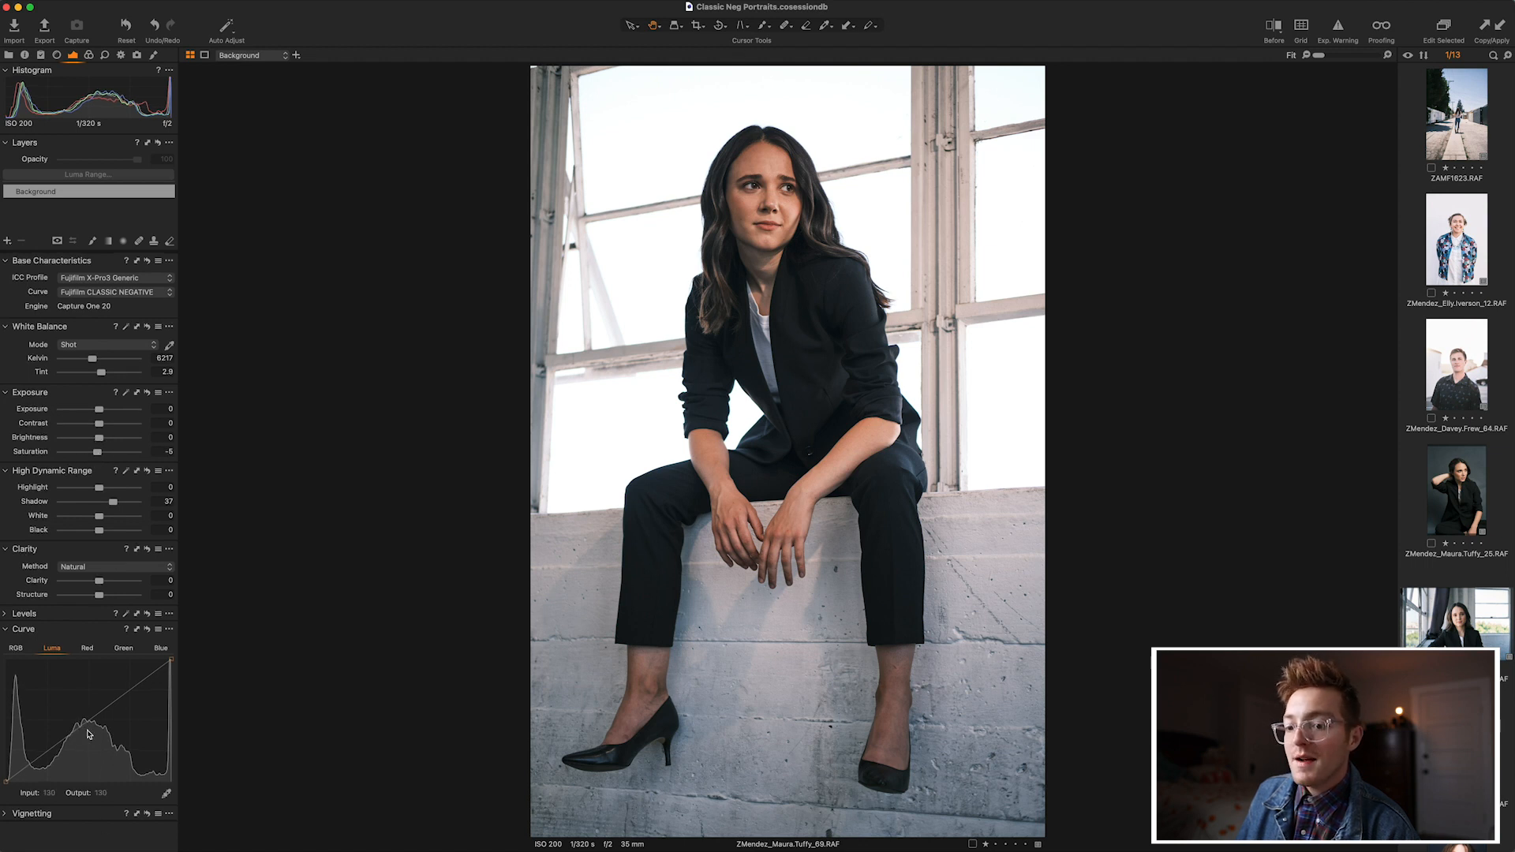
click(49, 754)
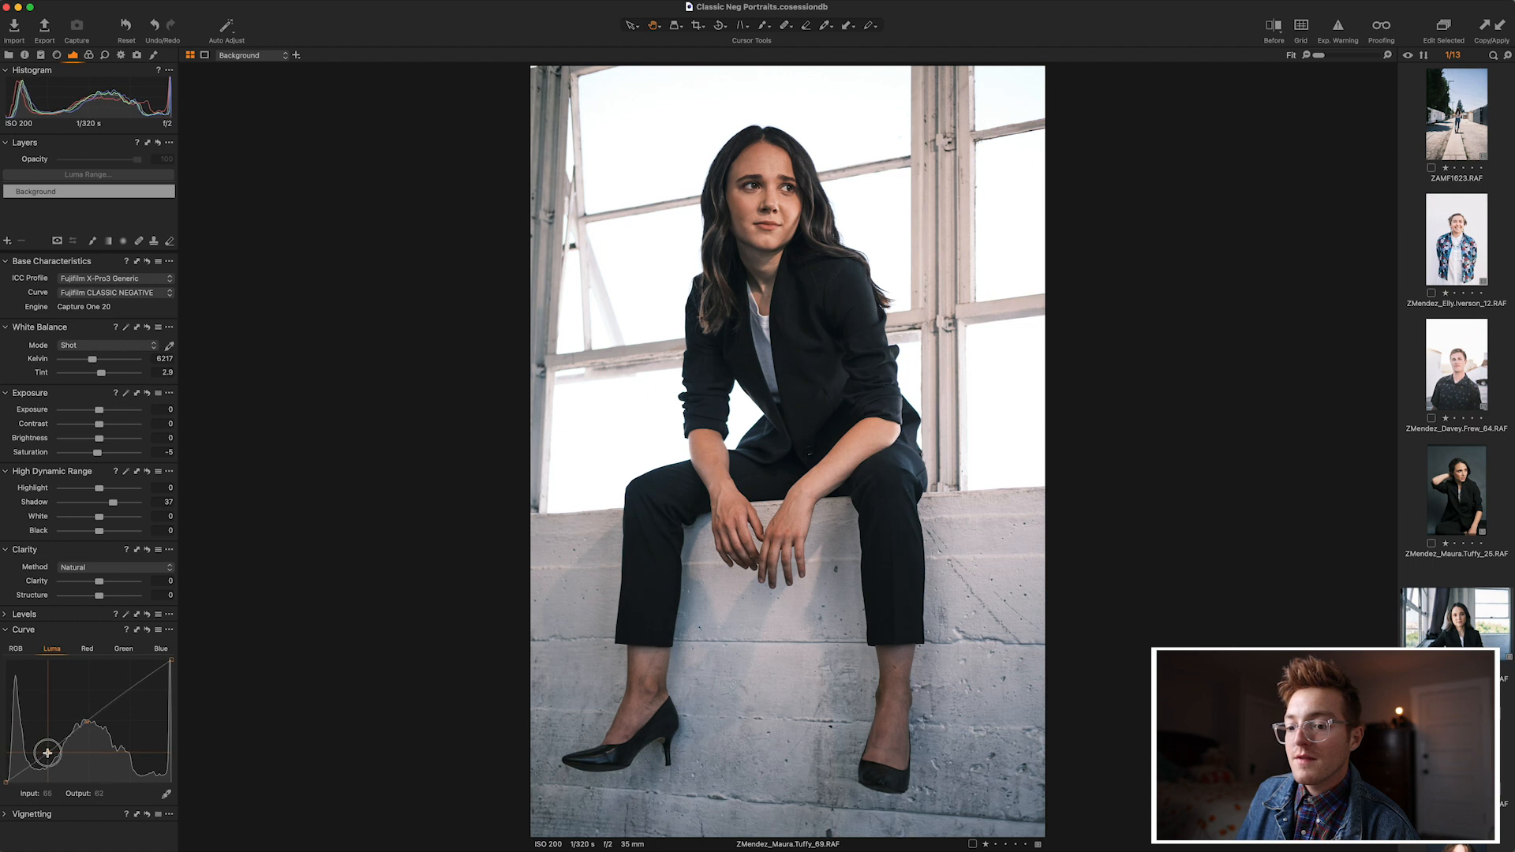
drag(6, 785, 6, 779)
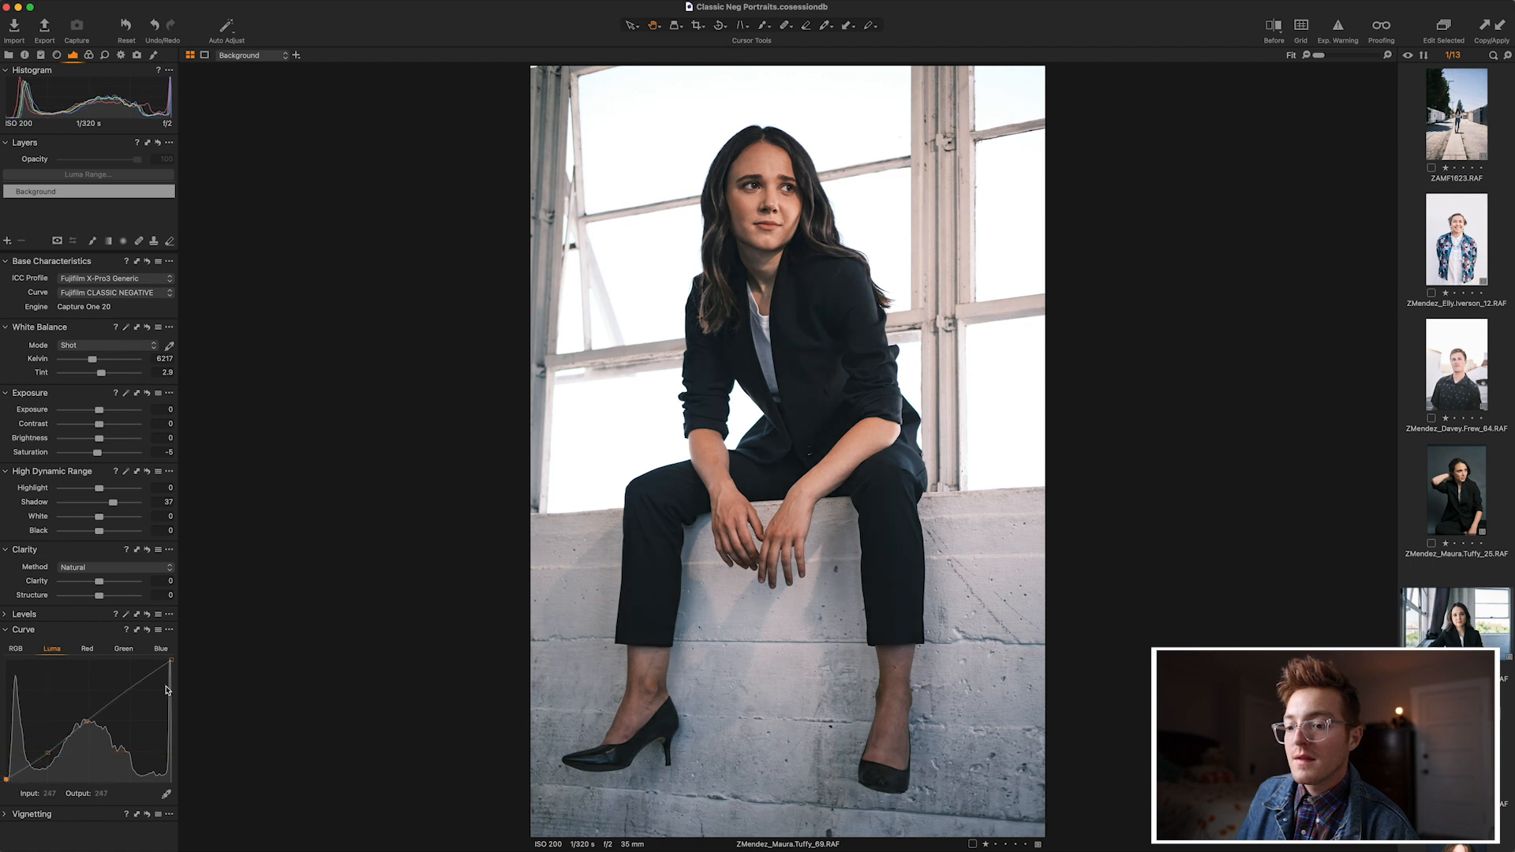
click(131, 688)
drag(171, 660, 175, 663)
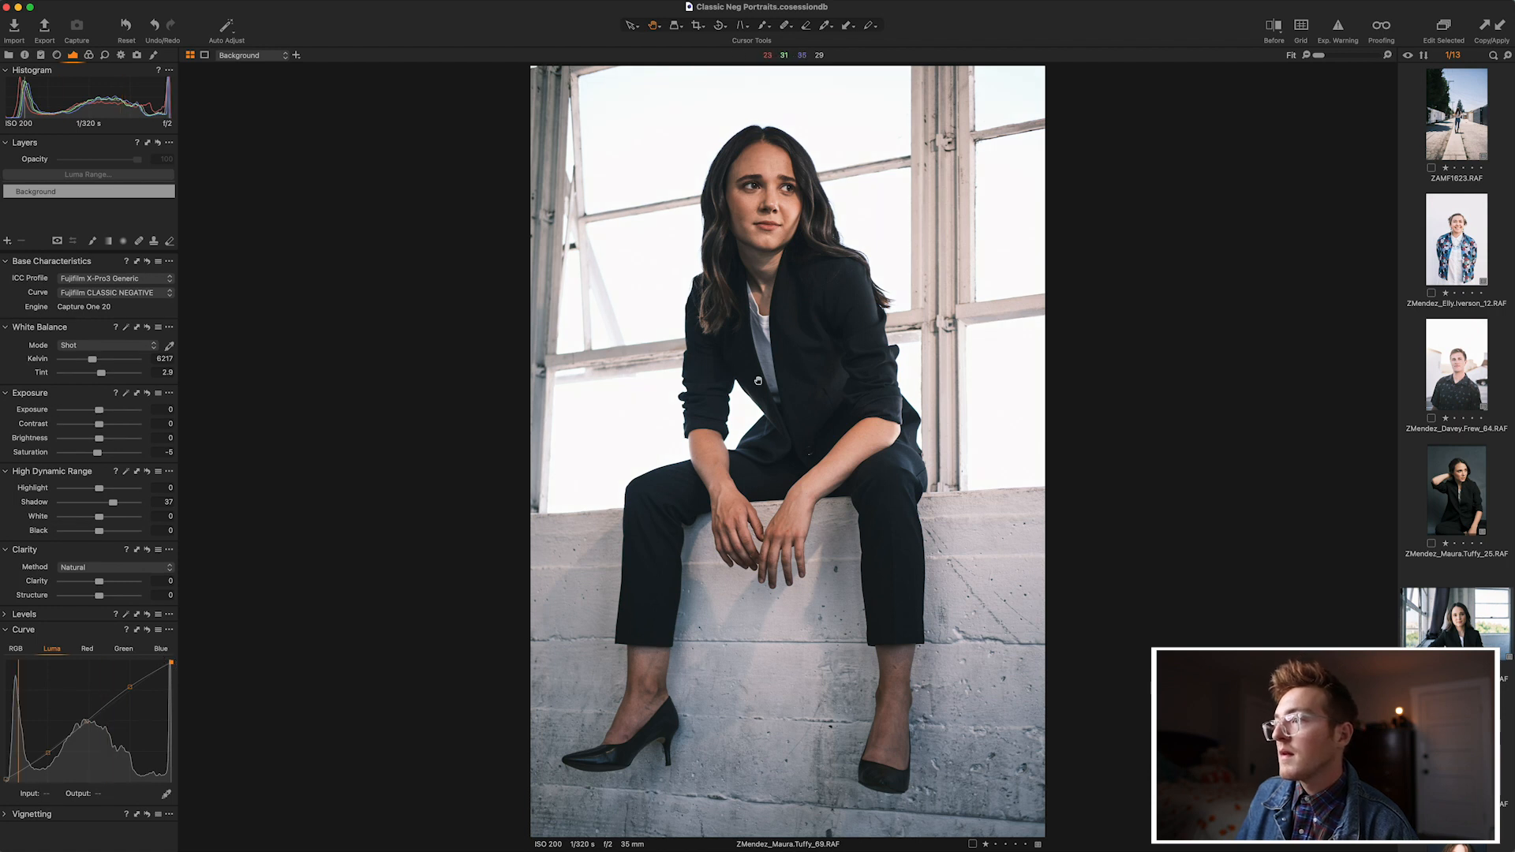
Set the seated portrait's exposure to 0.15, highlights to -42 and whites to -13, and compare before and after.
drag(98, 411, 101, 414)
mouse_move(97, 490)
mouse_down()
mouse_move(82, 498)
mouse_move(94, 517)
mouse_up()
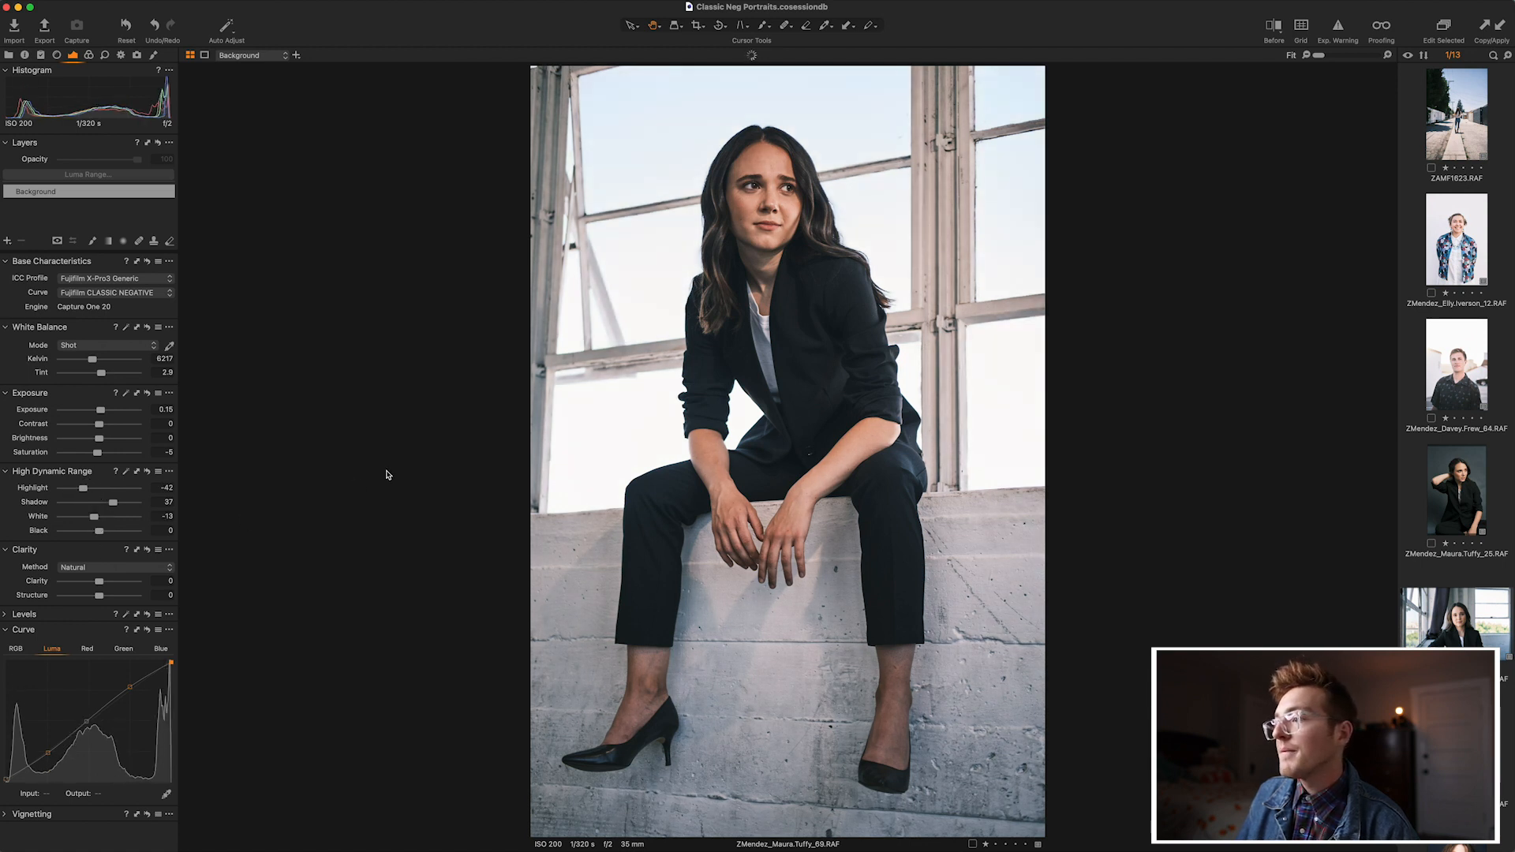
key(y)
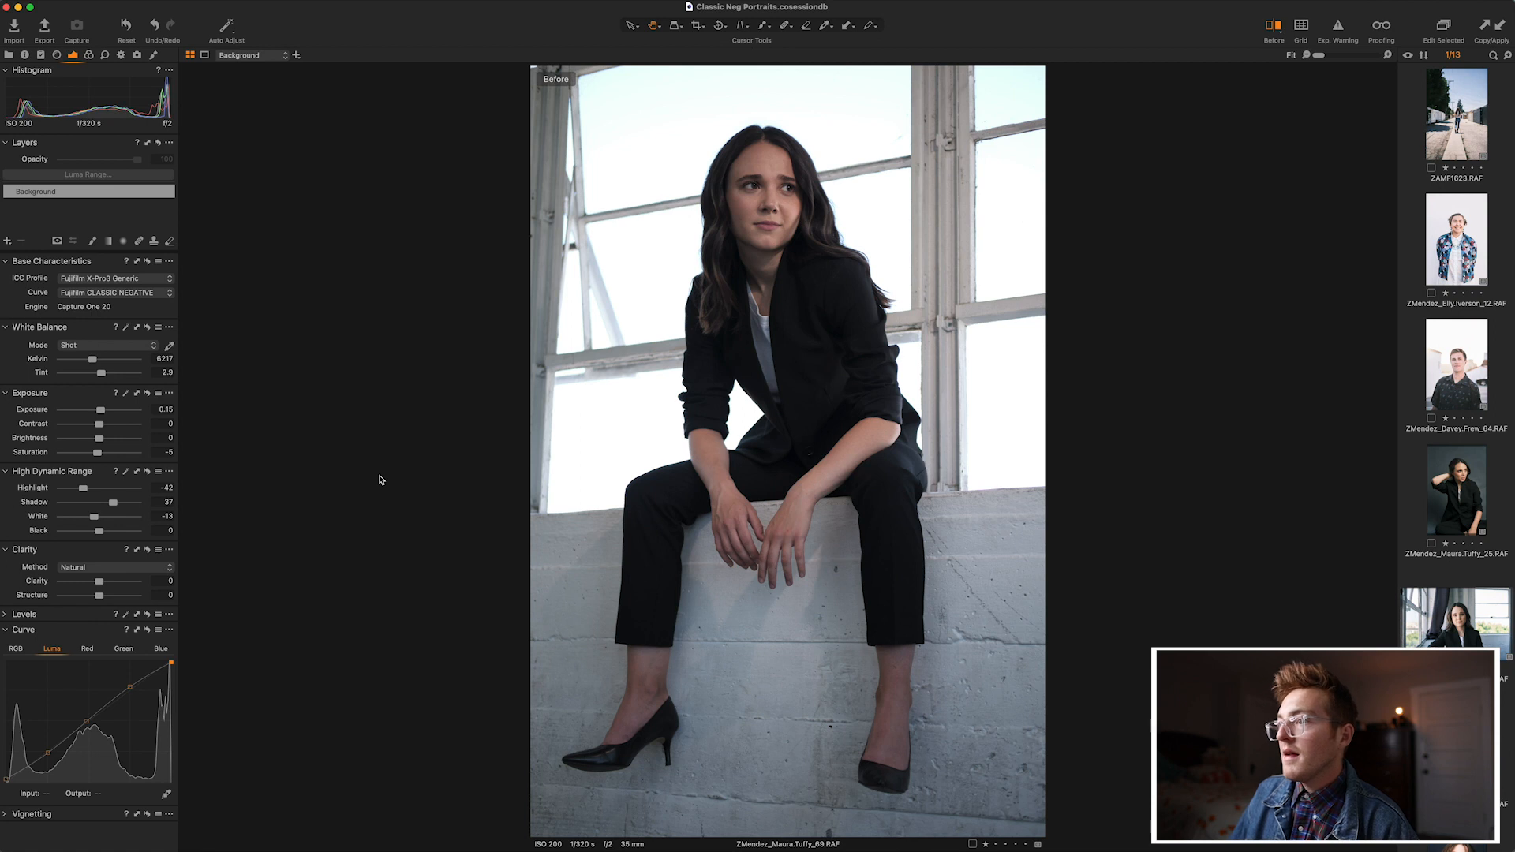
key(y)
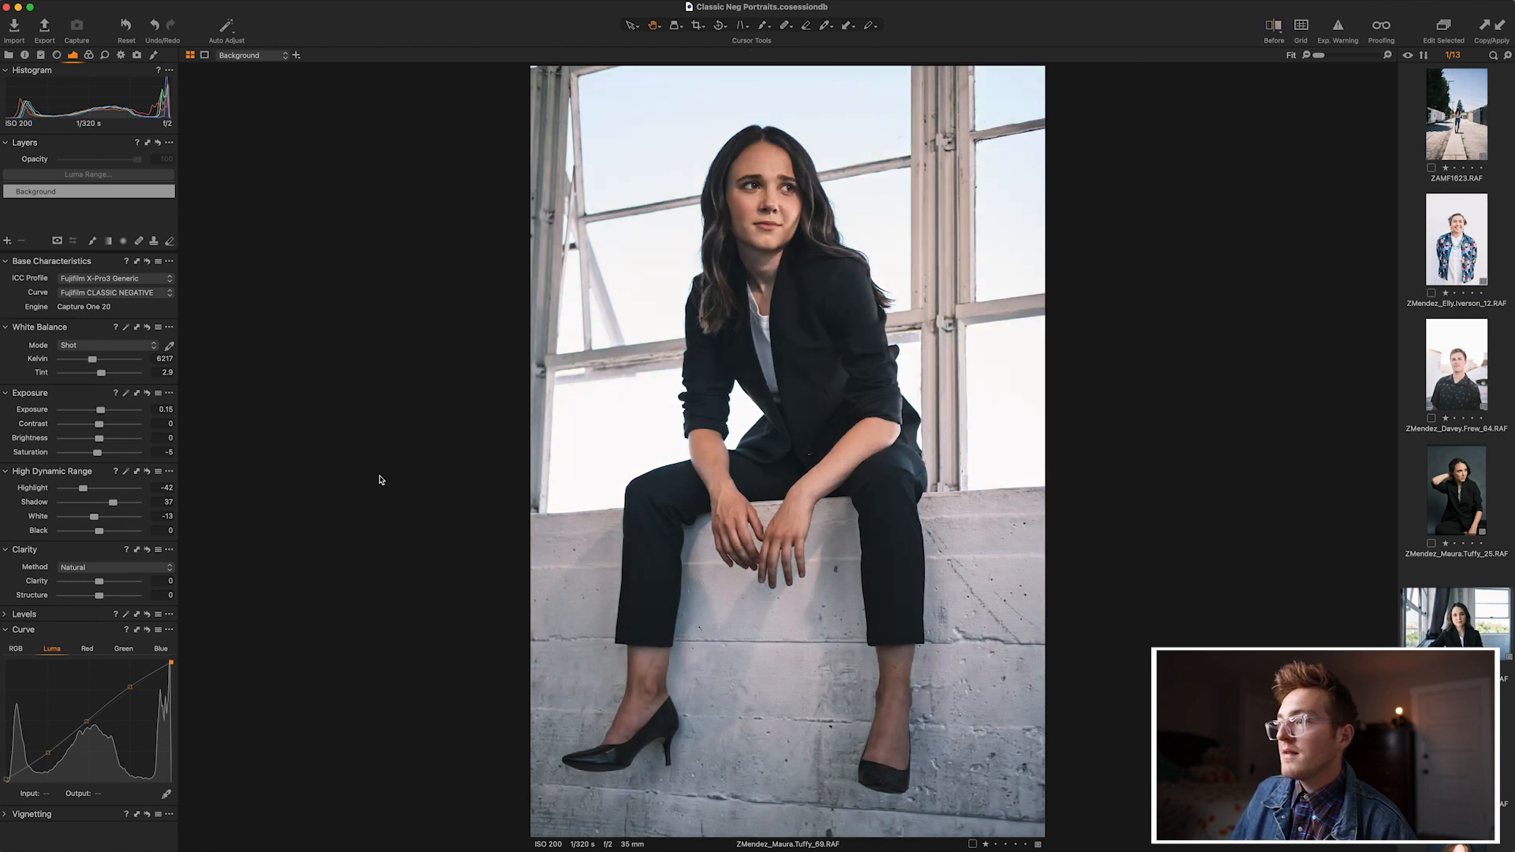
Reduce the seated portrait's shadows to 18 and set blacks to -13, comparing the photo before and after.
drag(113, 504, 109, 507)
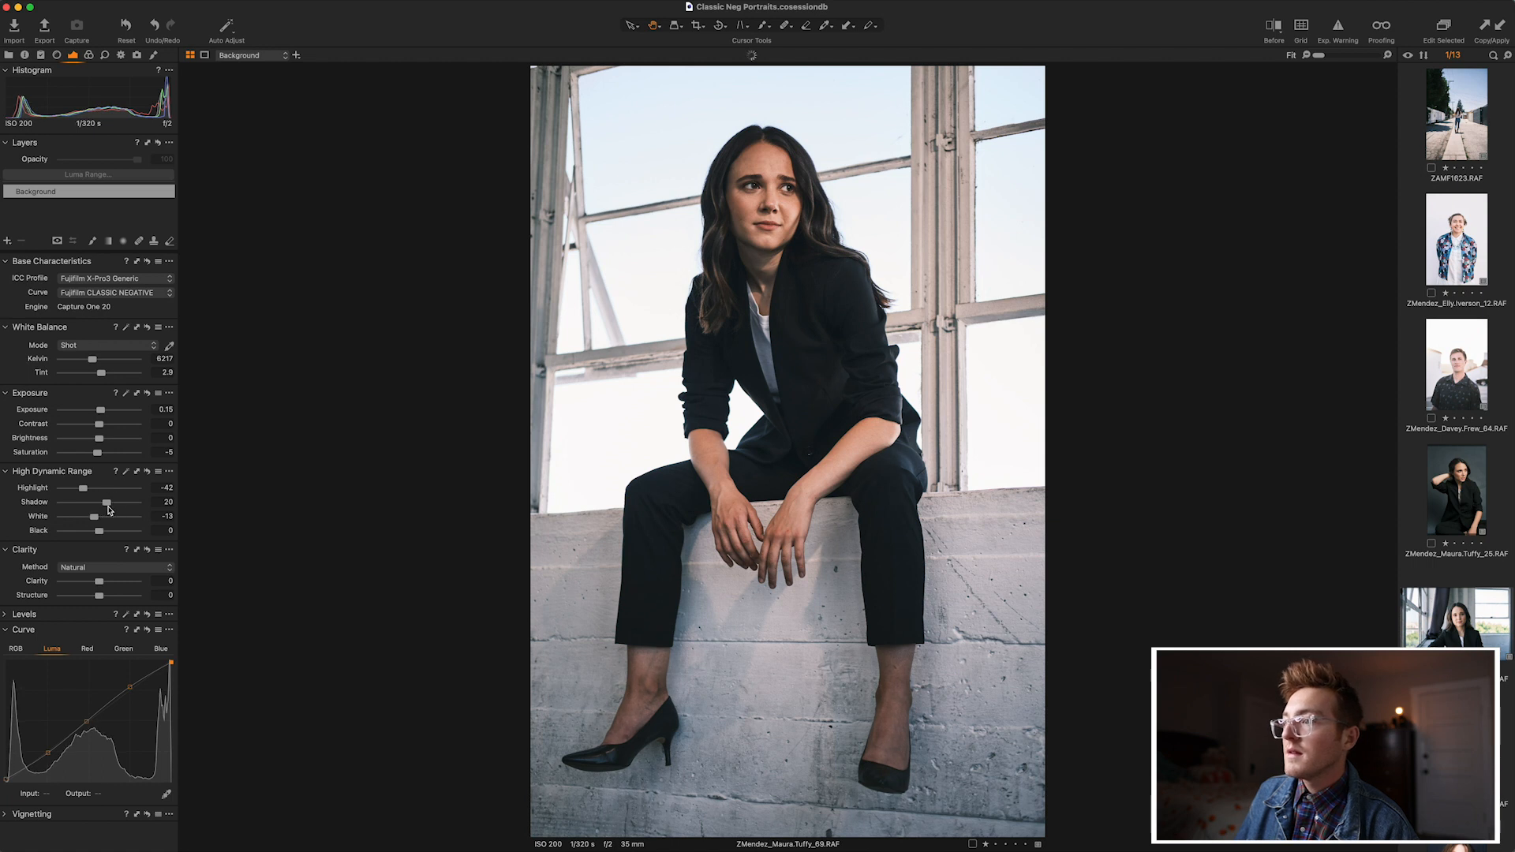
key(y)
key(y)
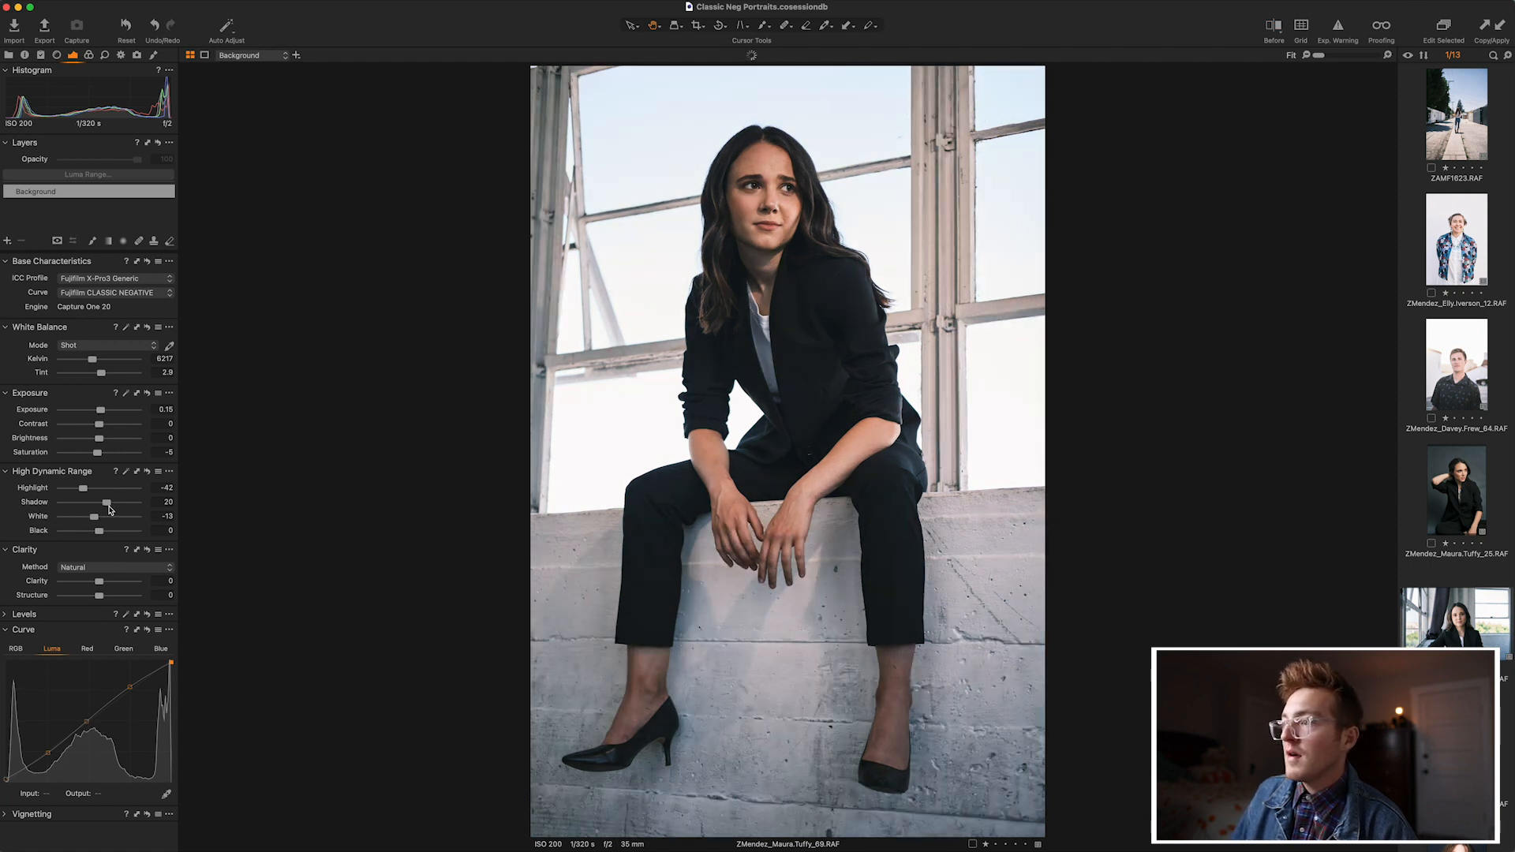
drag(109, 508, 98, 537)
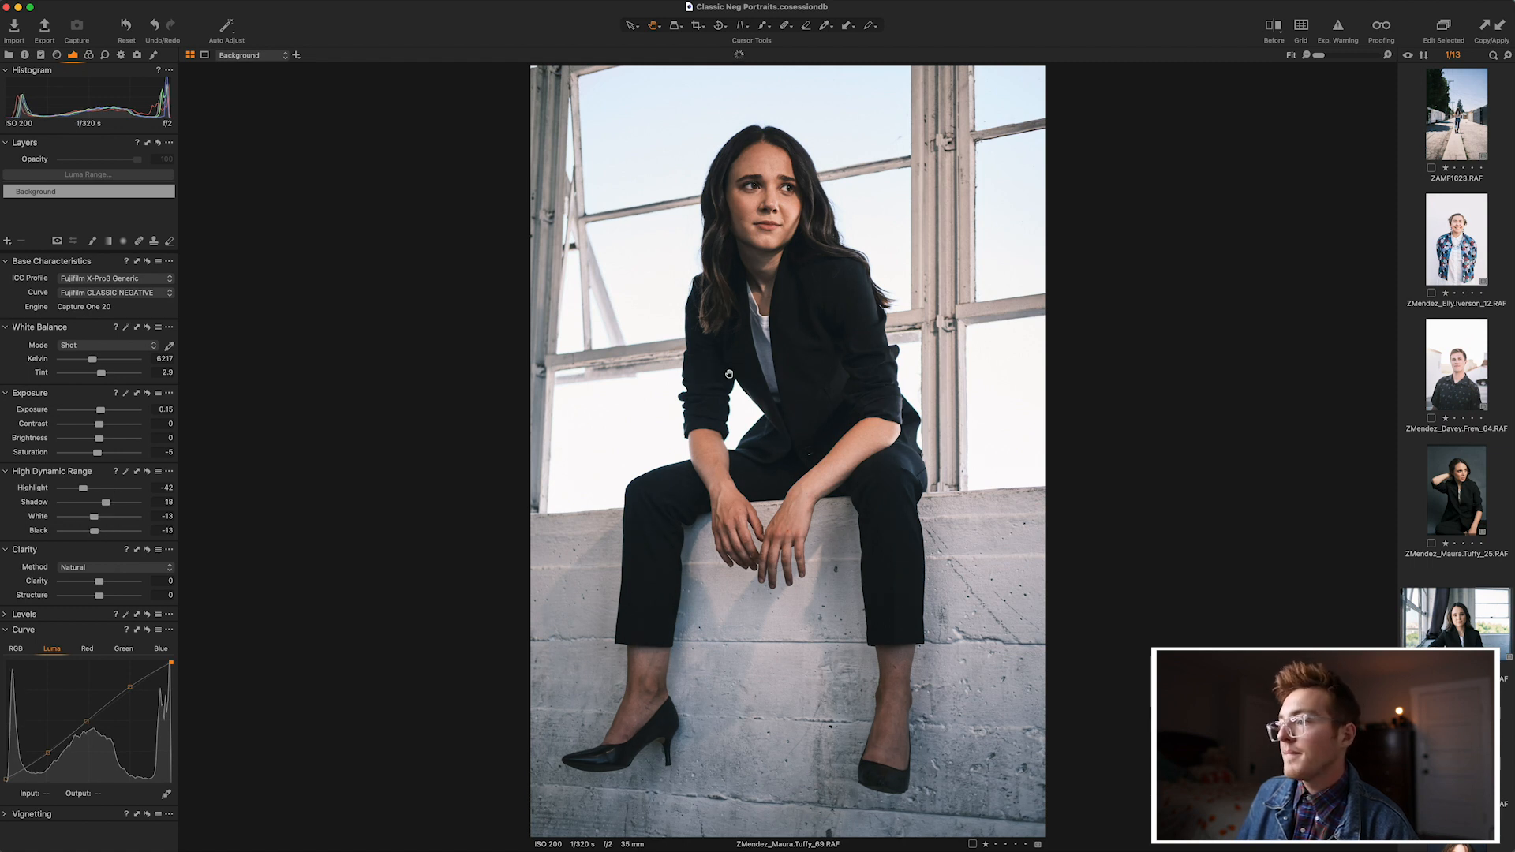
key(y)
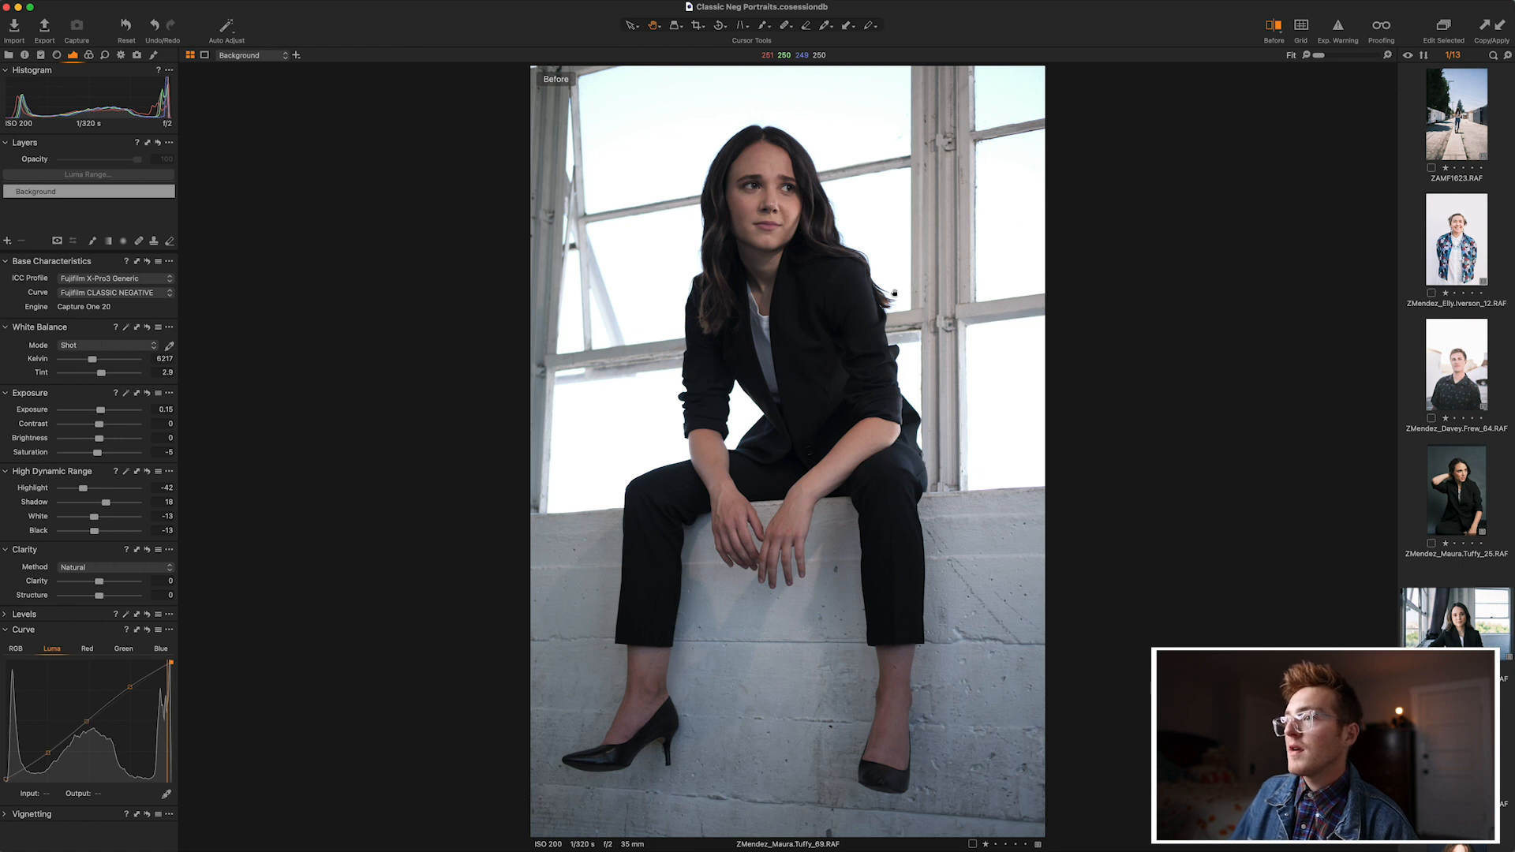
key(y)
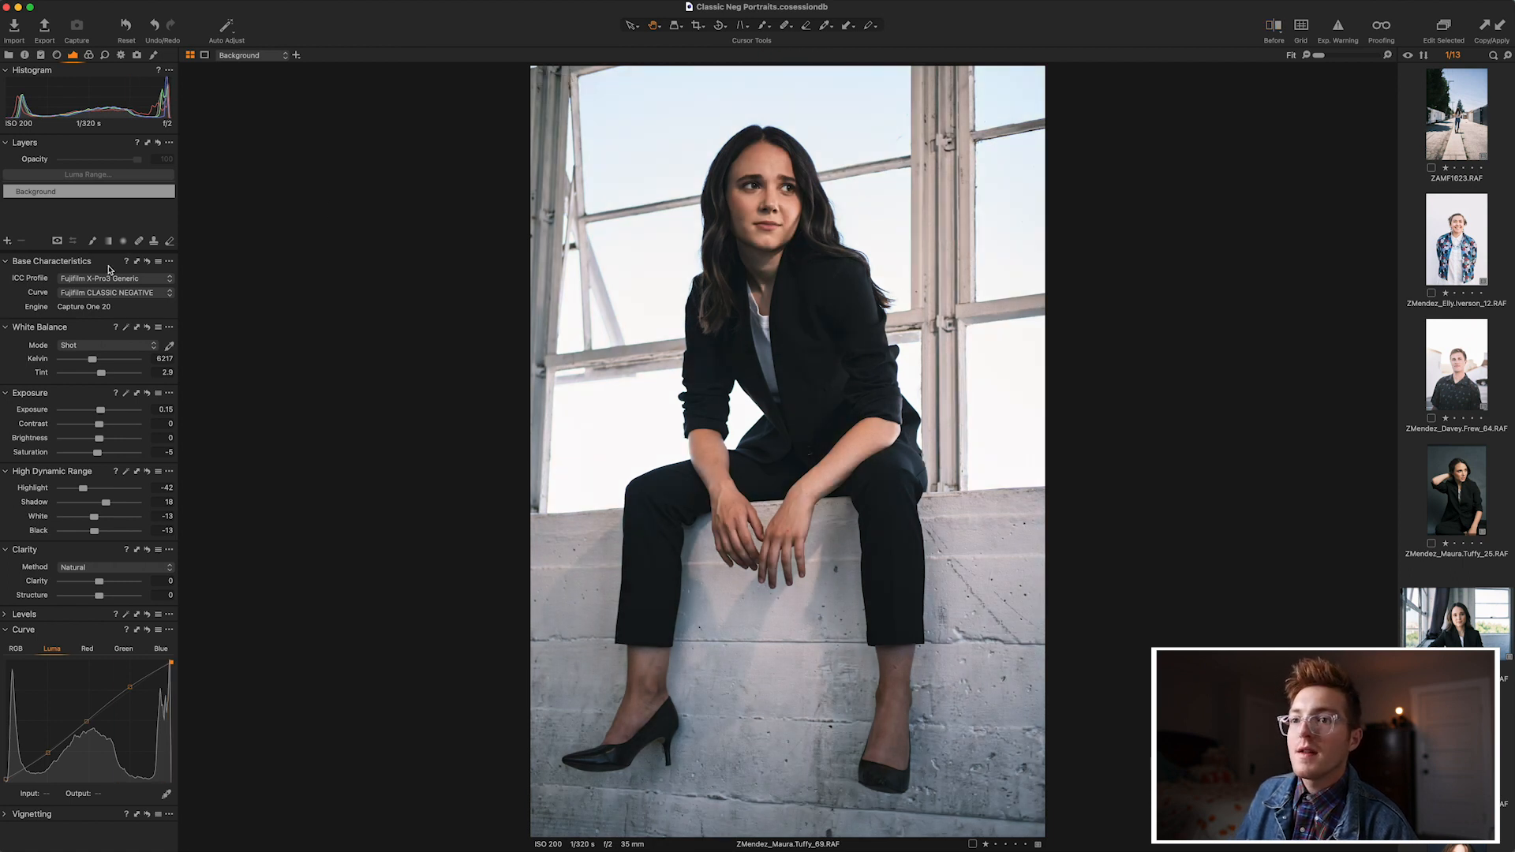
Add Silver Rich film grain with an impact of 43 to the seated portrait.
click(104, 55)
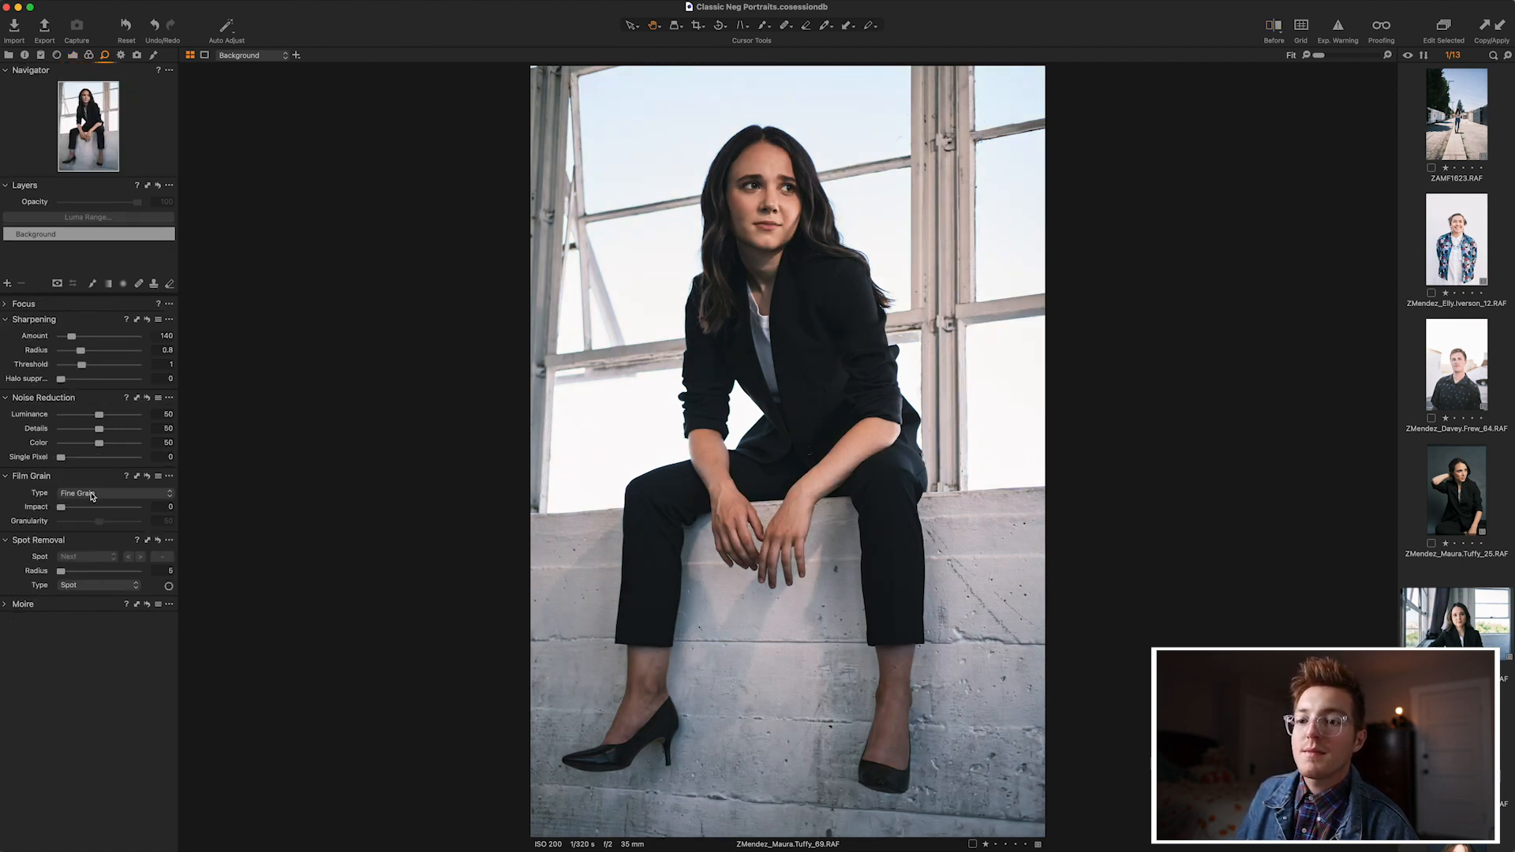
click(101, 500)
click(101, 507)
drag(61, 507, 95, 511)
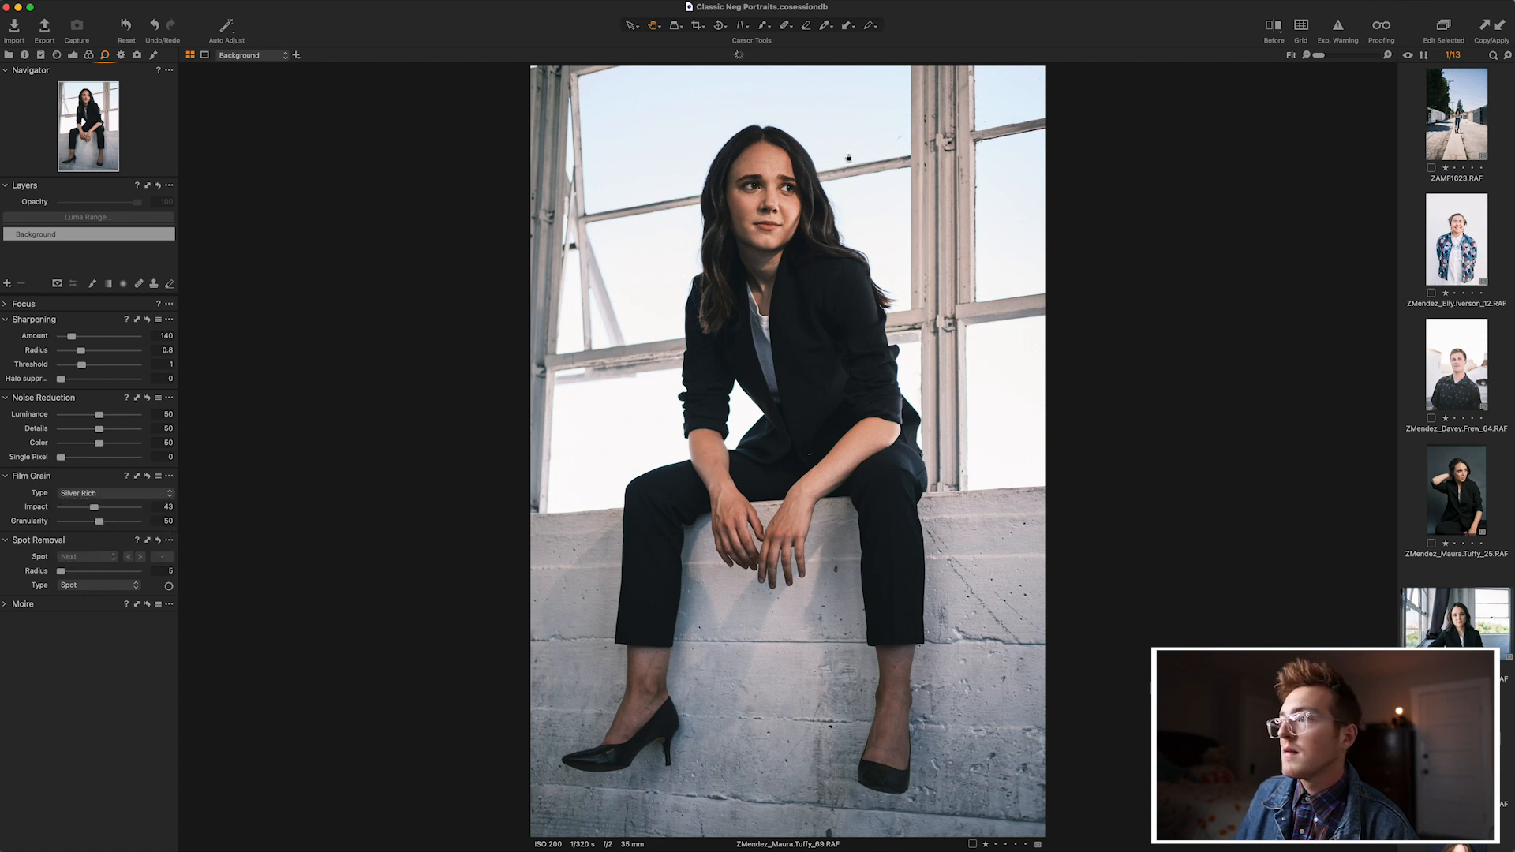
double_click(814, 183)
double_click(814, 183)
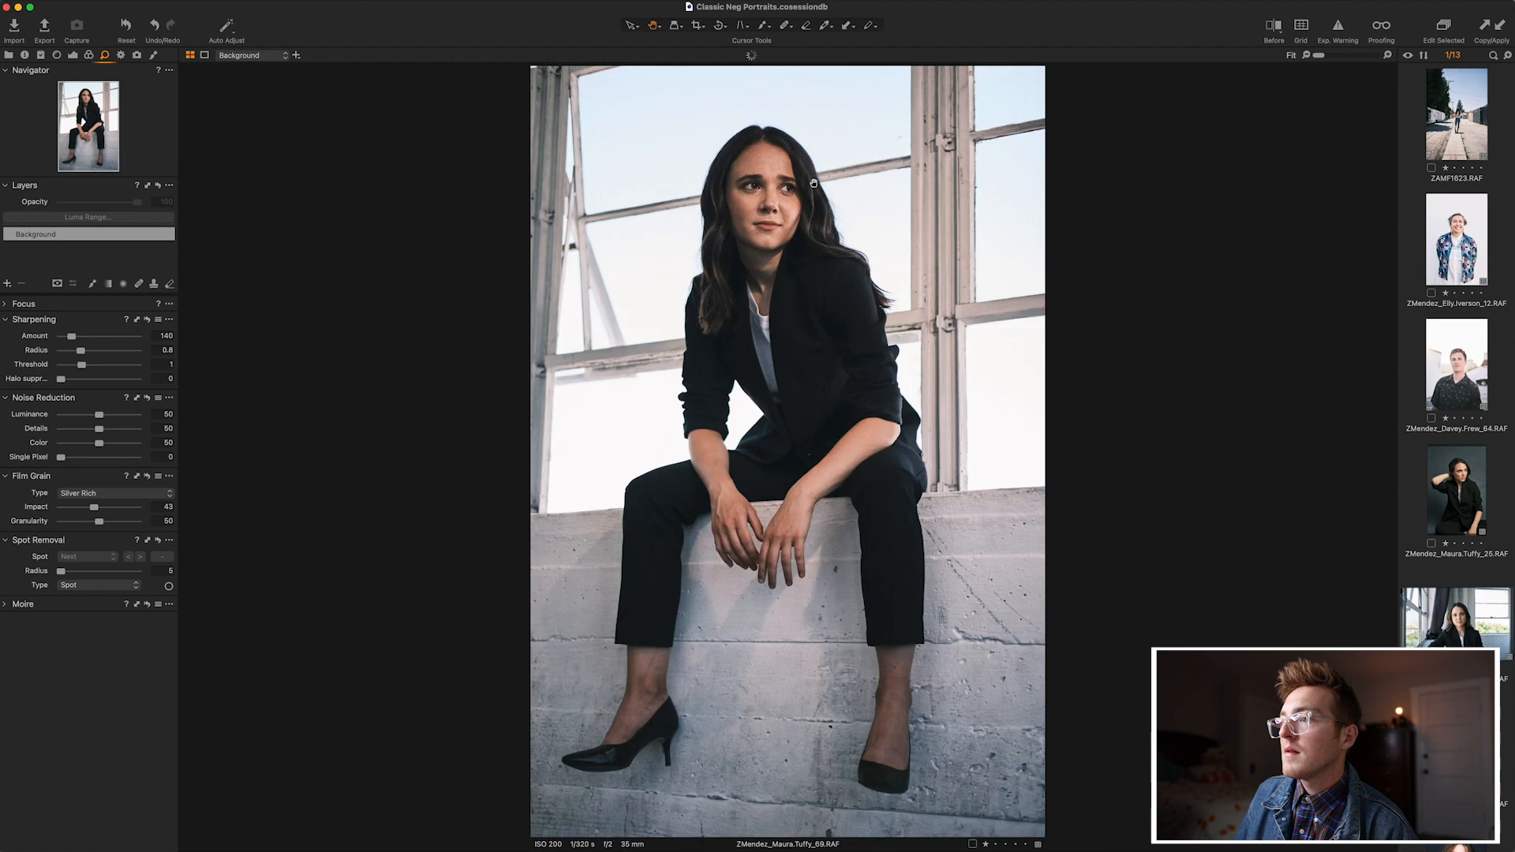
Set the overall Color Editor saturation of the seated portrait to 1.9 and compare before and after.
click(89, 56)
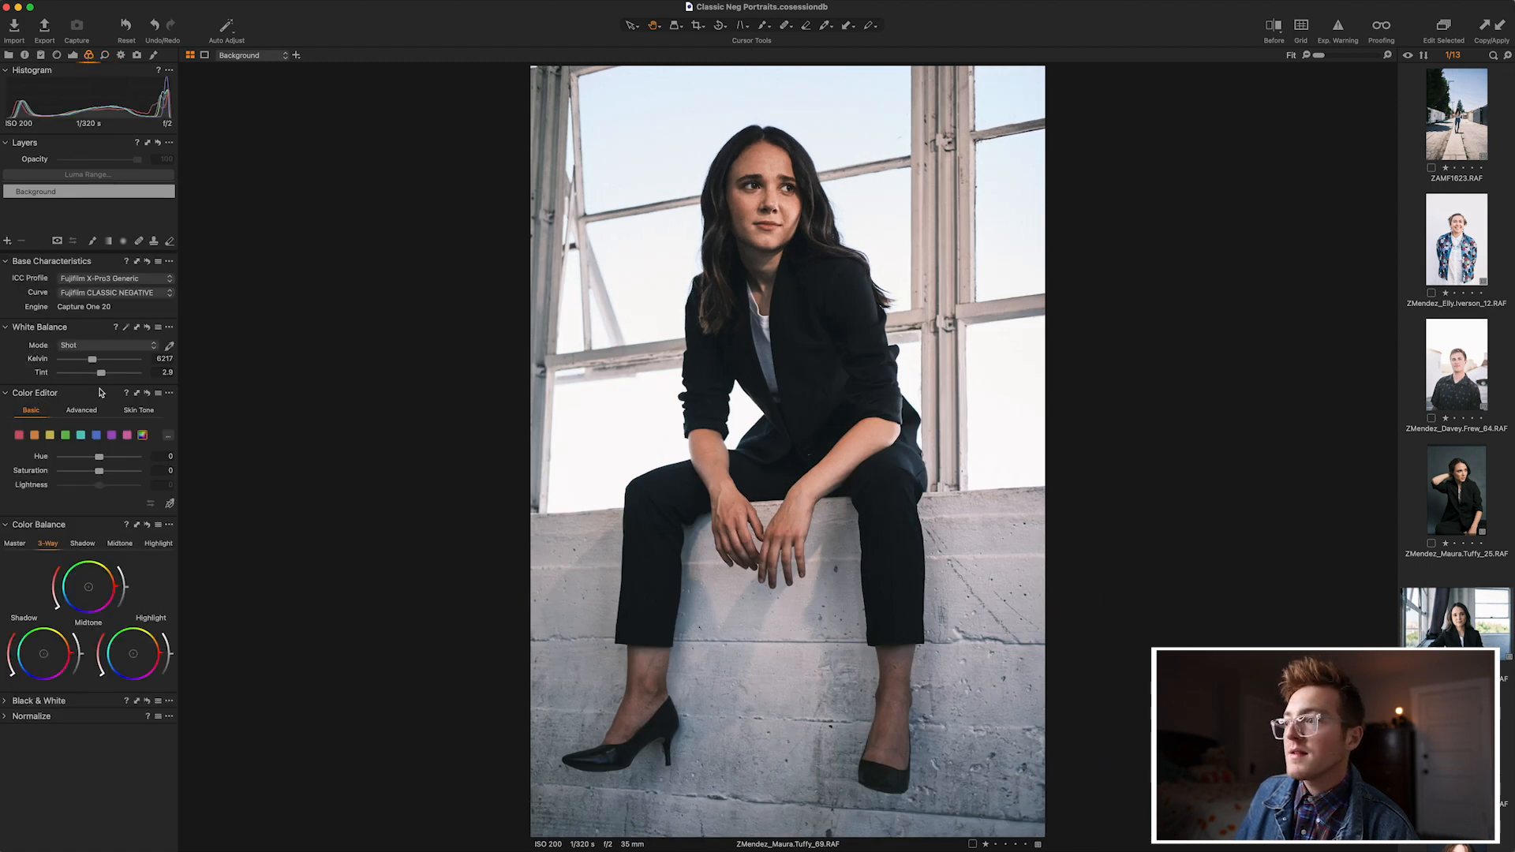
mouse_move(98, 471)
mouse_down()
mouse_move(48, 481)
mouse_move(101, 477)
mouse_up()
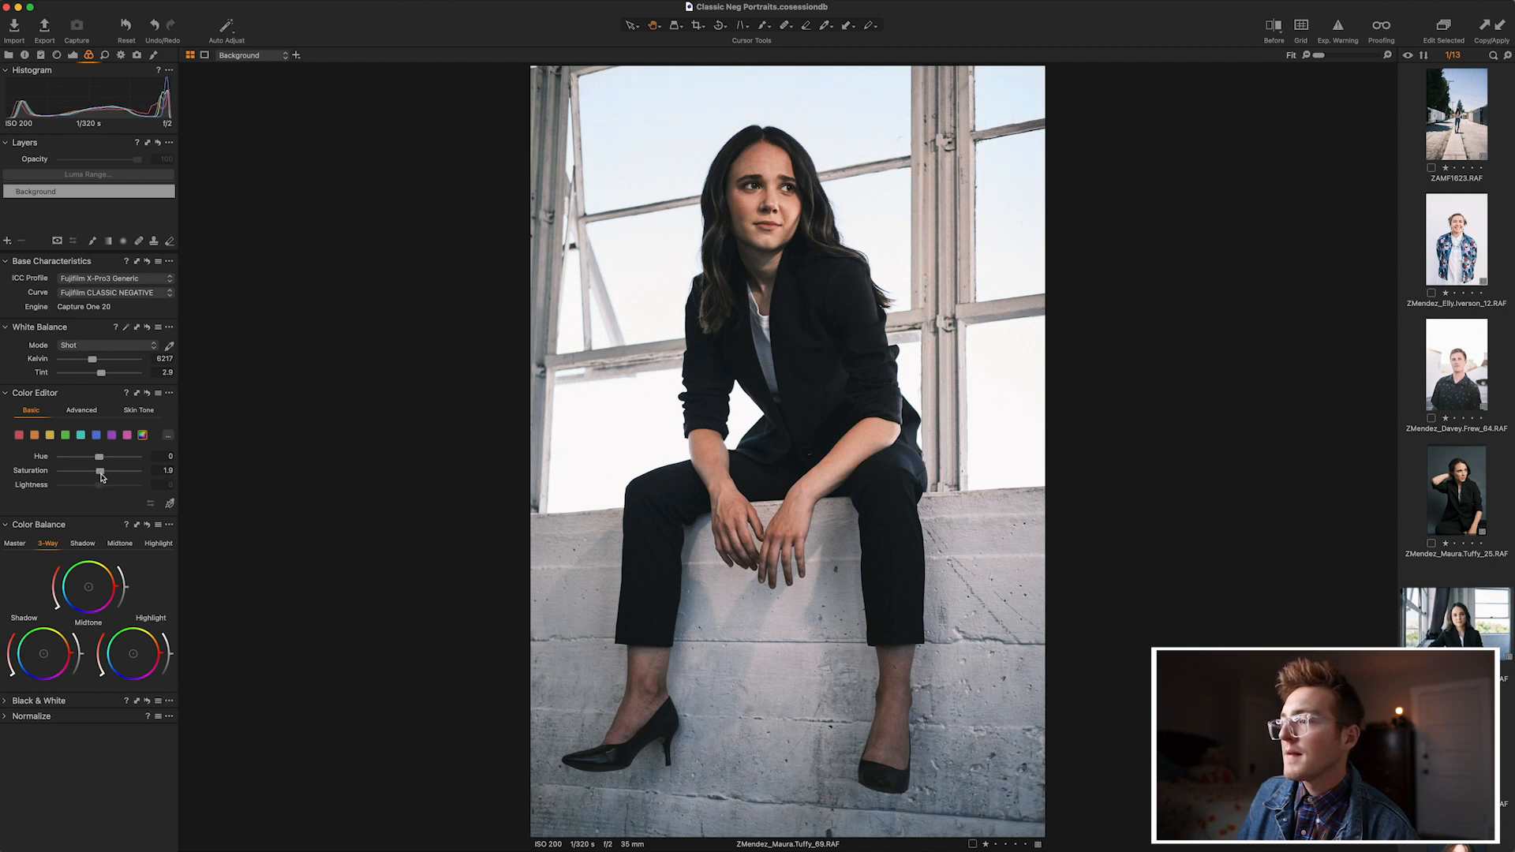
key(y)
key(y)
key(y)
key(y)
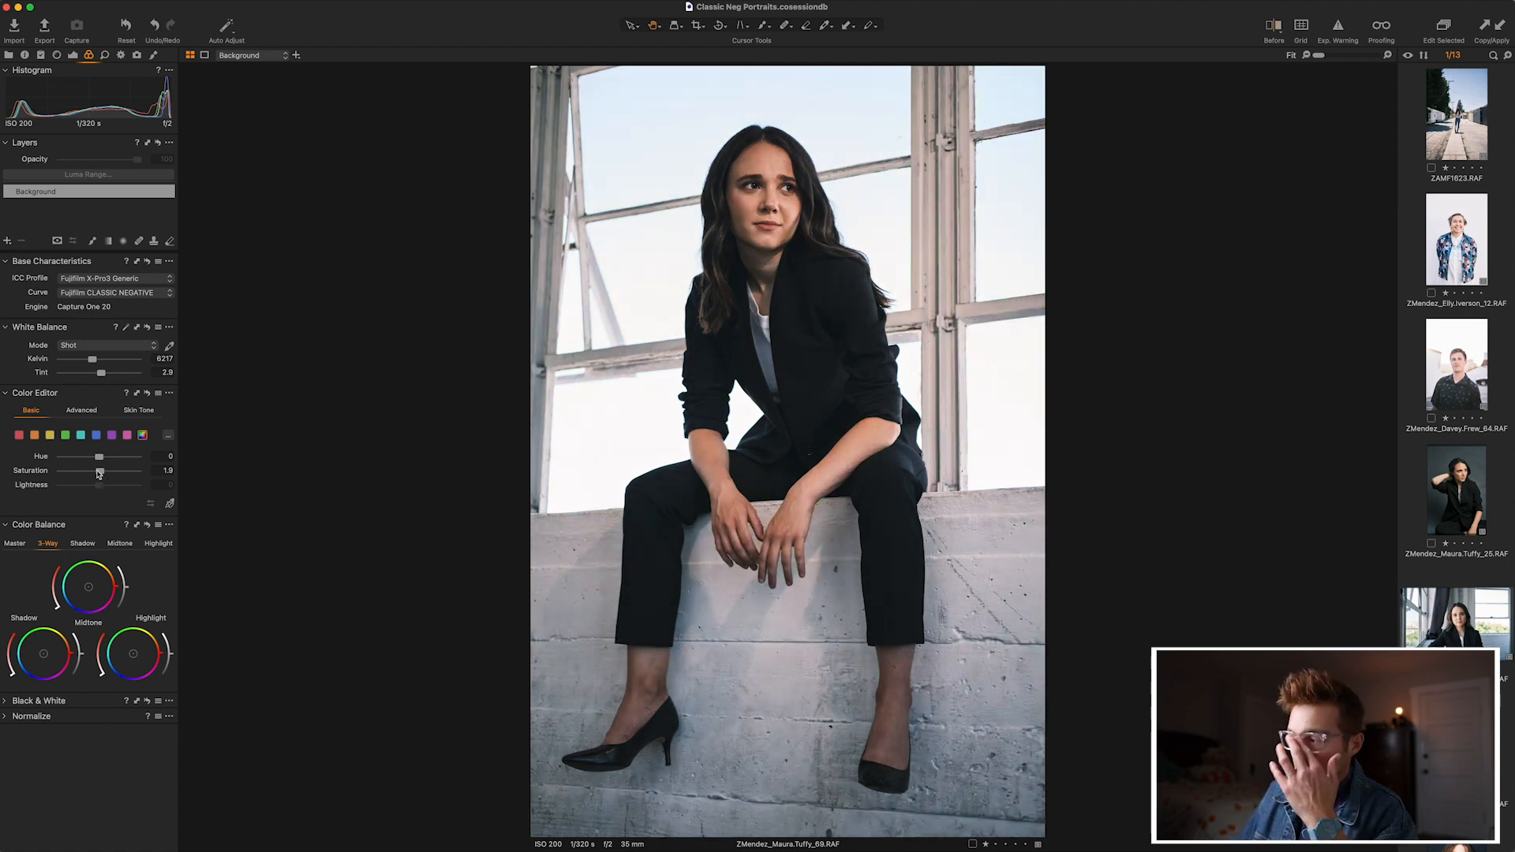
Switch to the close-up portrait against the dark blue backdrop, check its film curve options and set the curve to Auto.
scroll(1457, 457, down, 4)
key(Right)
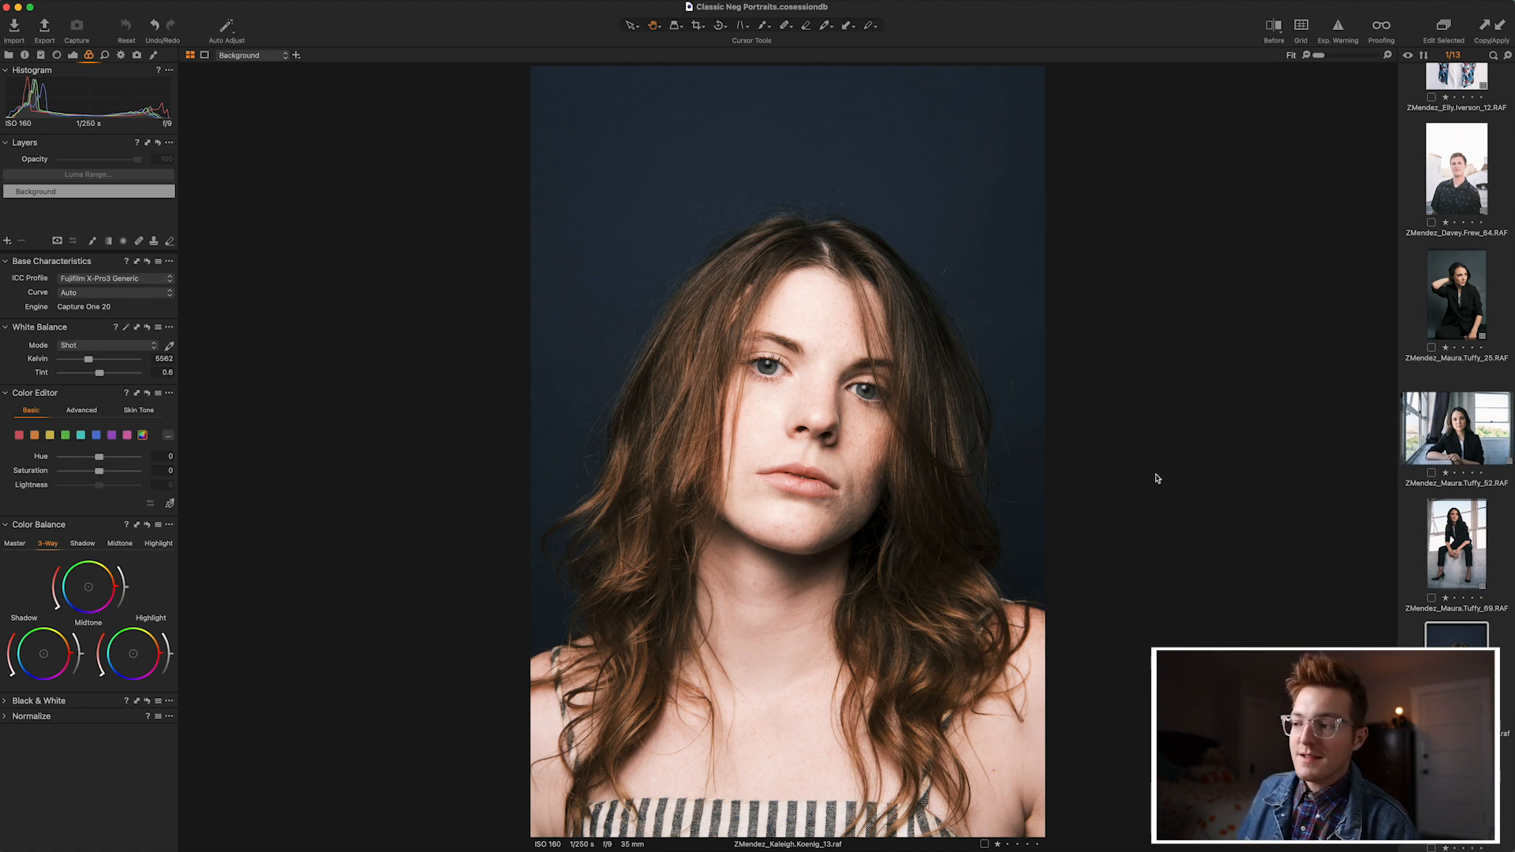
click(126, 293)
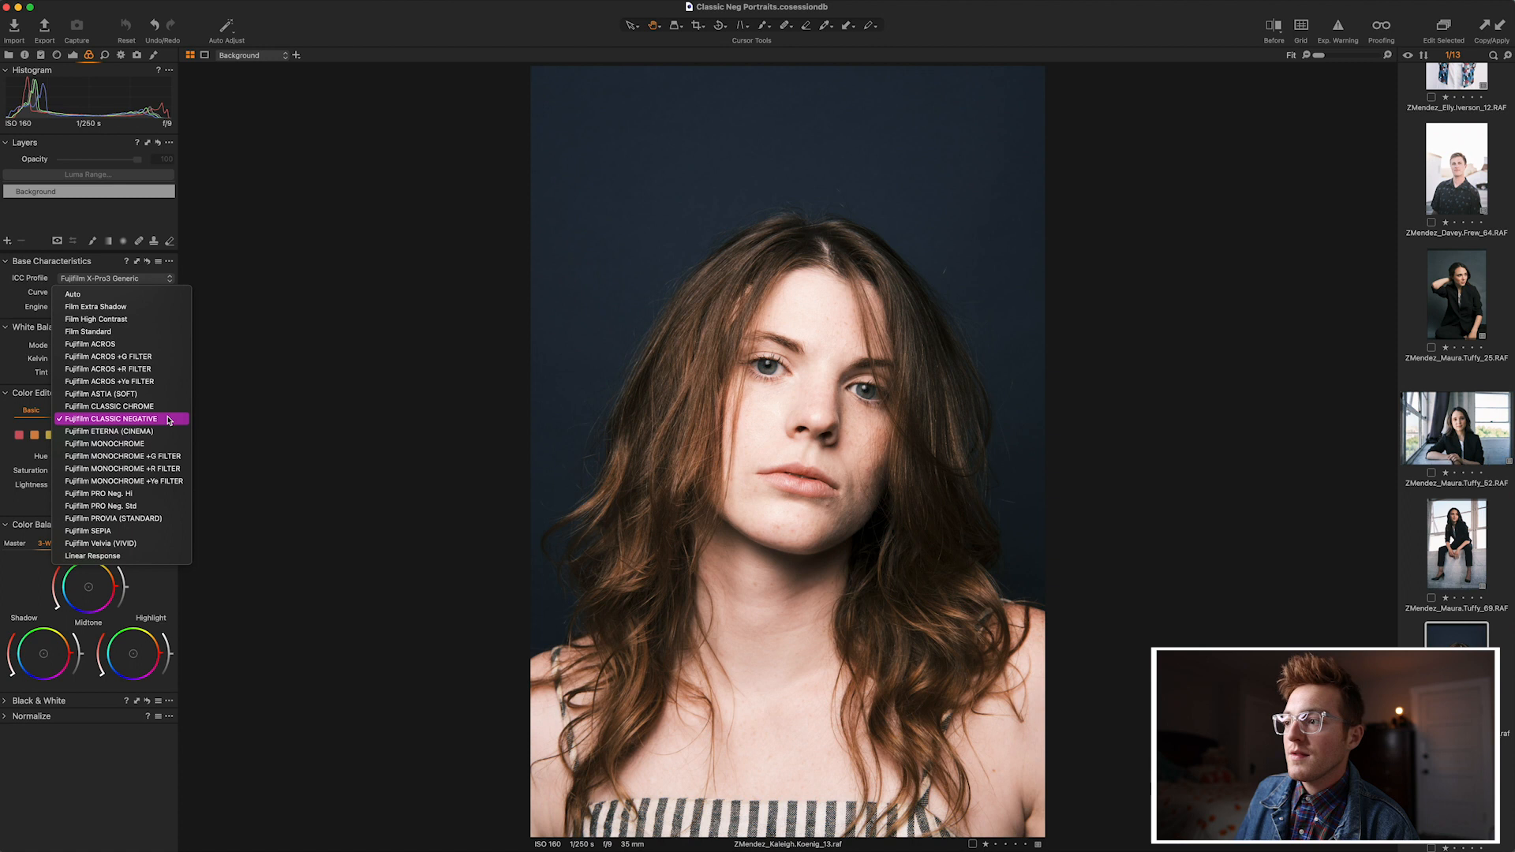
click(150, 294)
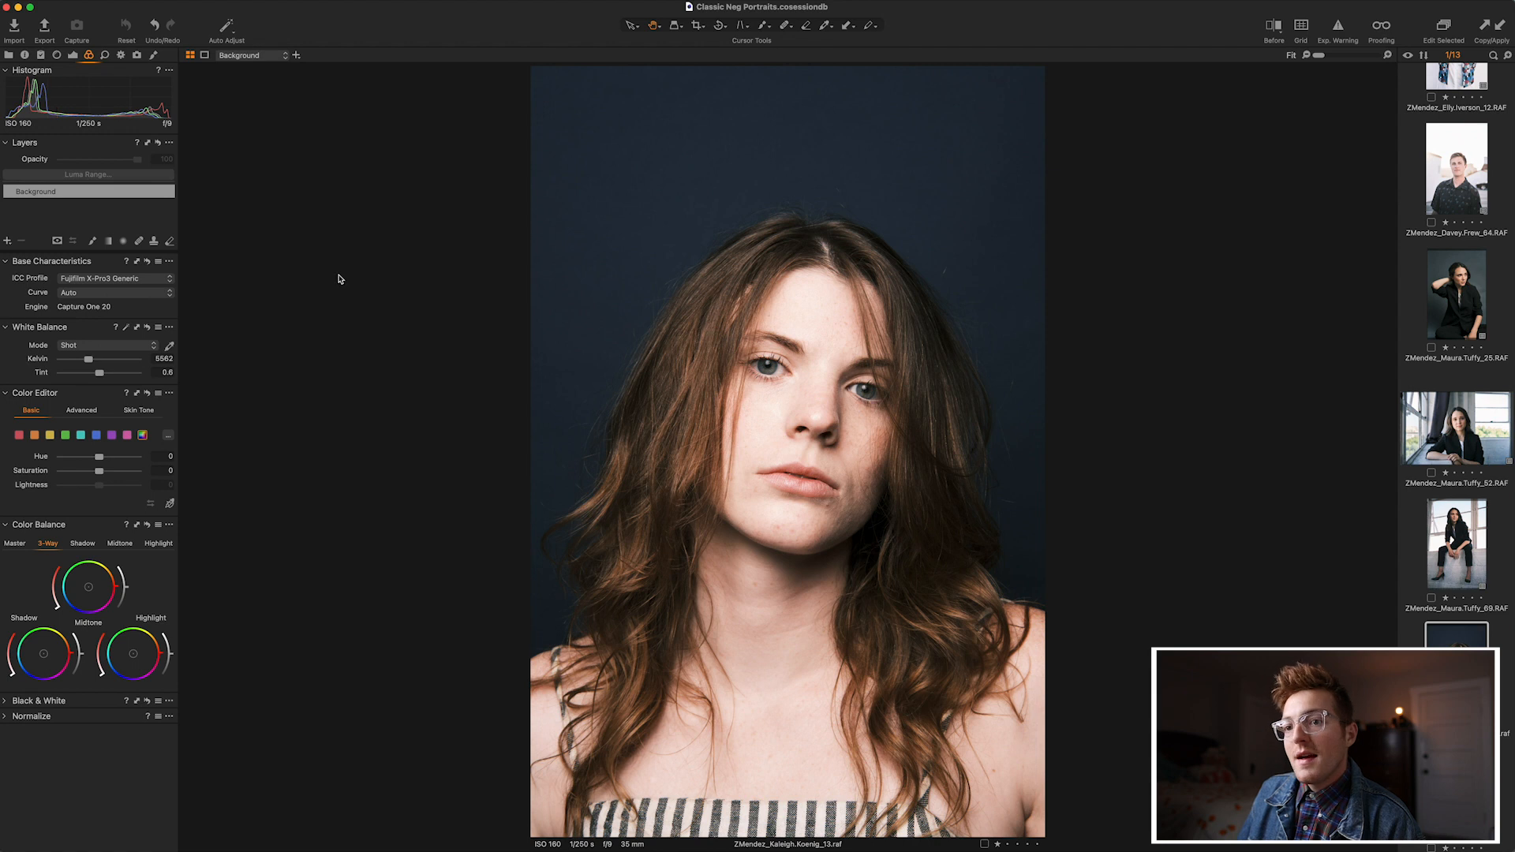
Set the close-up portrait's exposure to -0.24, highlights to -44 and shadows to 7, and shape its luma curve with lifted blacks and lowered whites.
click(72, 55)
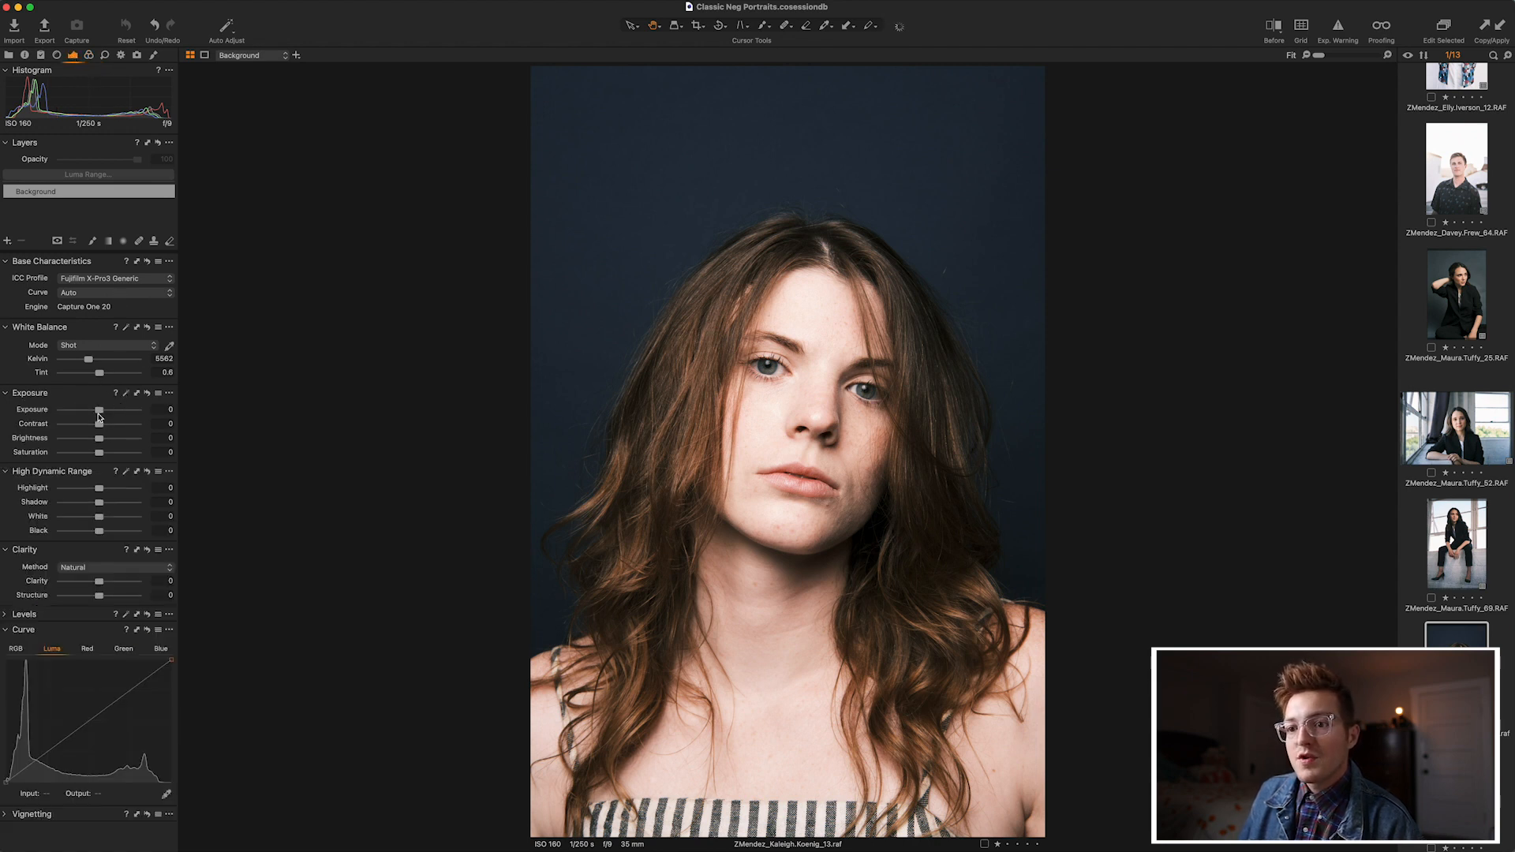
drag(99, 414, 97, 415)
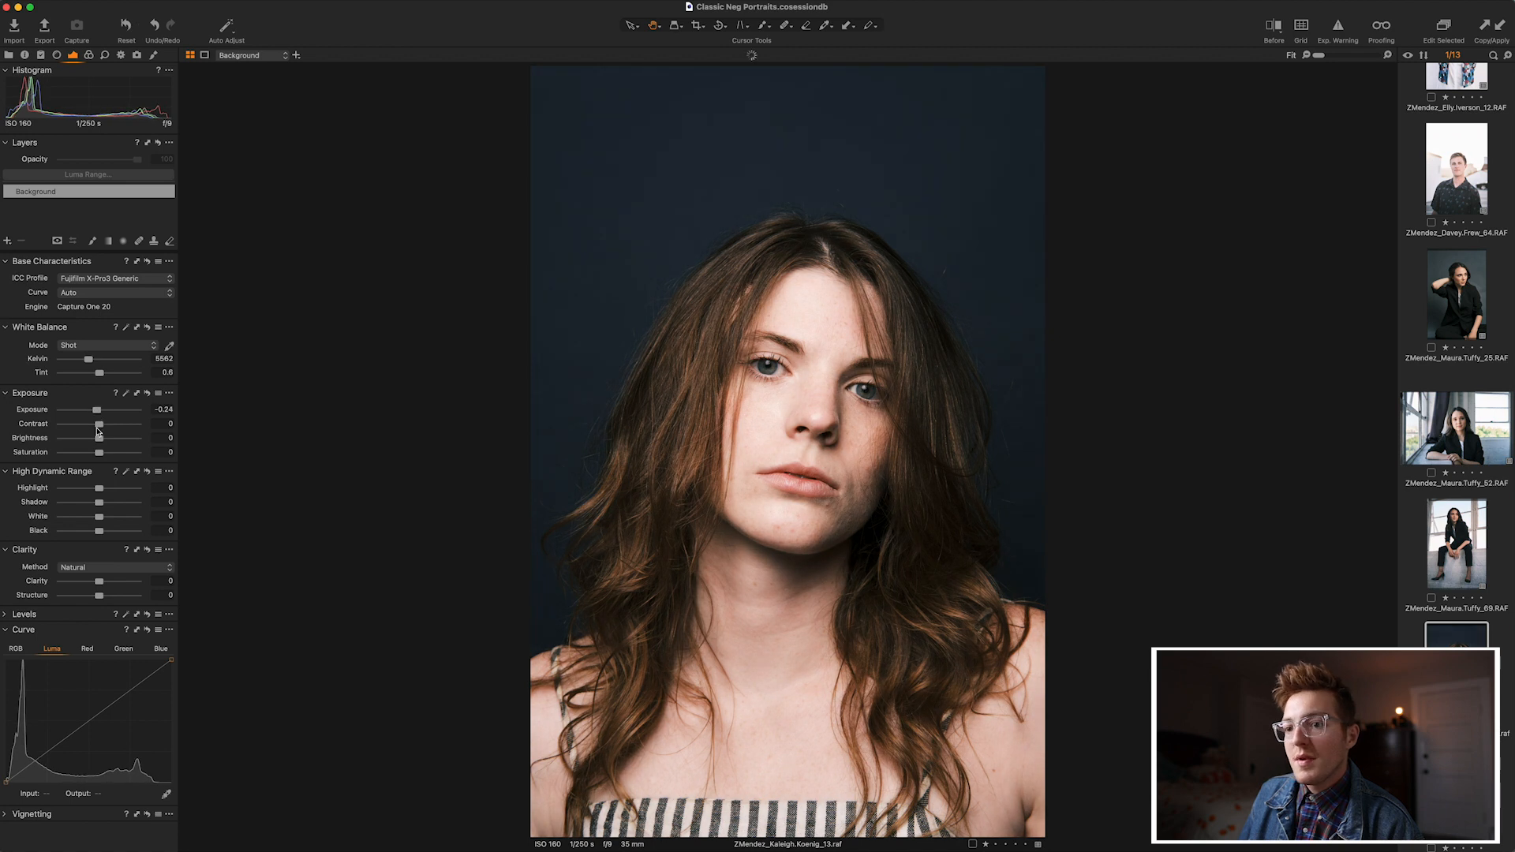
mouse_move(99, 491)
mouse_down()
mouse_move(69, 492)
mouse_move(104, 511)
mouse_up()
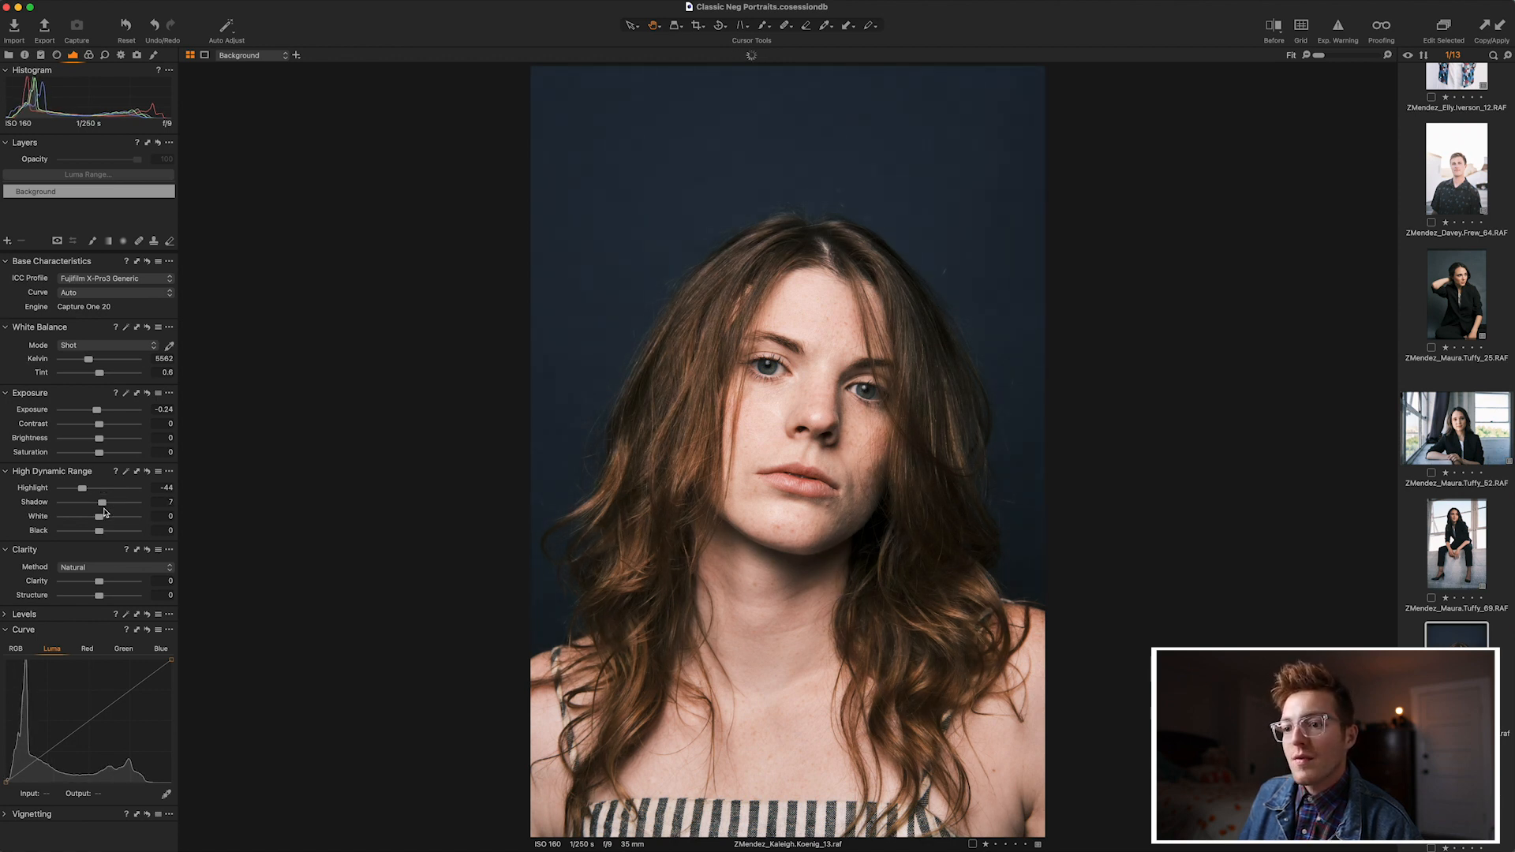
drag(86, 716, 46, 756)
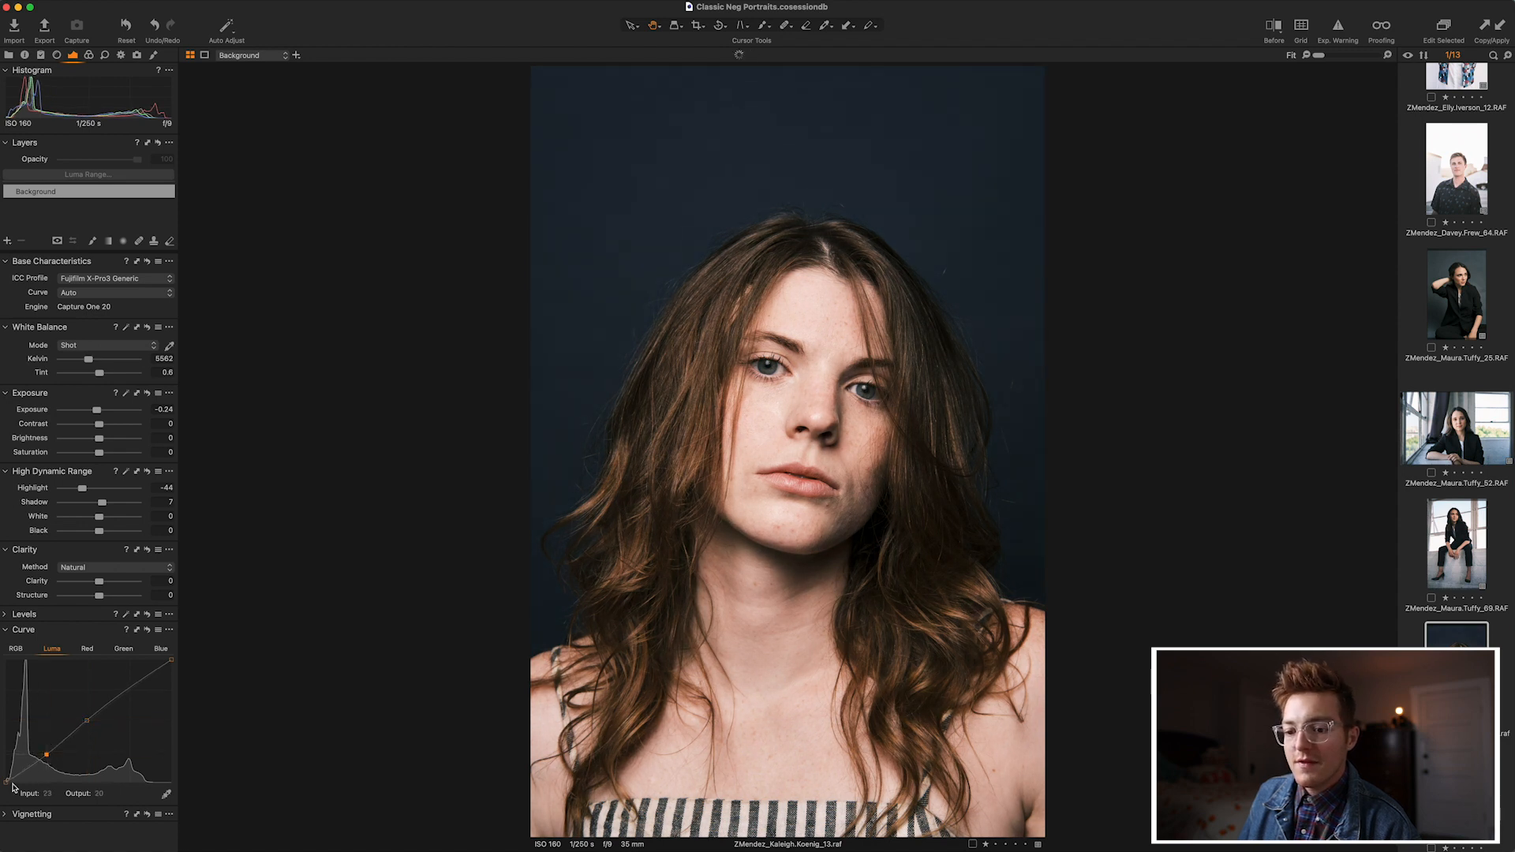
drag(126, 688, 170, 663)
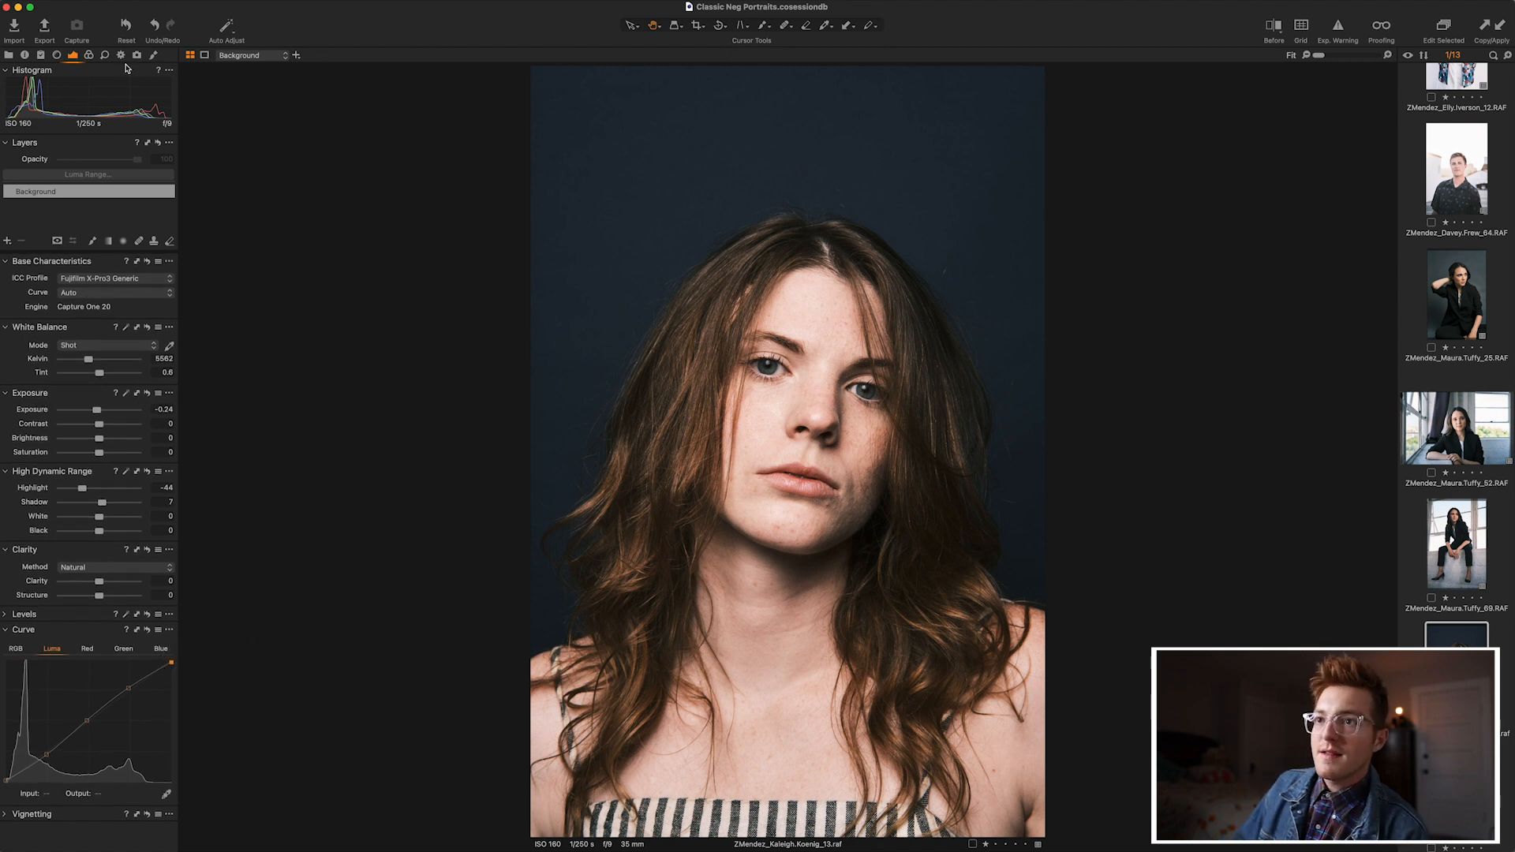
Add Silver Rich film grain with an impact of 43 to the close-up portrait and inspect it at 67% magnification.
click(104, 54)
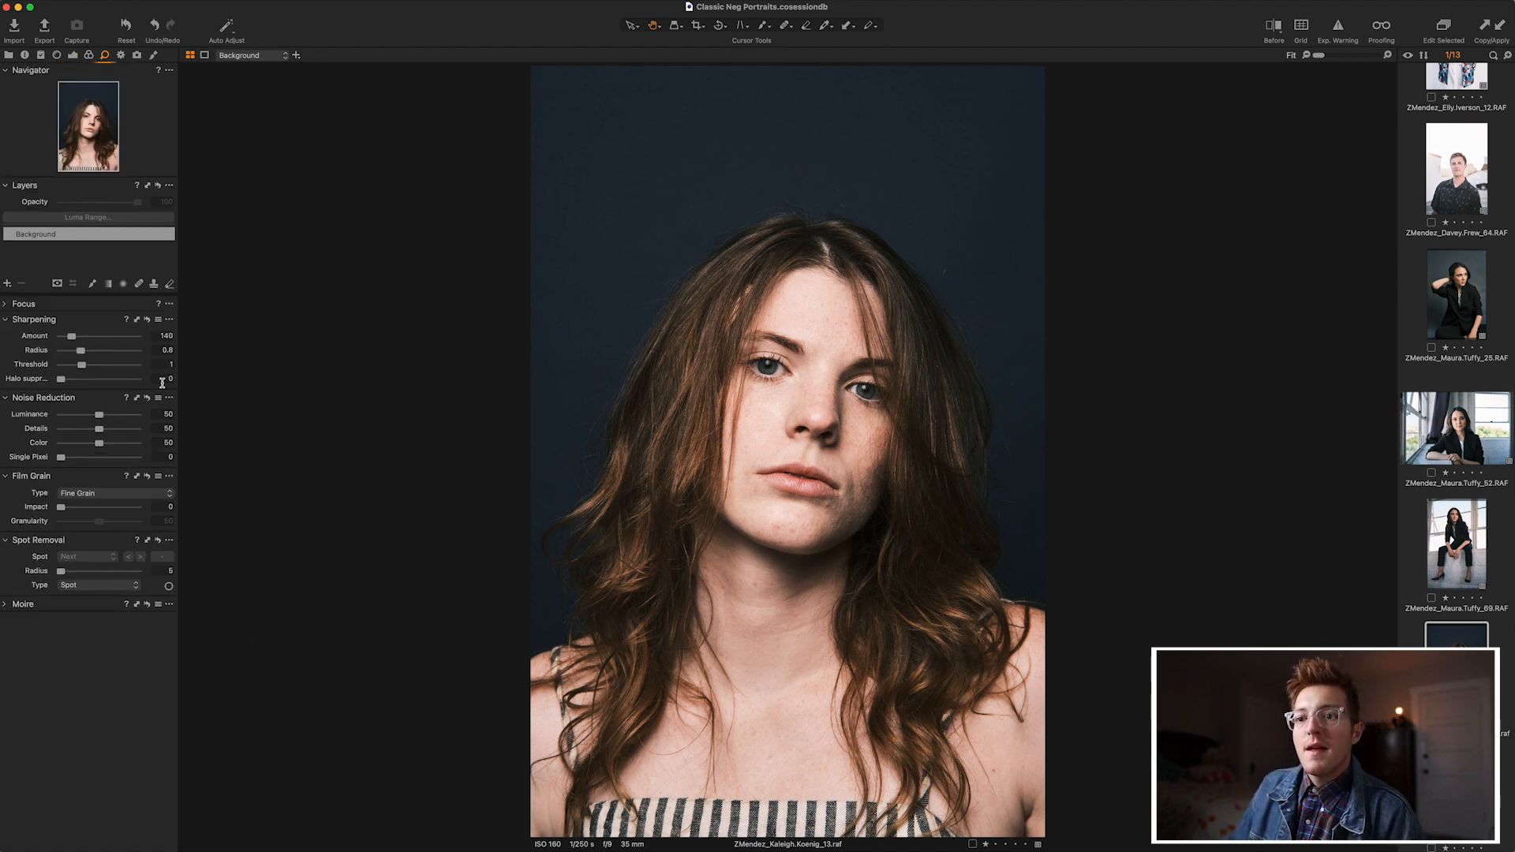
click(128, 498)
click(126, 508)
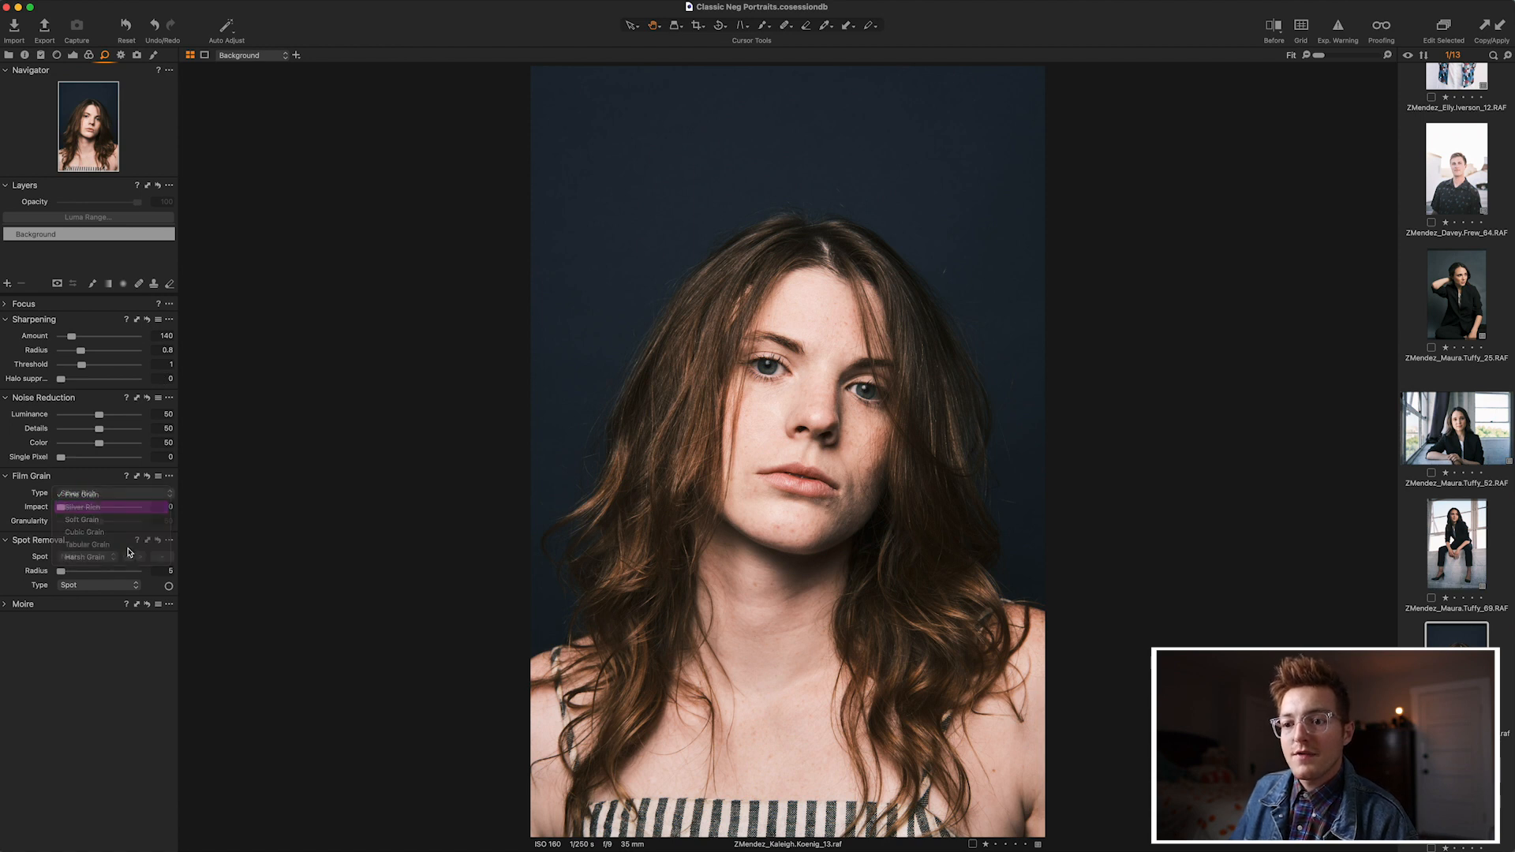
drag(61, 507, 94, 508)
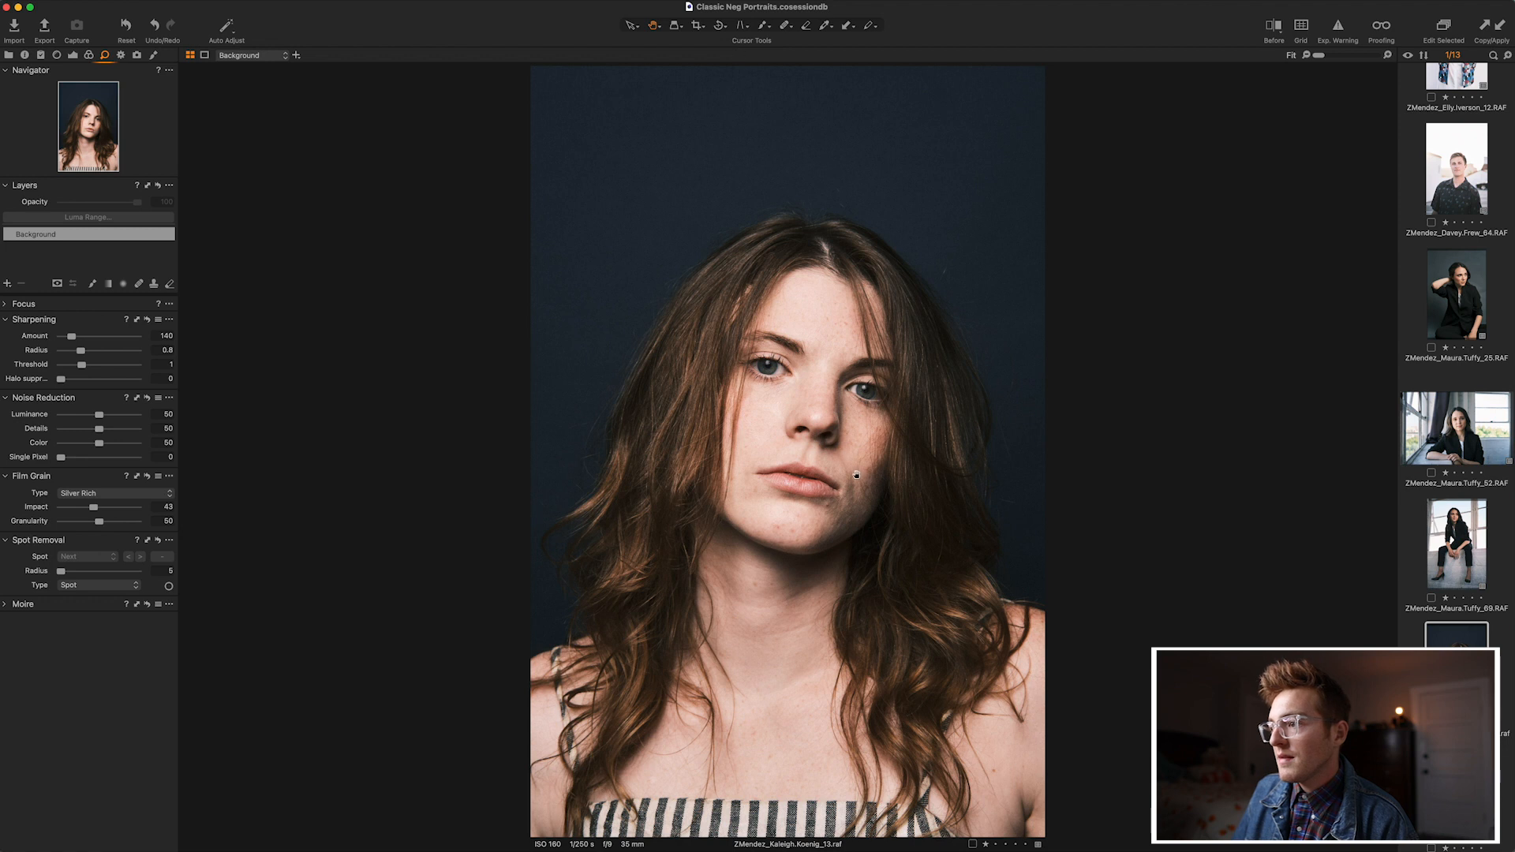
scroll(888, 369, up, 5)
scroll(886, 371, down, 3)
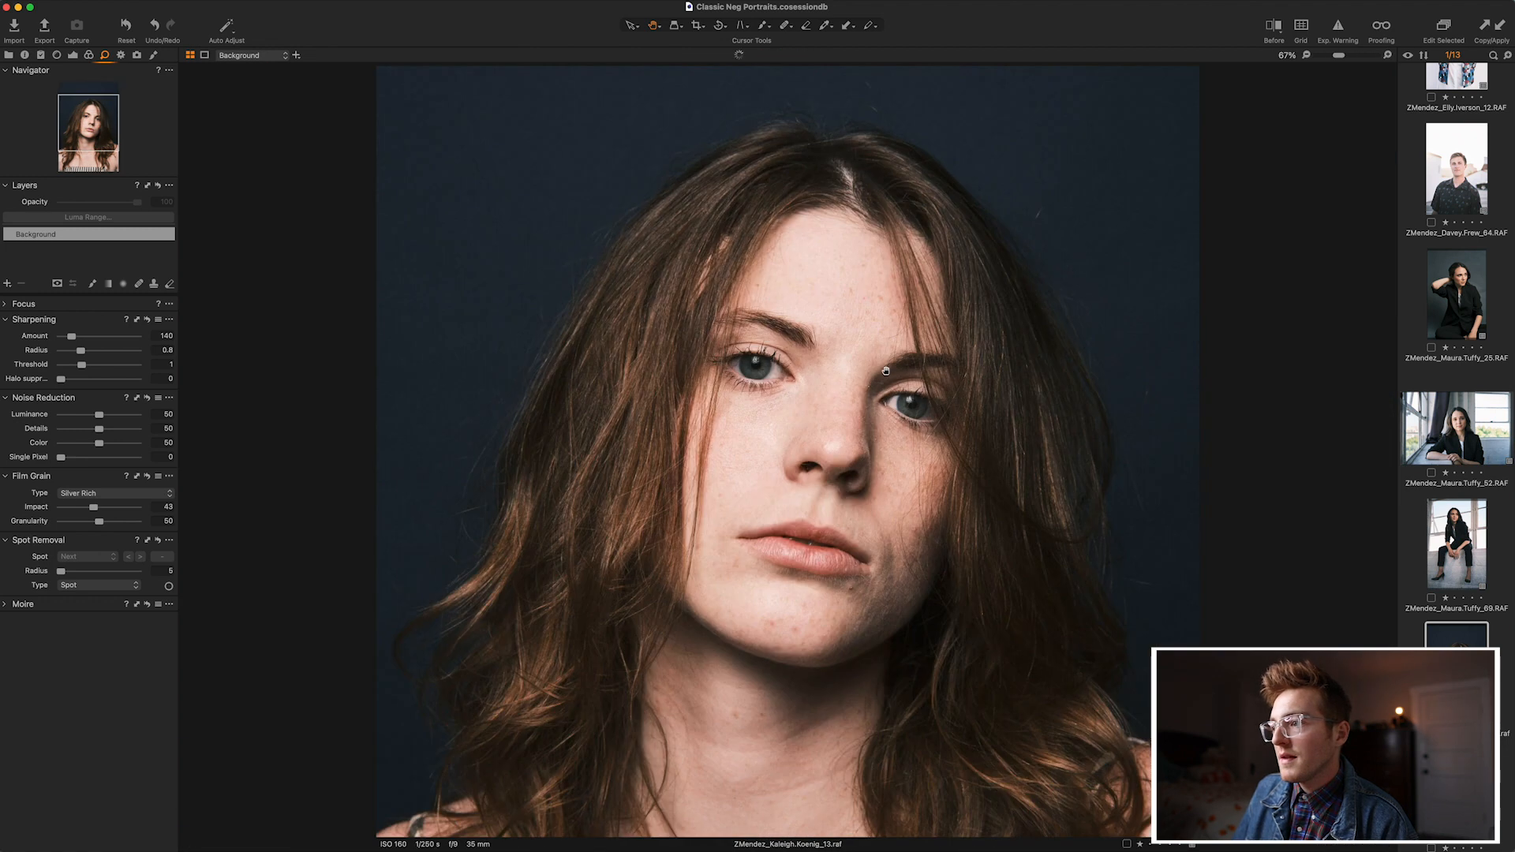
scroll(885, 371, down, 2)
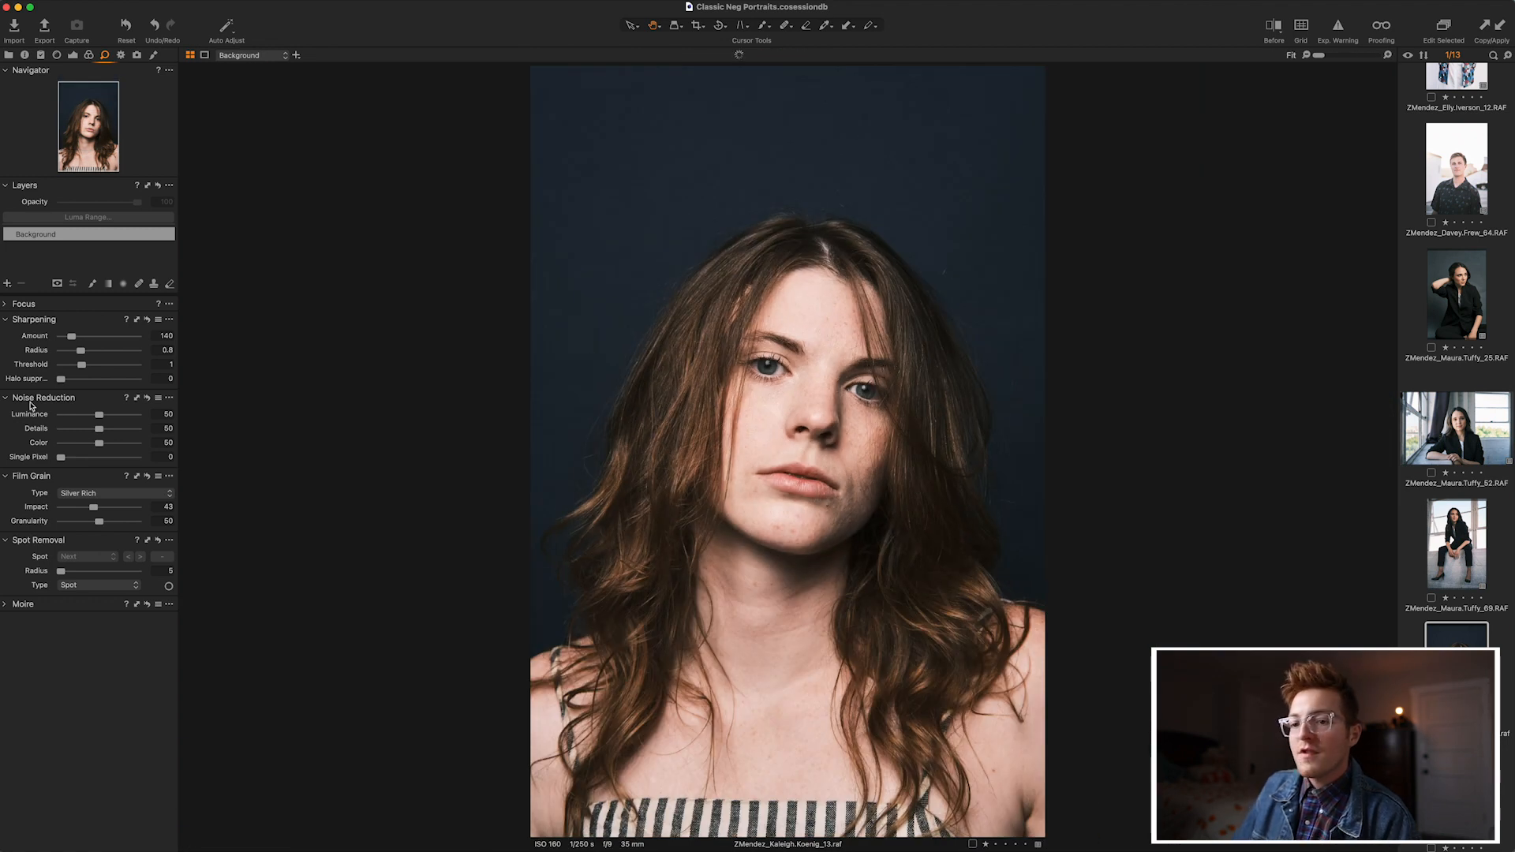
Try Cubic Grain on the close-up portrait, then settle on Tabular Grain with an impact of 56 and a granularity of 66.
click(114, 493)
click(113, 520)
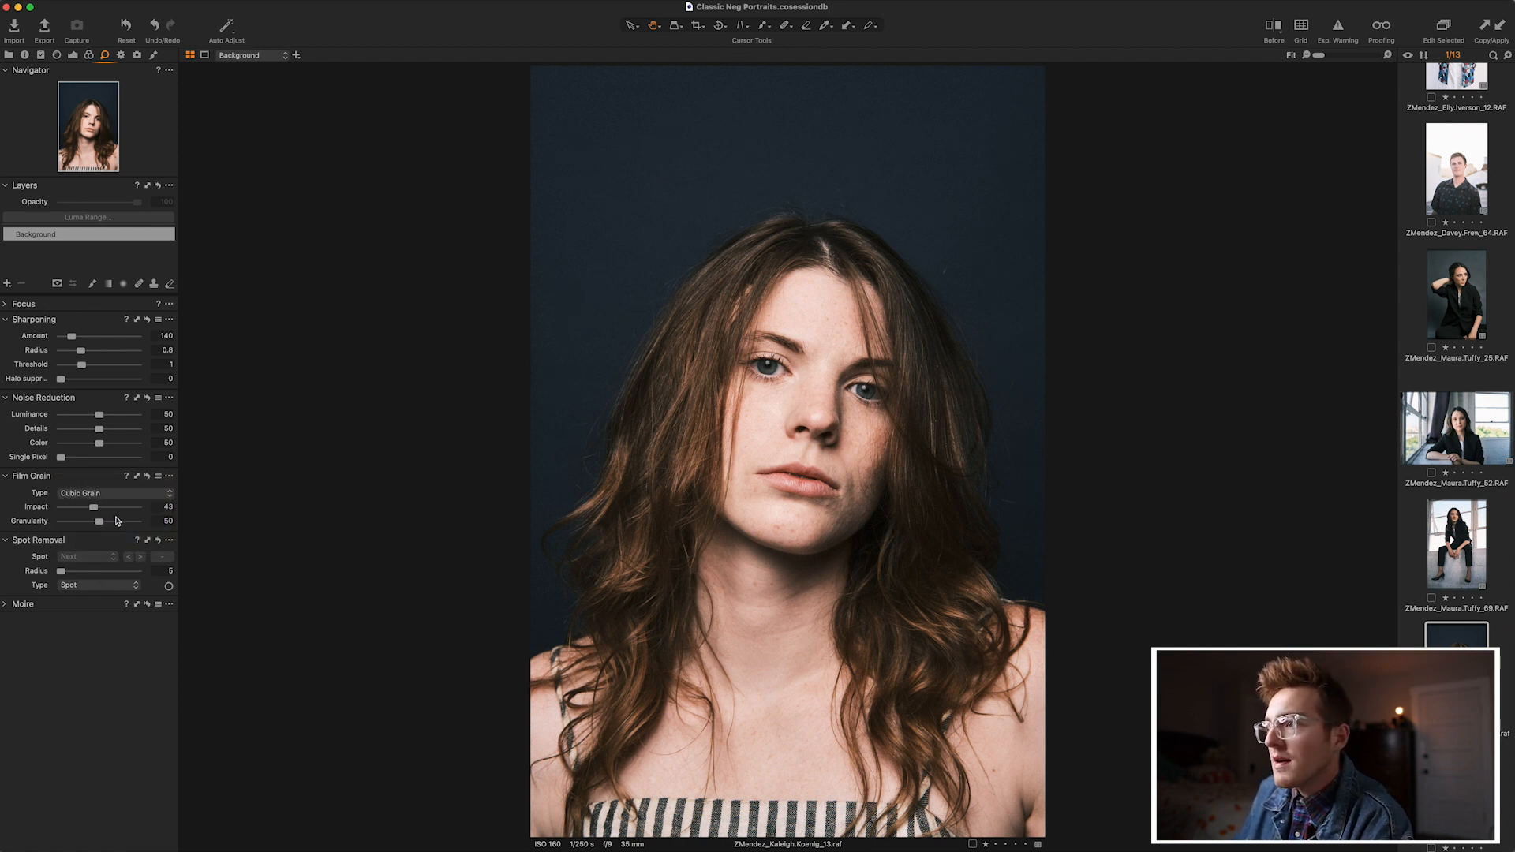
click(117, 493)
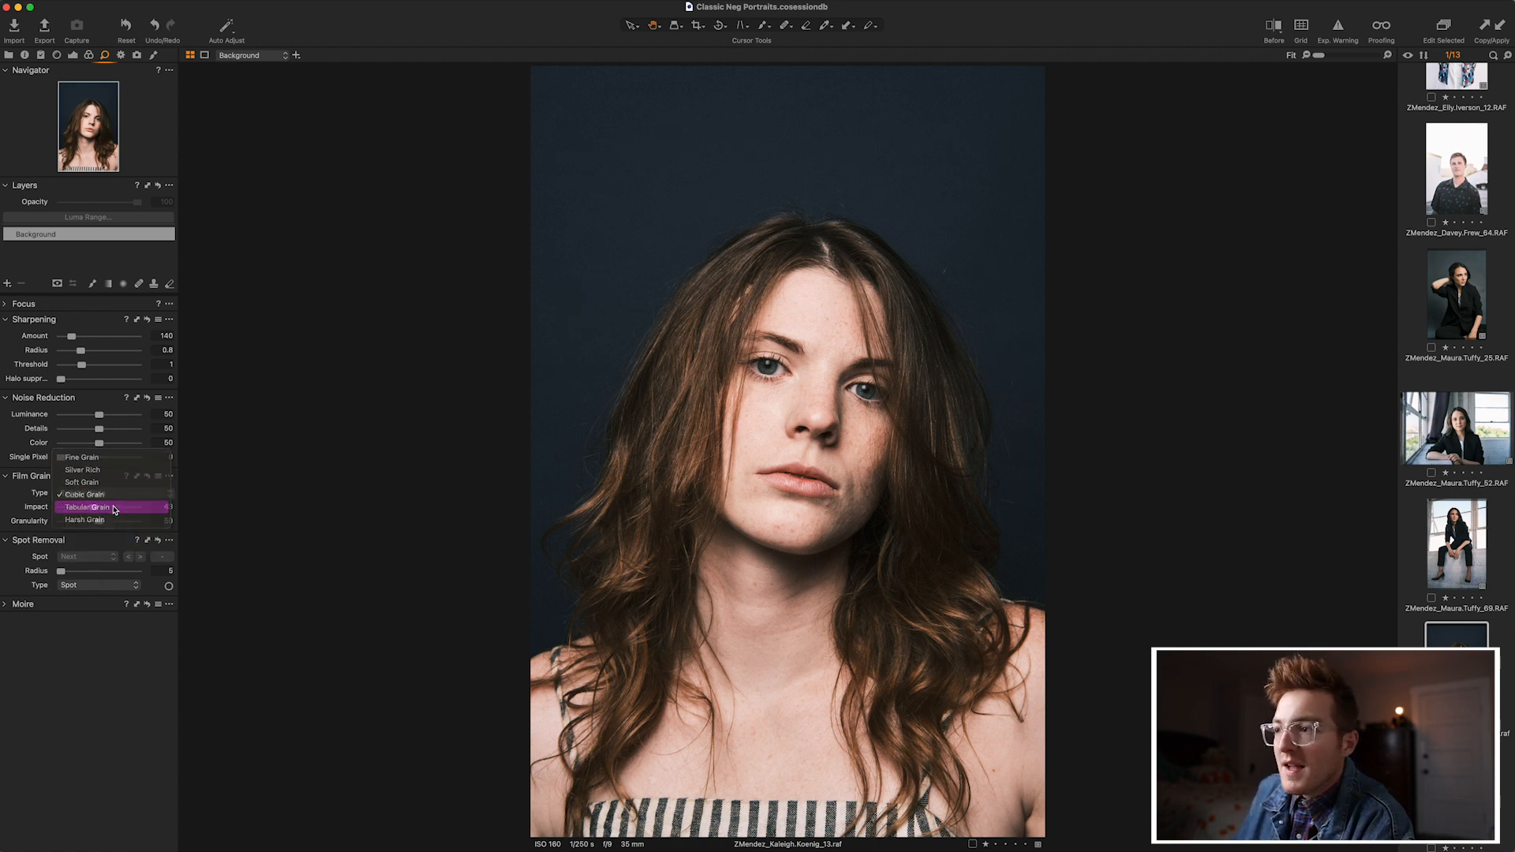
click(114, 510)
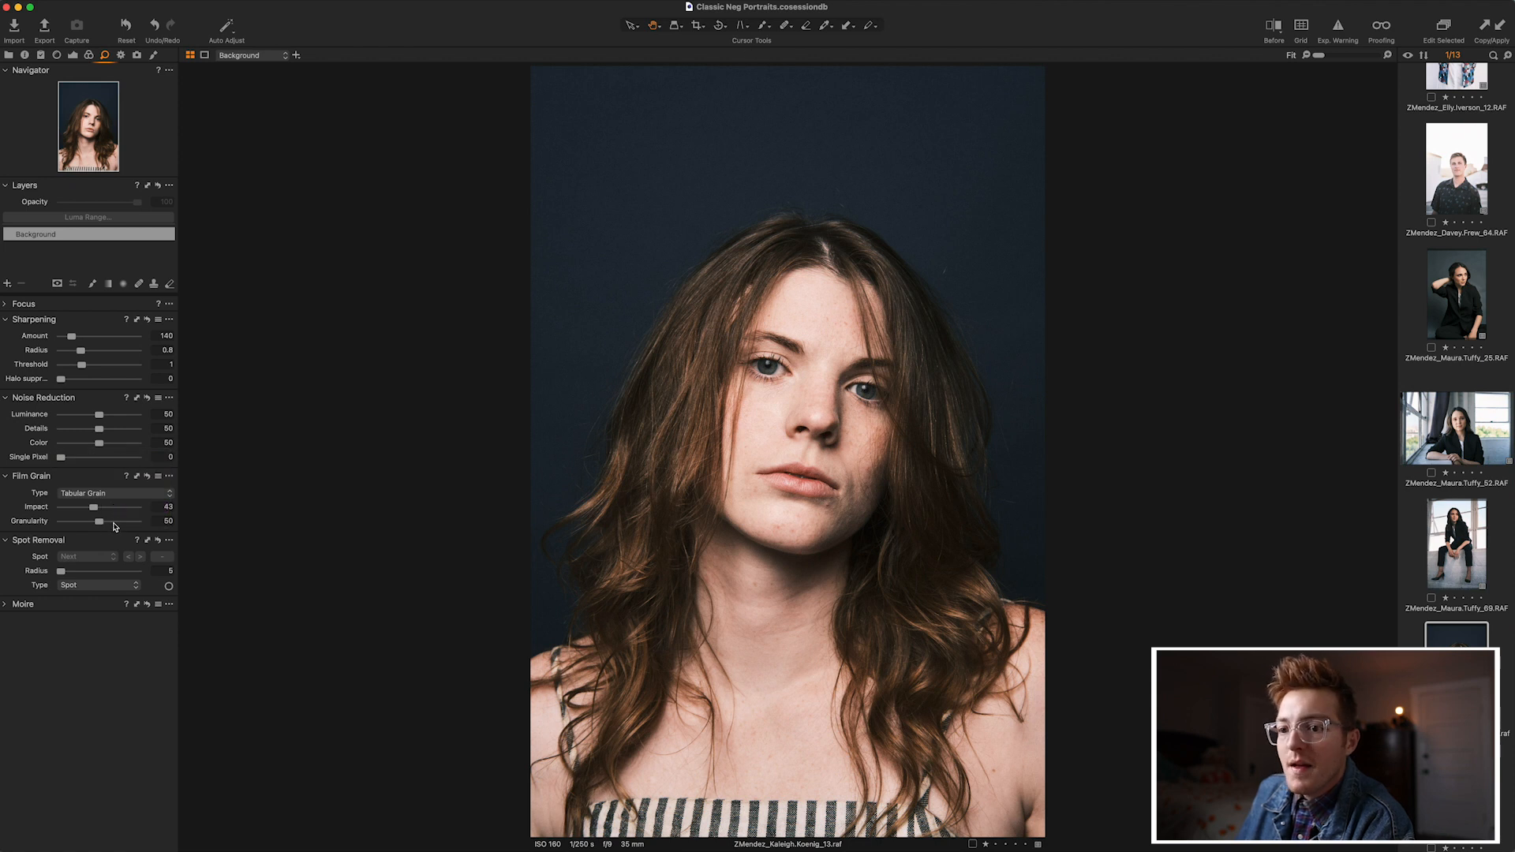
drag(93, 506, 104, 507)
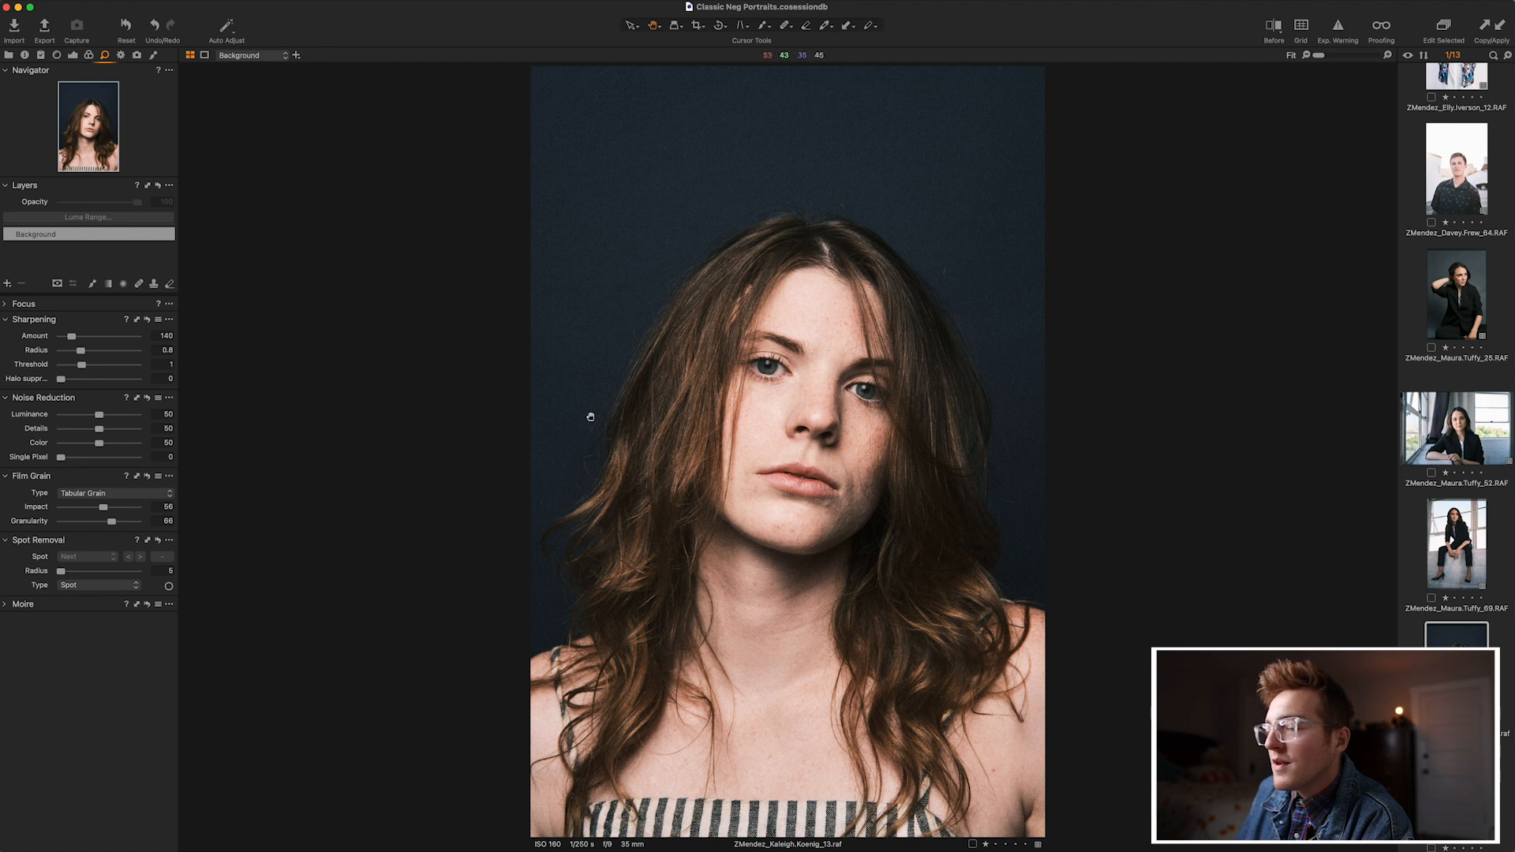
Set the close-up portrait's saturation to -12, highlights to -59, whites to -3 and blacks to -9, and compare with the original.
click(72, 56)
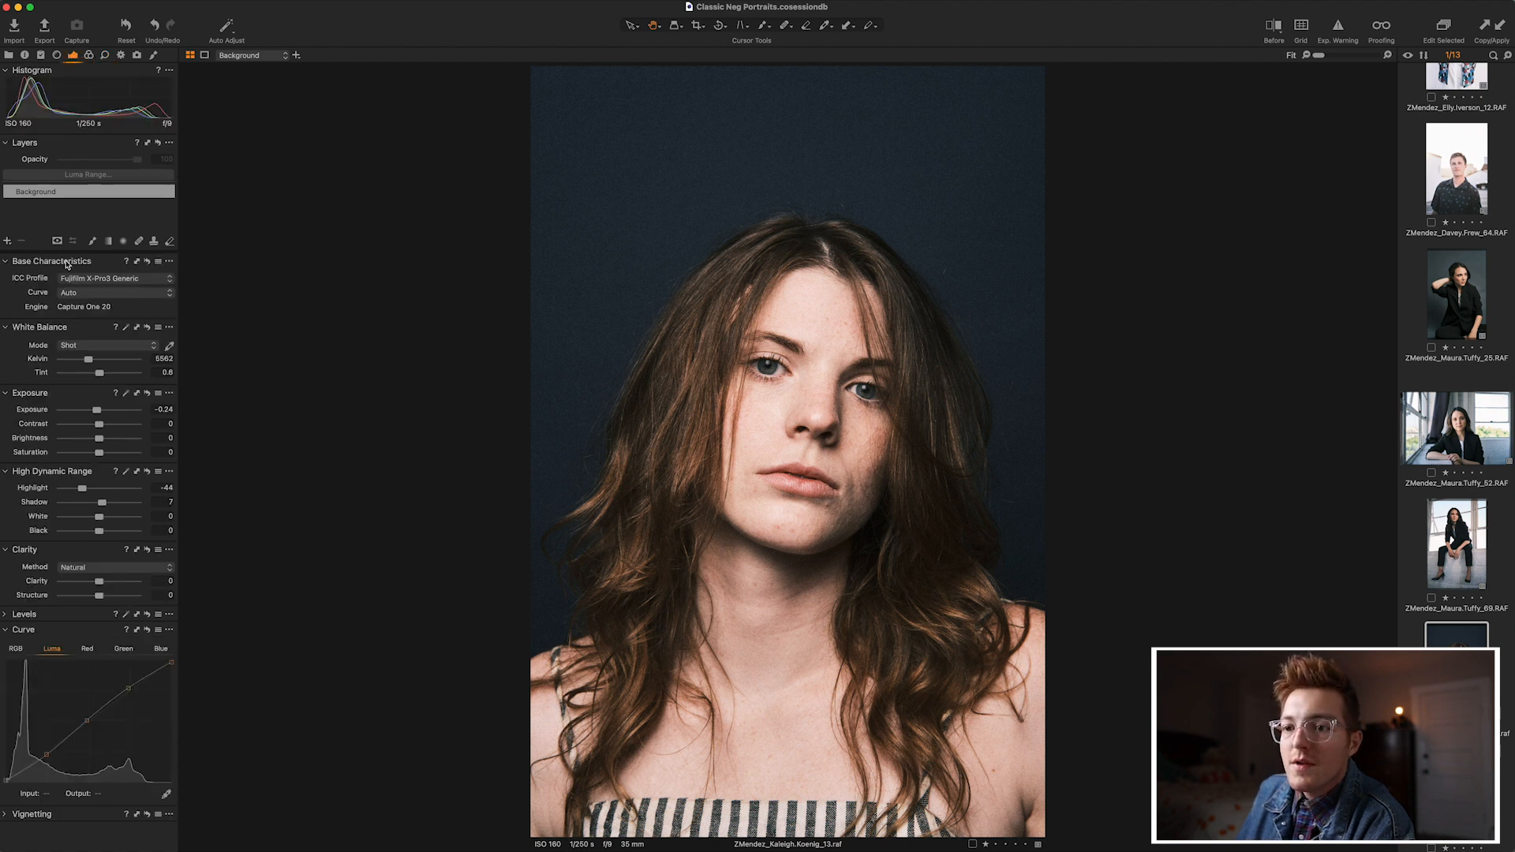
drag(99, 455, 94, 458)
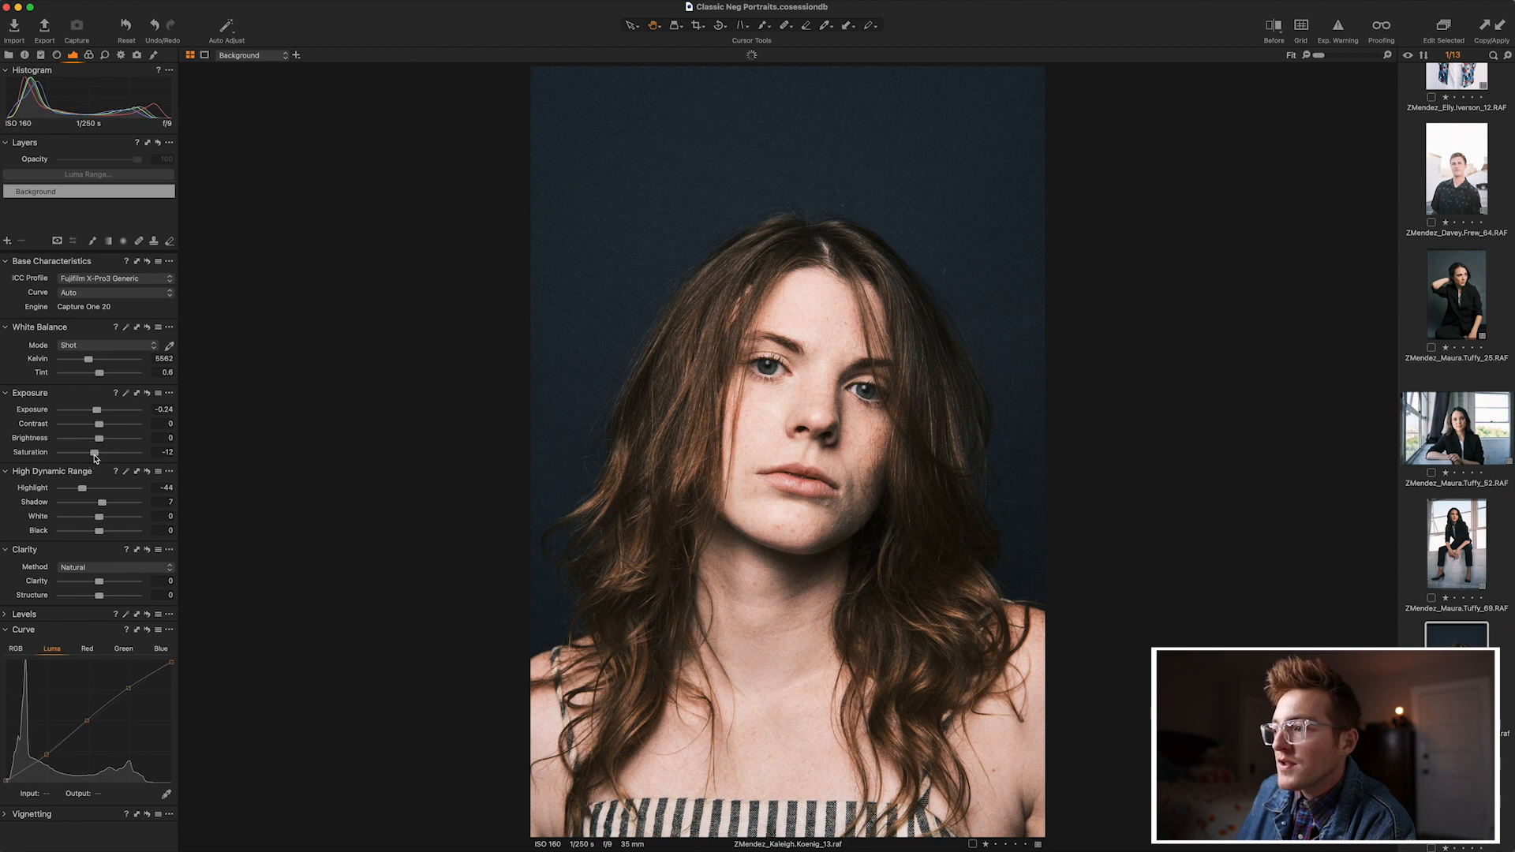
drag(83, 489, 95, 537)
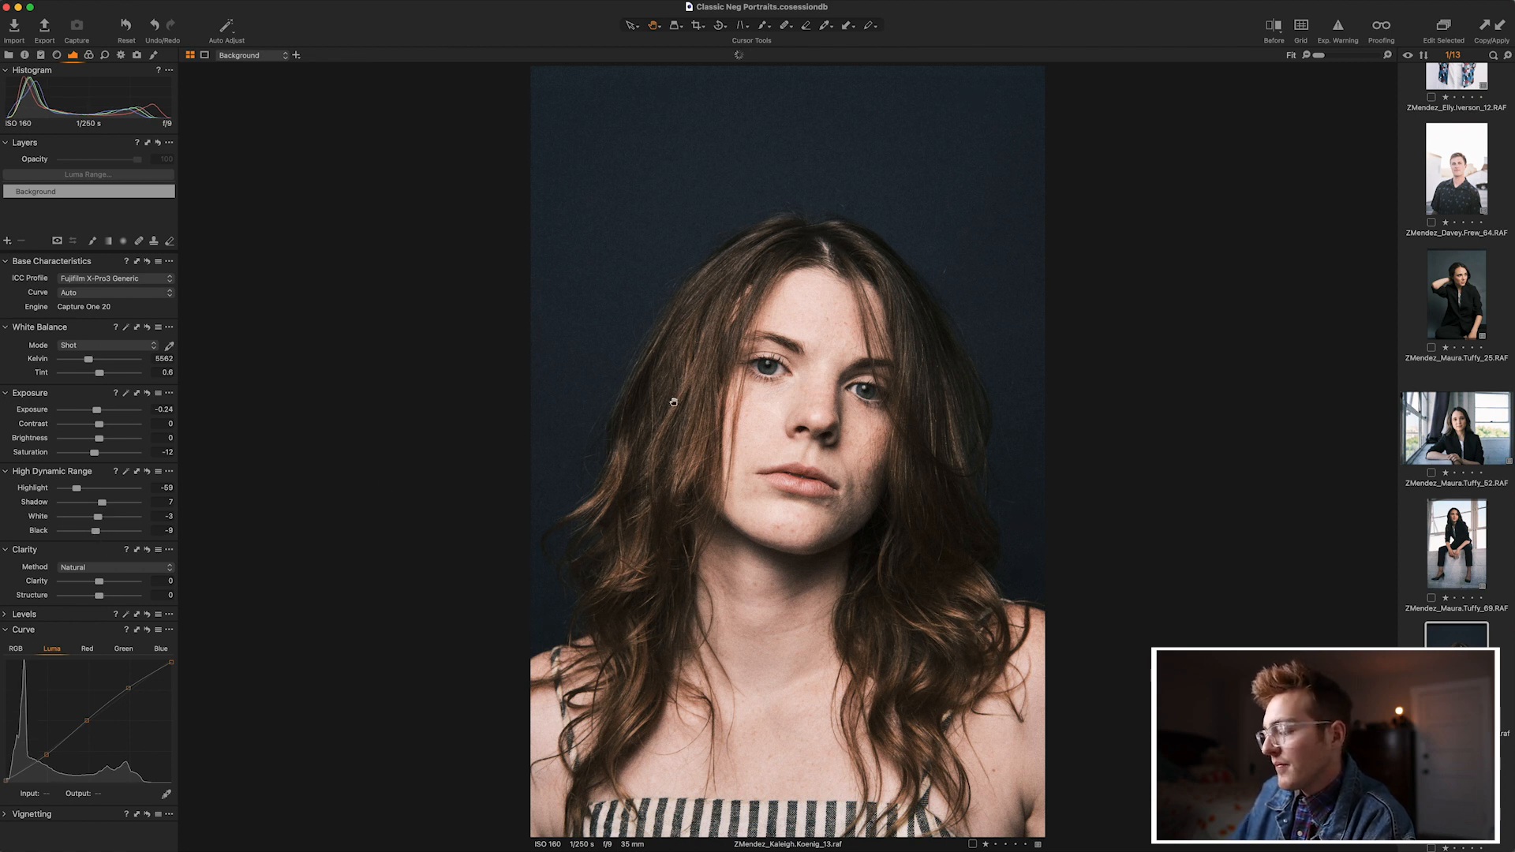
key(y)
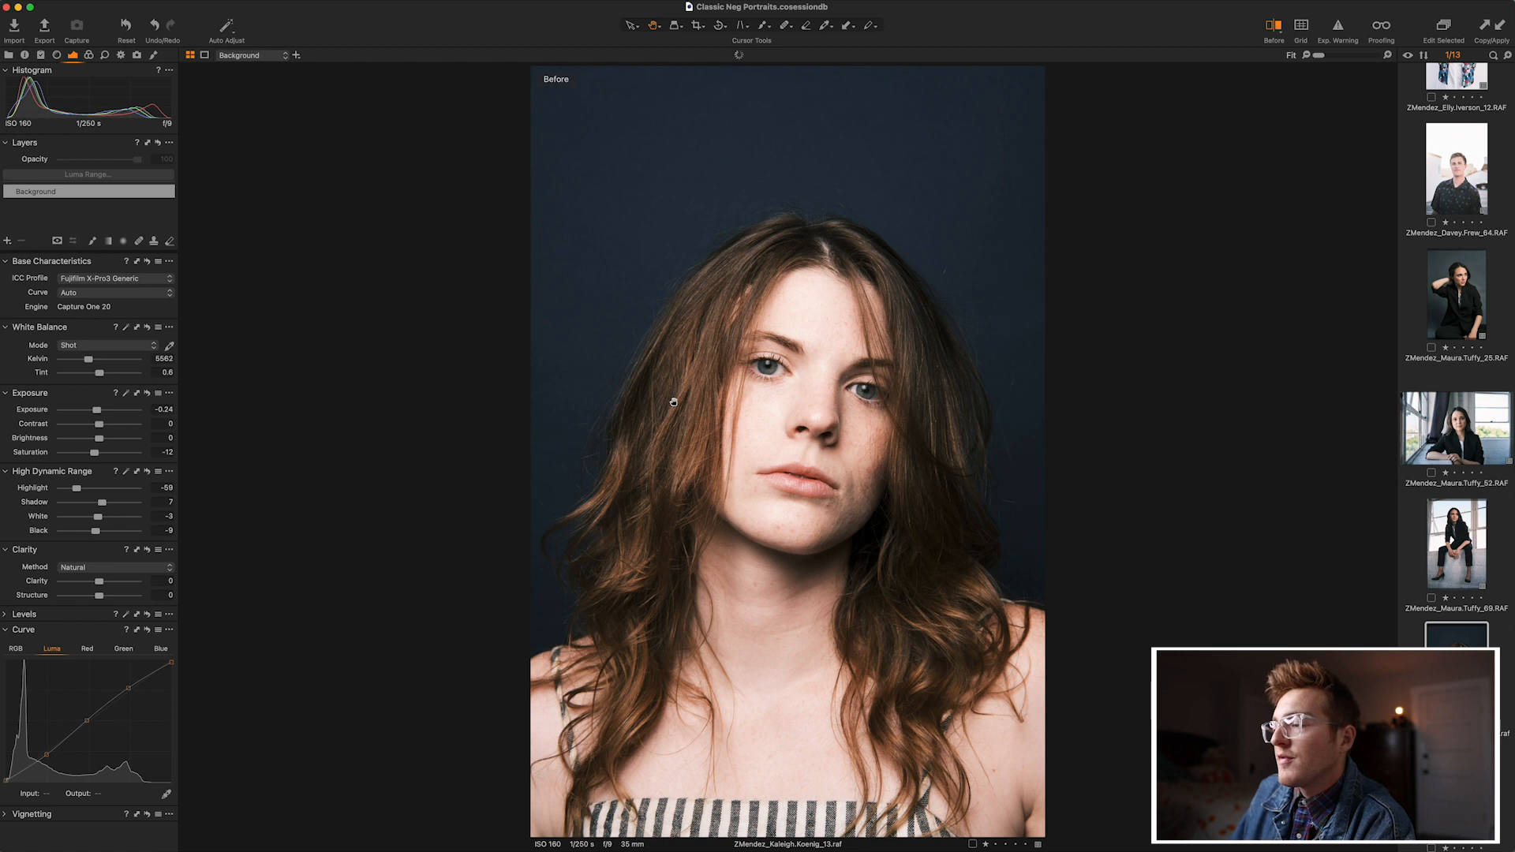
key(y)
key(y)
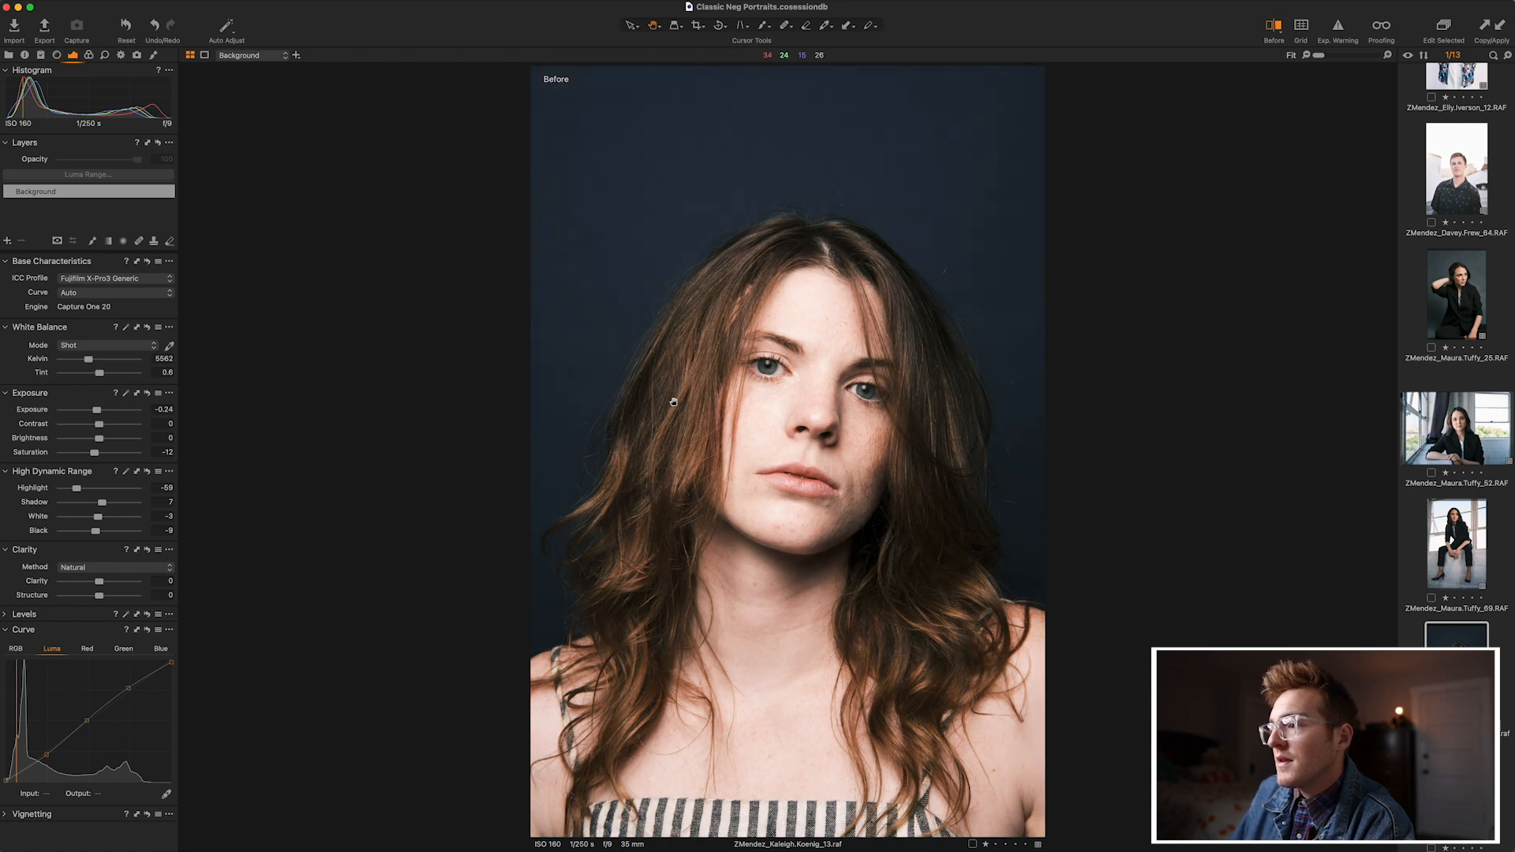
key(y)
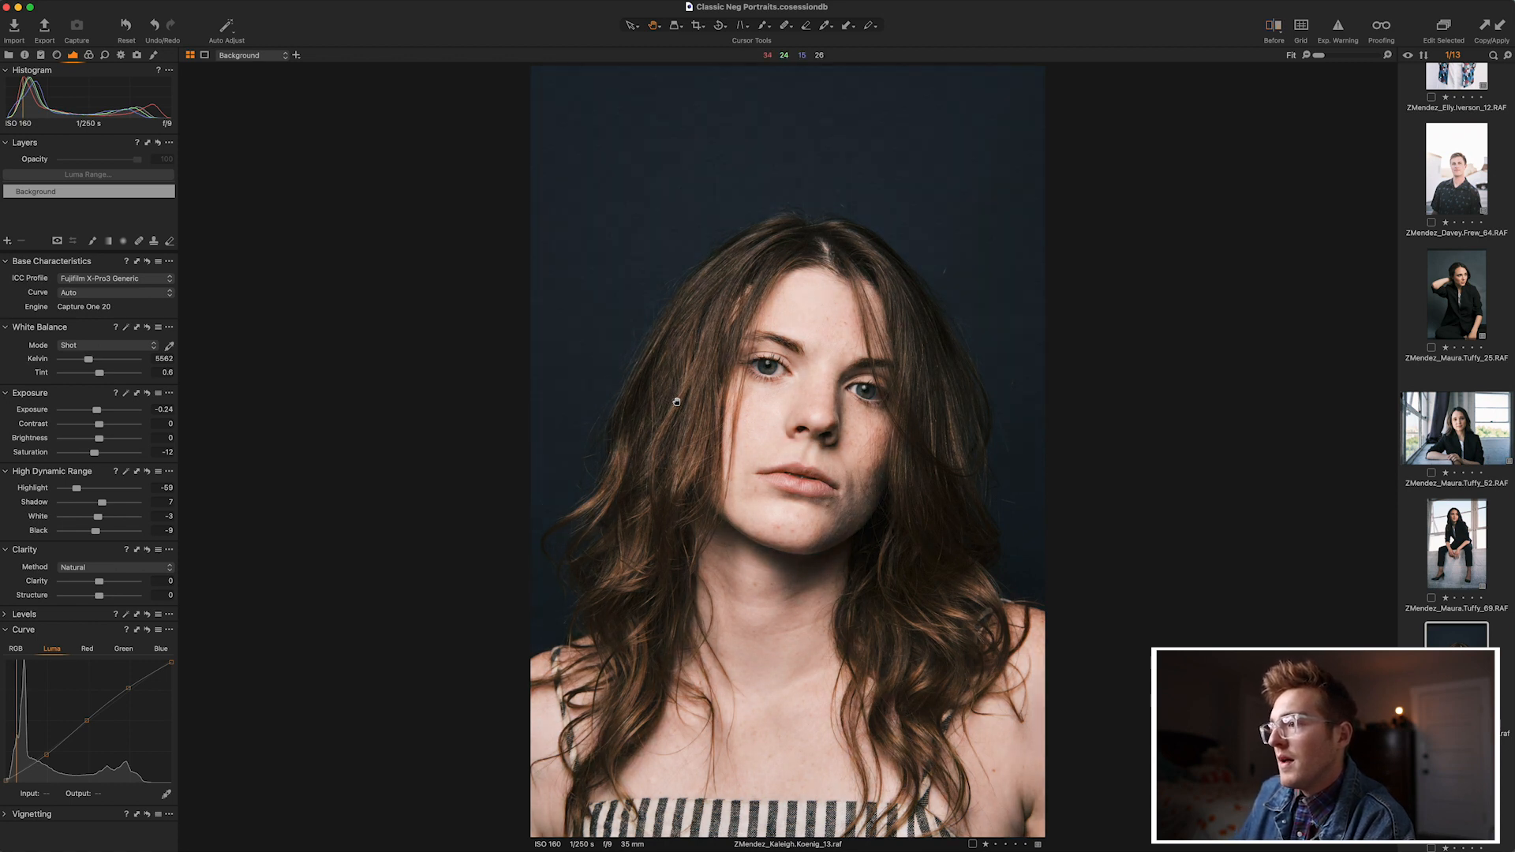
Refine the close-up portrait with highlights at -64, exposure at -0.1 and saturation at -8, and compare before and after.
drag(77, 489, 72, 491)
drag(96, 411, 95, 457)
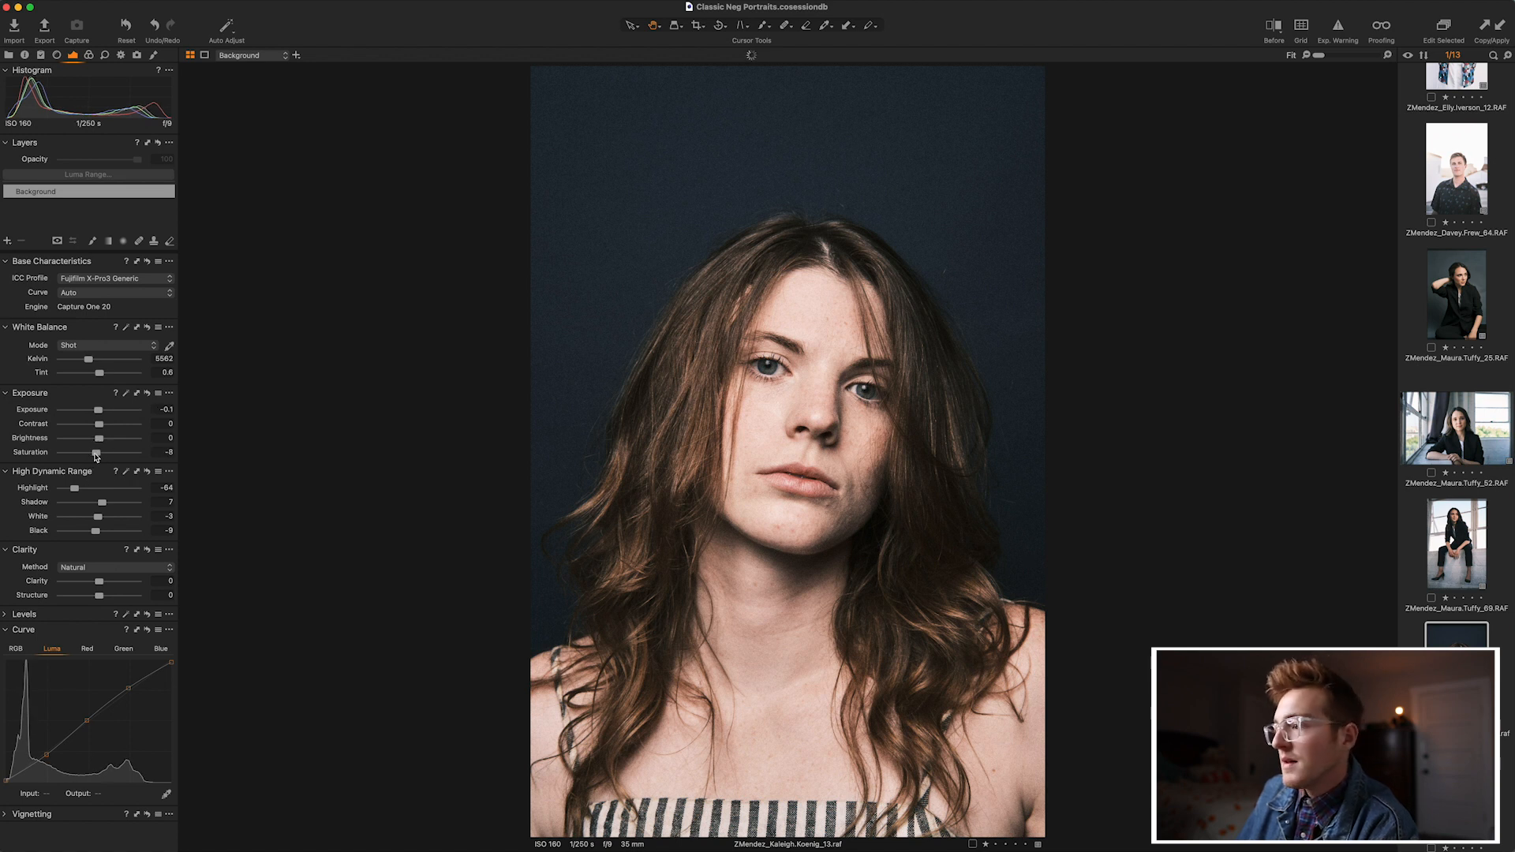
key(y)
key(y)
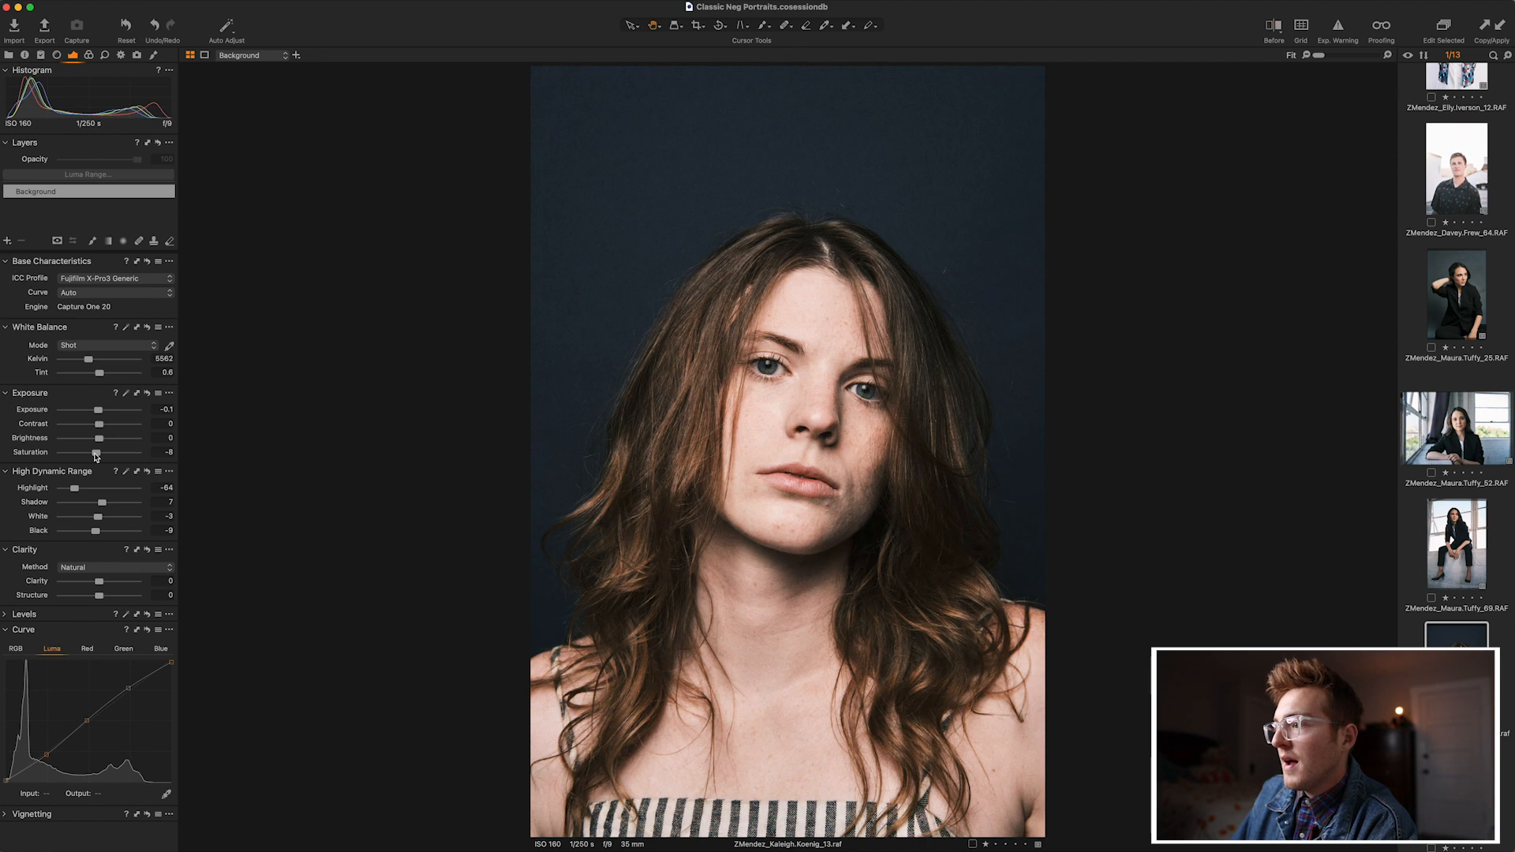
key(y)
key(y)
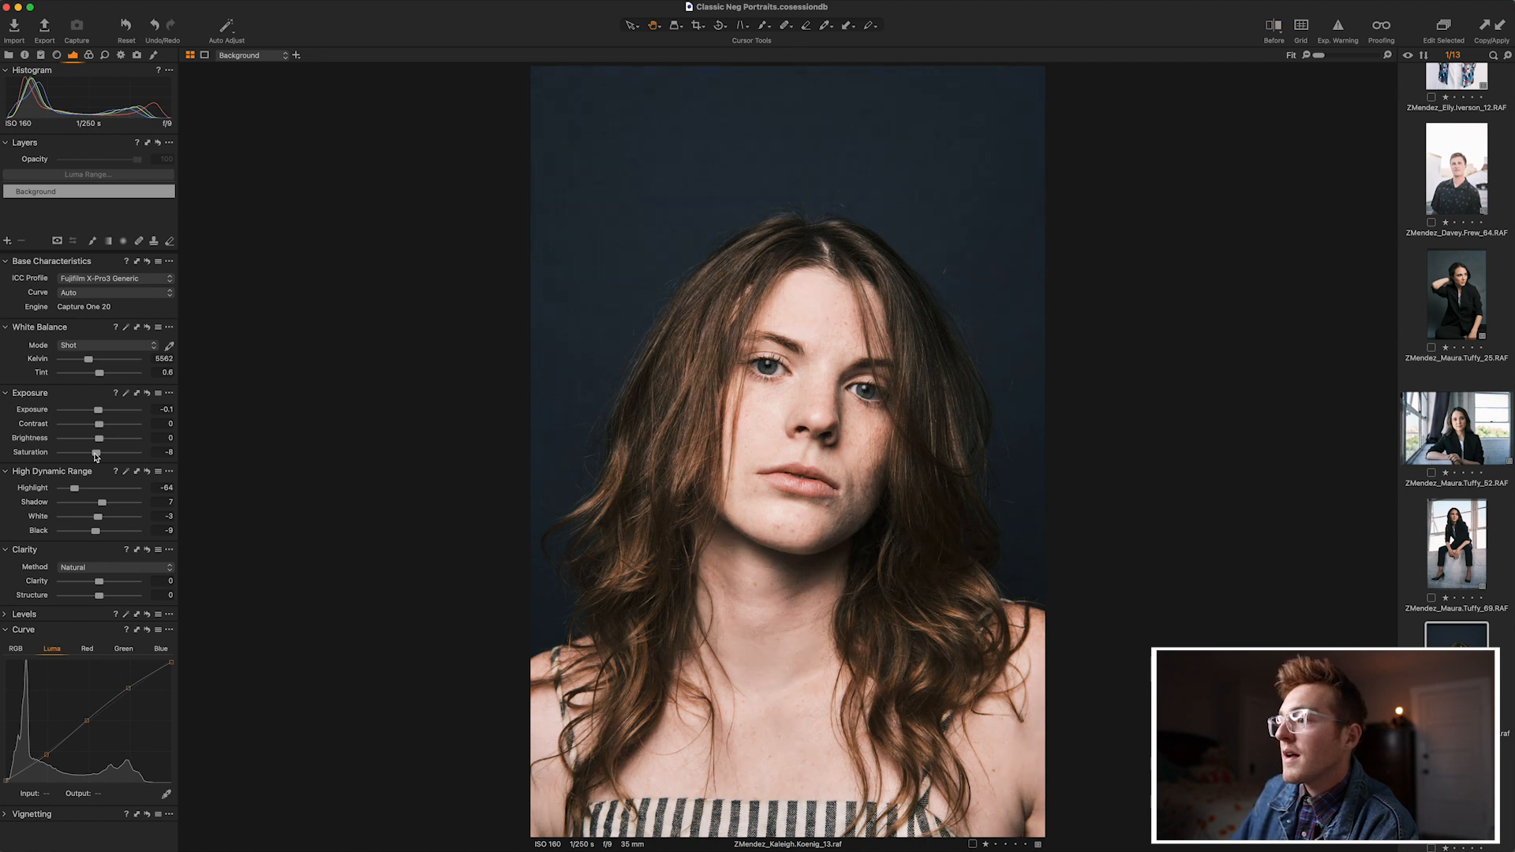
Switch to the backlit field portrait in the white lace dress and set its film curve to Fujifilm CLASSIC NEGATIVE.
scroll(1462, 557, down, 5)
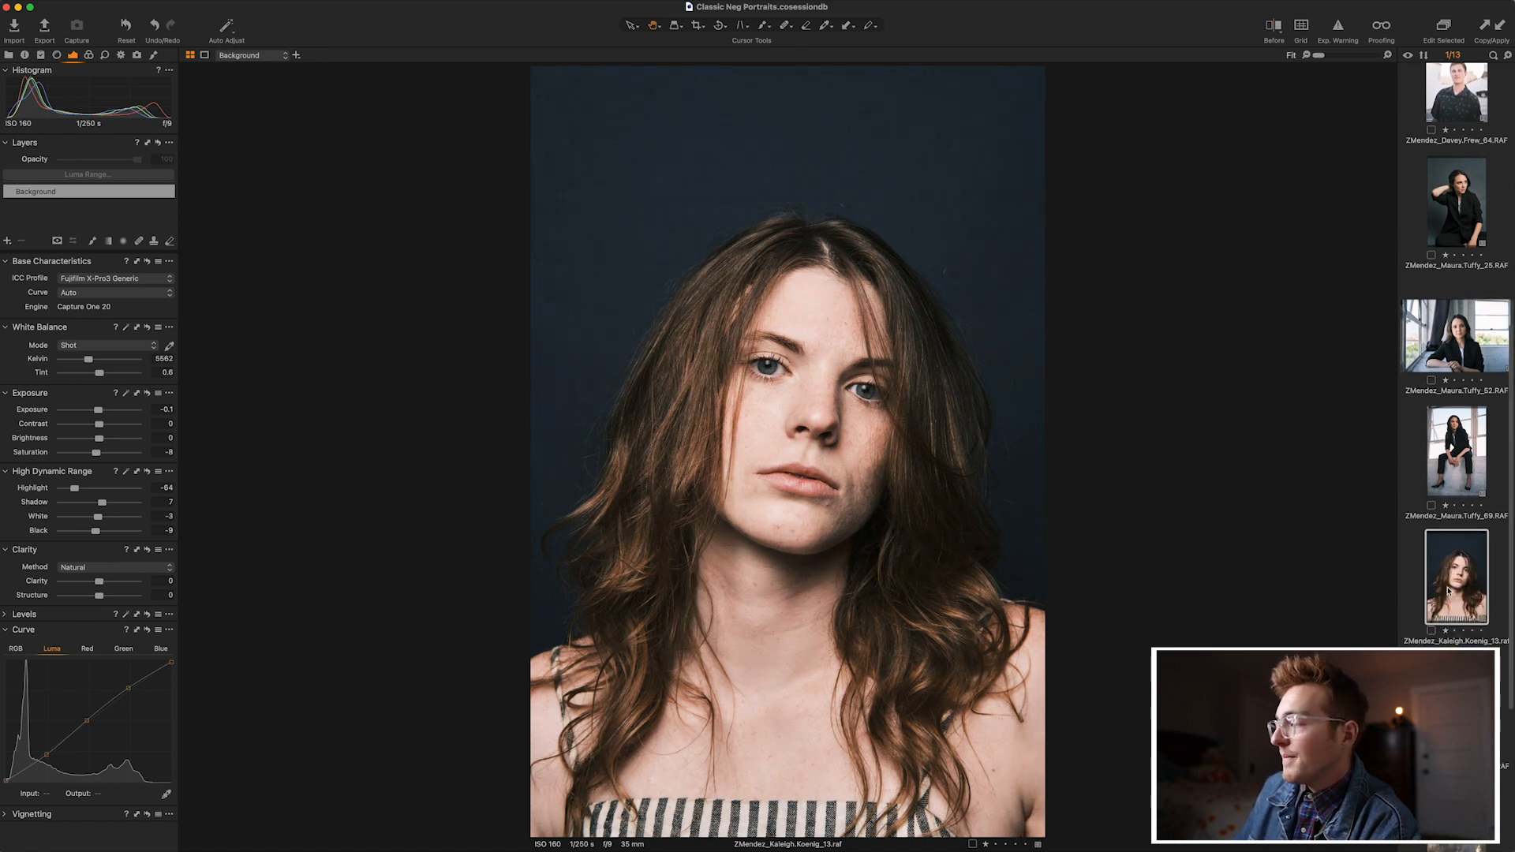
click(1464, 565)
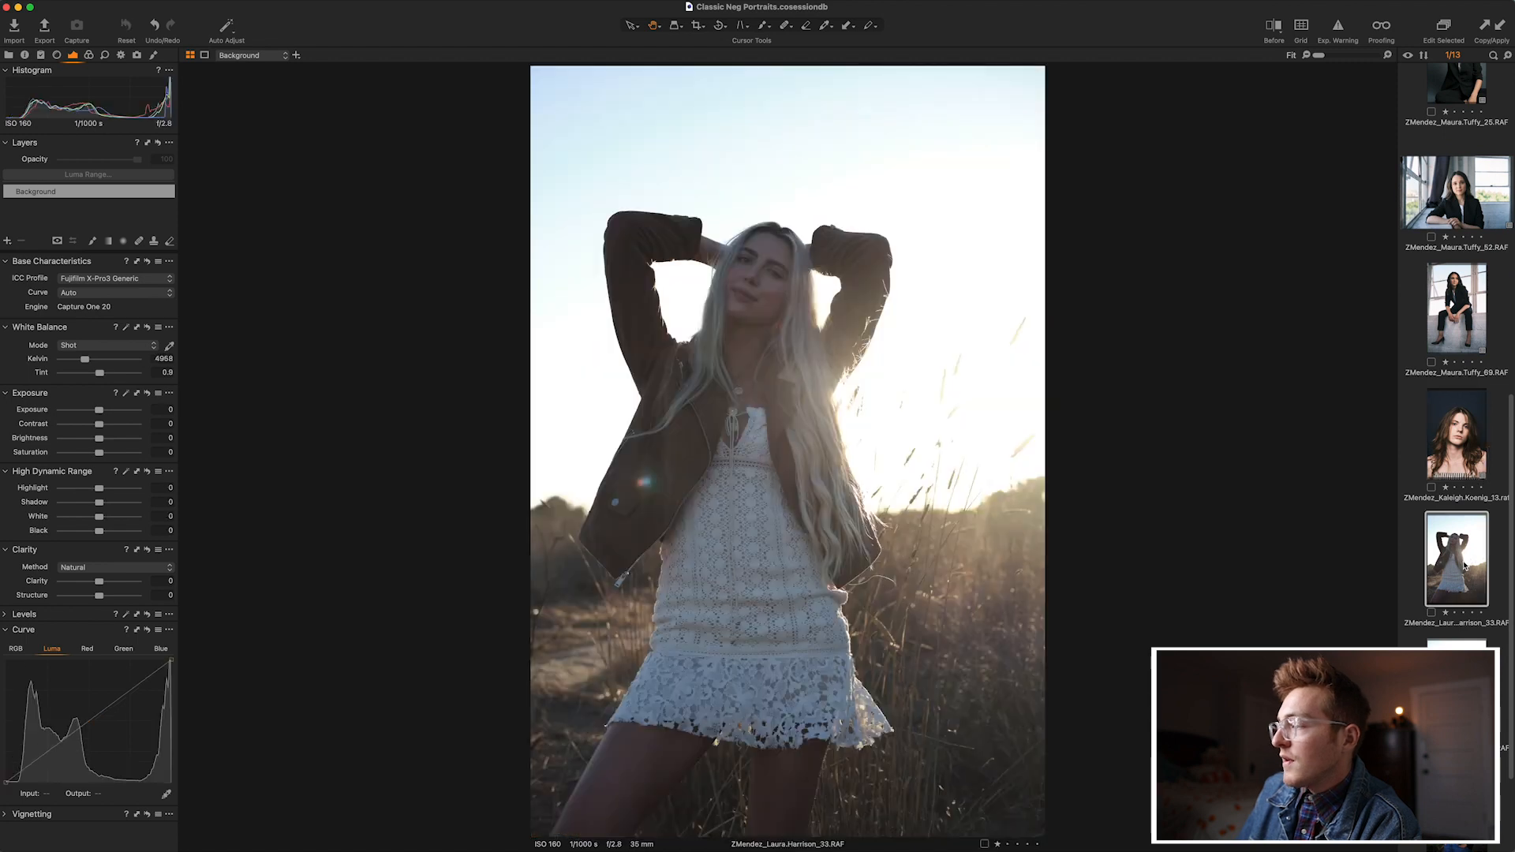
scroll(1462, 574, down, 1)
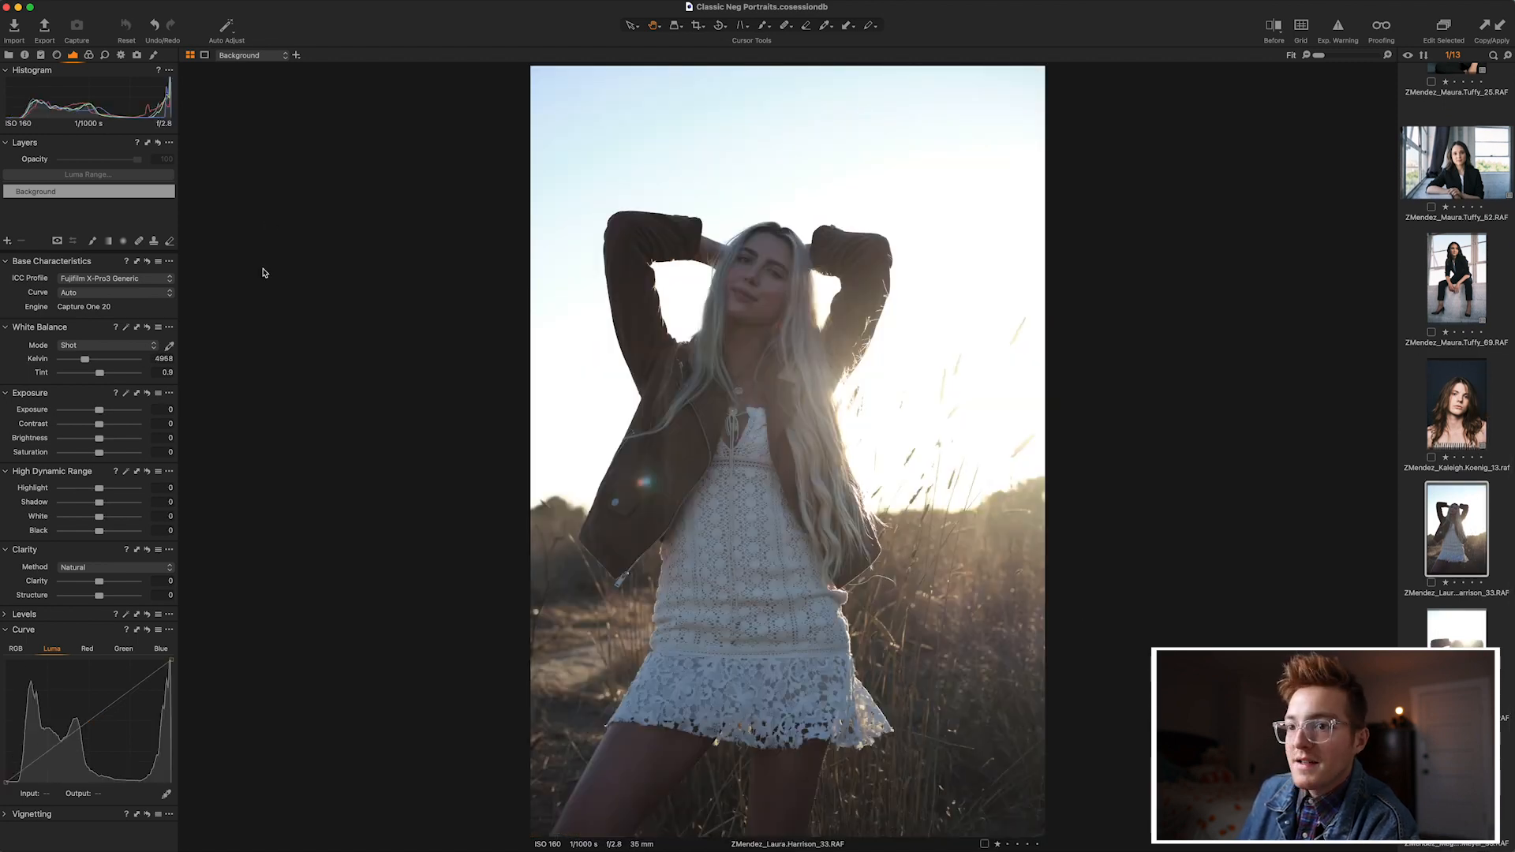
click(162, 293)
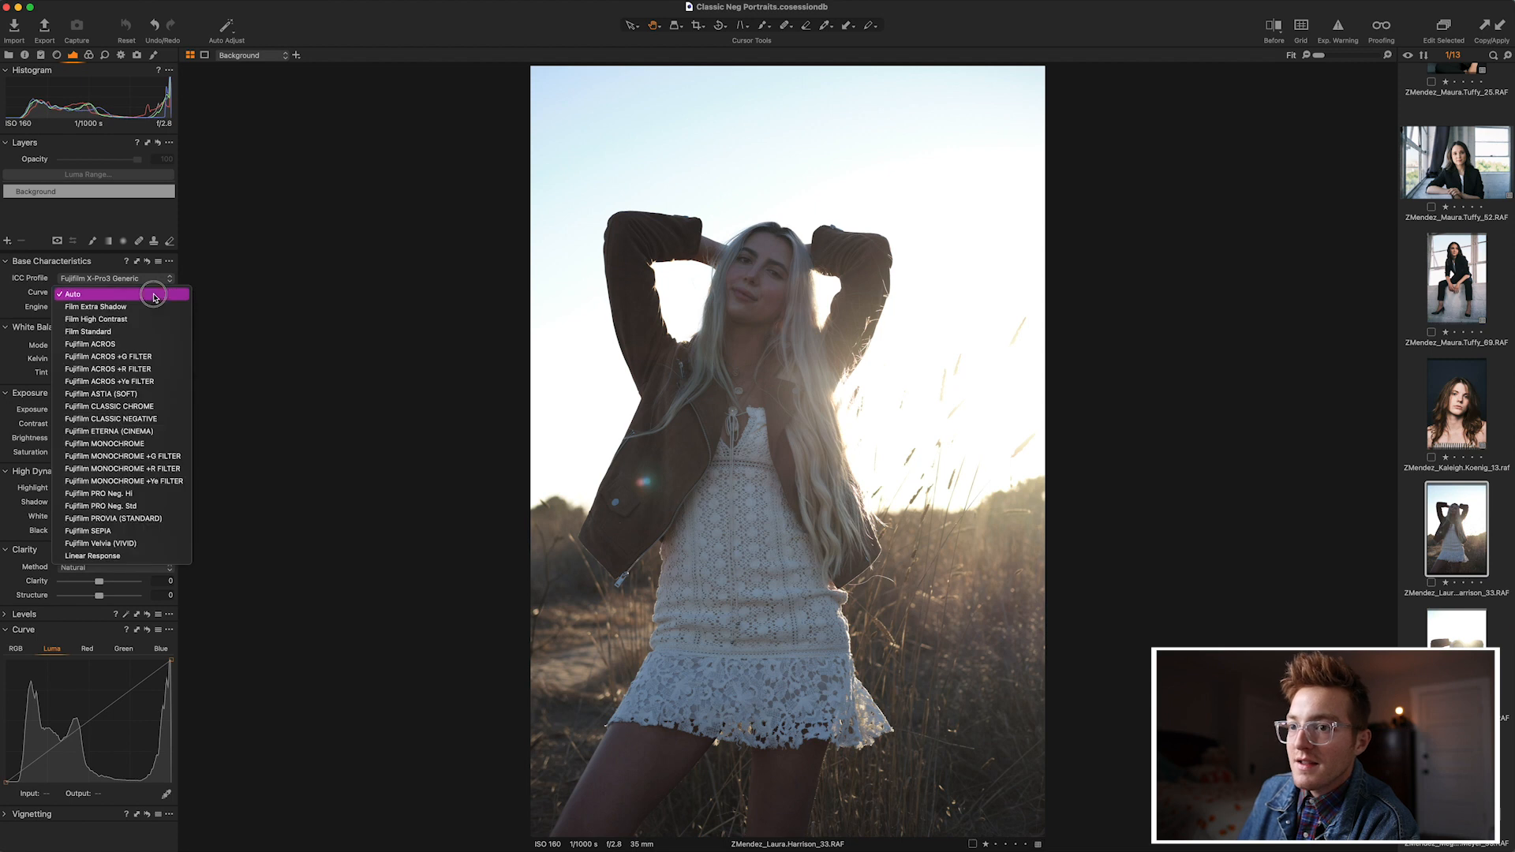
click(172, 425)
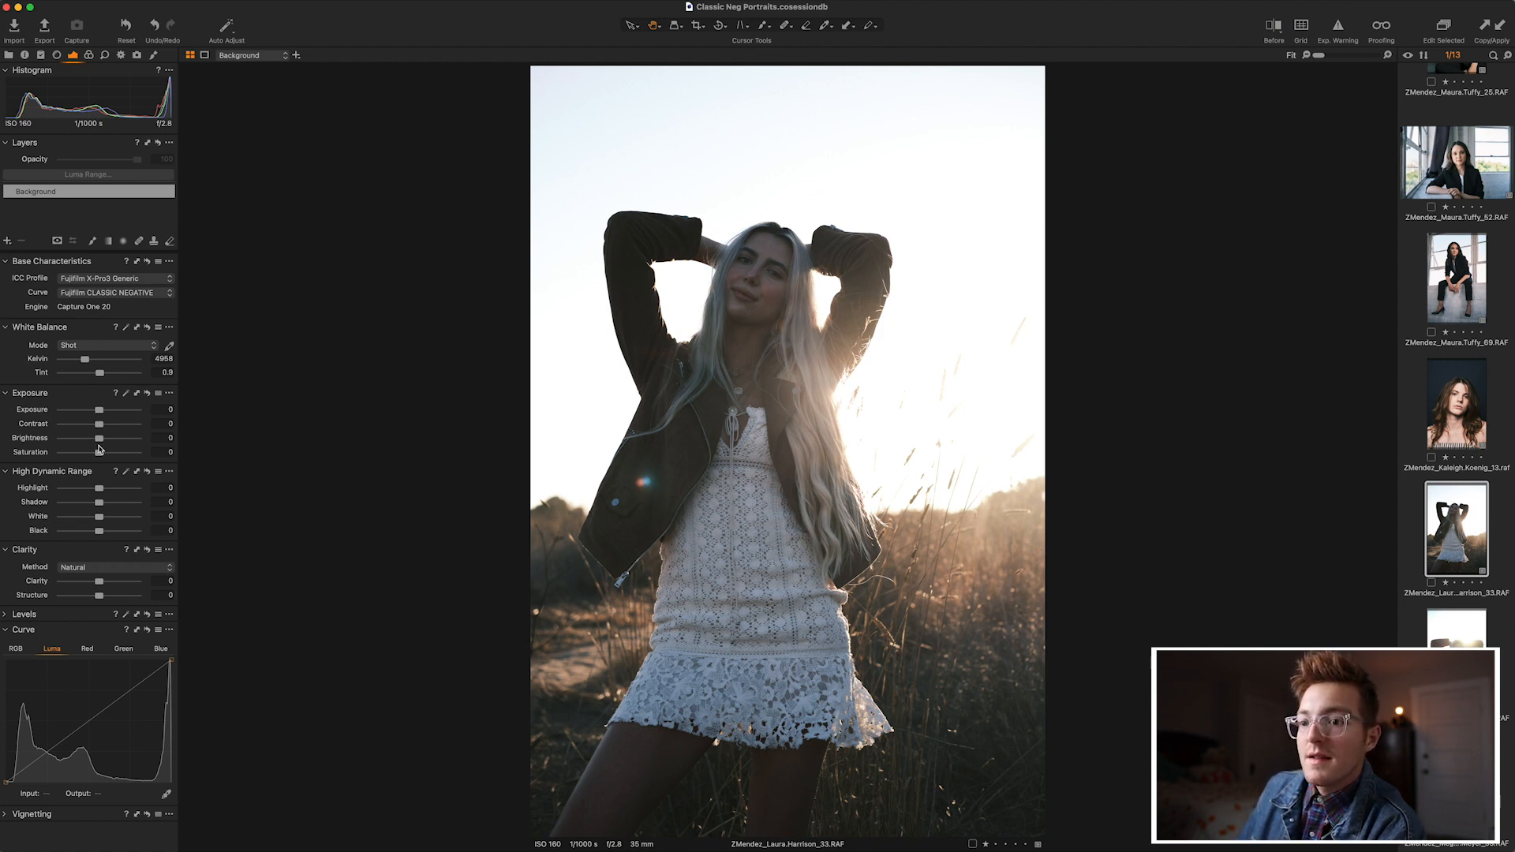
Set the field portrait's exposure to 0.26, highlights to -39, shadows to 34 and blacks to -16, and shape its luma curve.
drag(99, 412, 102, 411)
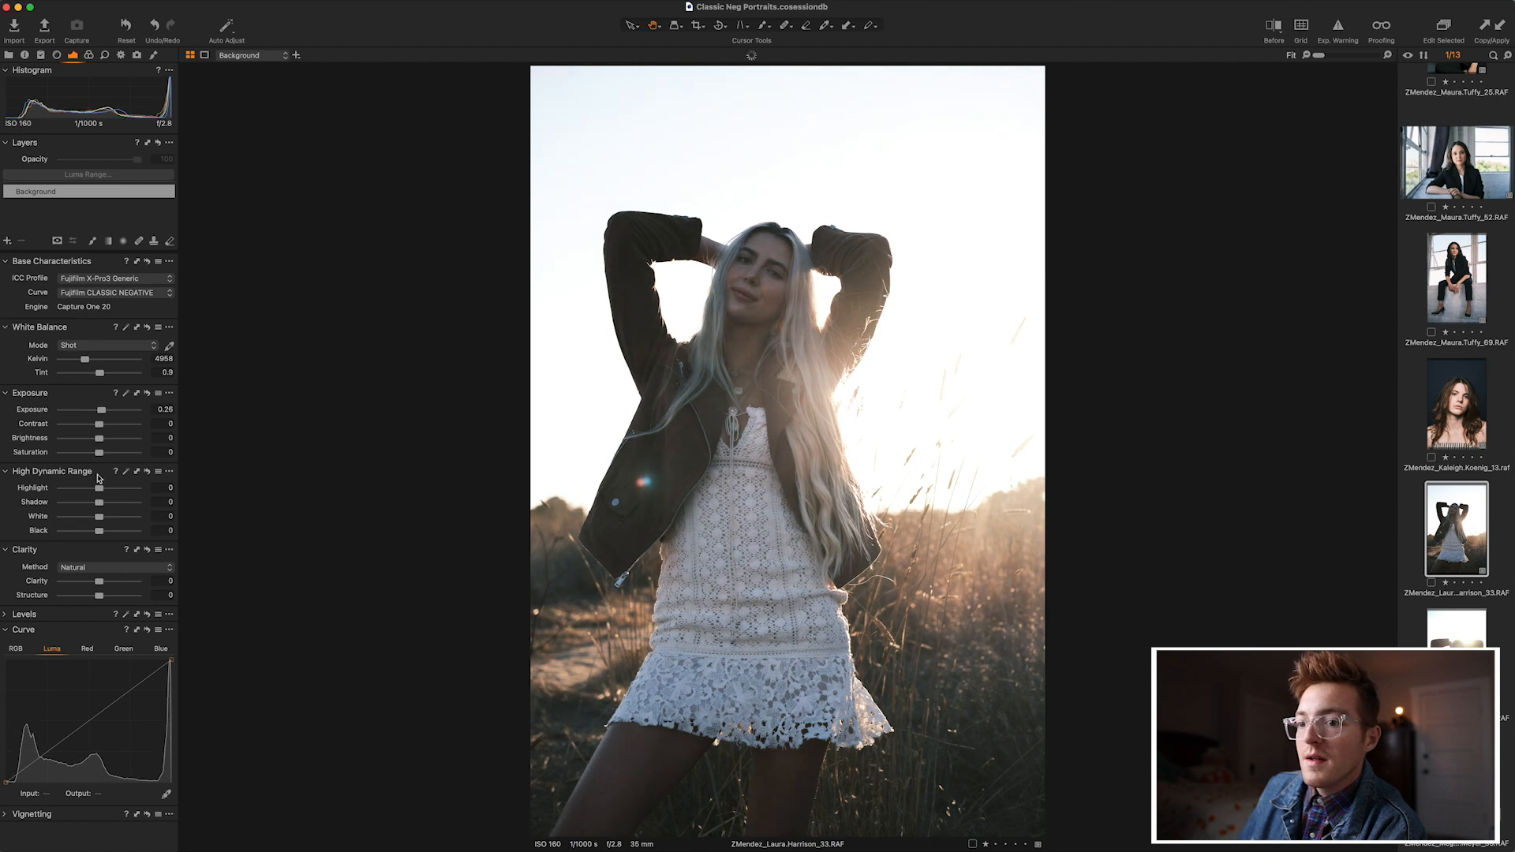
drag(99, 503, 90, 541)
drag(86, 724, 5, 780)
drag(169, 660, 171, 665)
click(84, 721)
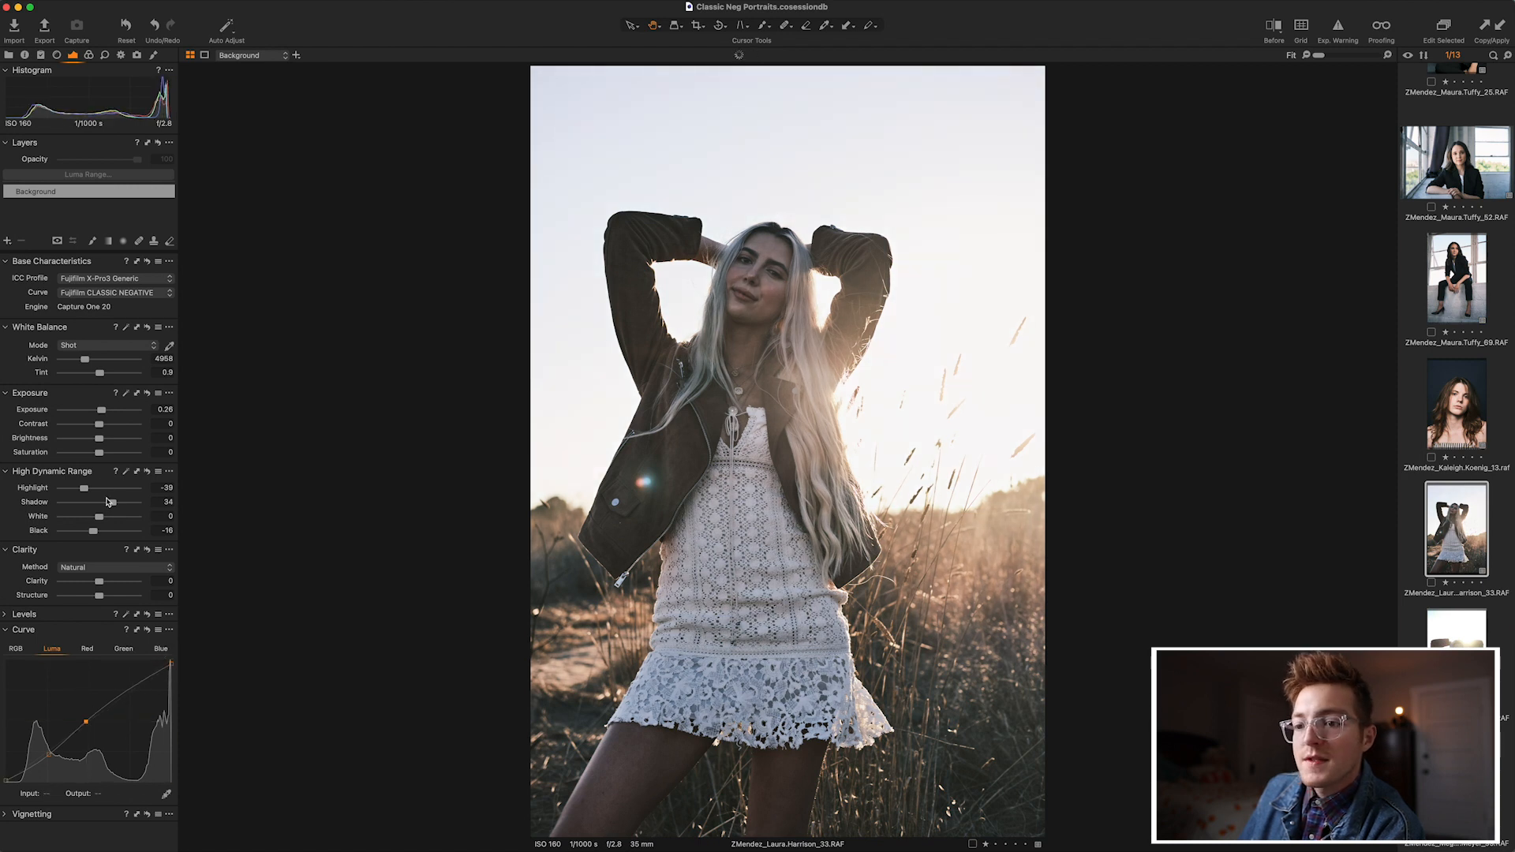
Raise the field portrait's exposure to about 0.9, set highlights to -65 and whites to -30, and compare before and after.
drag(107, 406, 110, 411)
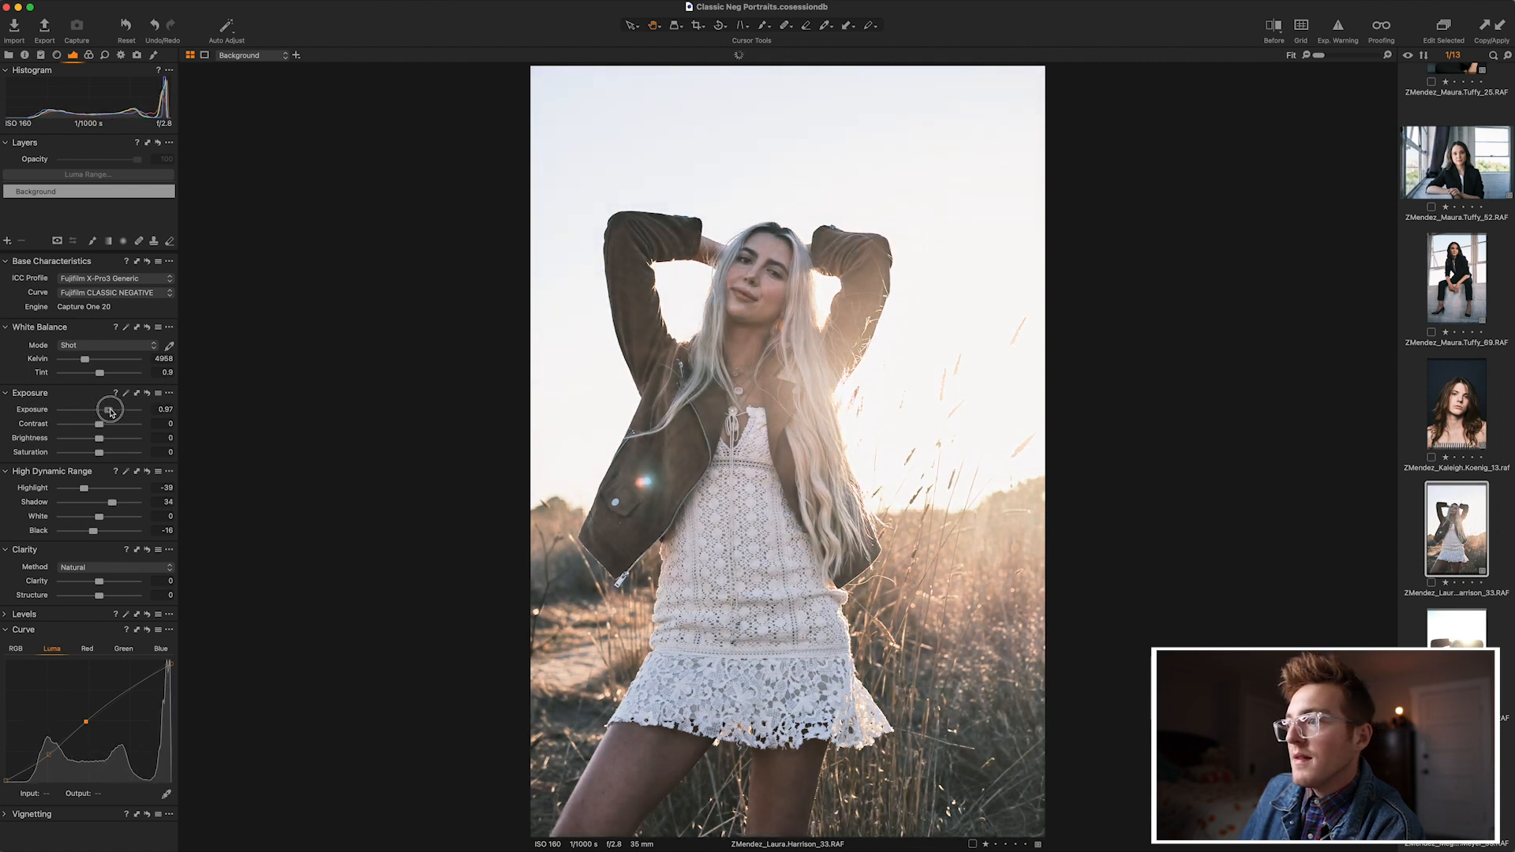
drag(84, 489, 90, 522)
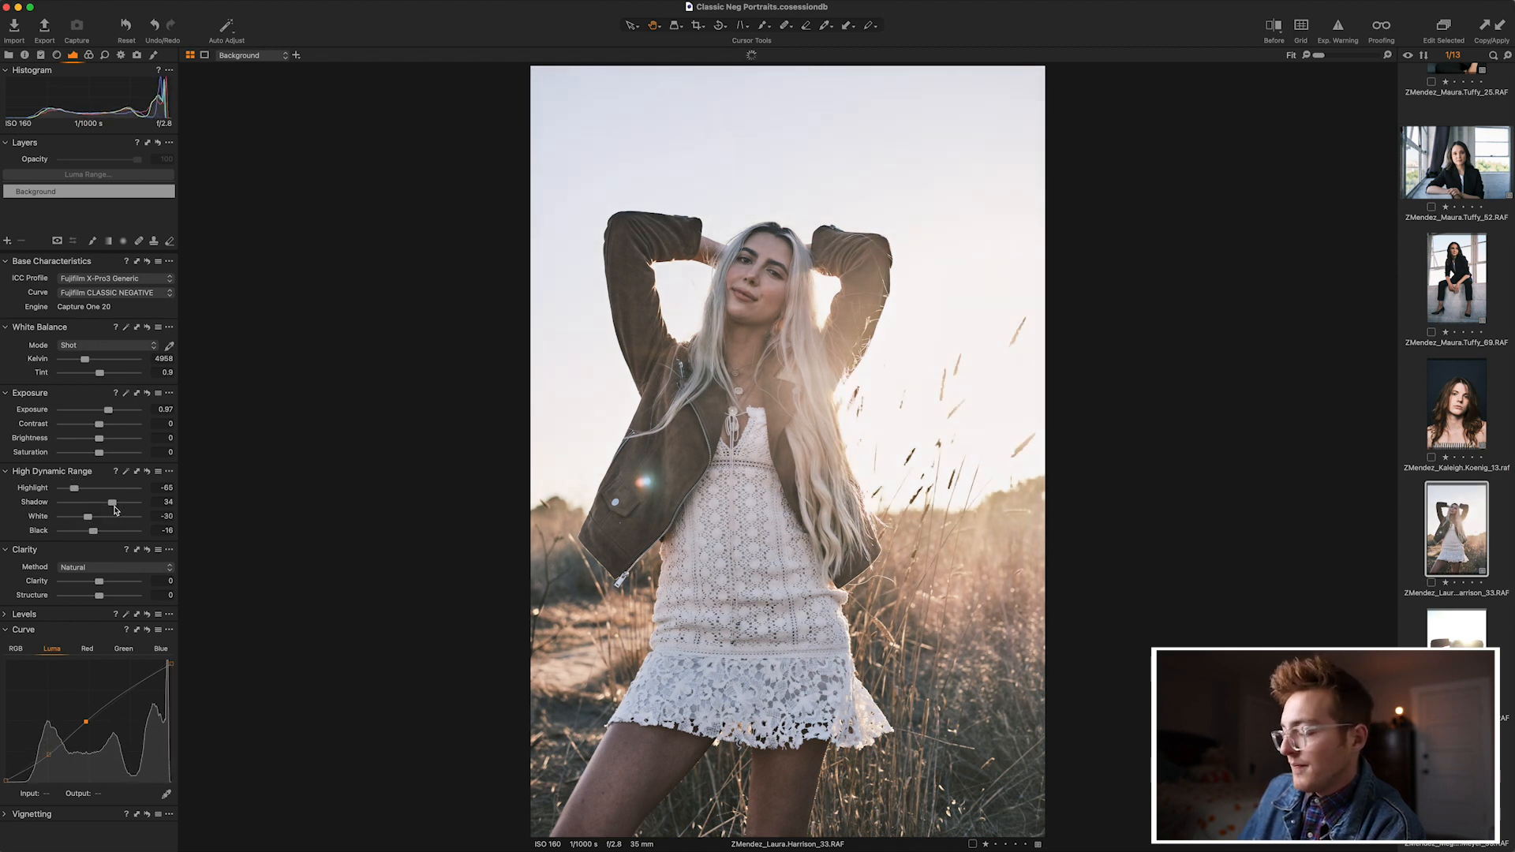
key(y)
key(y)
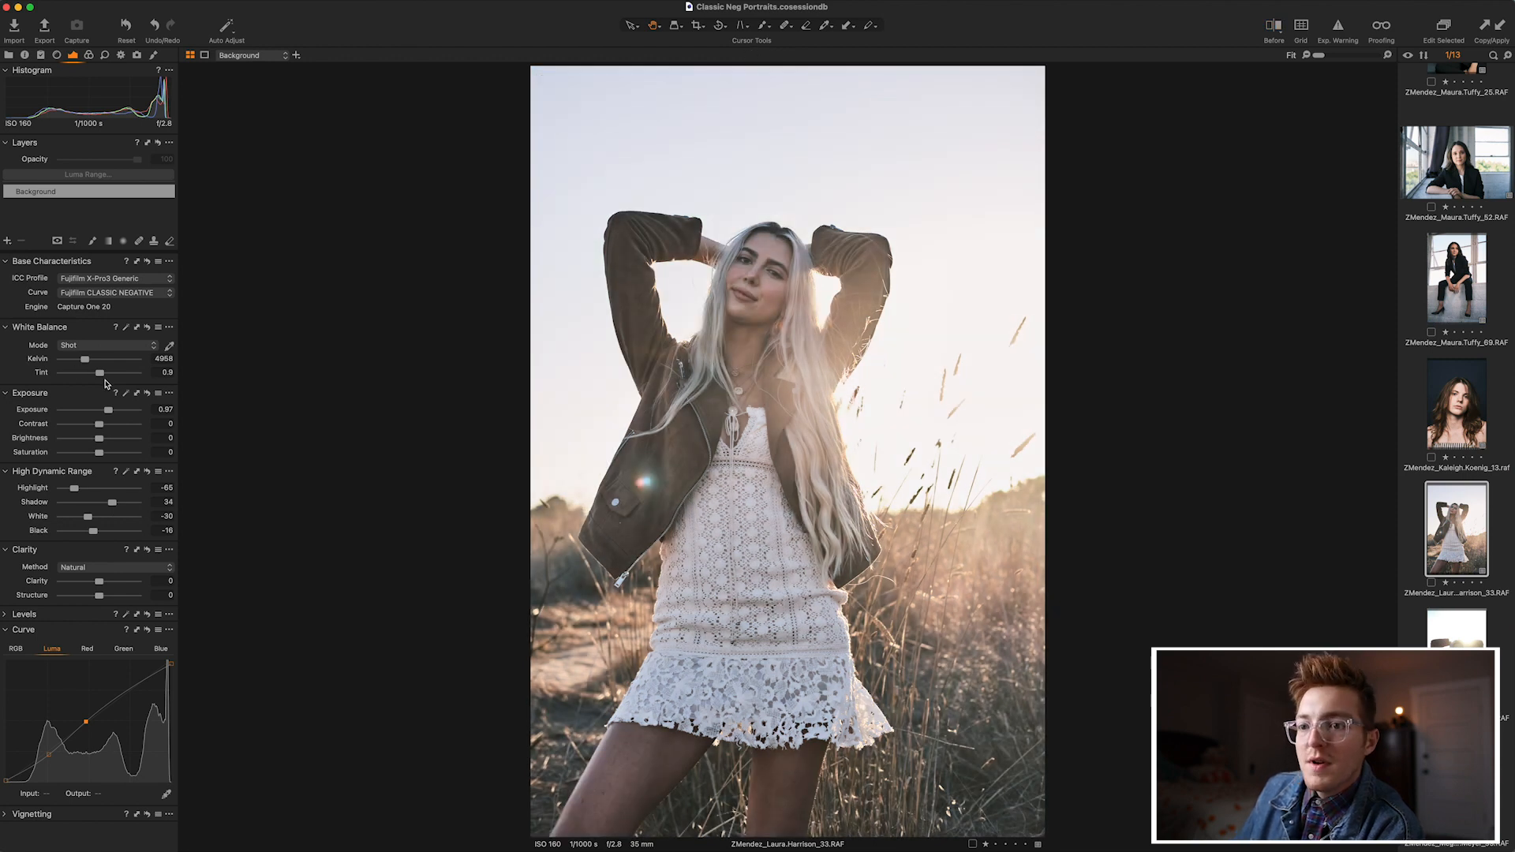
Warm the field portrait's white balance to 5750 Kelvin and compare it with the unedited version.
drag(87, 363, 91, 365)
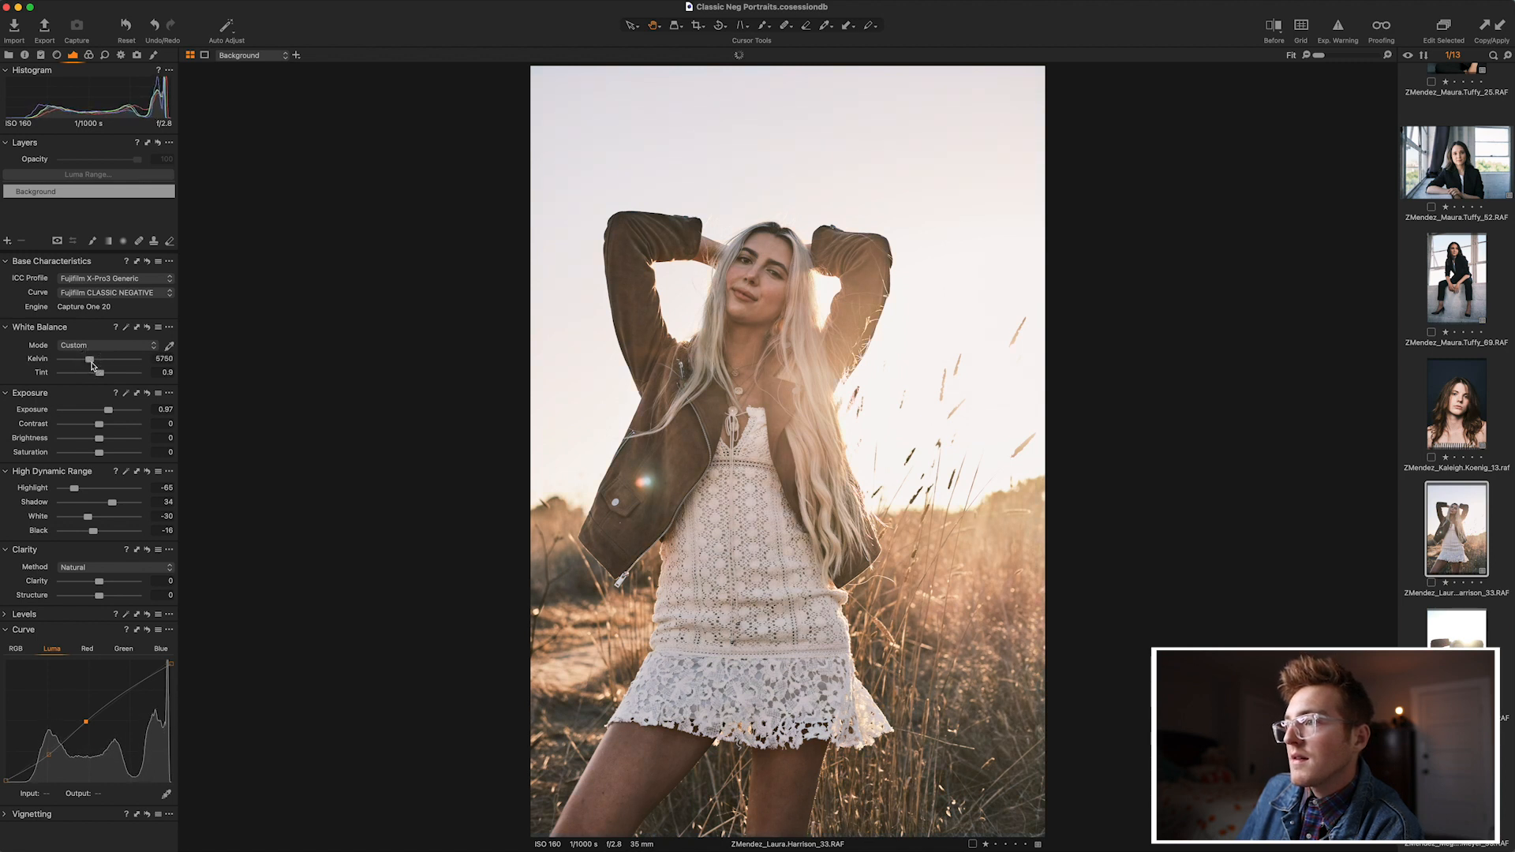
key(y)
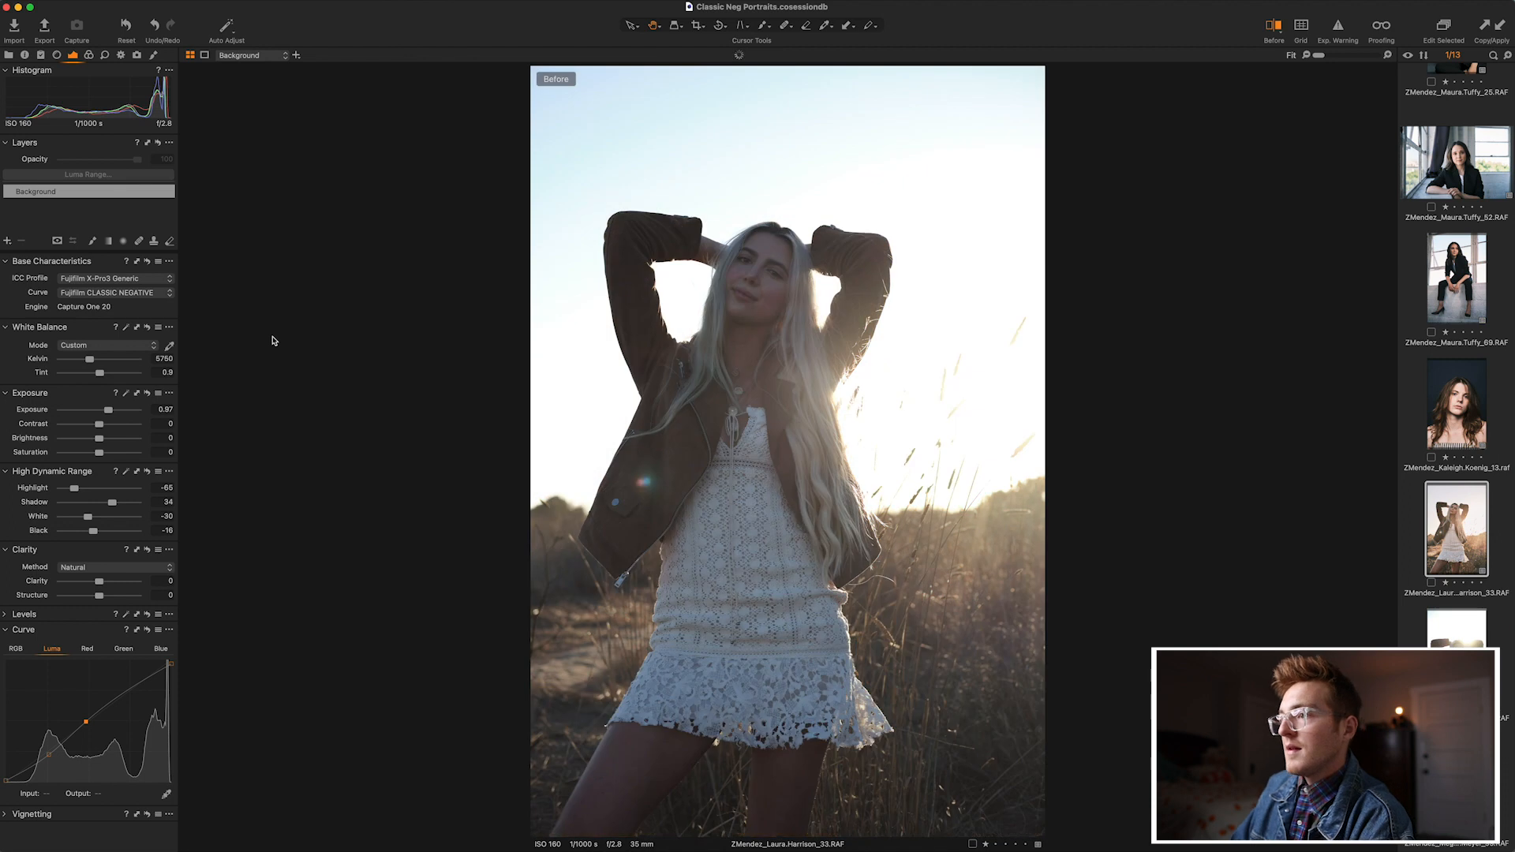
key(y)
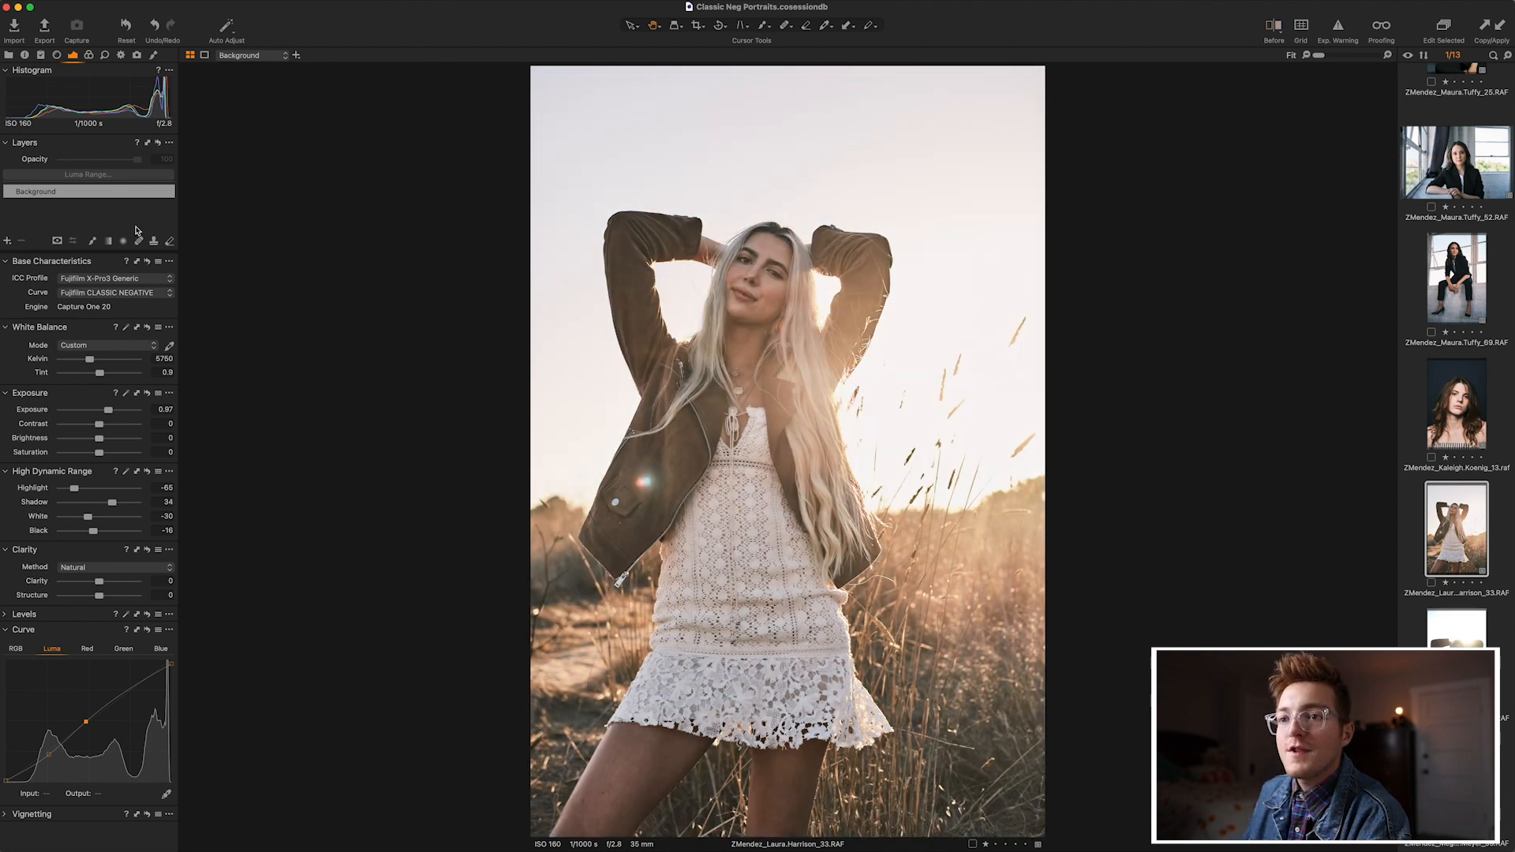
Add Silver Rich film grain with an impact of 32 to the field portrait and inspect it at 100% magnification.
click(105, 55)
click(120, 495)
click(95, 507)
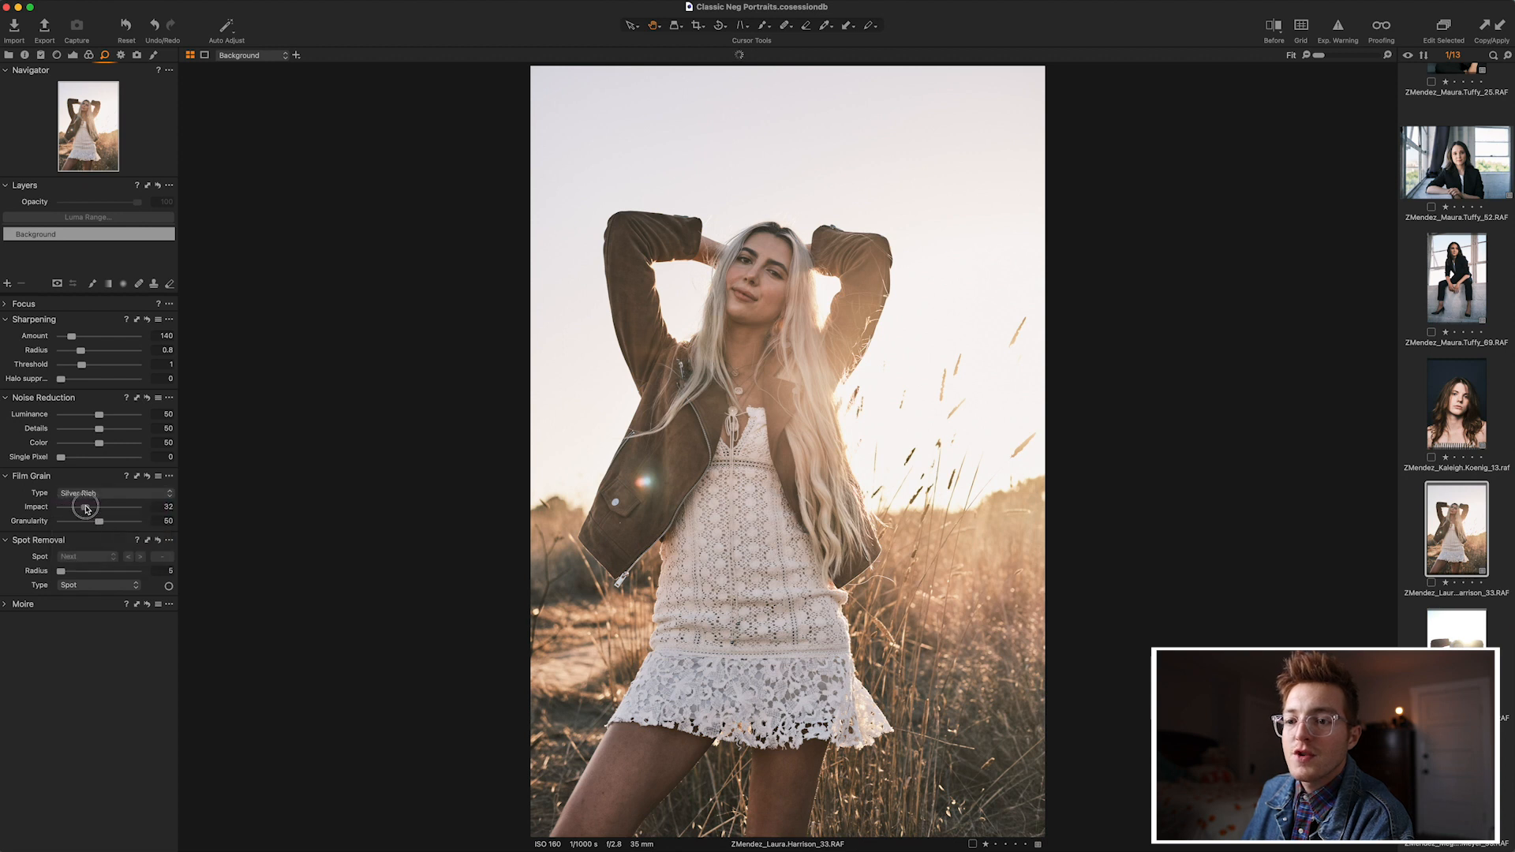
click(770, 305)
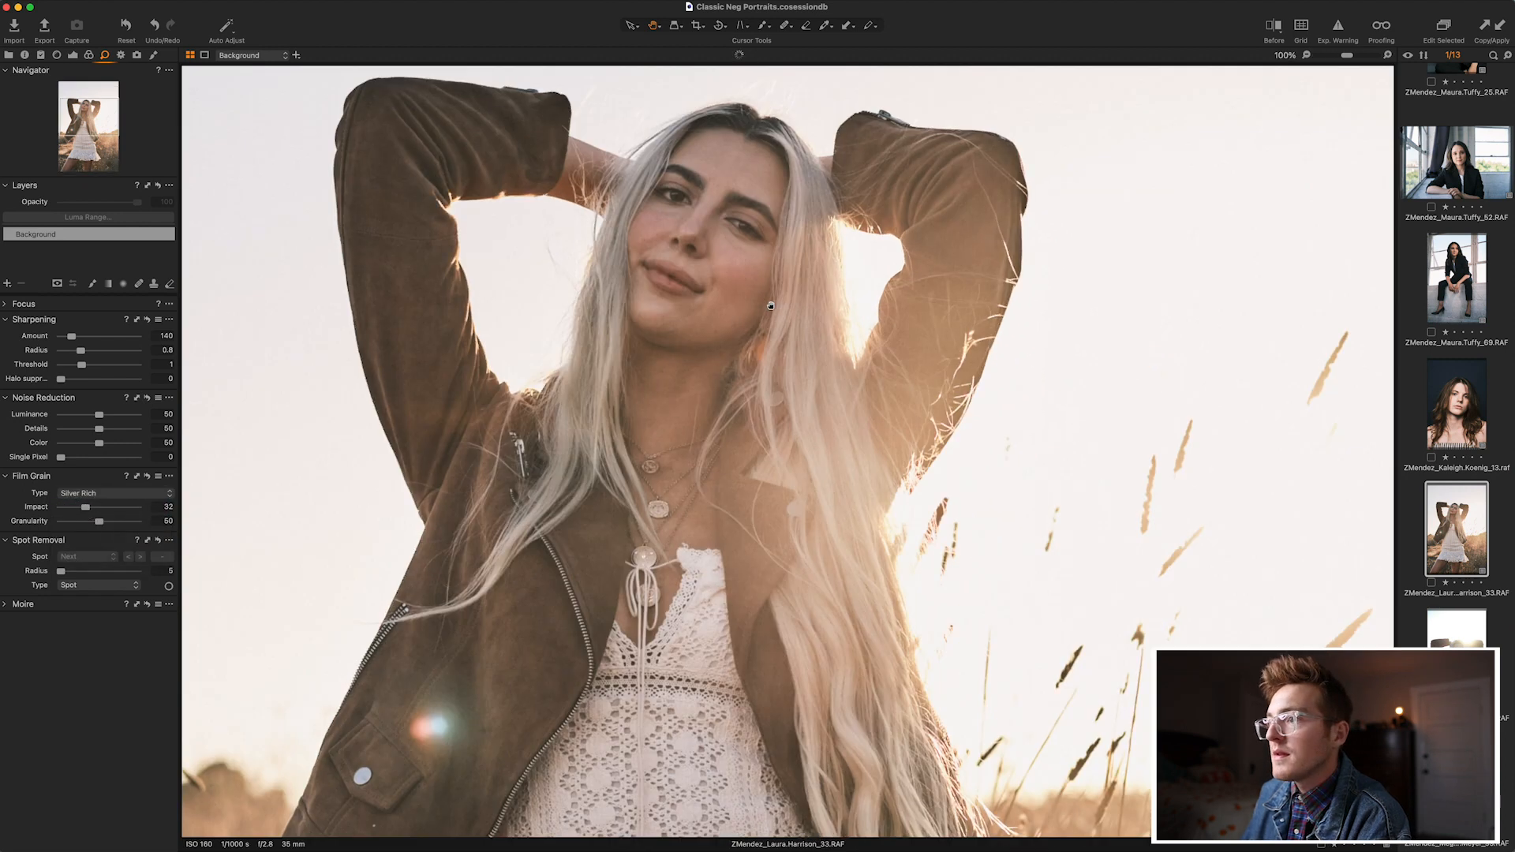
click(771, 305)
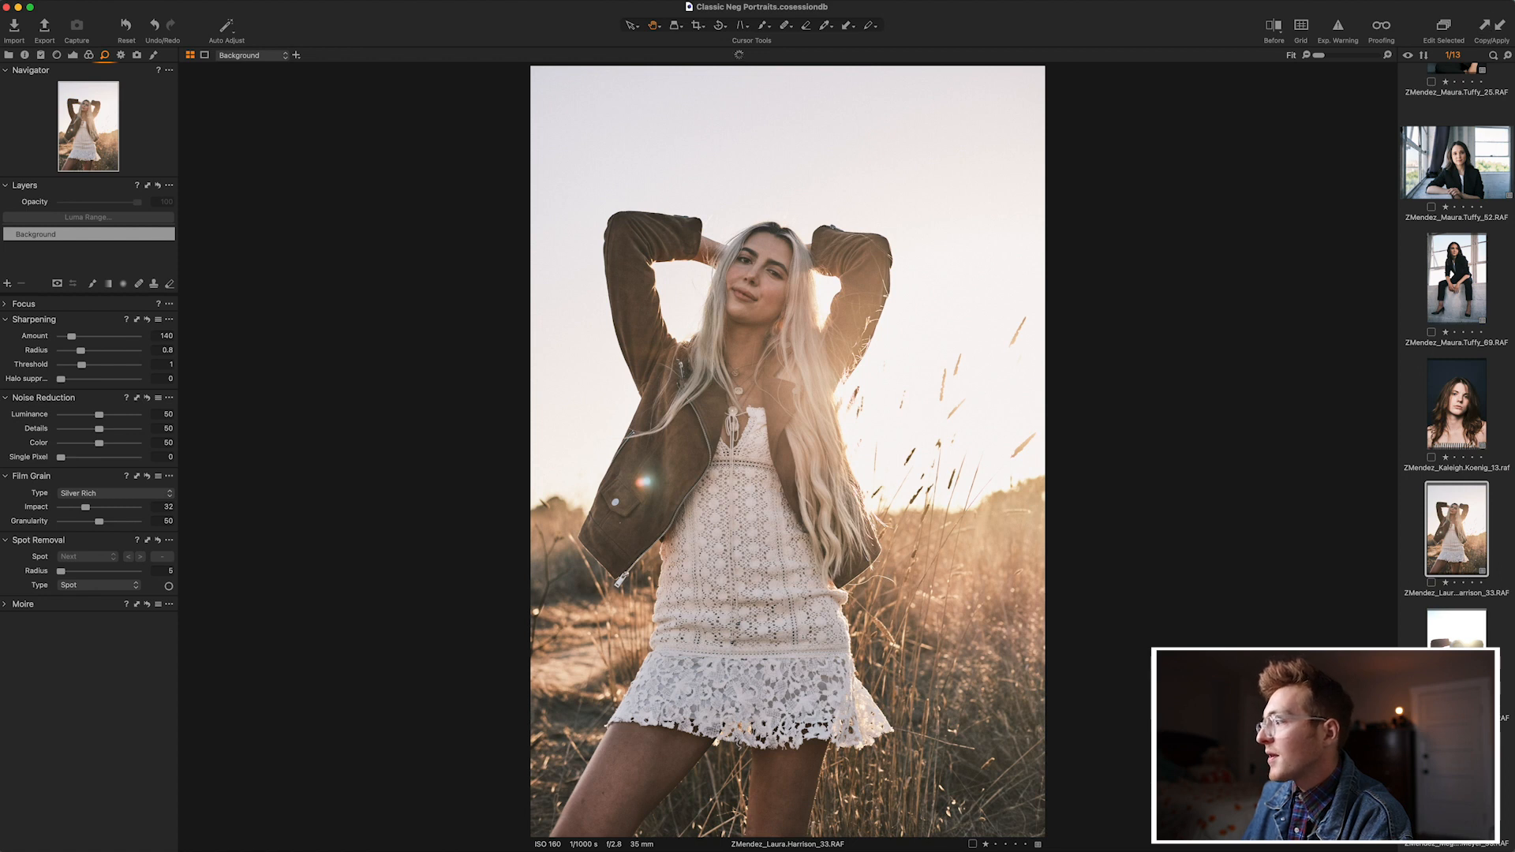
Copy the field portrait's adjustments to the next, smiling portrait, and set exposure 0.71, contrast 7, highlights -72 and whites -41.
key(Right)
click(1499, 32)
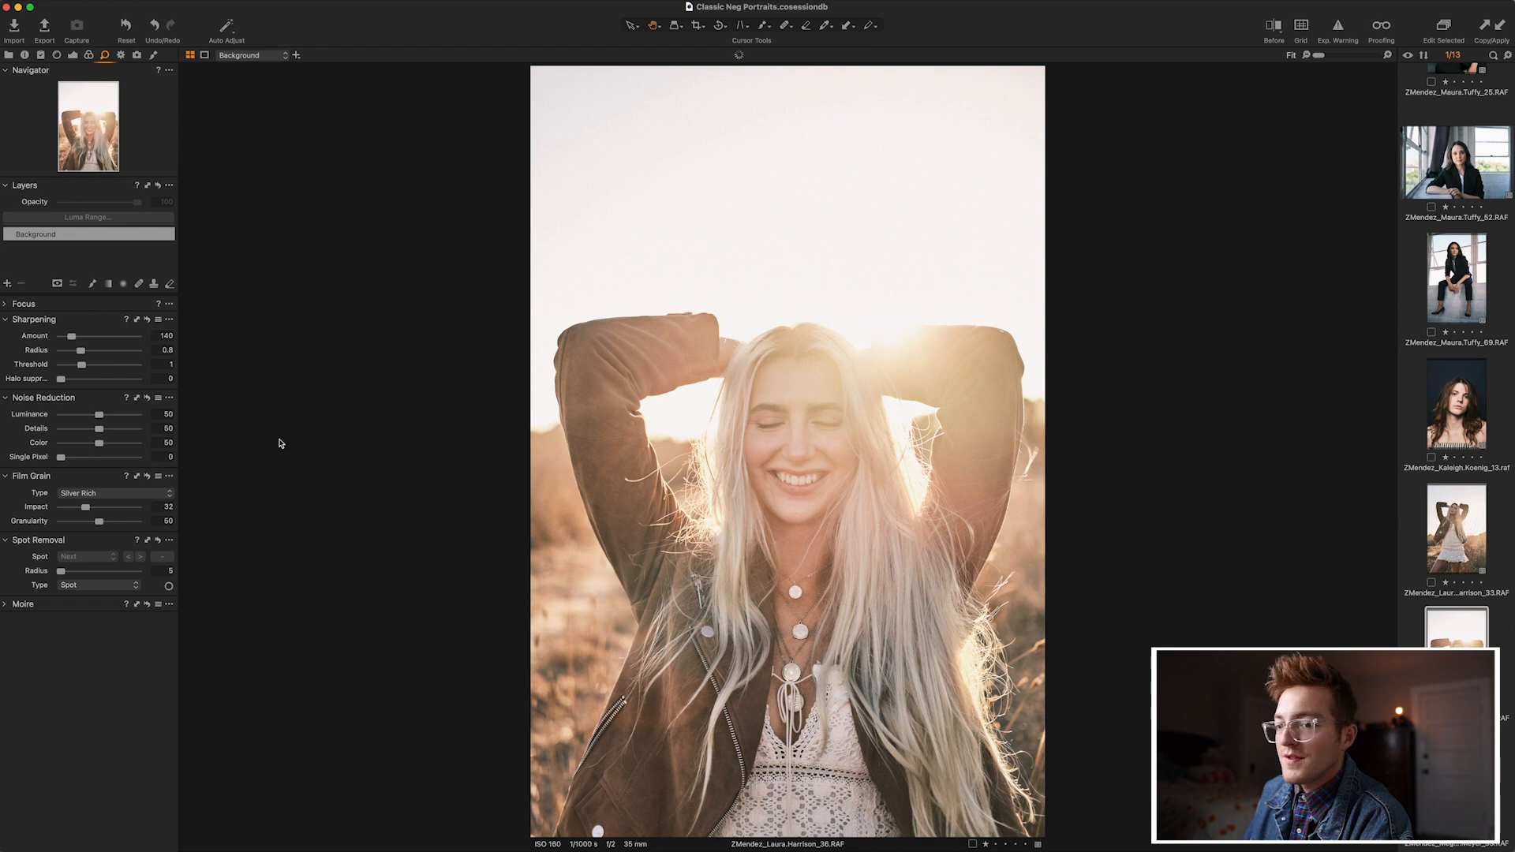
click(74, 56)
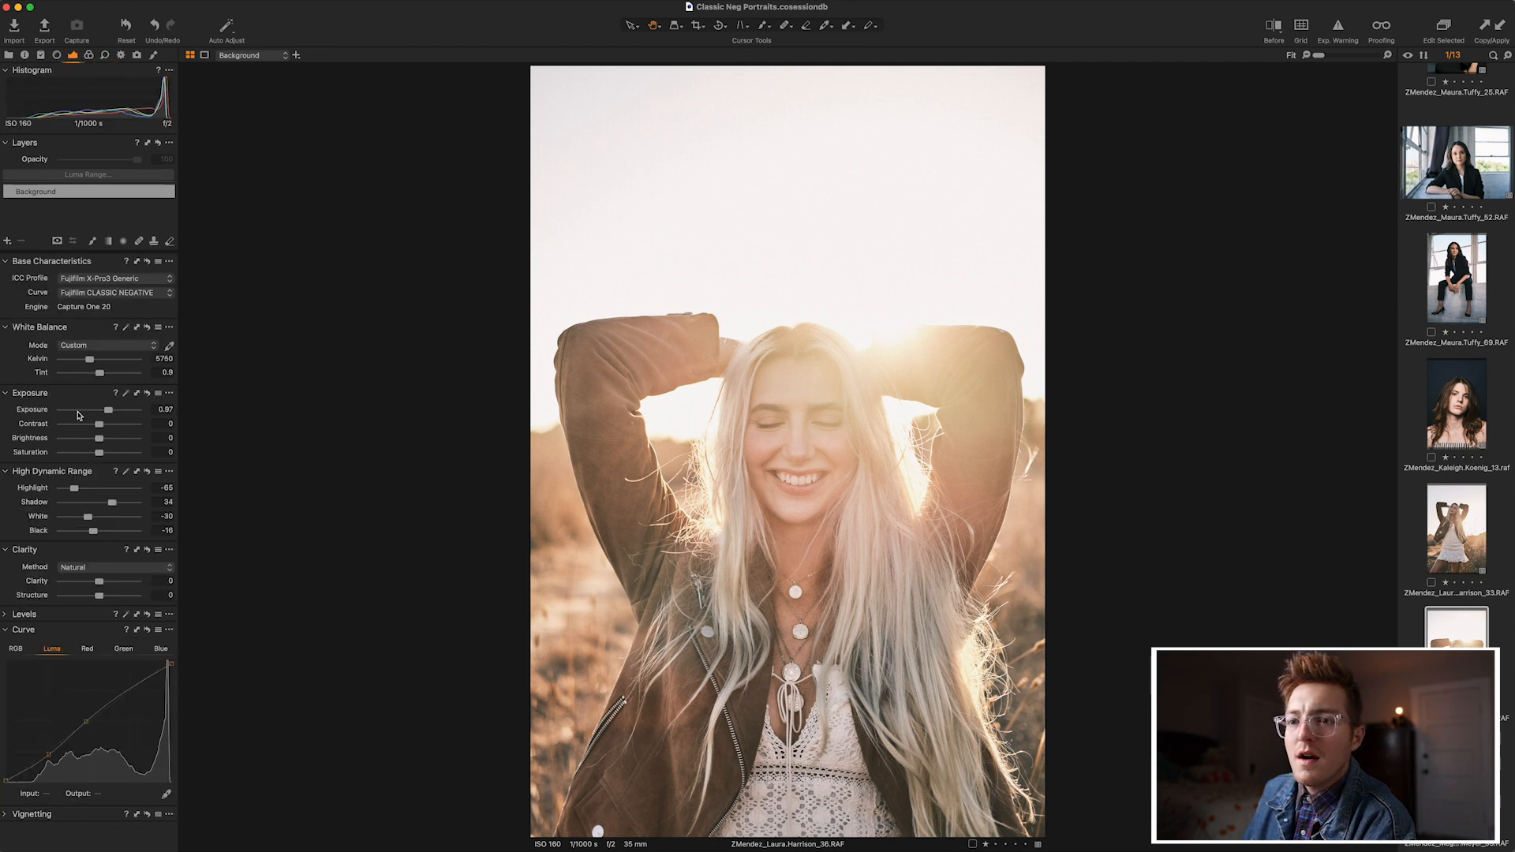
drag(102, 430, 107, 412)
drag(89, 520, 73, 491)
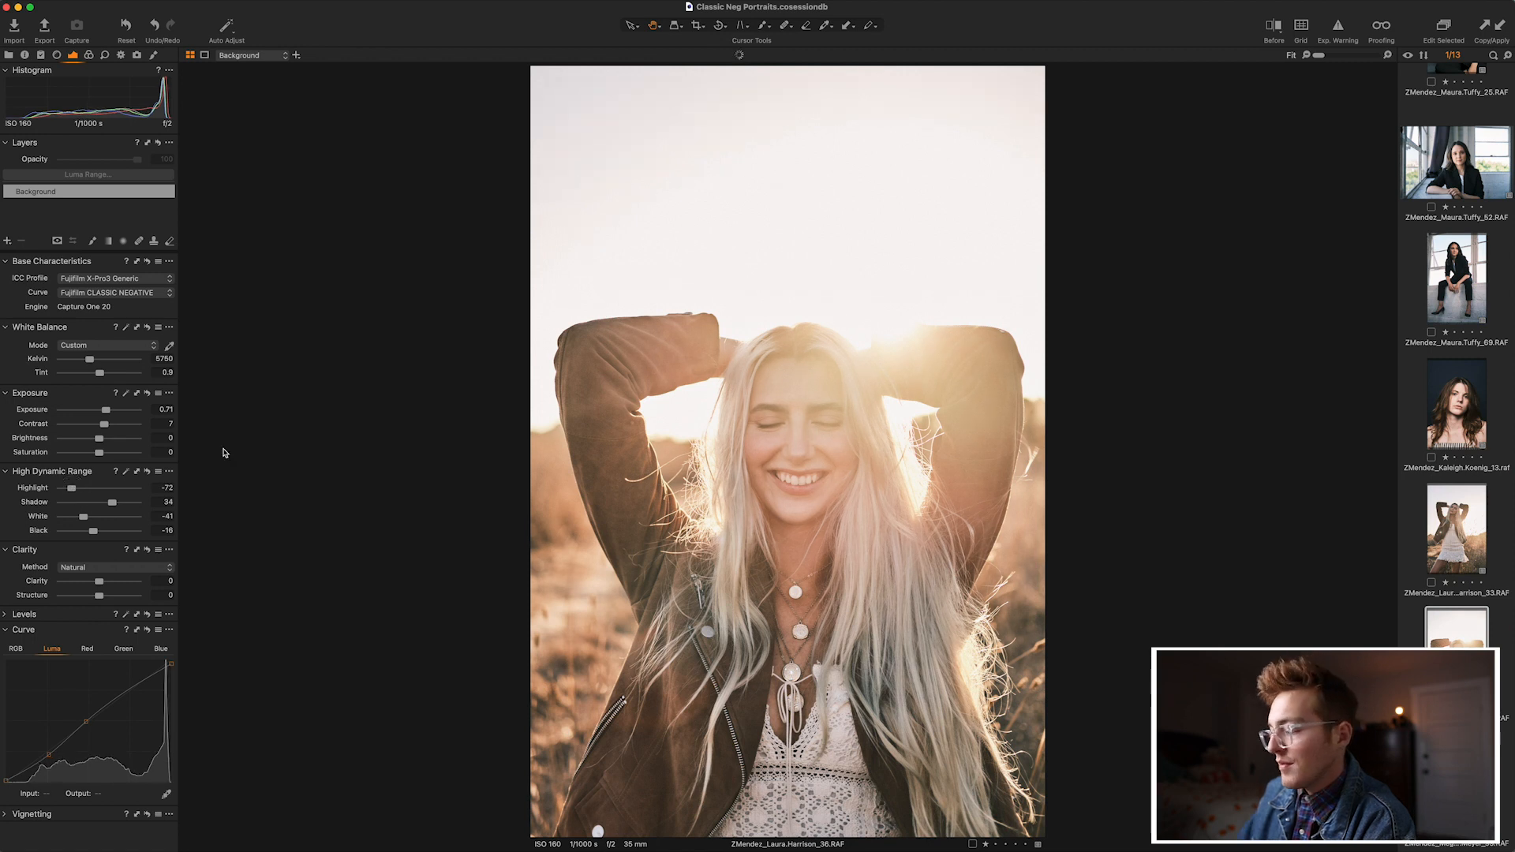
Compare the smiling backlit portrait before and after its adjustments.
key(y)
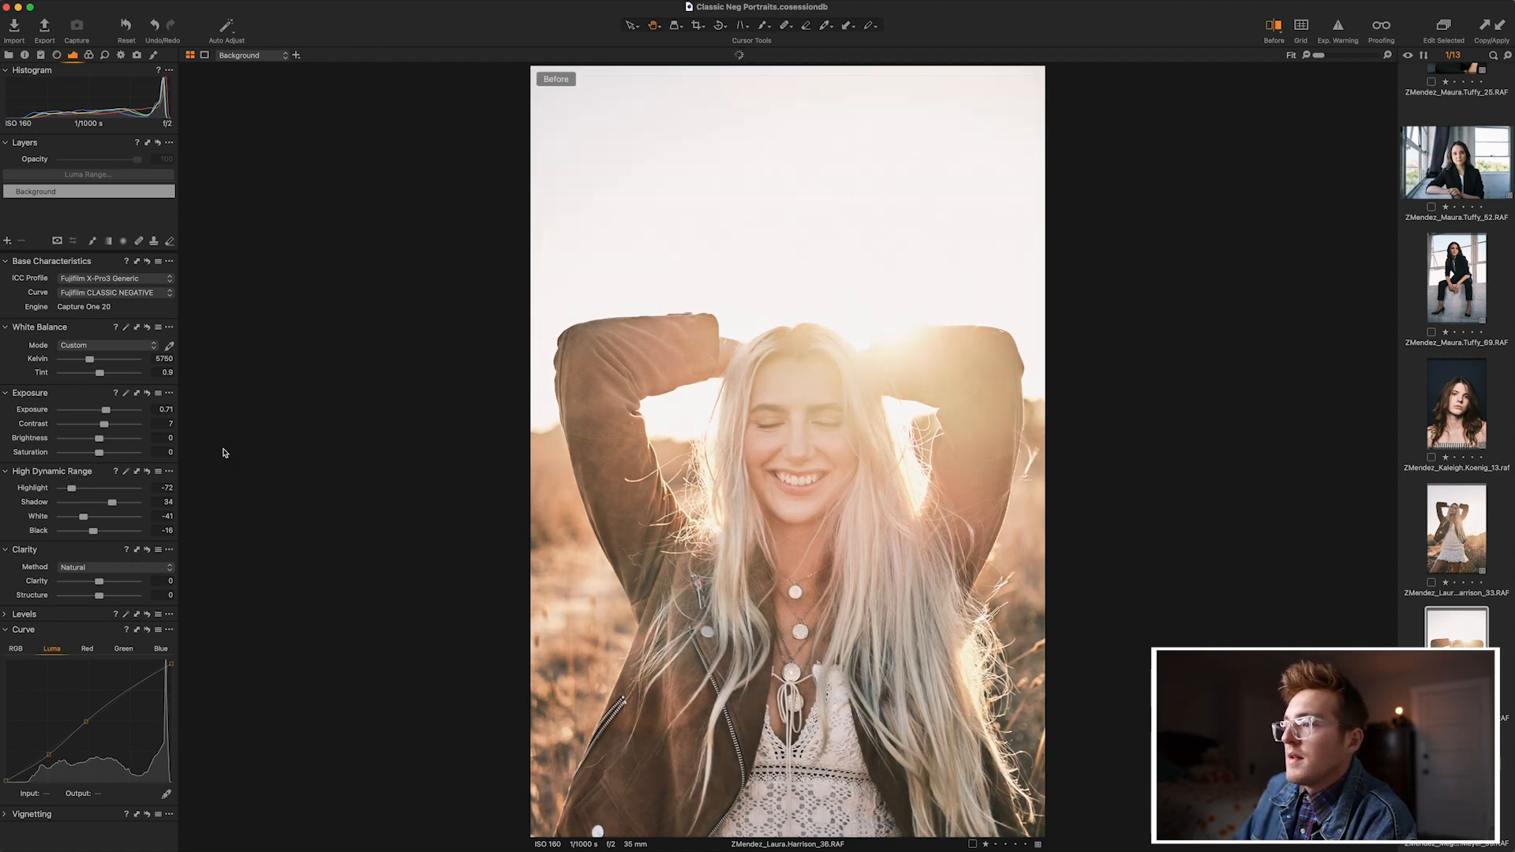
key(y)
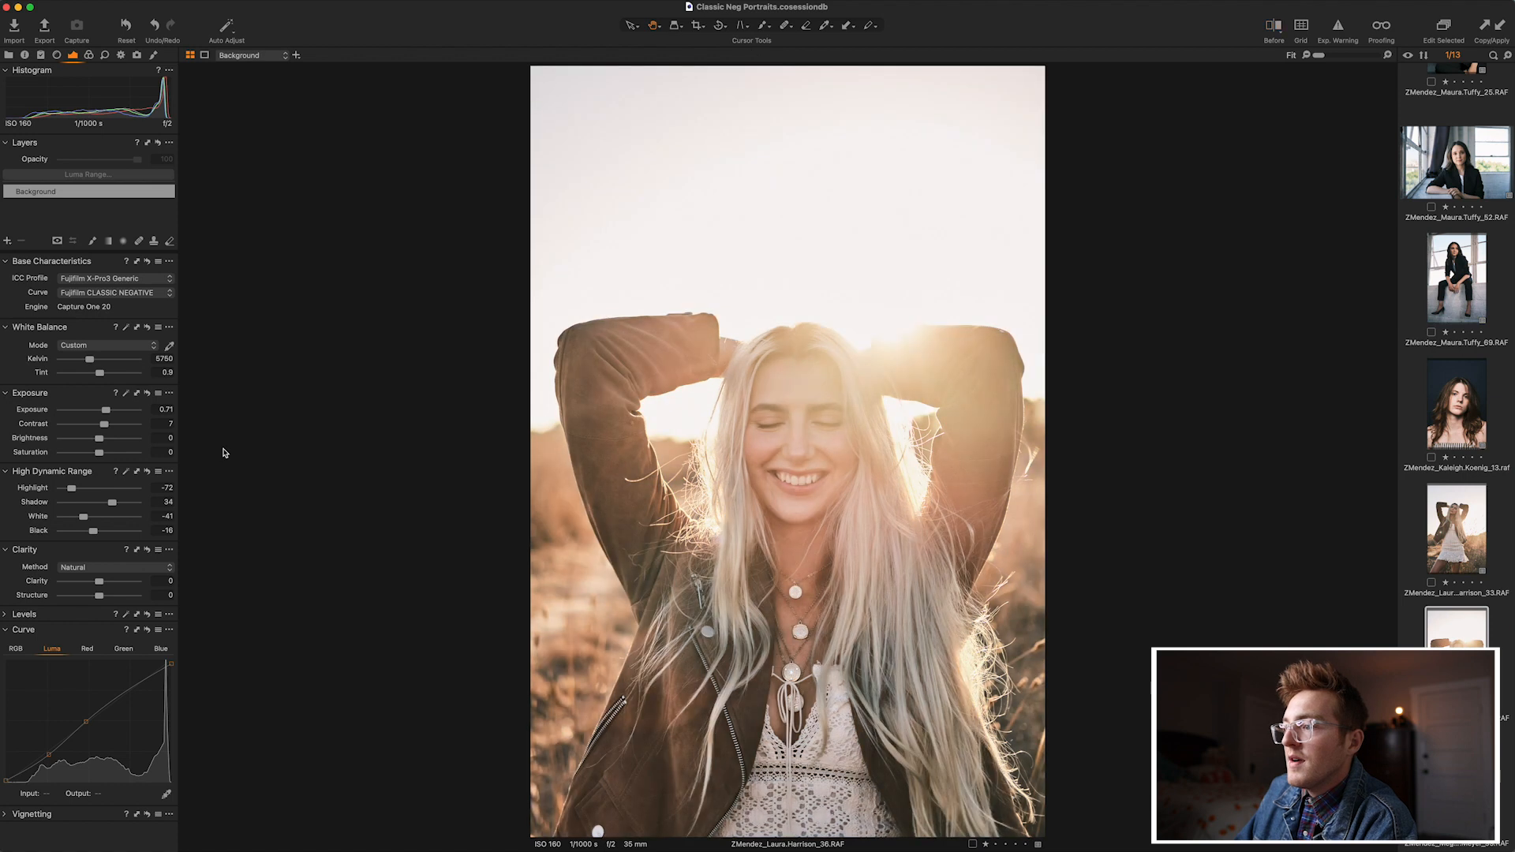
key(y)
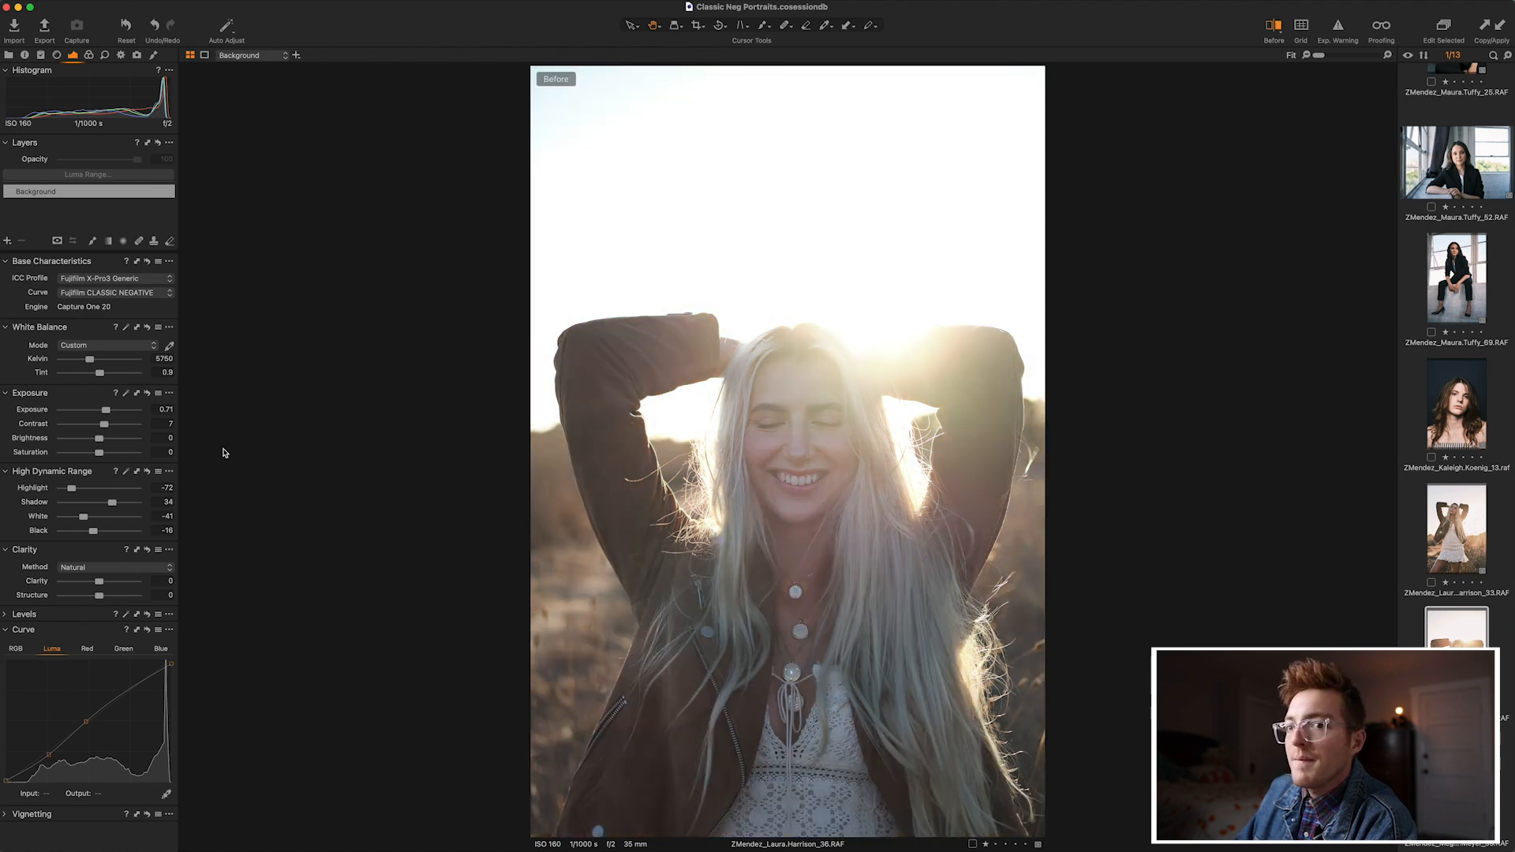
Apply the Fujifilm CLASSIC NEGATIVE curve to the garden portrait of the woman in the black blazer and compare it with the unedited version.
key(y)
scroll(1460, 553, down, 3)
click(1471, 634)
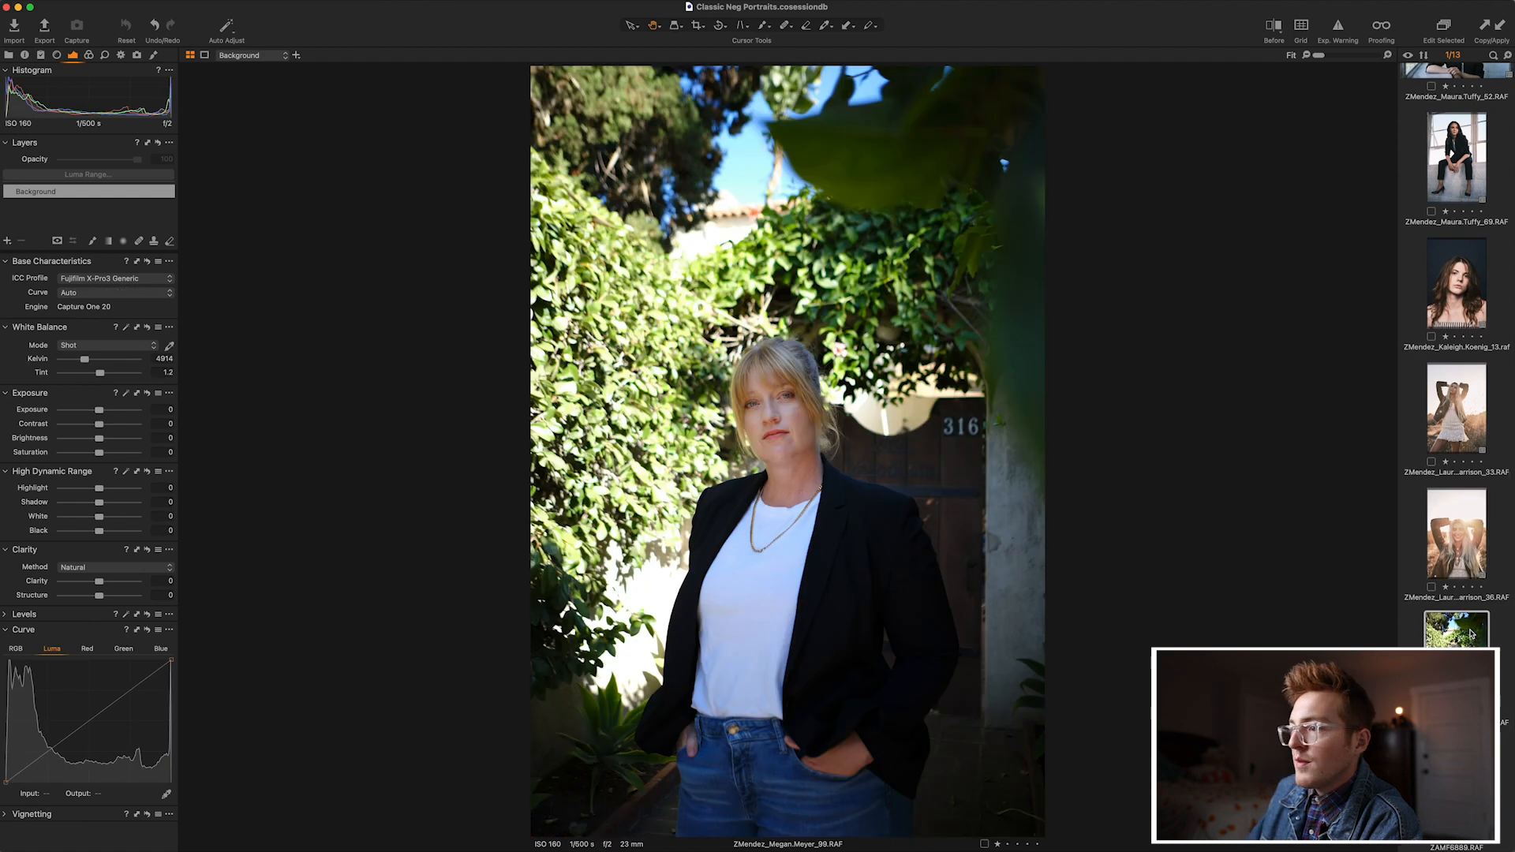
click(143, 294)
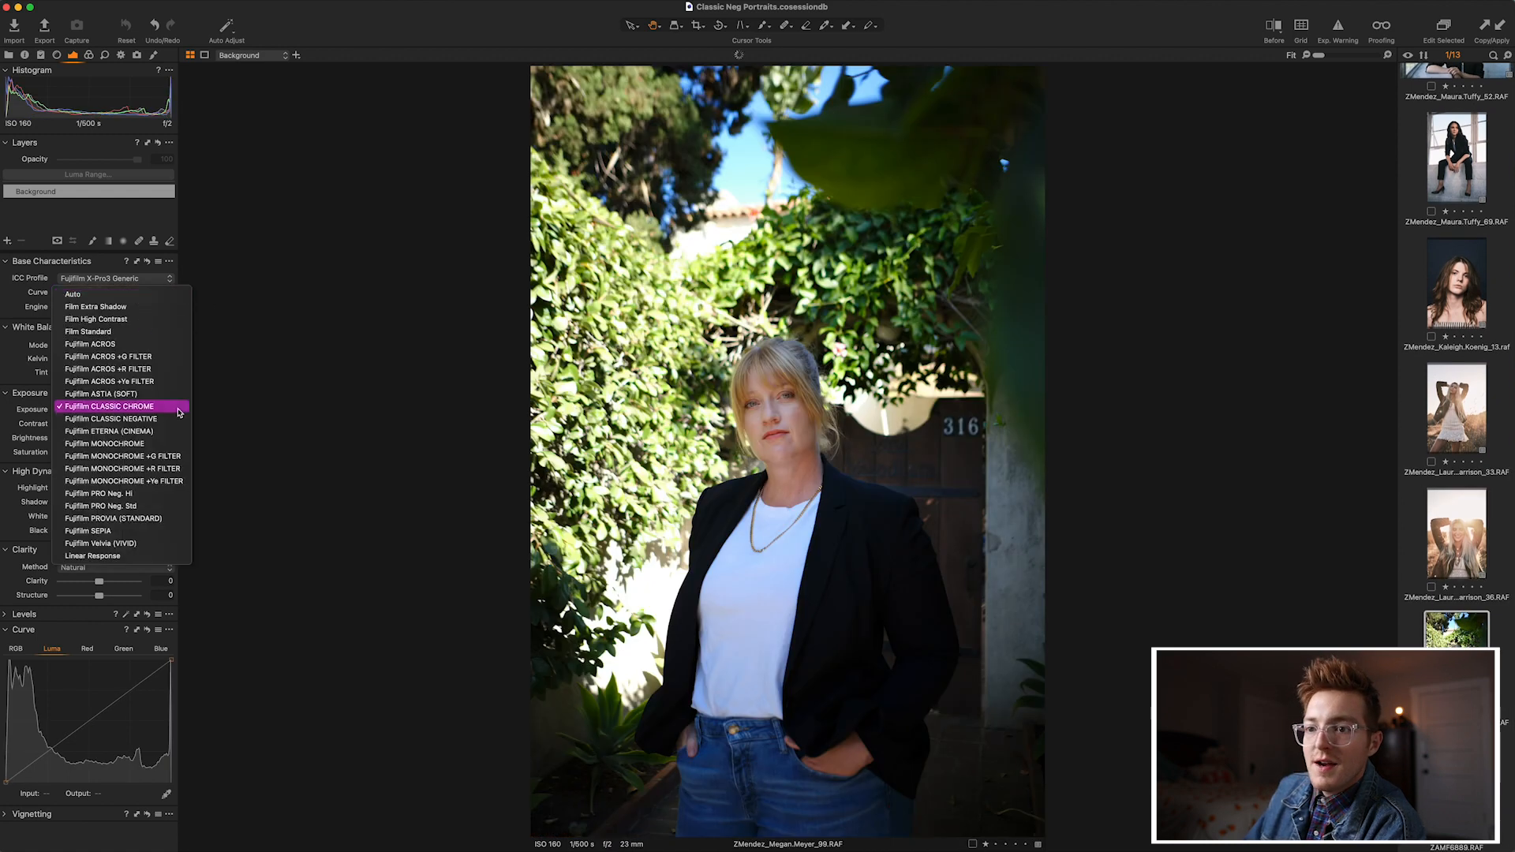
click(146, 419)
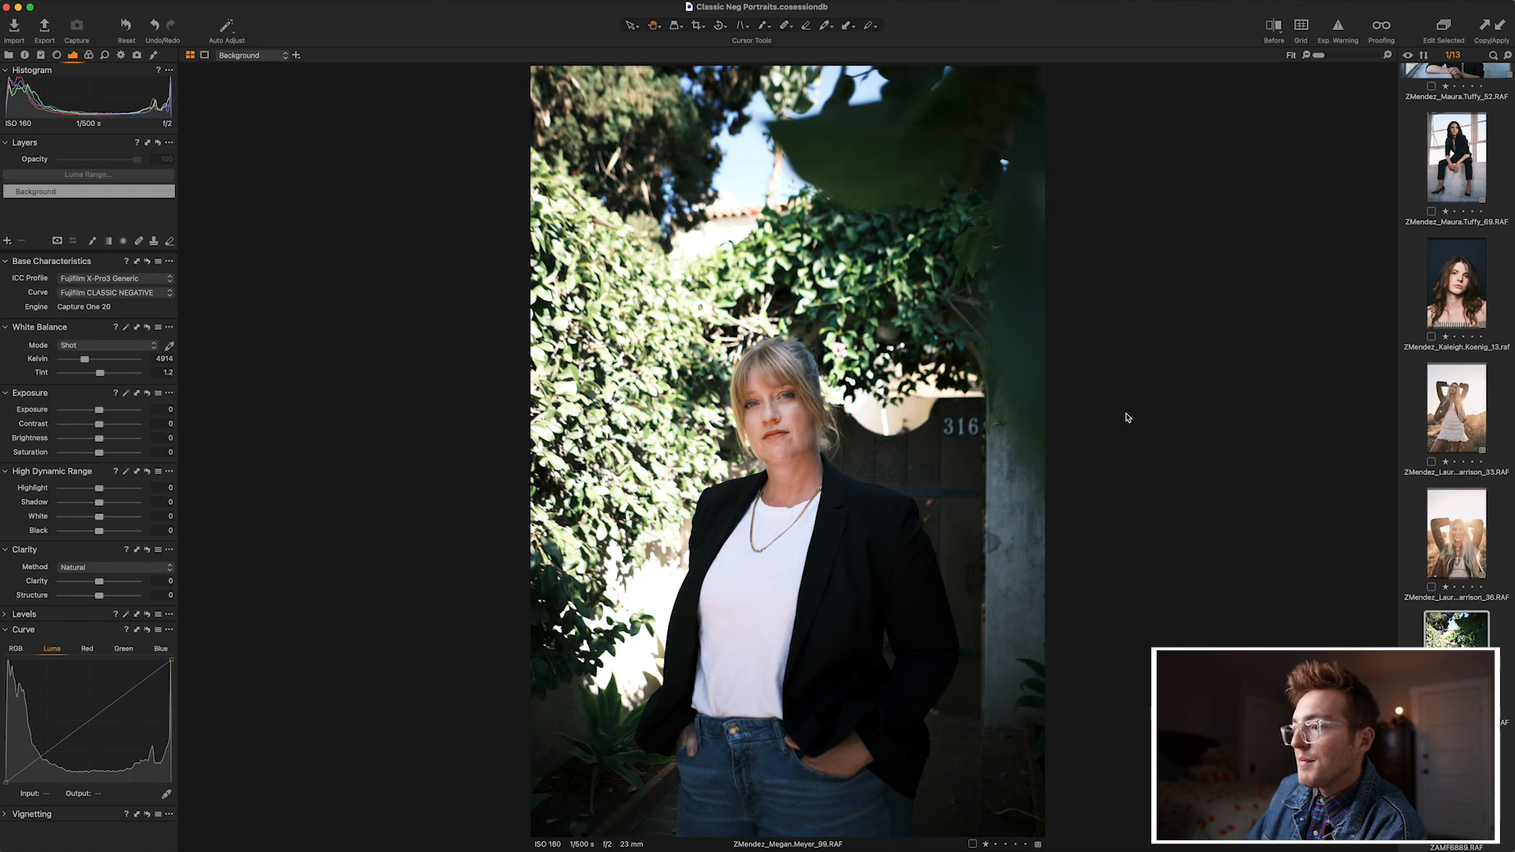
key(y)
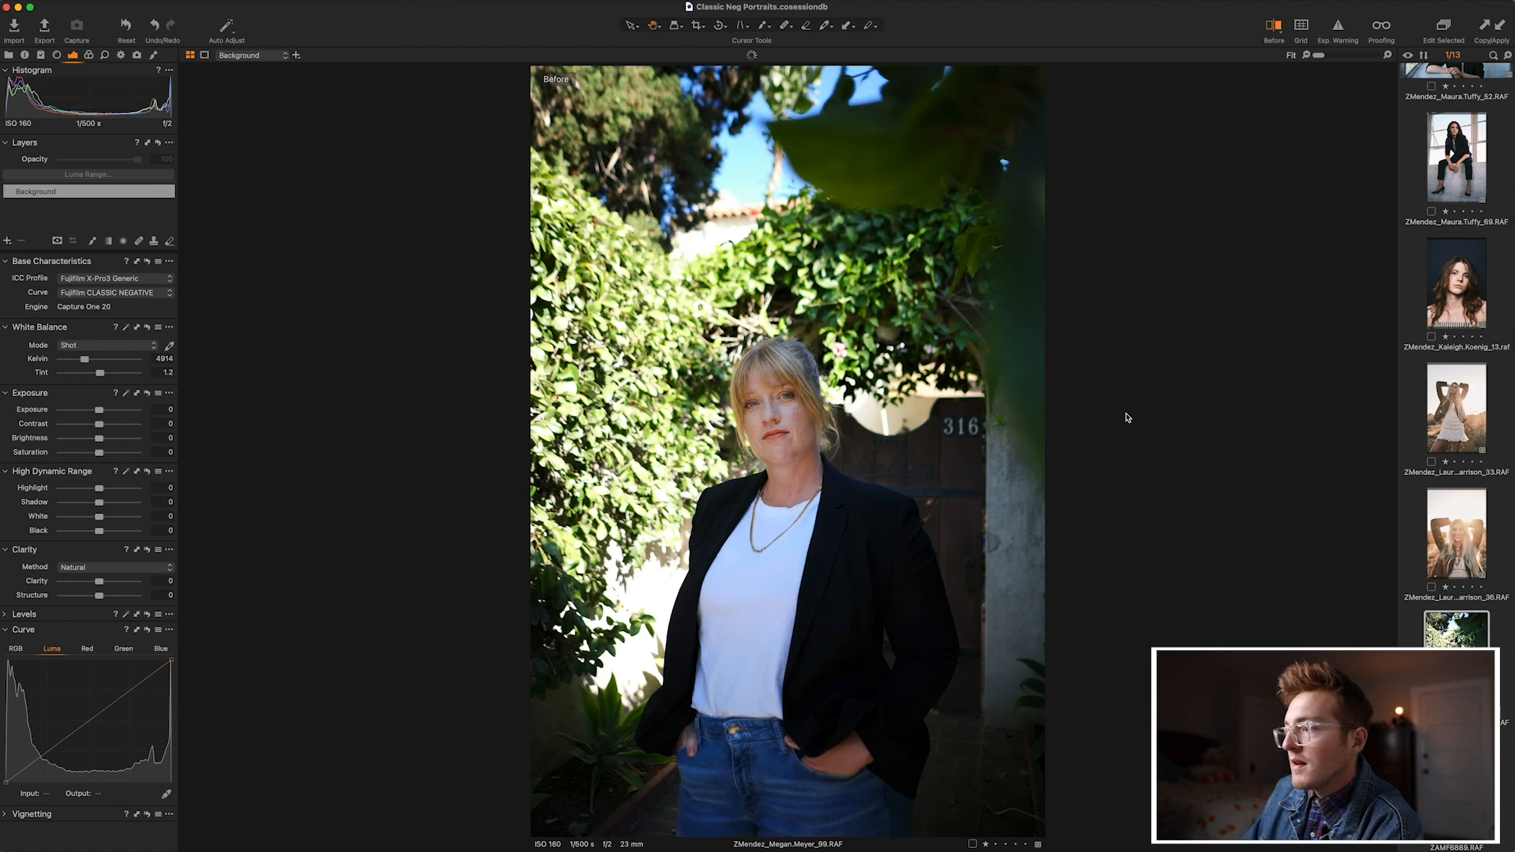
key(y)
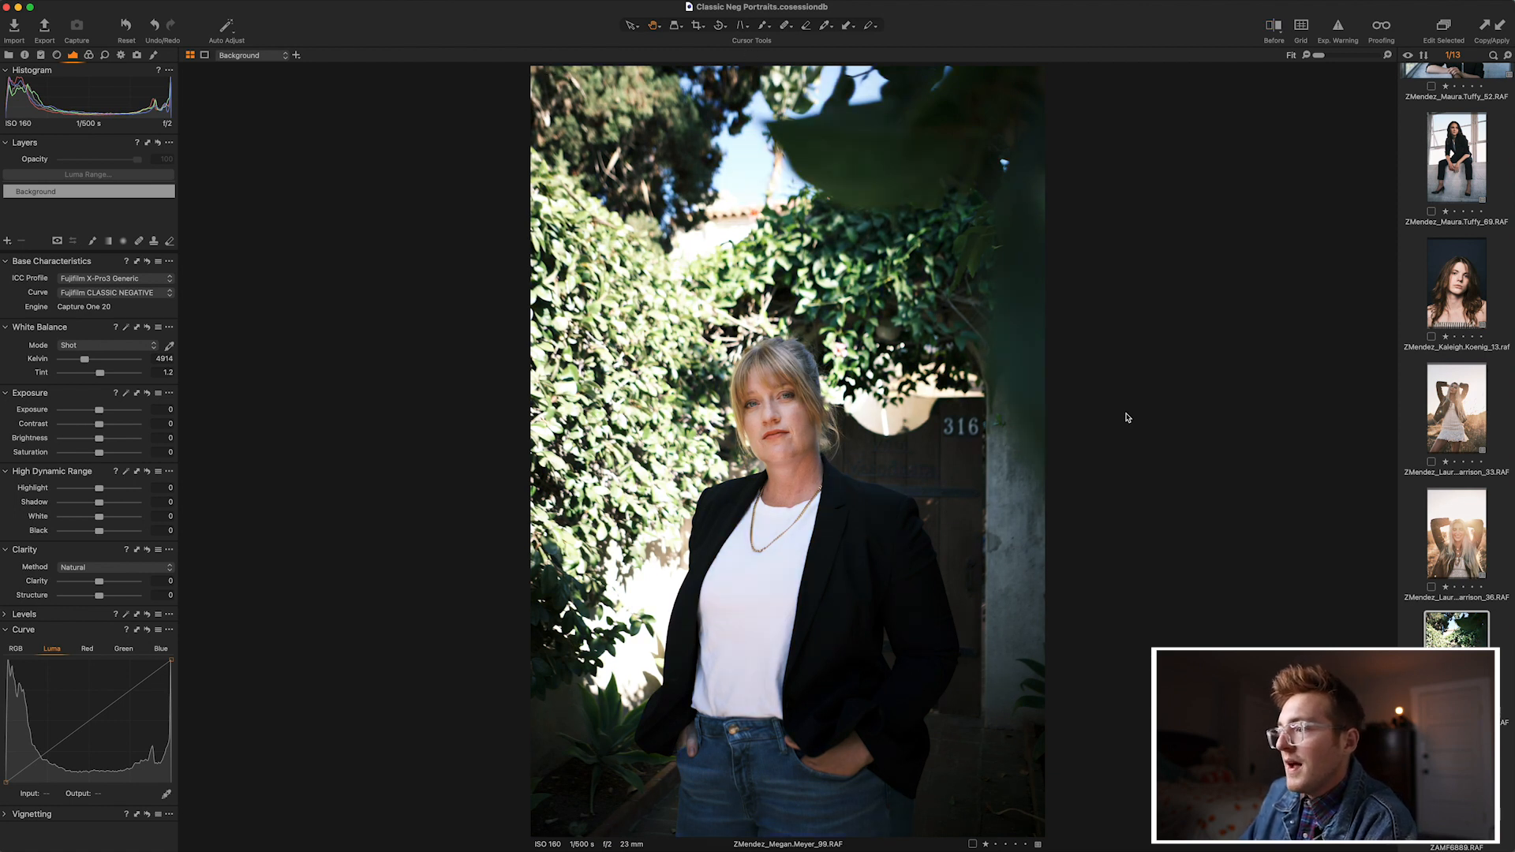
key(y)
key(y)
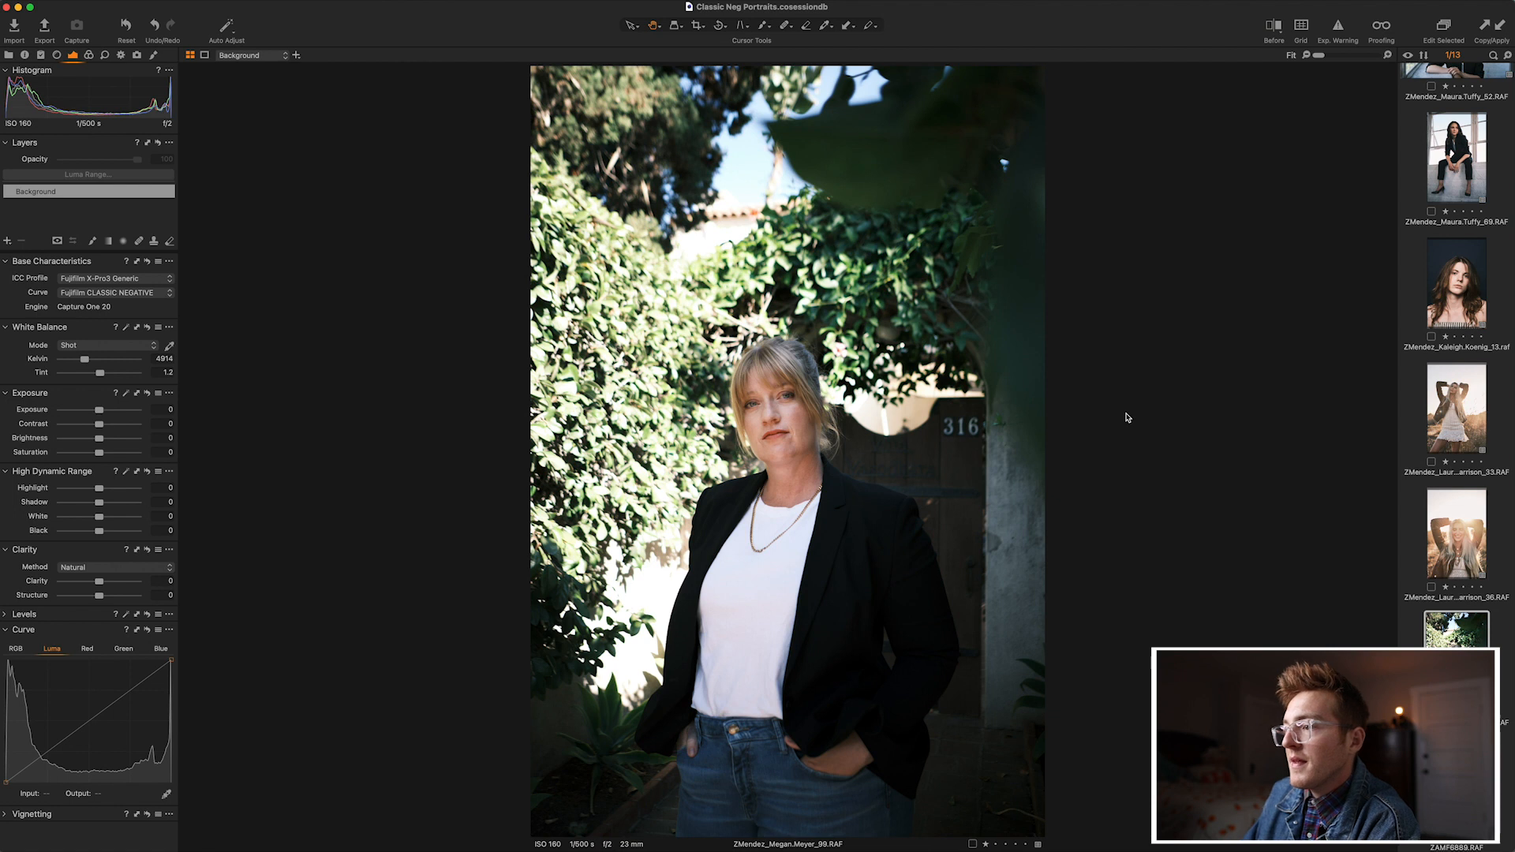
Set the garden portrait's highlights to -60, shadows 10 and blacks -5, and shape a gentle luma S-curve with lifted blacks and lowered whites.
drag(101, 495, 99, 535)
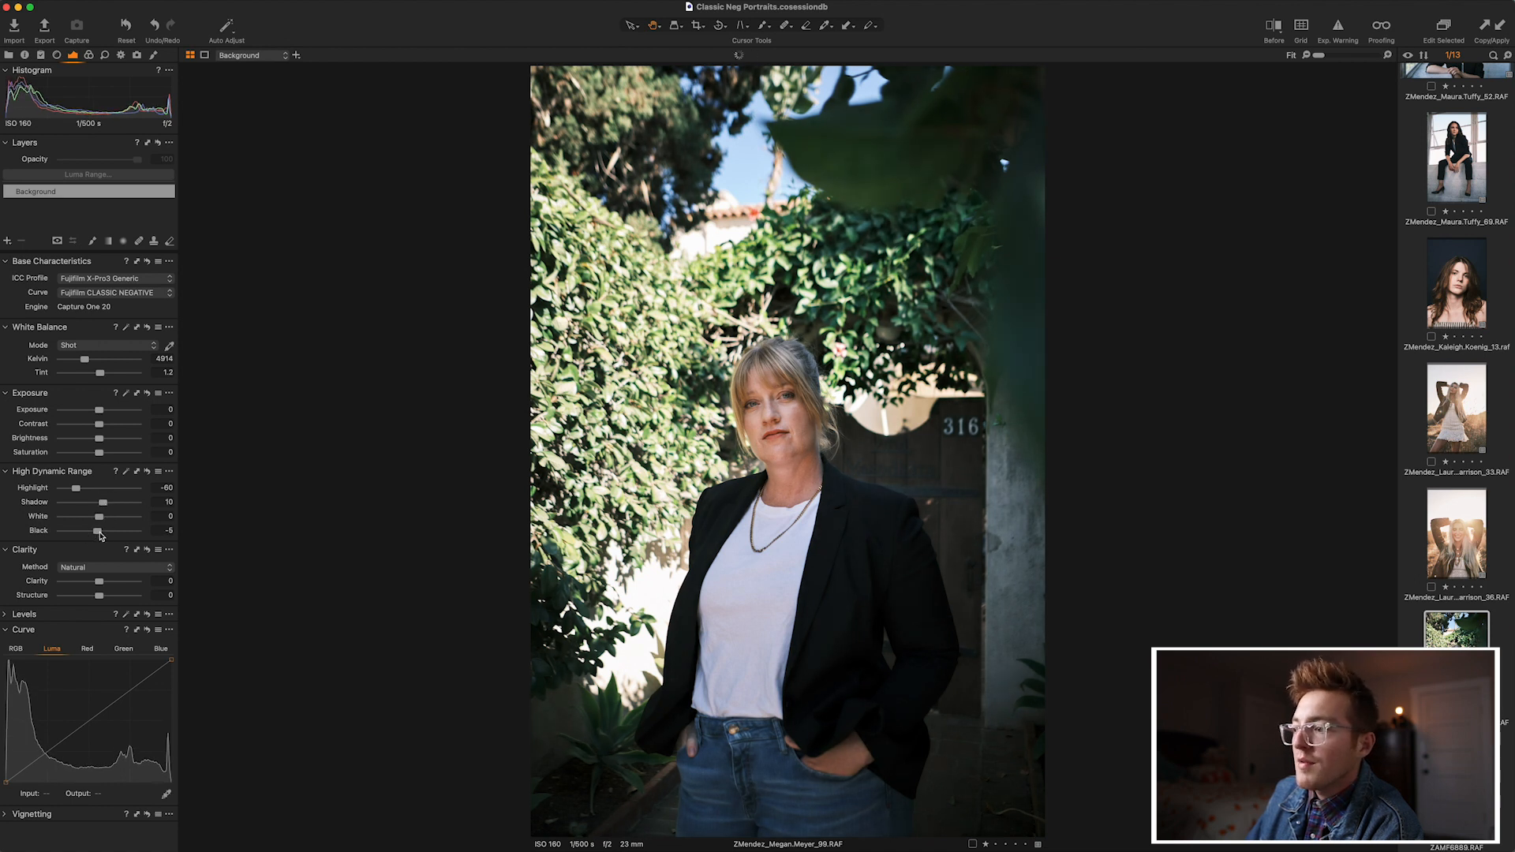
drag(90, 719, 48, 751)
drag(128, 688, 129, 686)
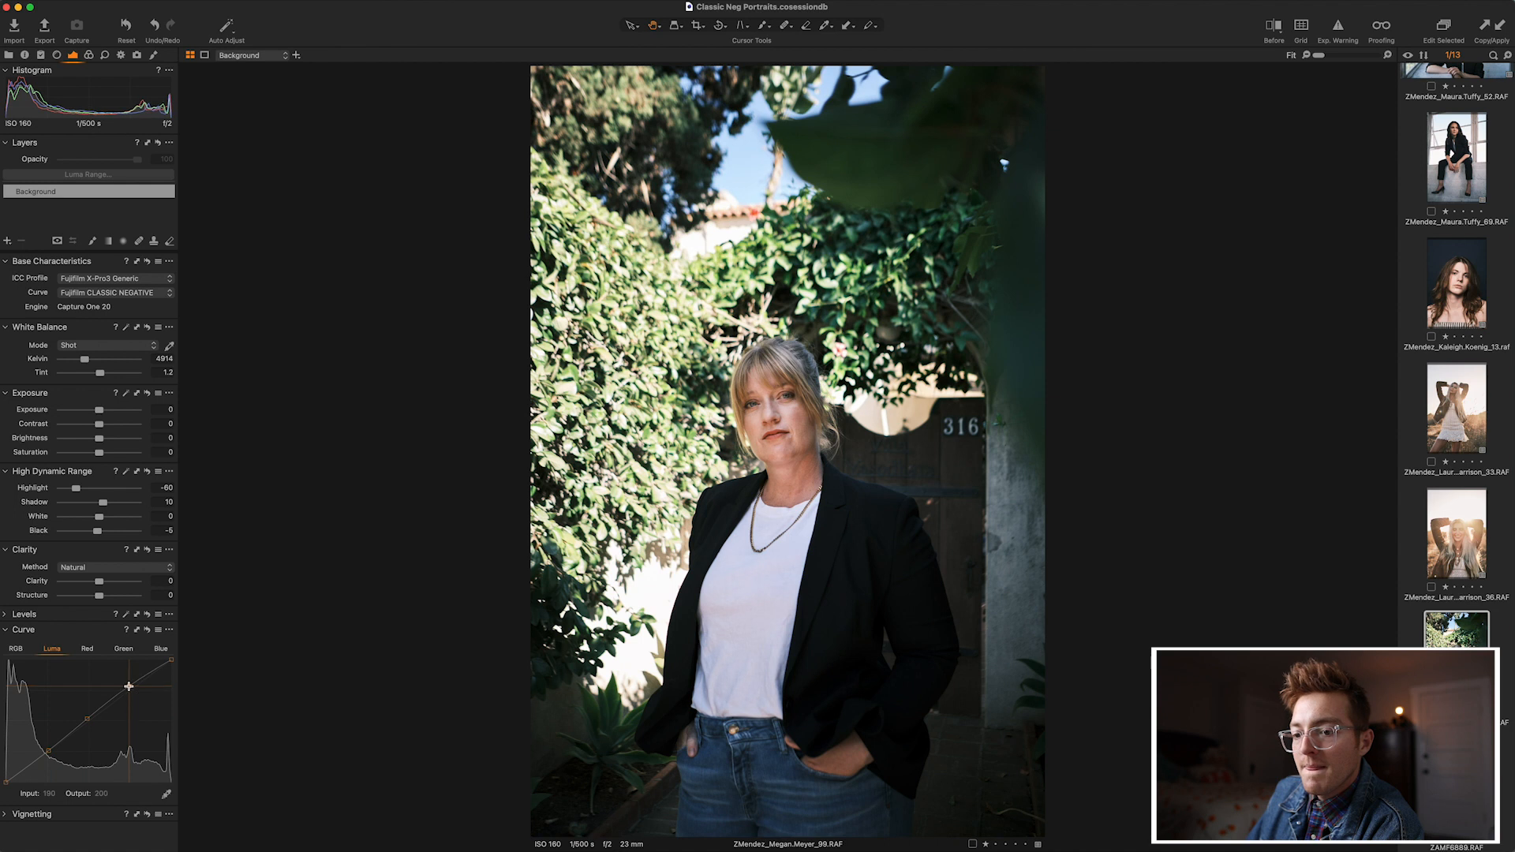
click(48, 752)
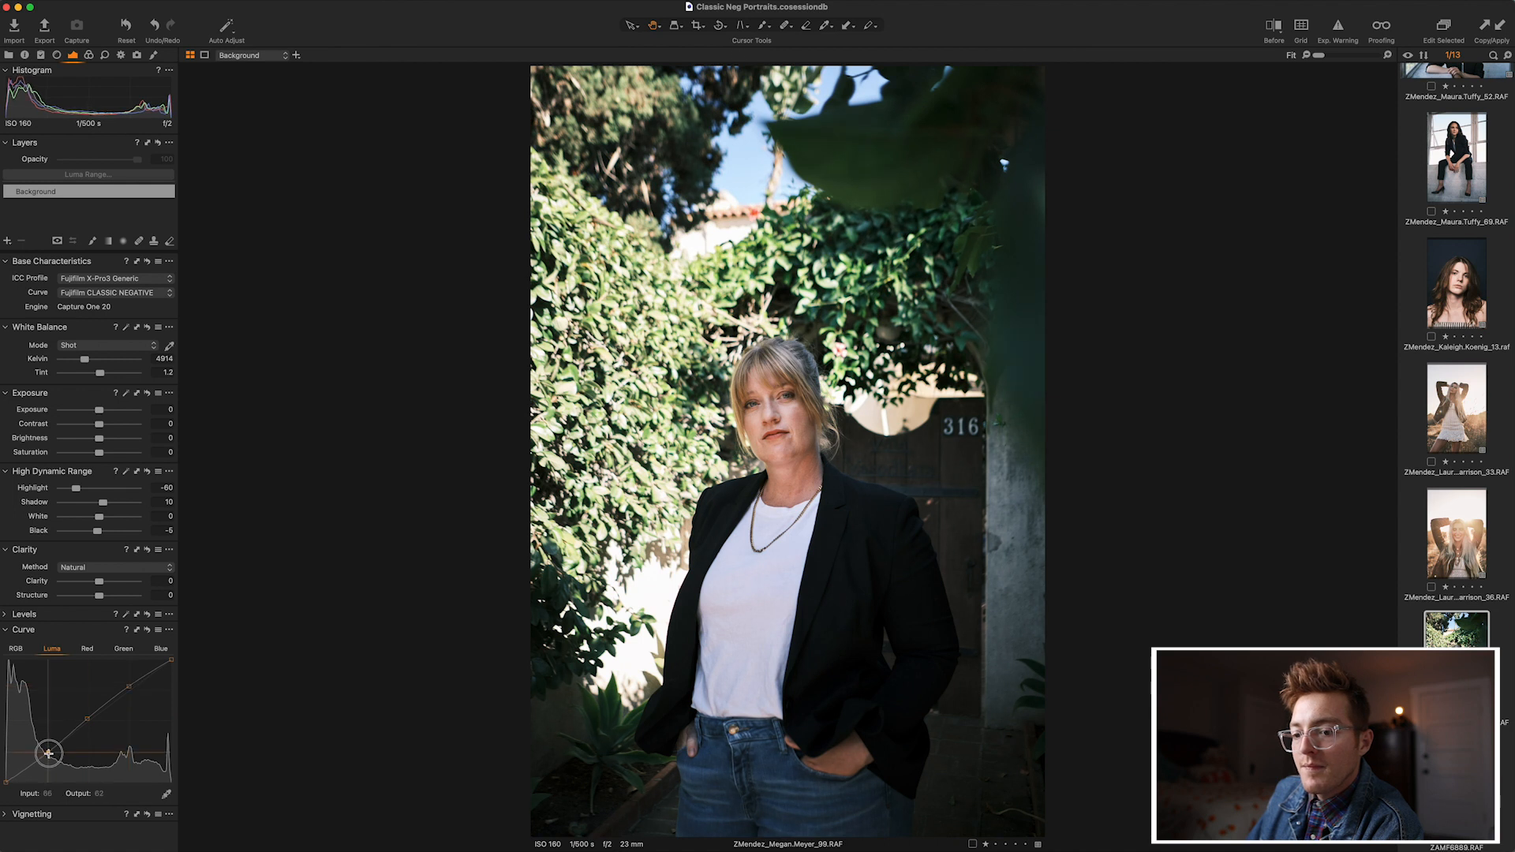
drag(6, 783, 3, 781)
drag(172, 660, 173, 663)
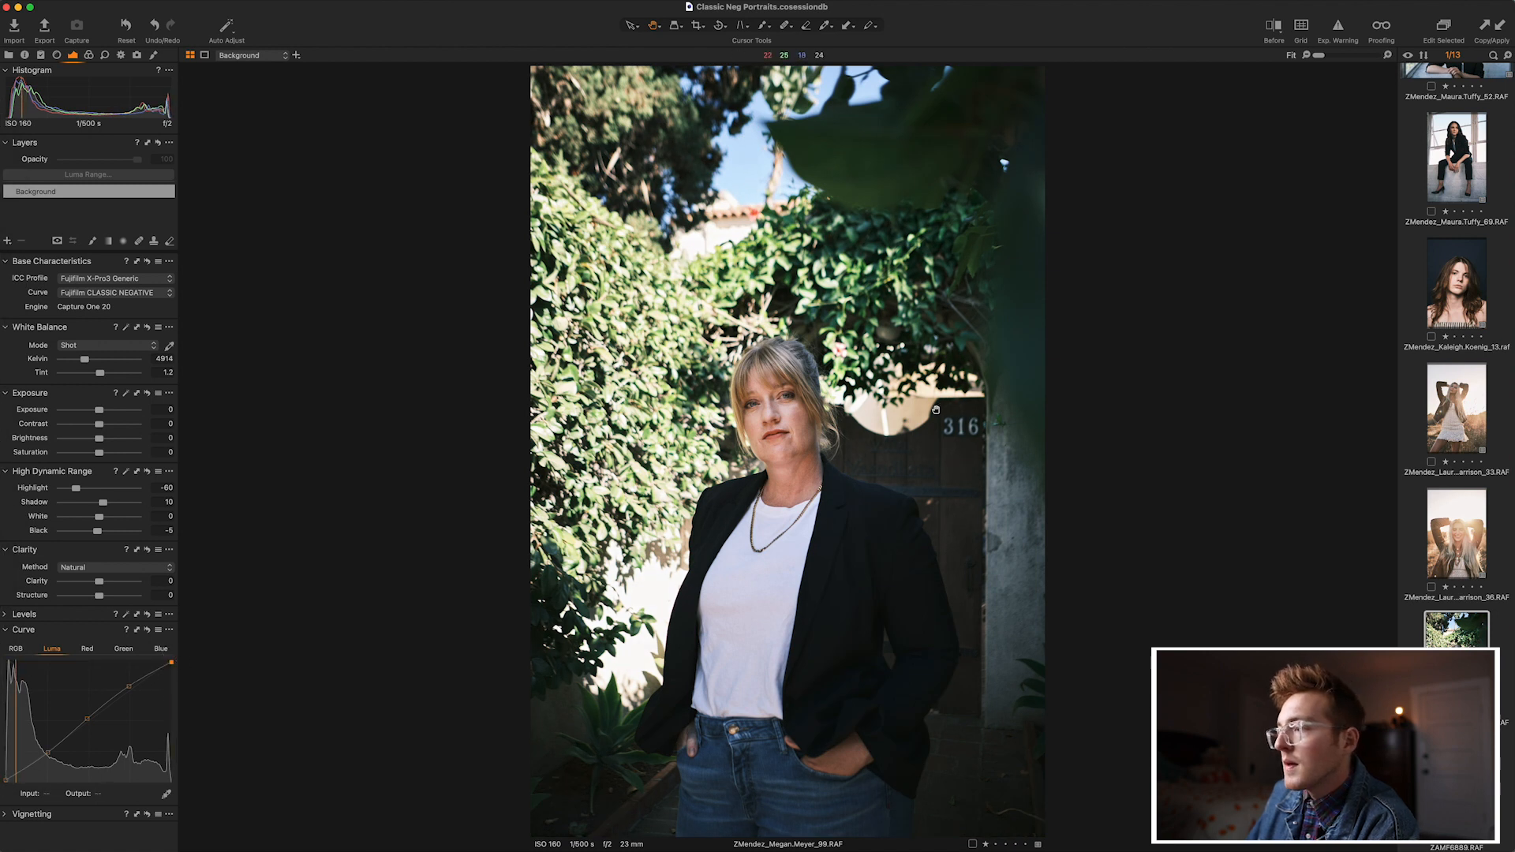
Compare the garden portrait before and after its adjustments.
key(y)
key(y)
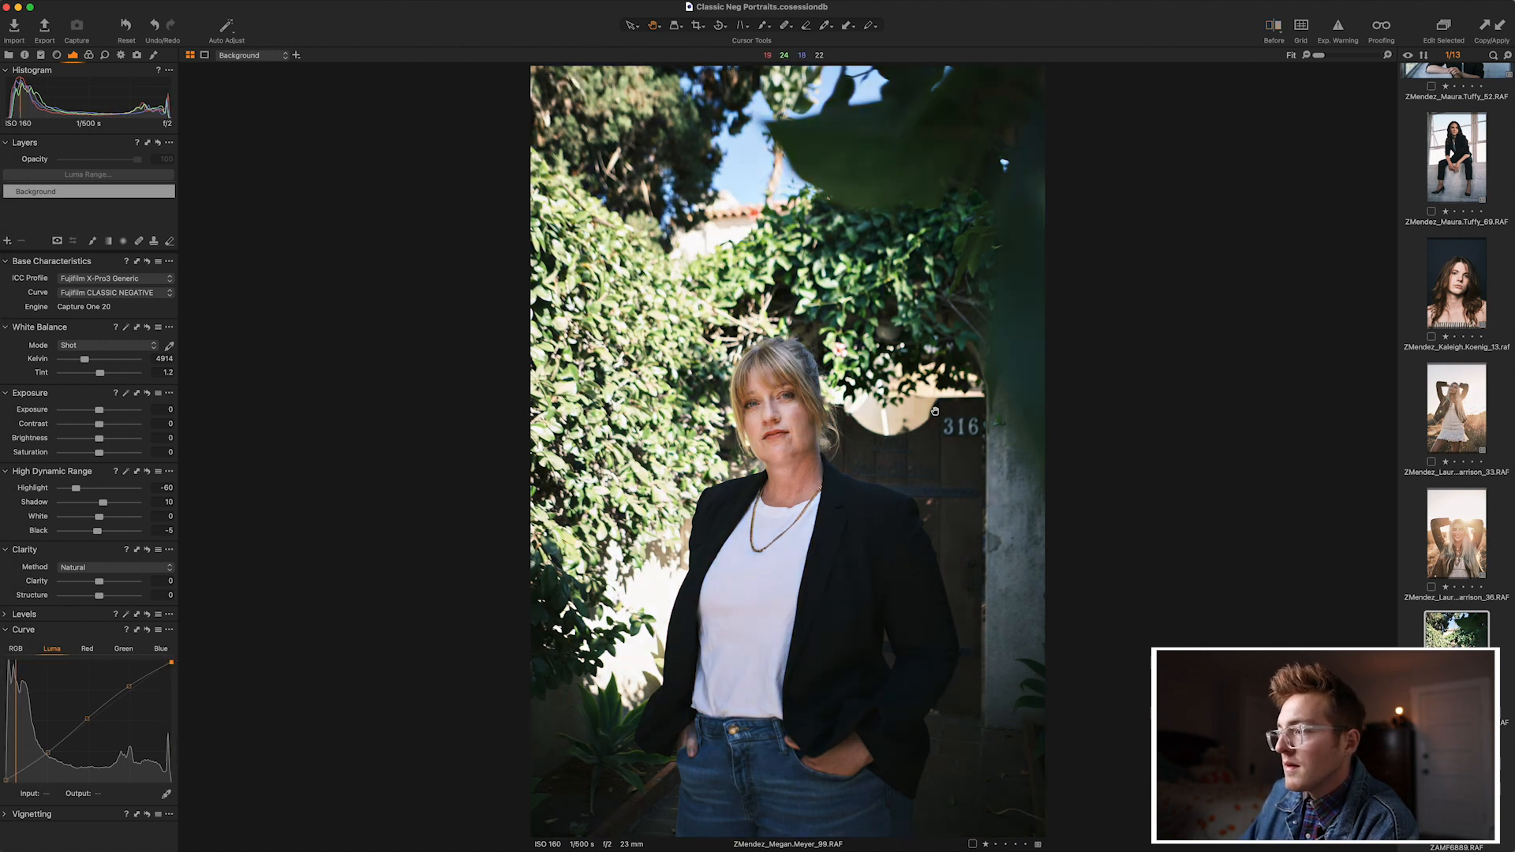
key(y)
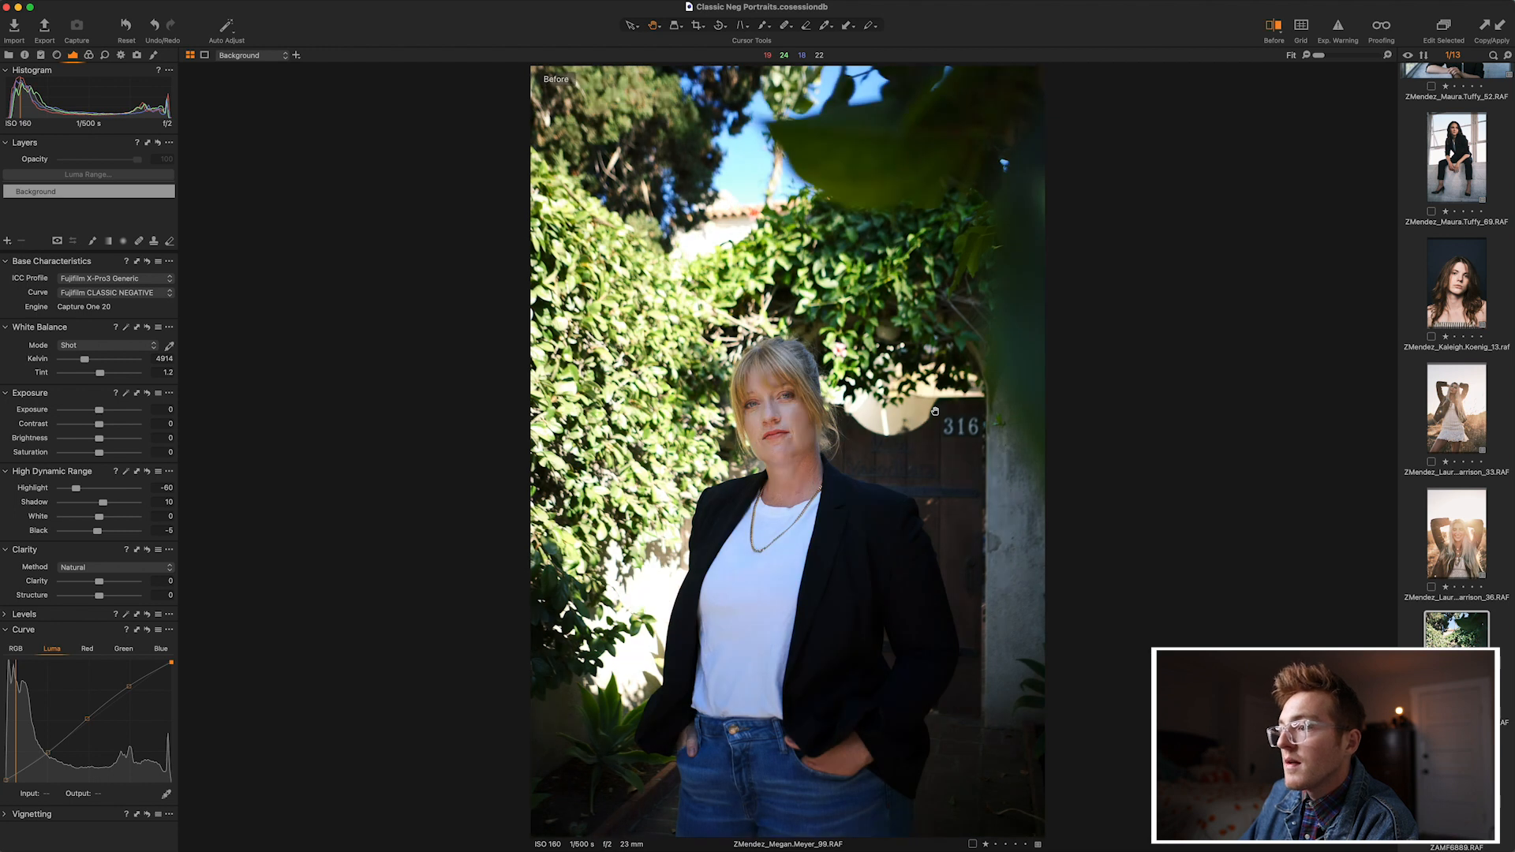
key(y)
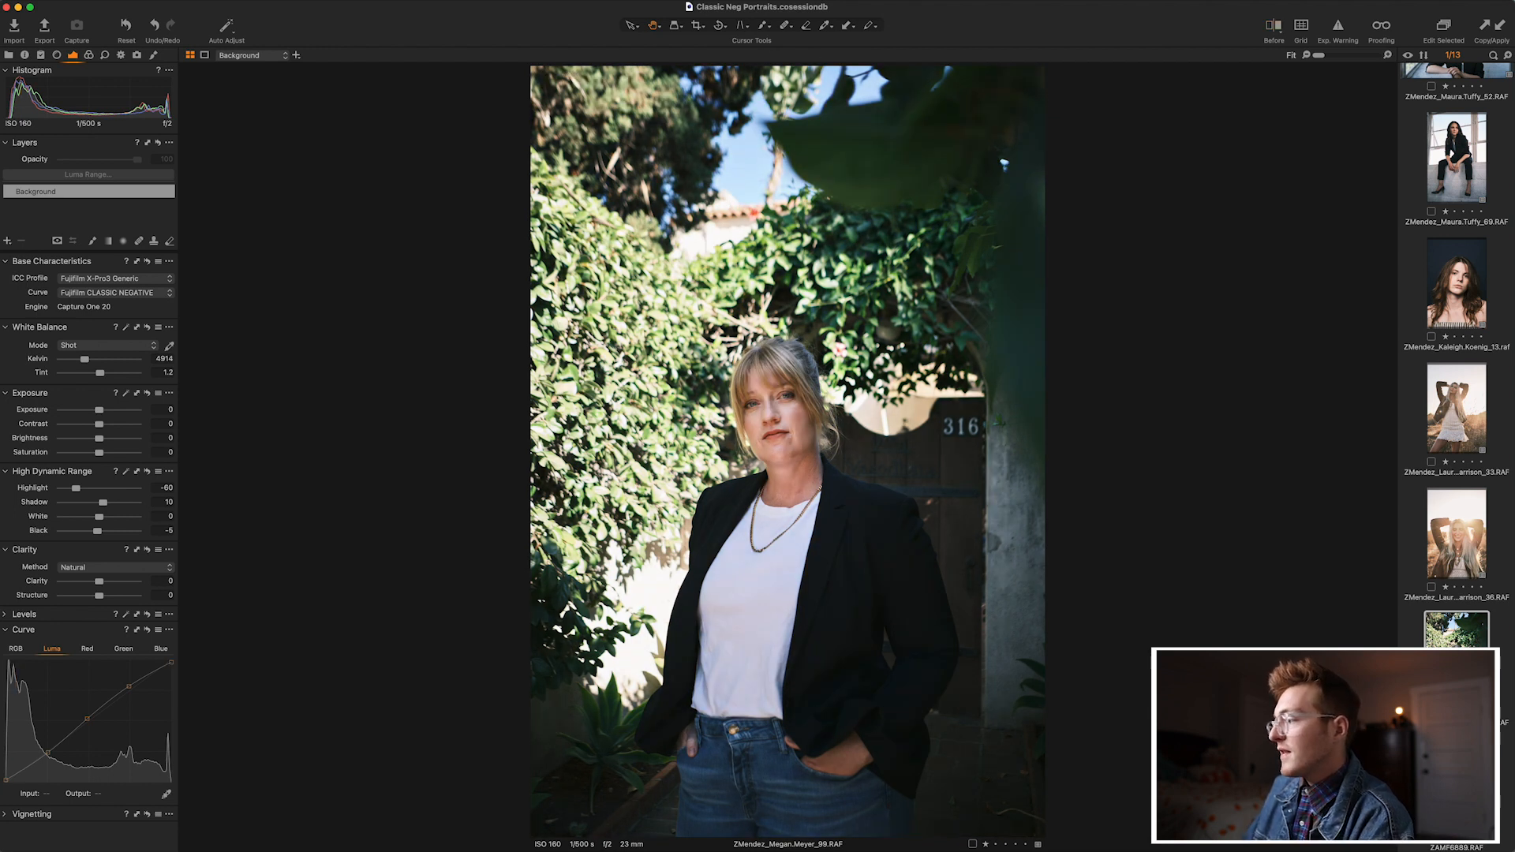
Open the studio portrait of the man in the red plaid shirt and inspect his eyes and skin up close.
key(Right)
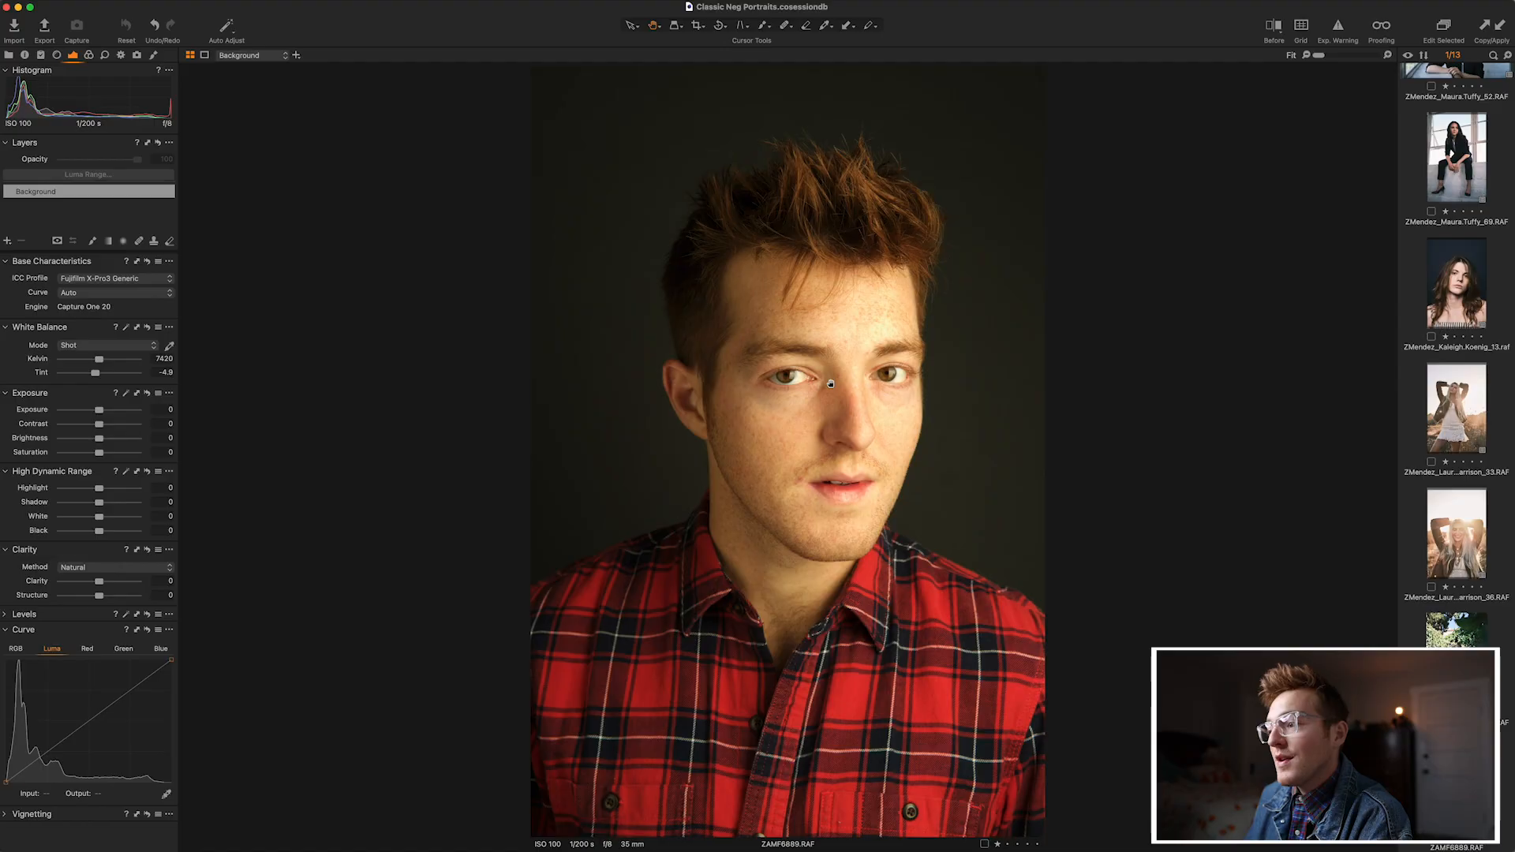
click(829, 384)
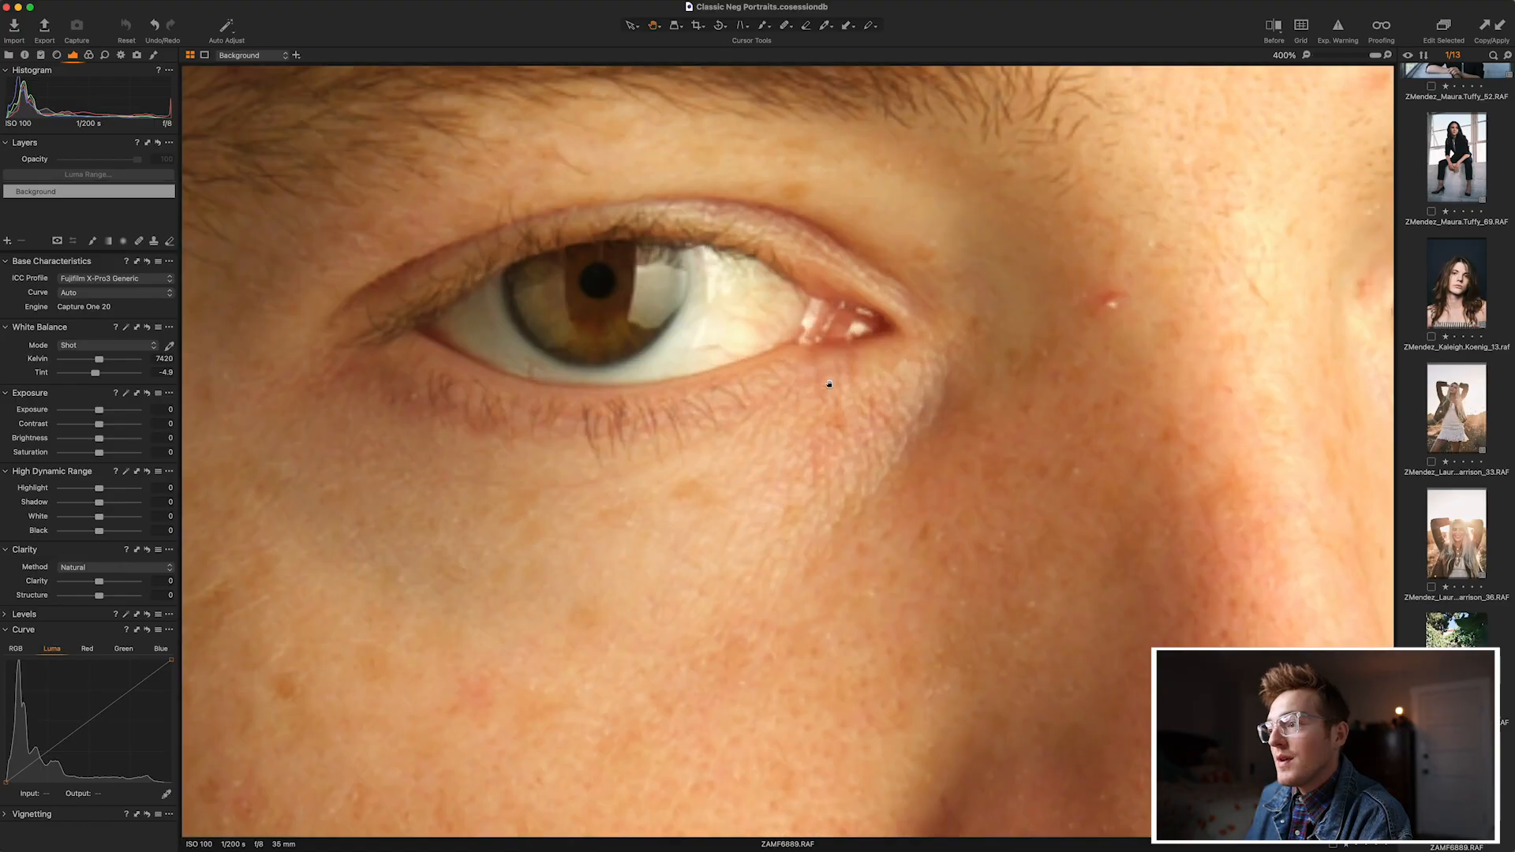
scroll(829, 385, down, 1)
scroll(829, 385, down, 2)
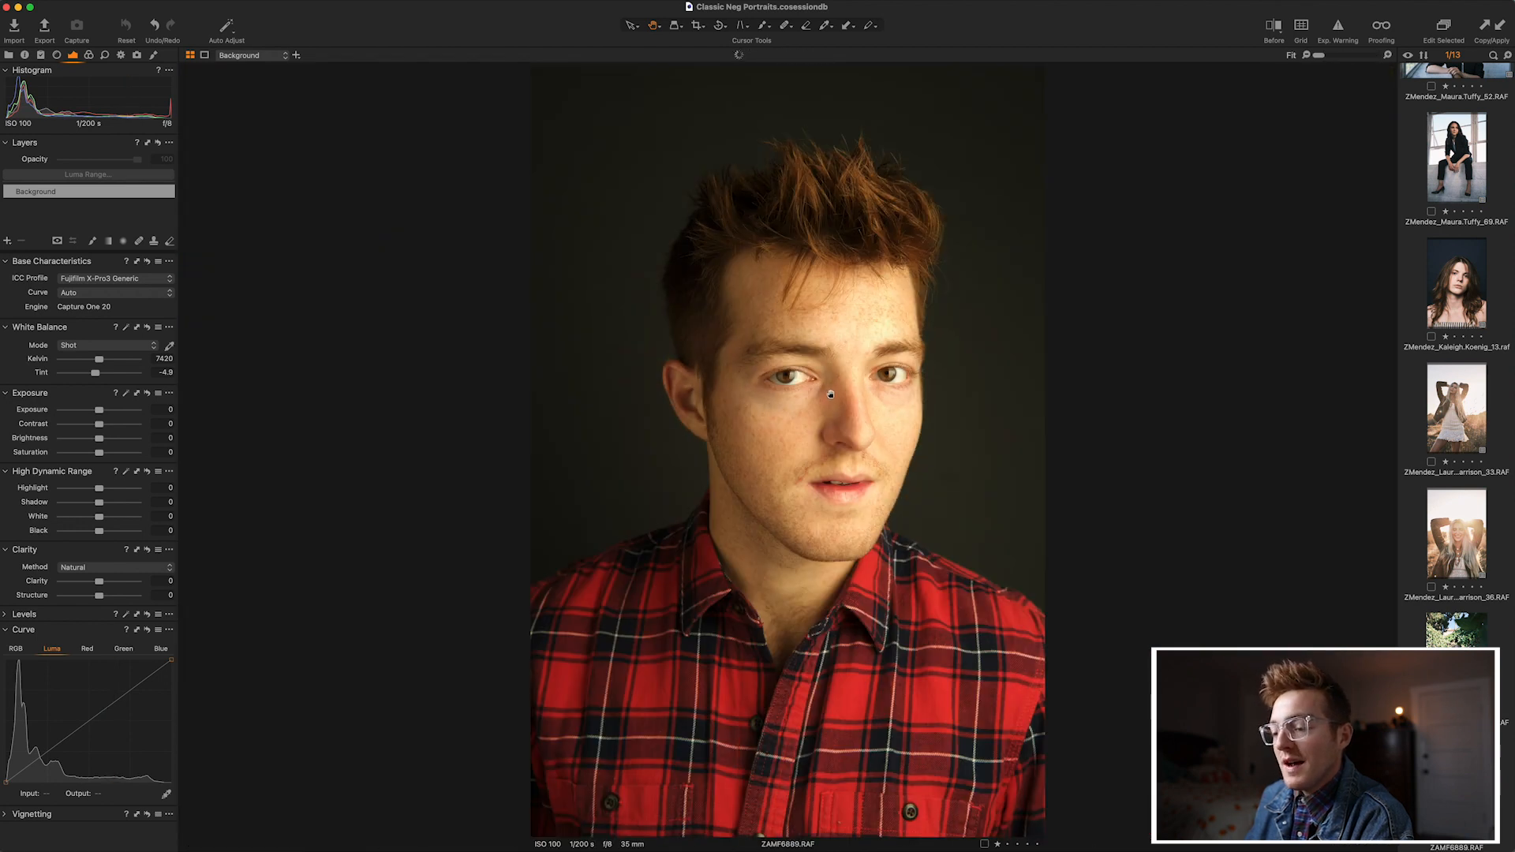
scroll(831, 394, up, 1)
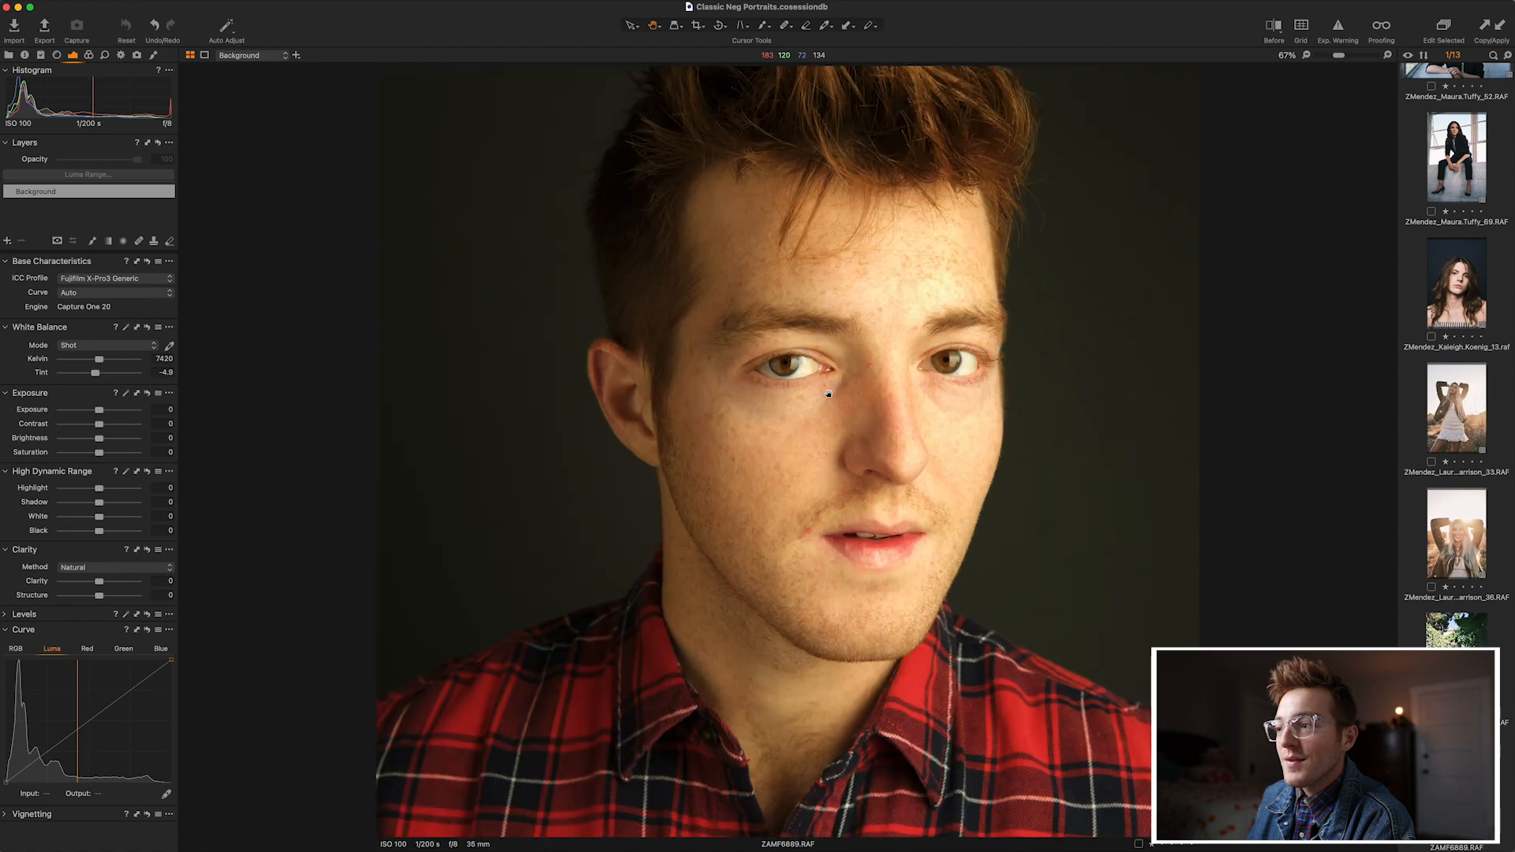
scroll(828, 394, up, 2)
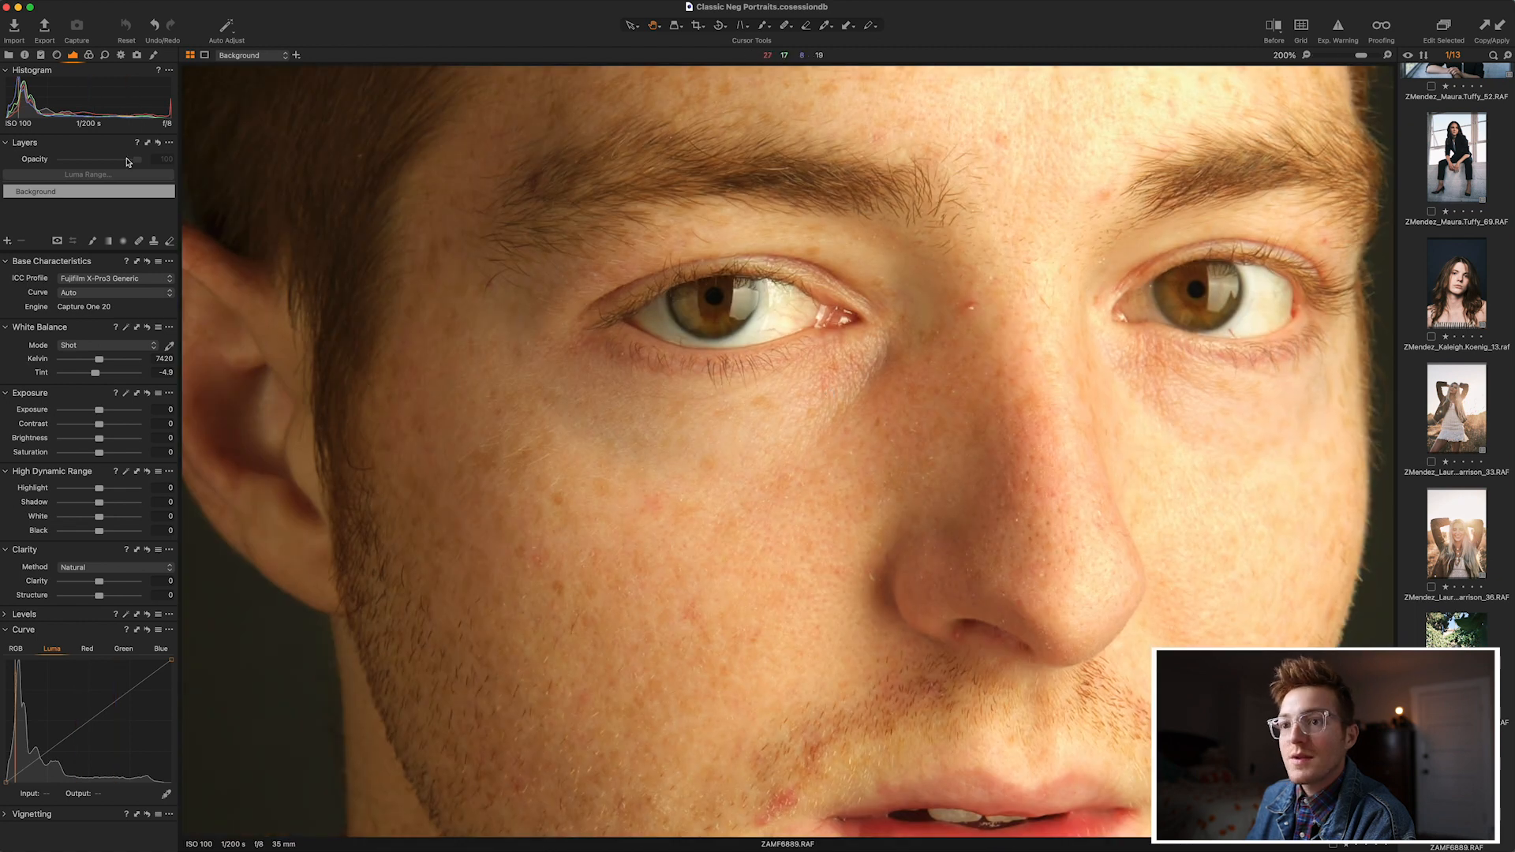
double_click(660, 357)
Apply the Fujifilm CLASSIC NEGATIVE curve to the plaid-shirt portrait and compare it with the unedited version.
click(124, 347)
click(151, 297)
click(154, 295)
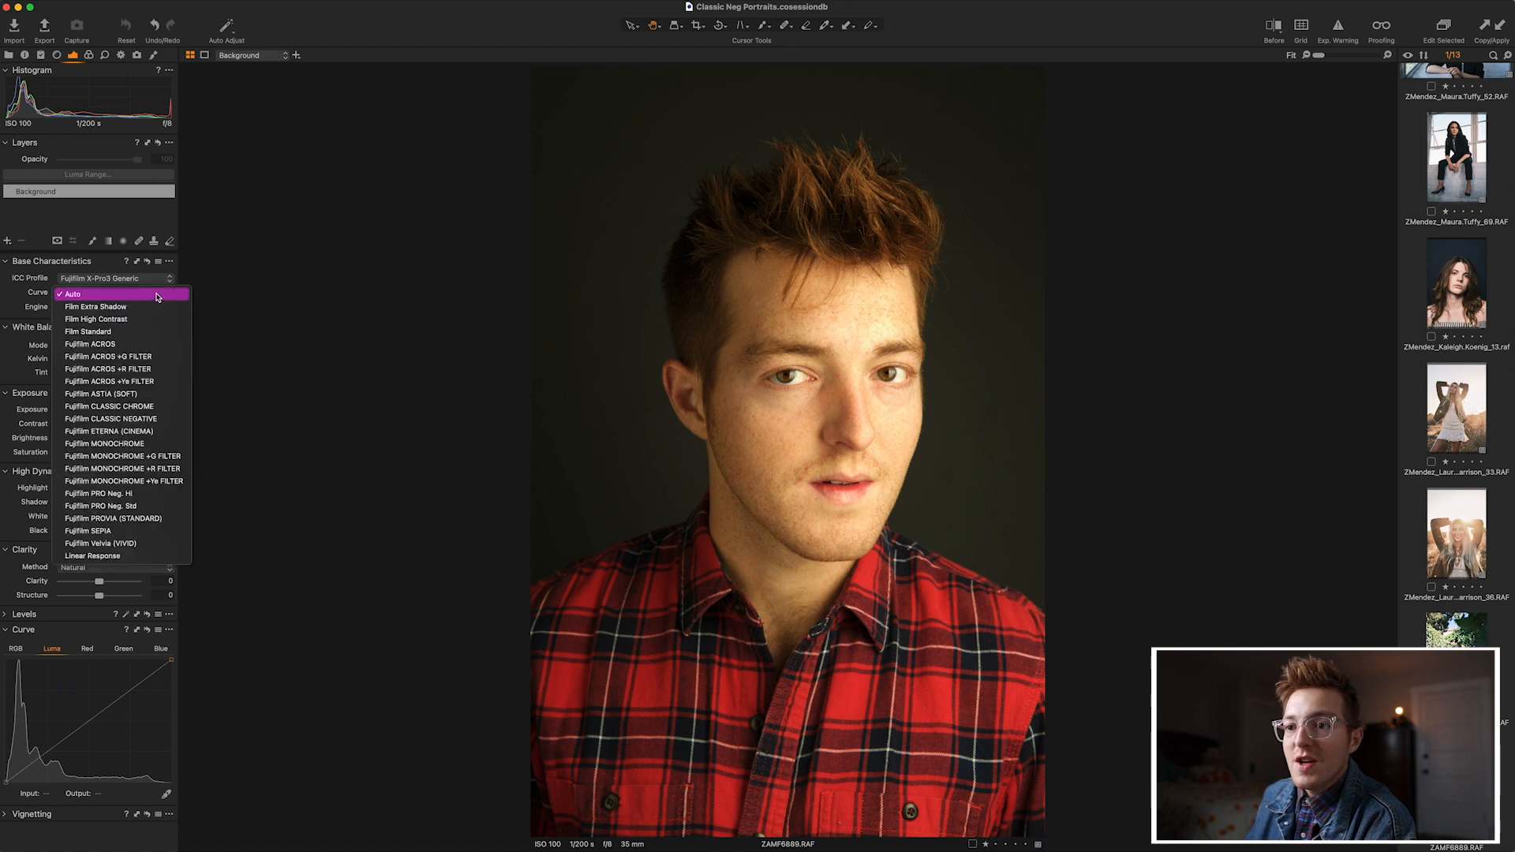
click(163, 419)
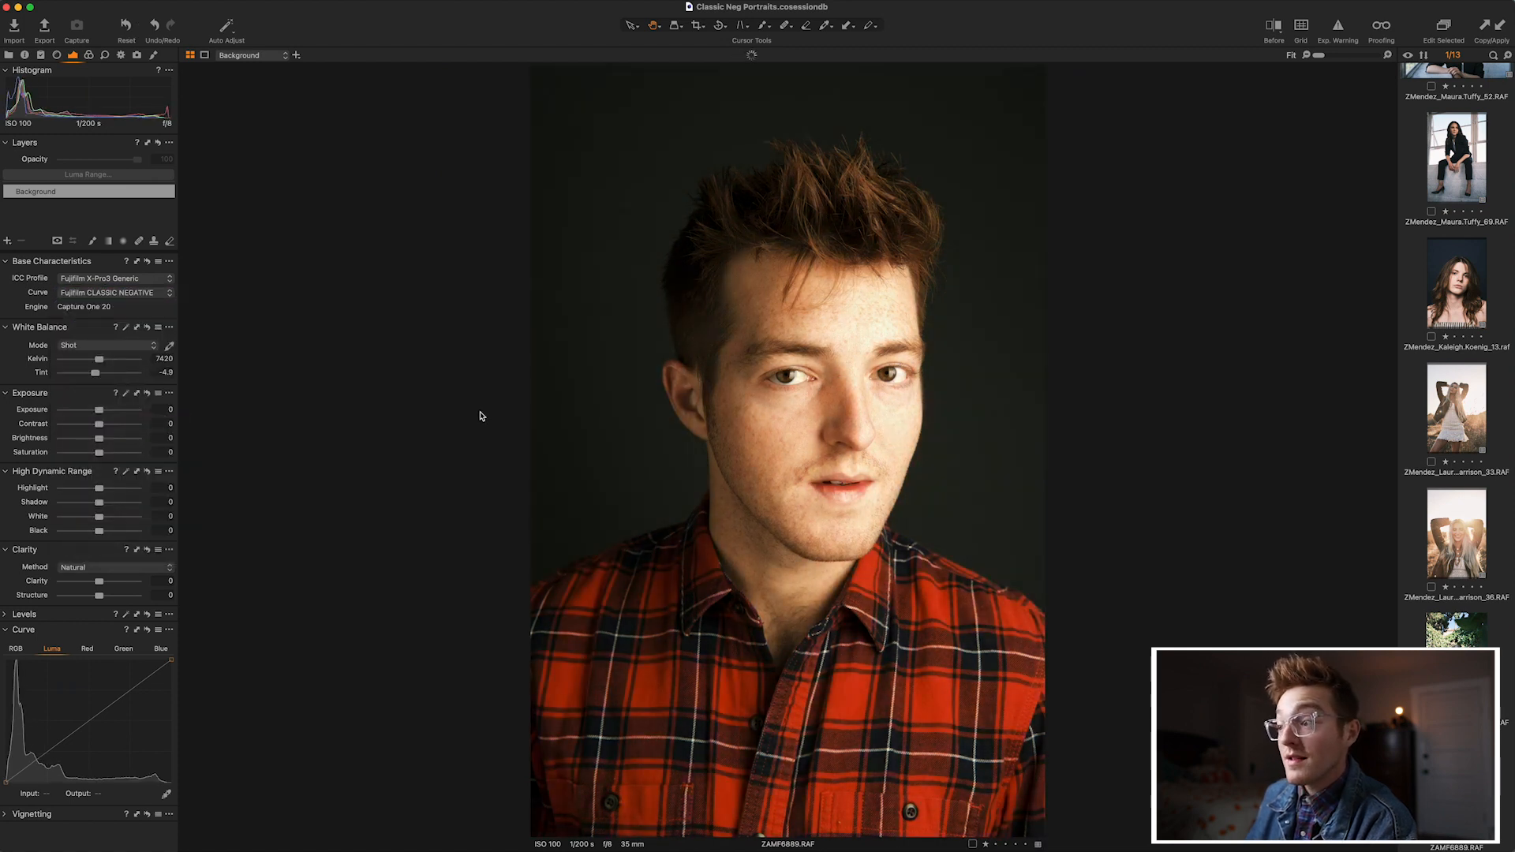
key(y)
key(y)
Sample the plaid-shirt portrait's white balance from the white of his eye, resampling after a before/after comparison.
click(169, 347)
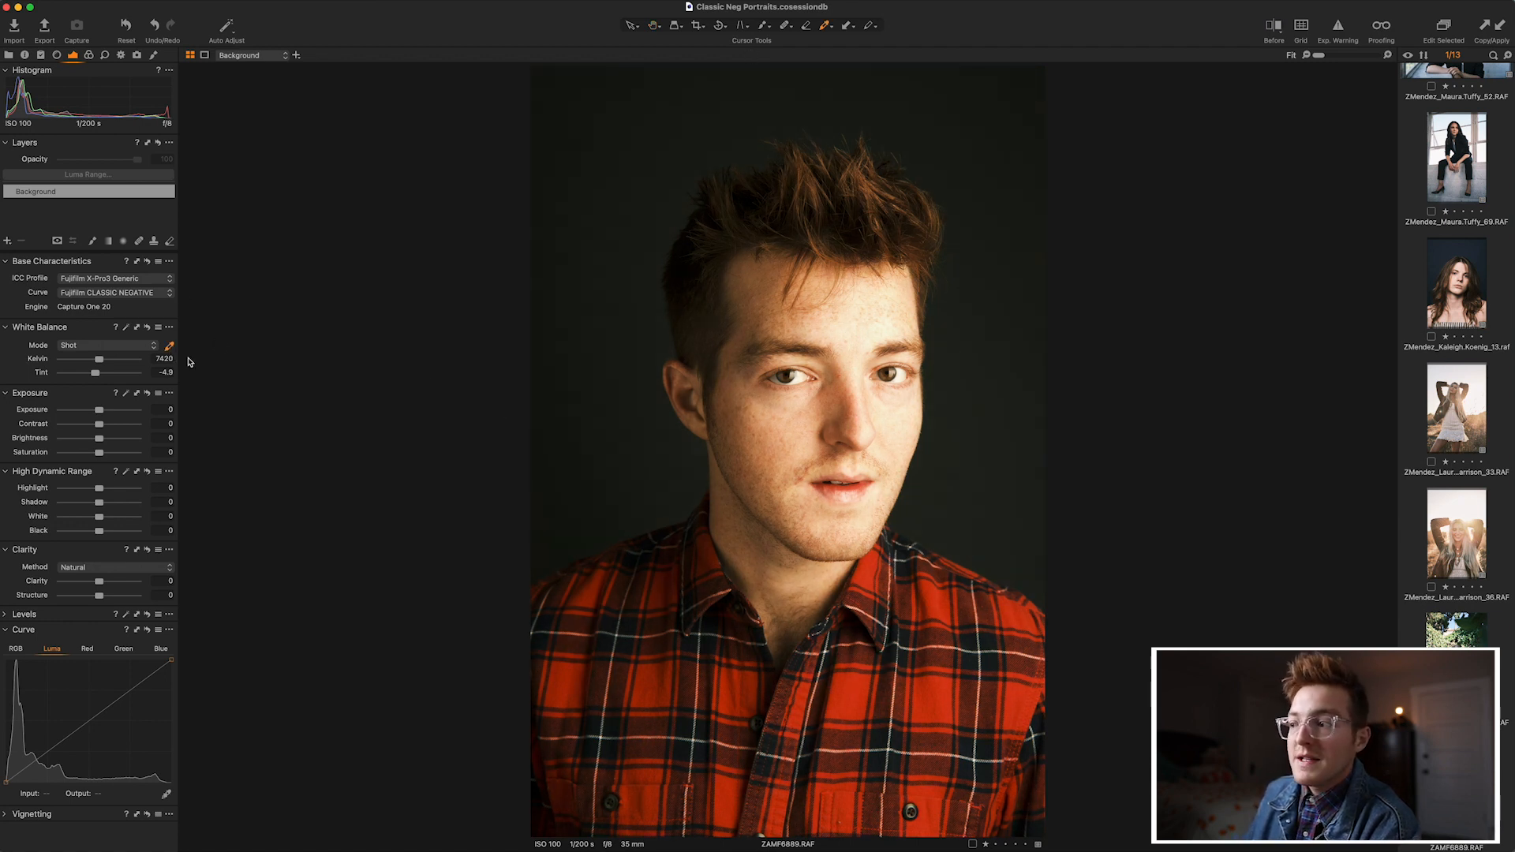
click(782, 376)
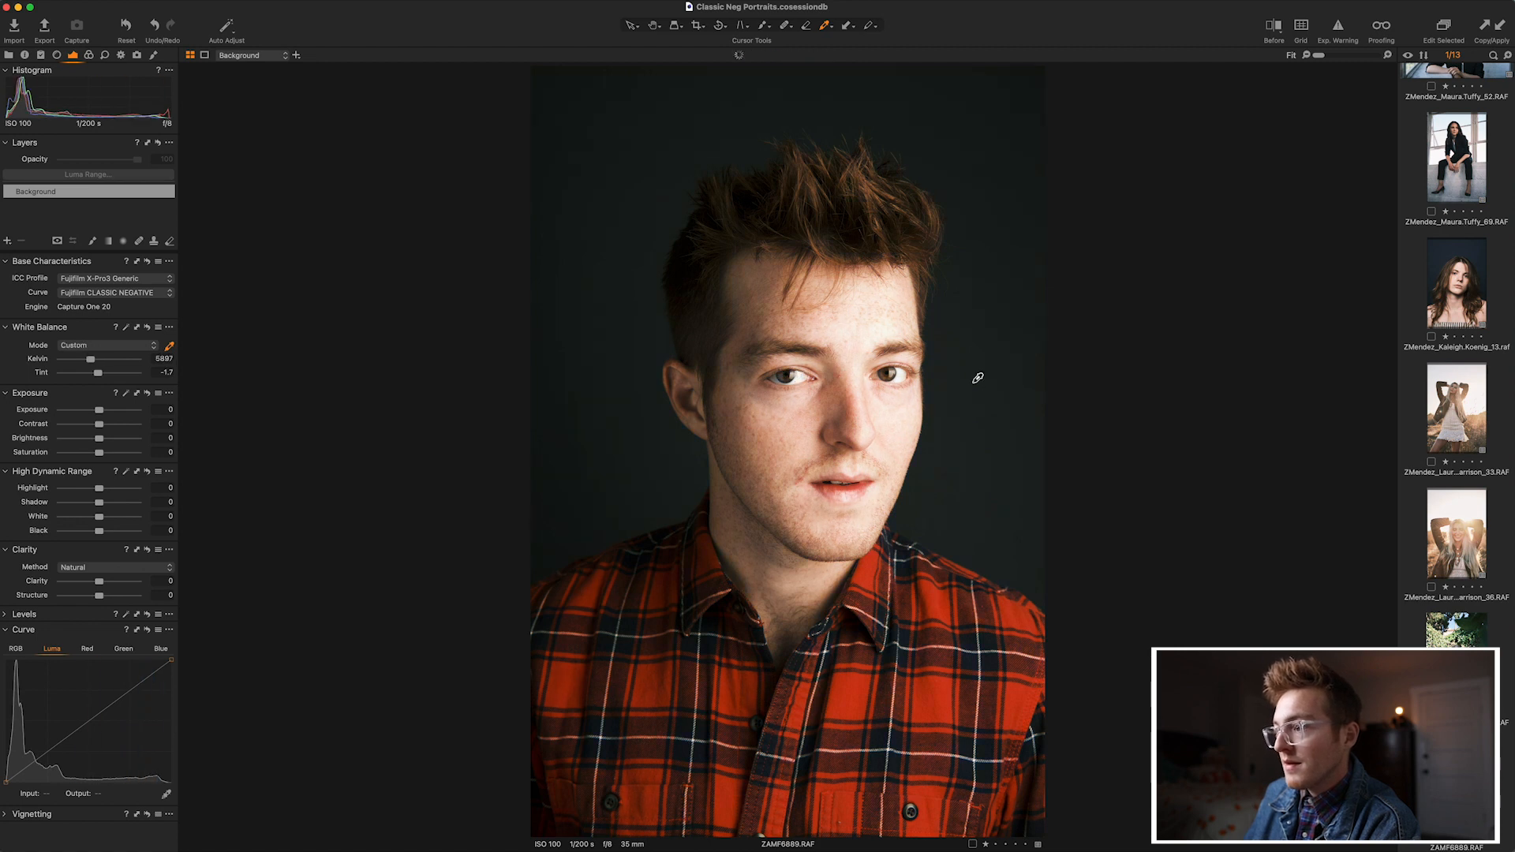
key(y)
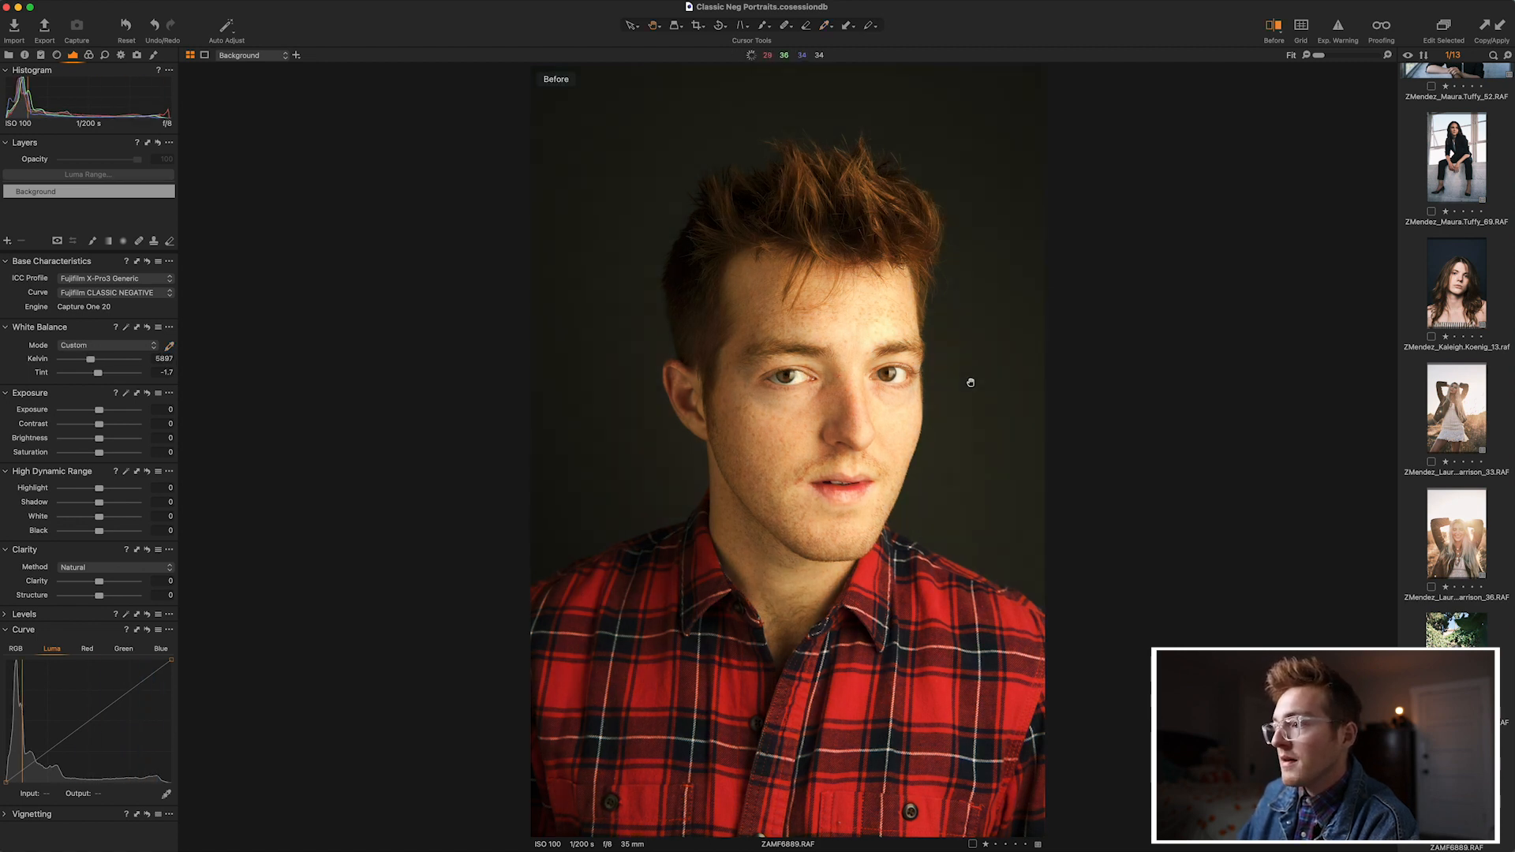
key(y)
key(w)
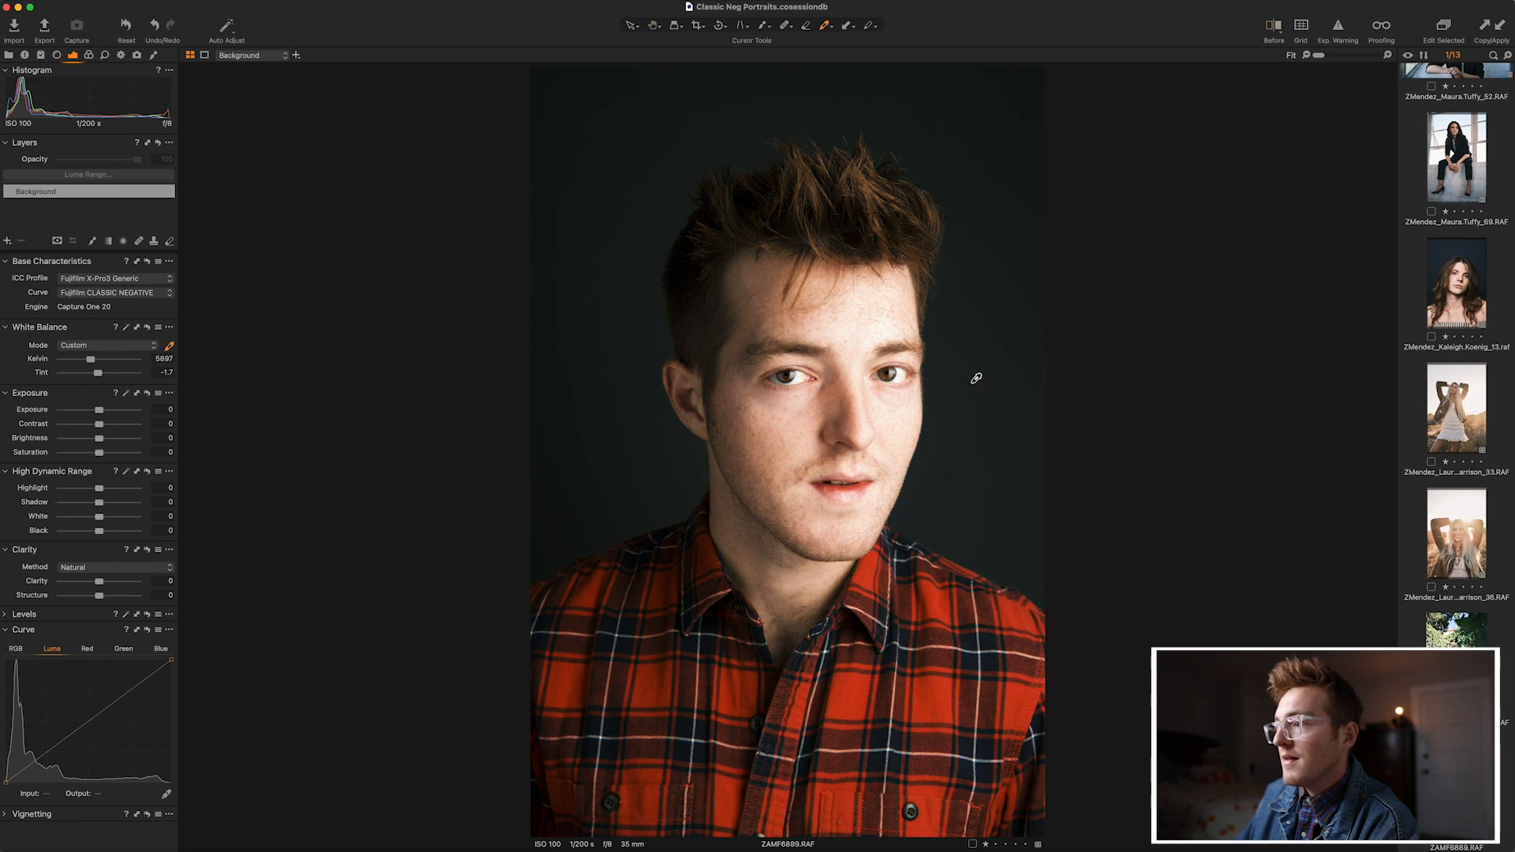
click(801, 378)
click(802, 377)
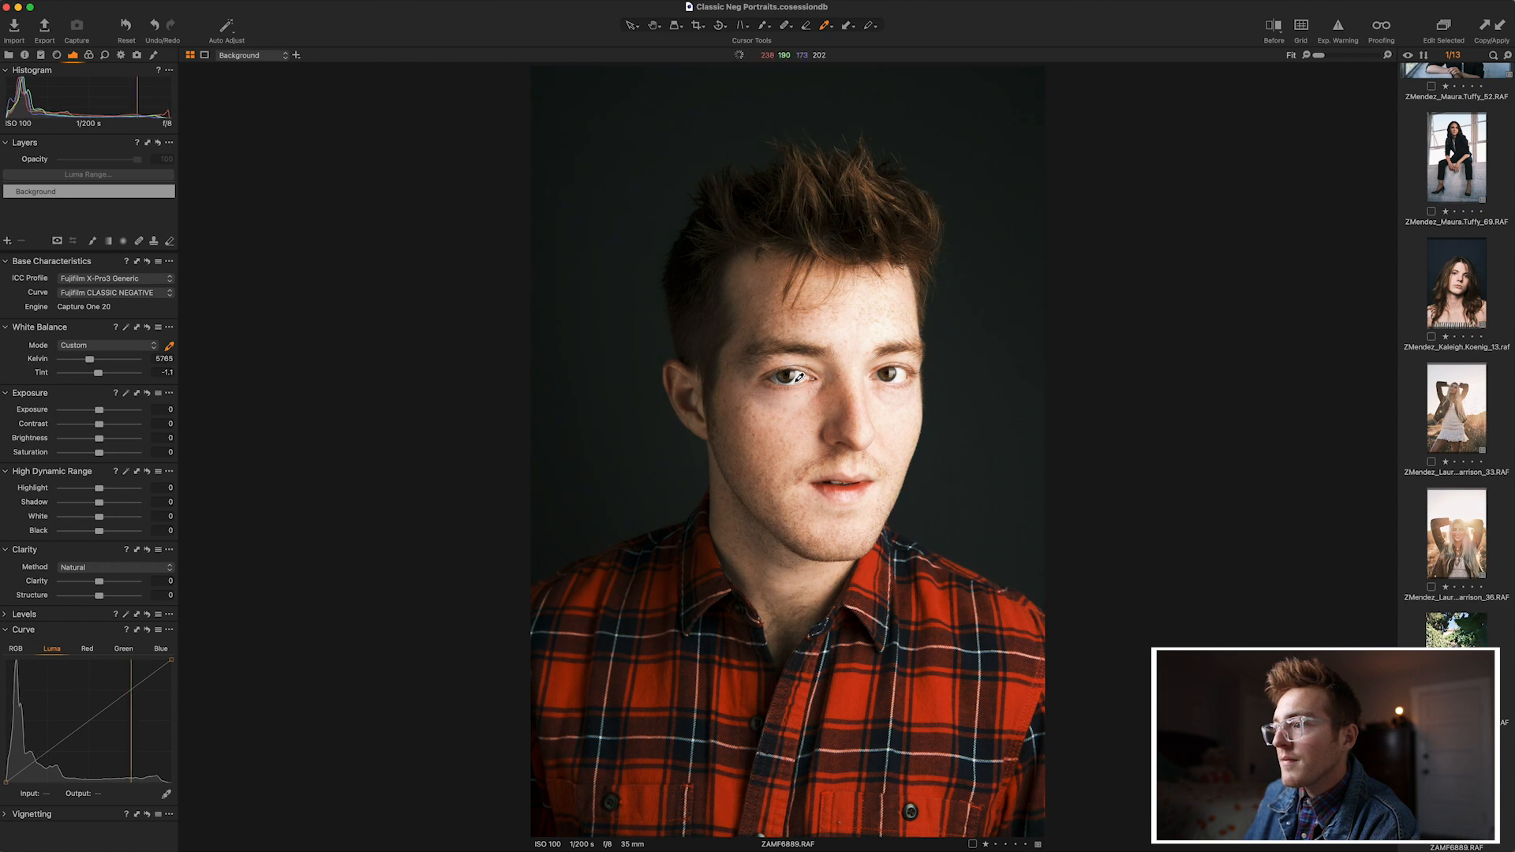
click(802, 379)
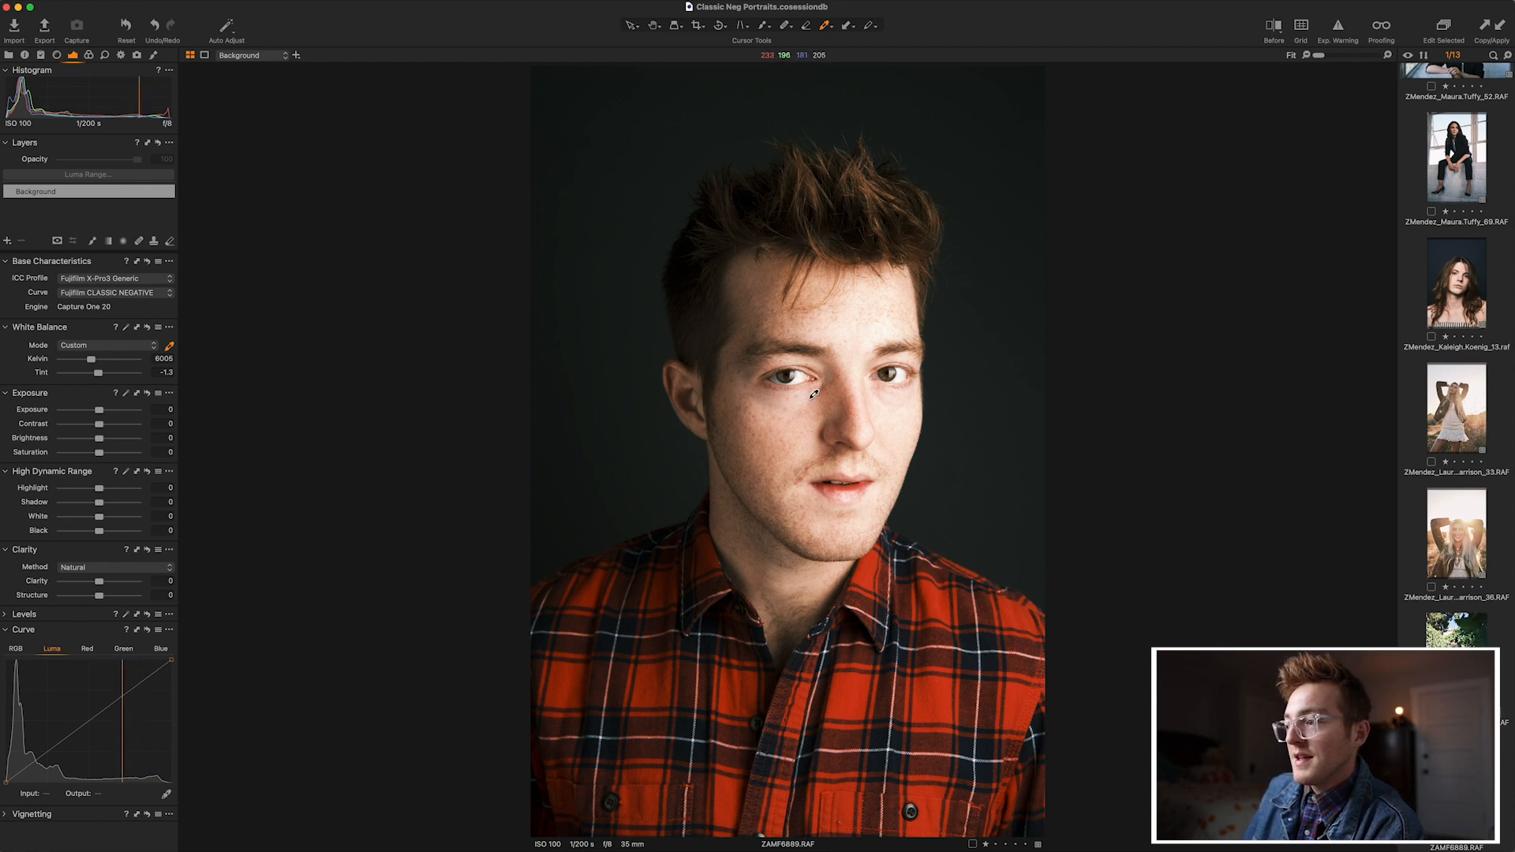
Fine-tune the plaid-shirt portrait's white balance to 6156 Kelvin and tint -3.1, and compare it with the unedited version.
drag(98, 379, 93, 364)
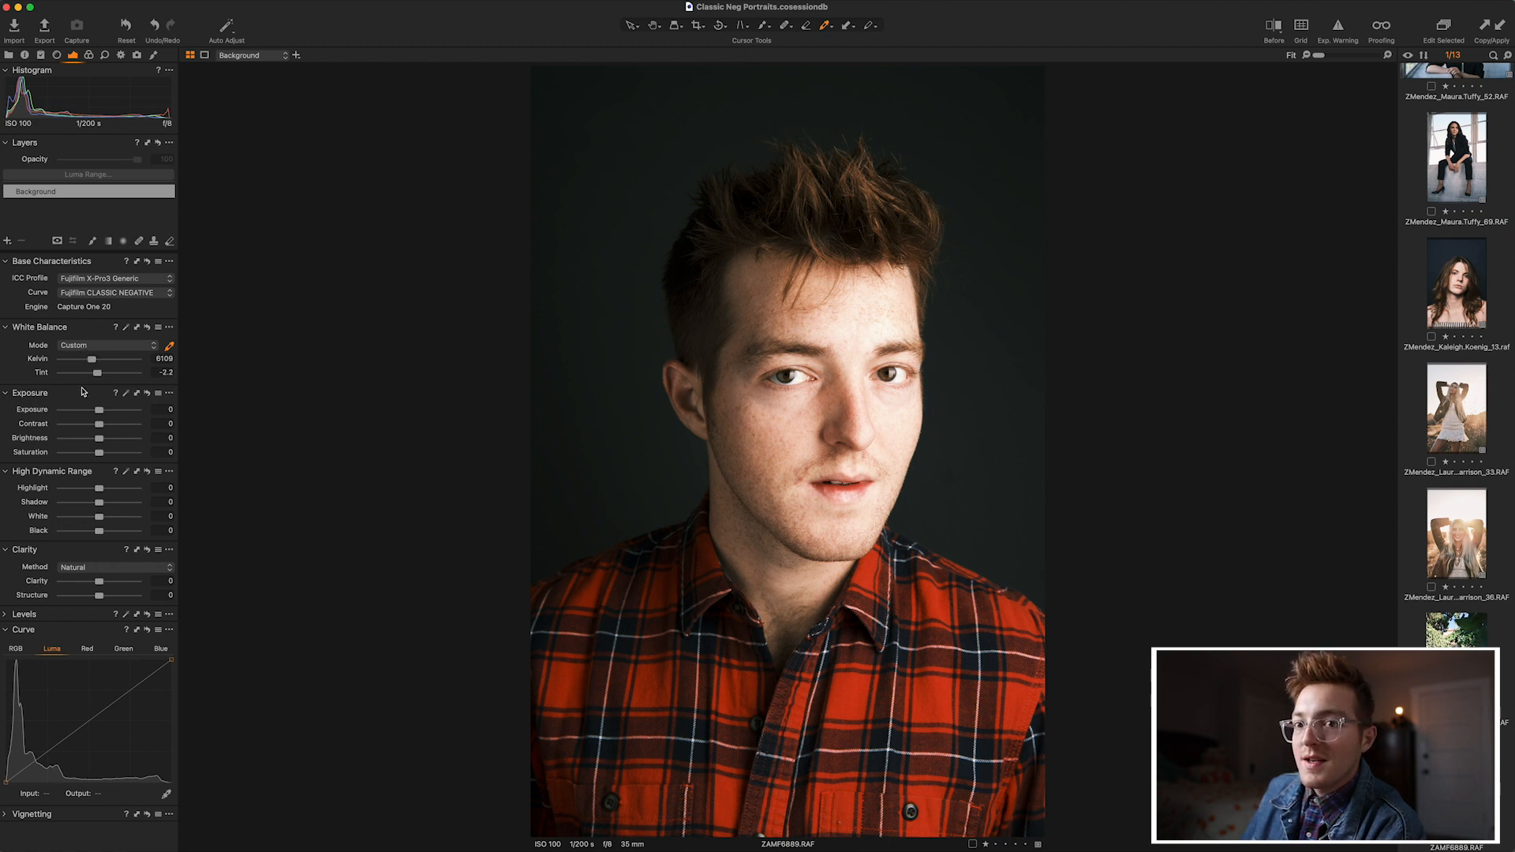
drag(98, 379, 93, 364)
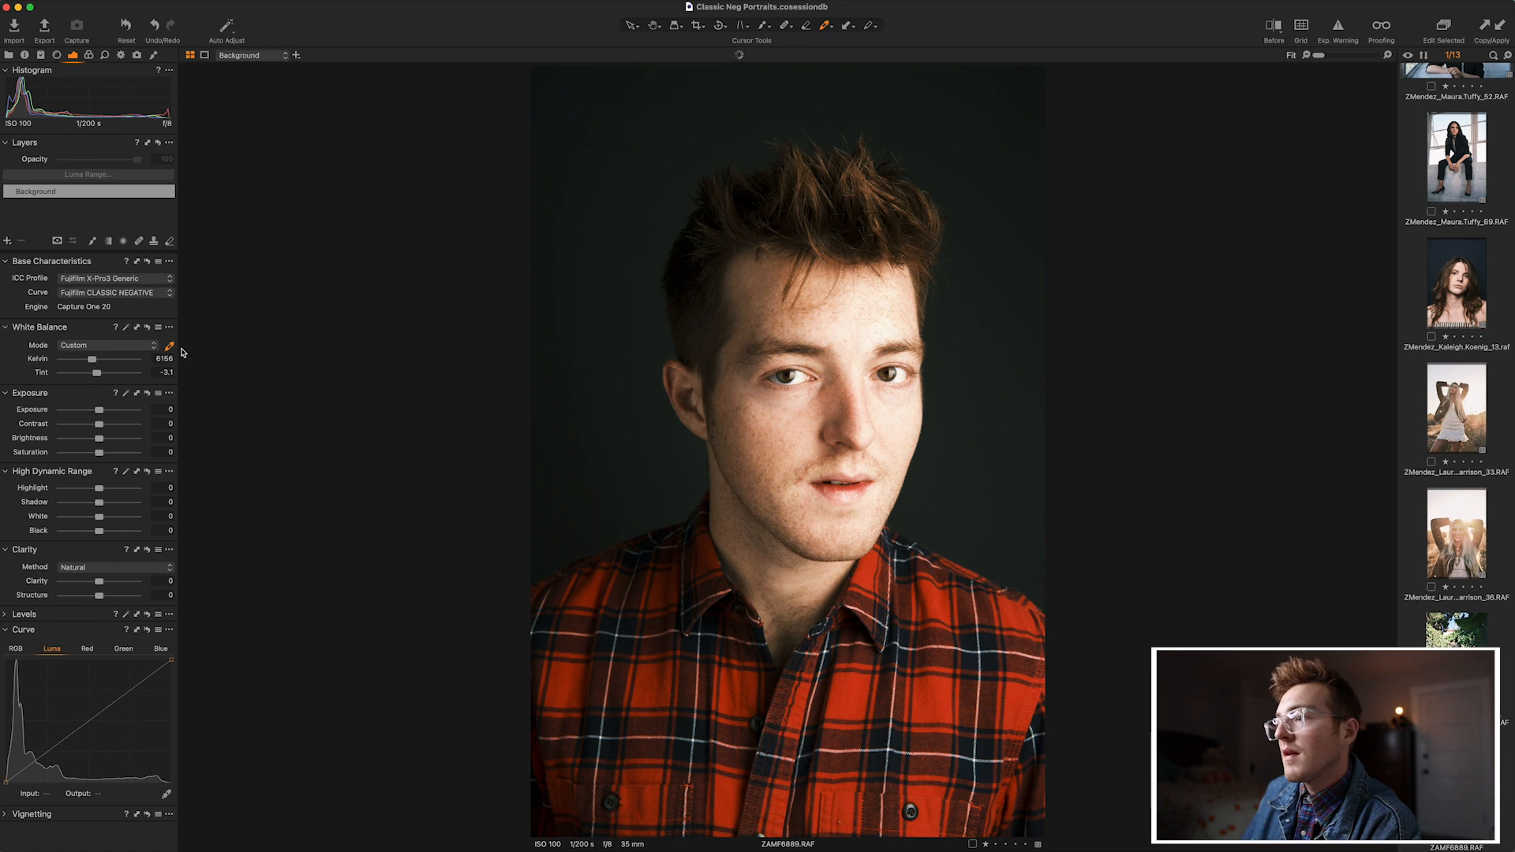
key(y)
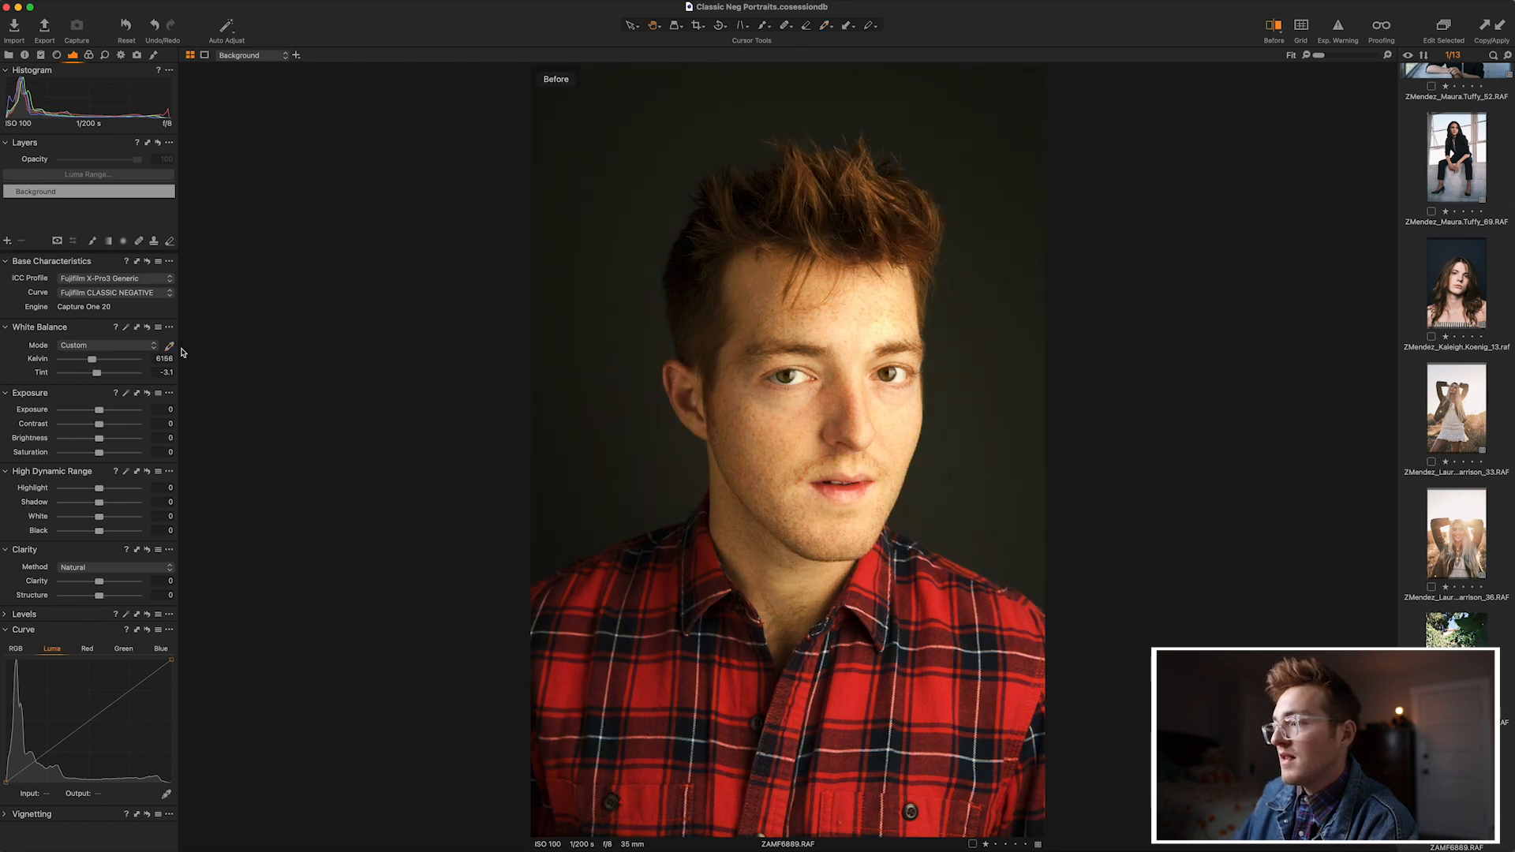
key(y)
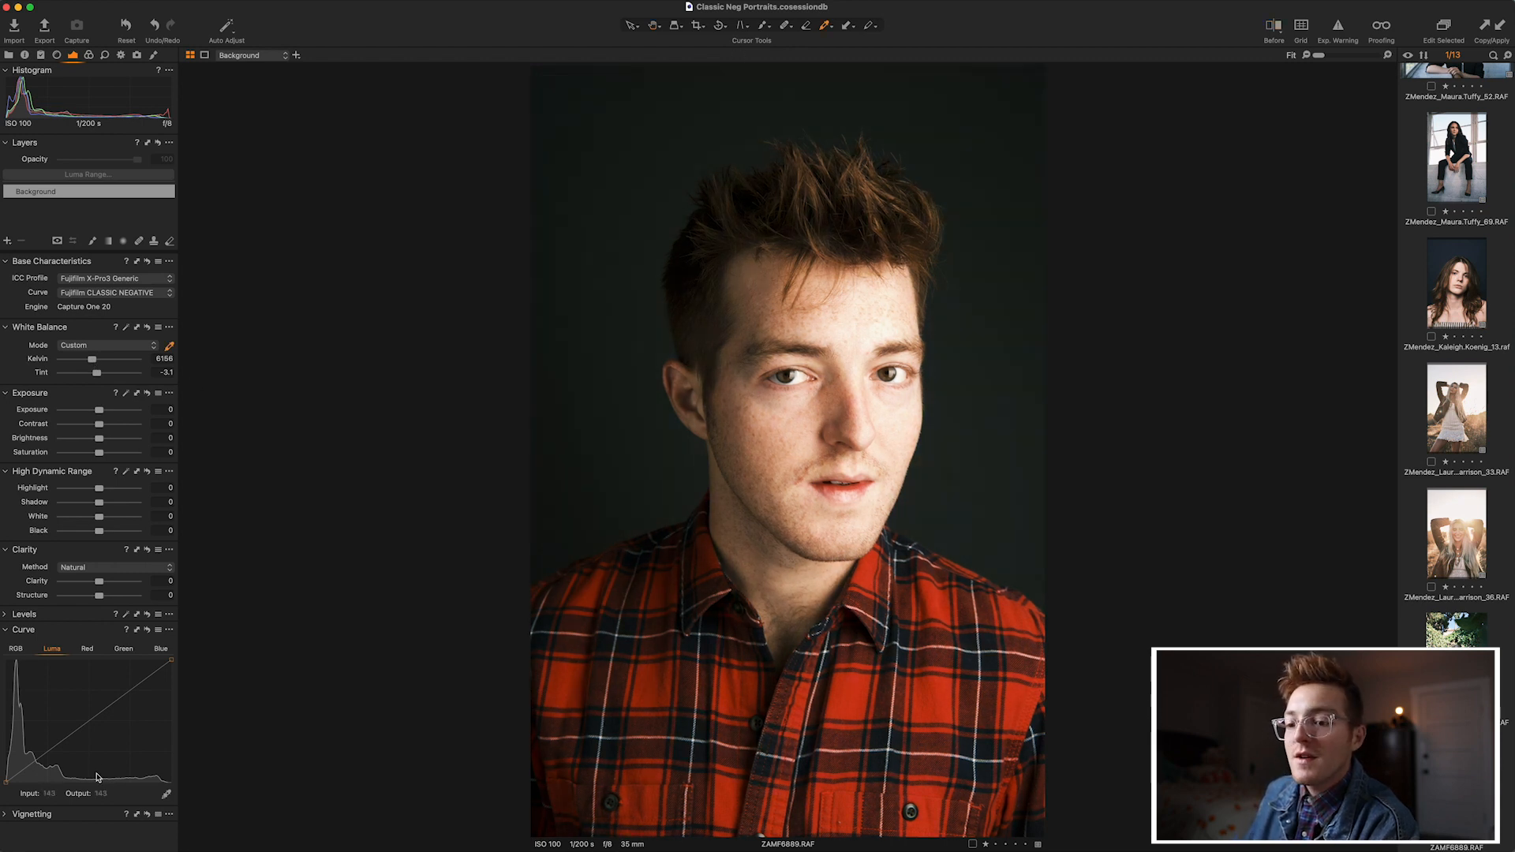
Shape the plaid-shirt portrait's luma curve into a gentle S with three points, lowering the white point's output to 250 and lifting the blacks slightly.
click(86, 723)
drag(50, 750, 48, 756)
drag(129, 691, 128, 688)
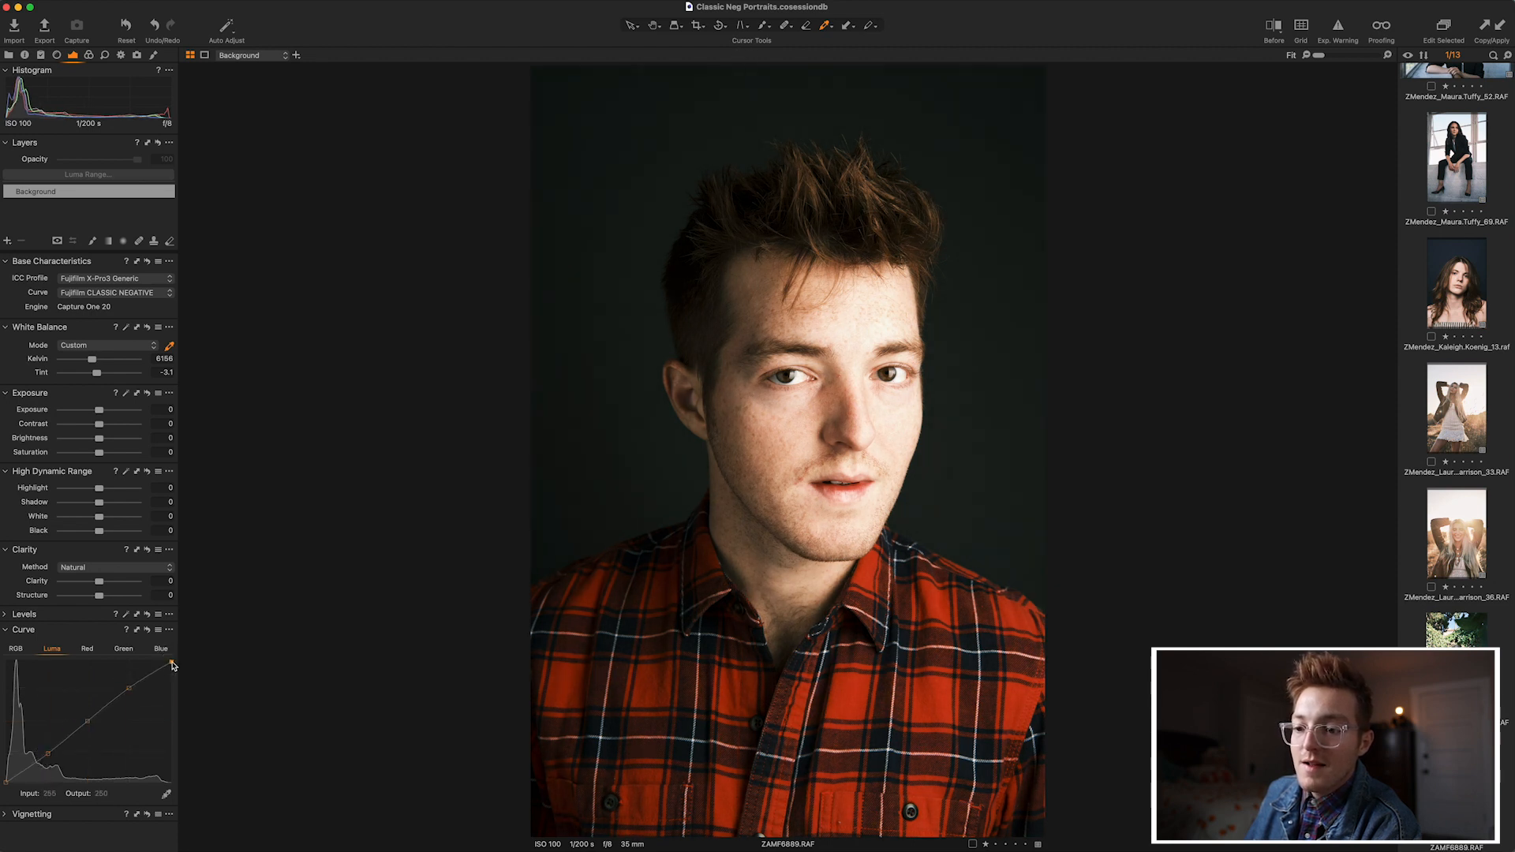
mouse_move(4, 782)
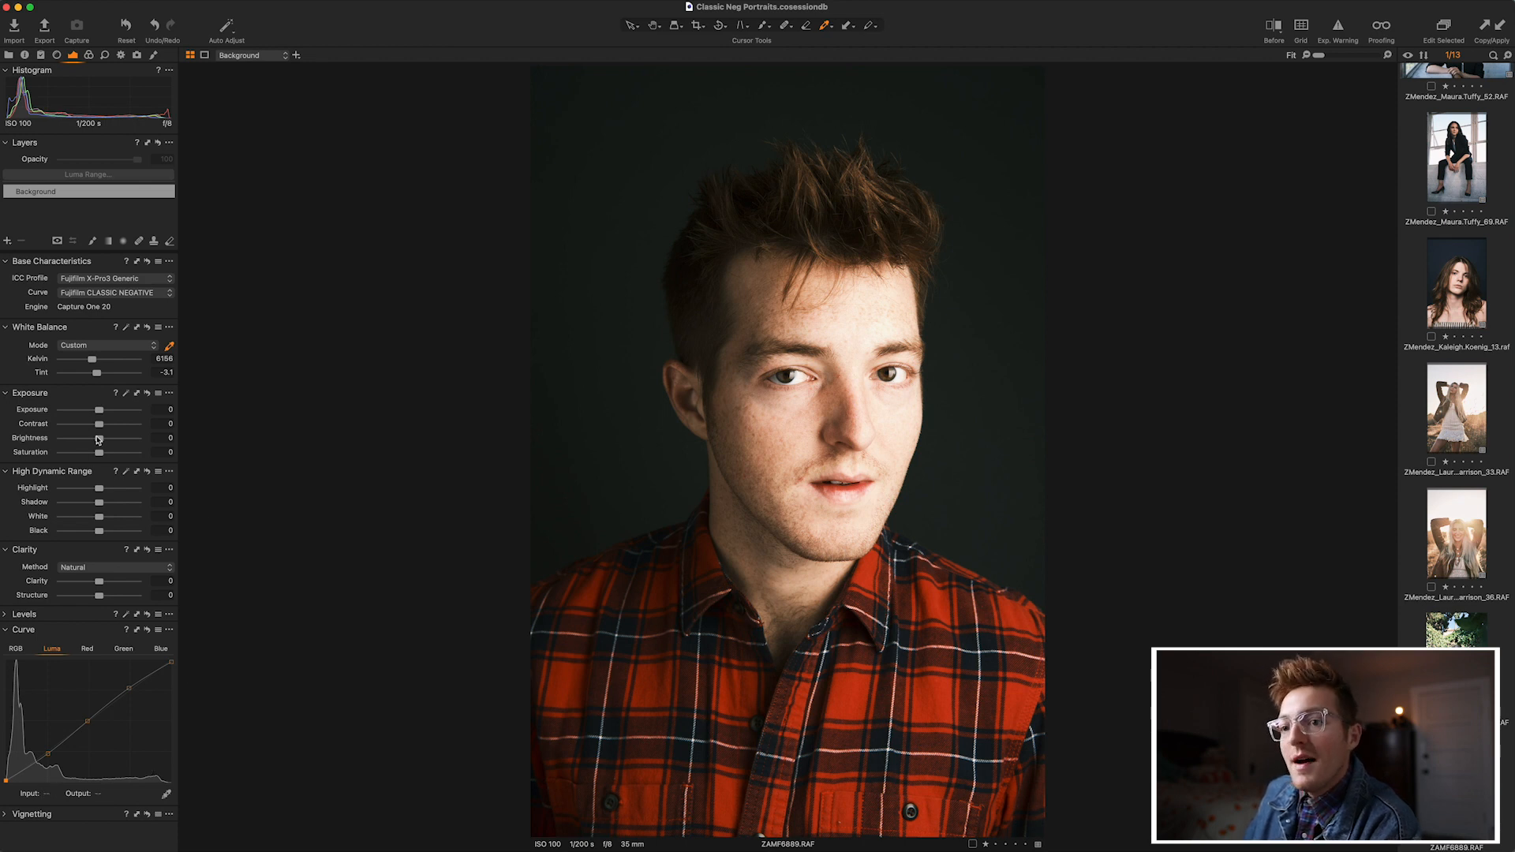
Set the plaid-shirt portrait's highlights to -56, whites -24 and blacks -11, and compare it with the unedited version.
drag(102, 492, 91, 524)
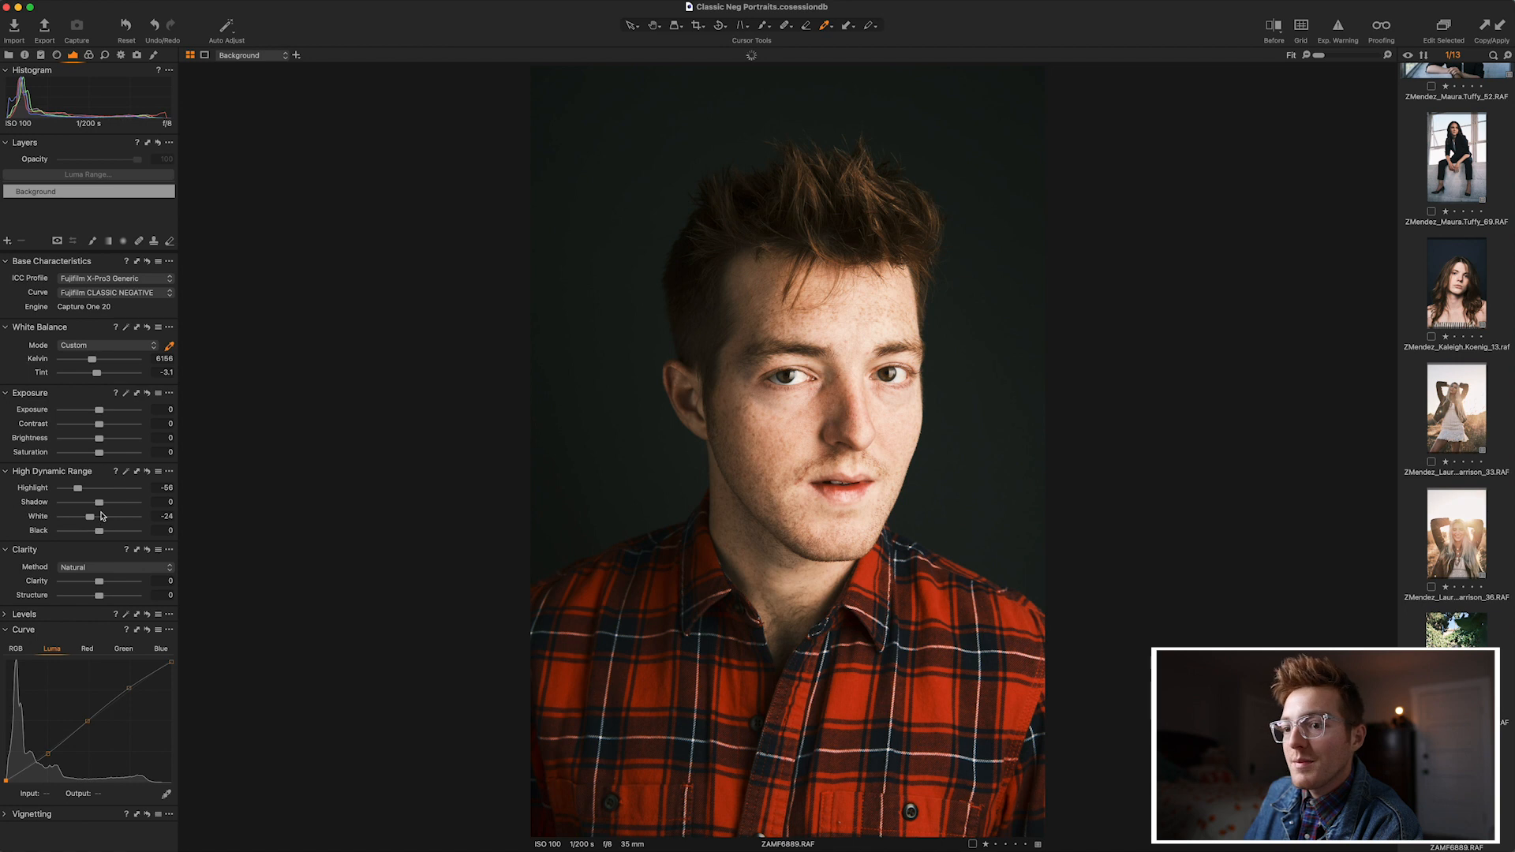
drag(100, 537, 95, 537)
key(y)
key(y)
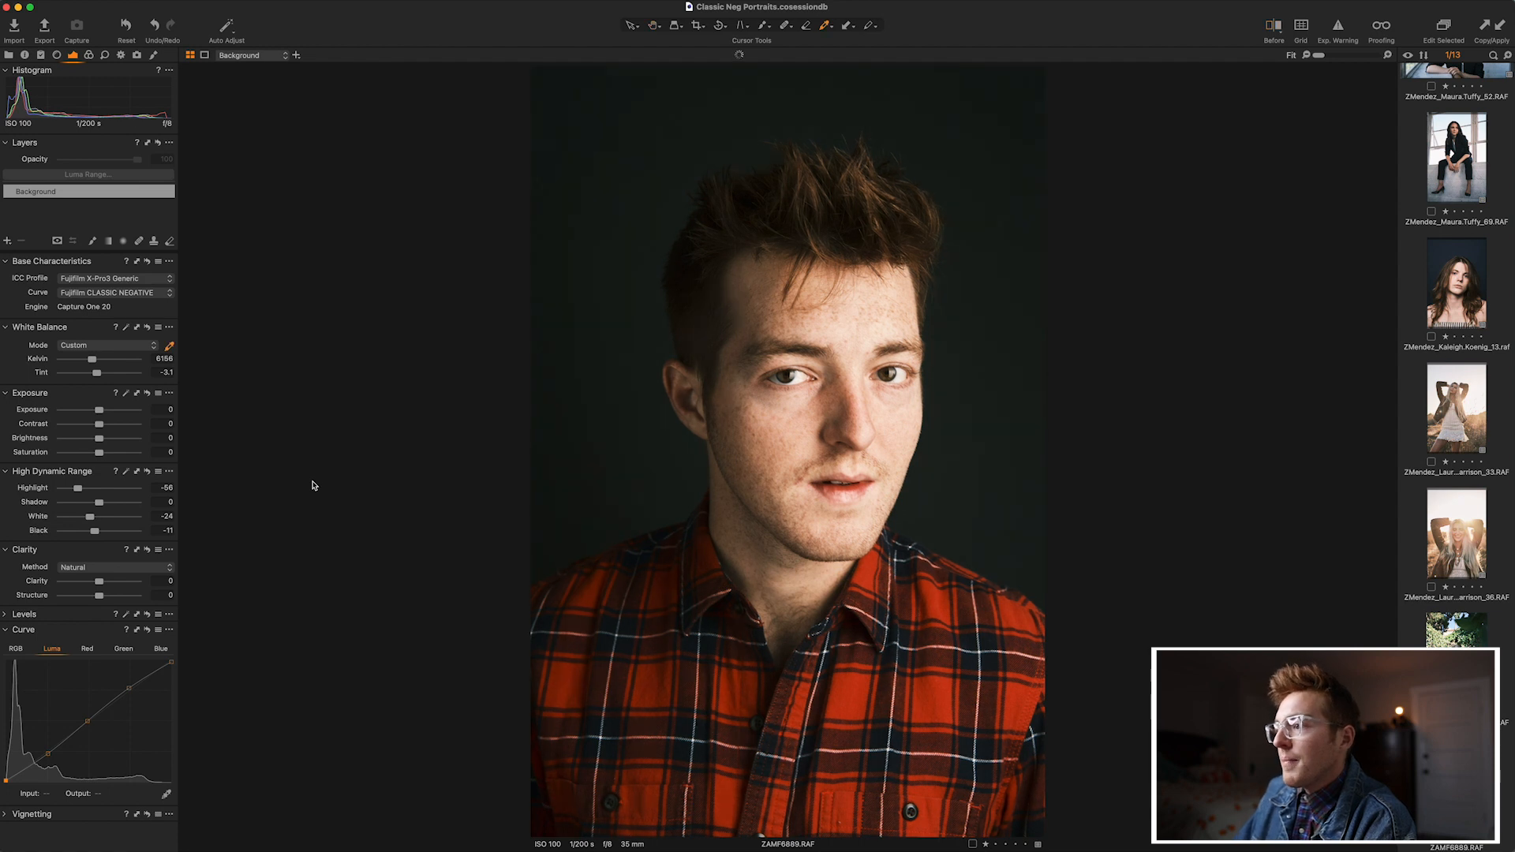
key(y)
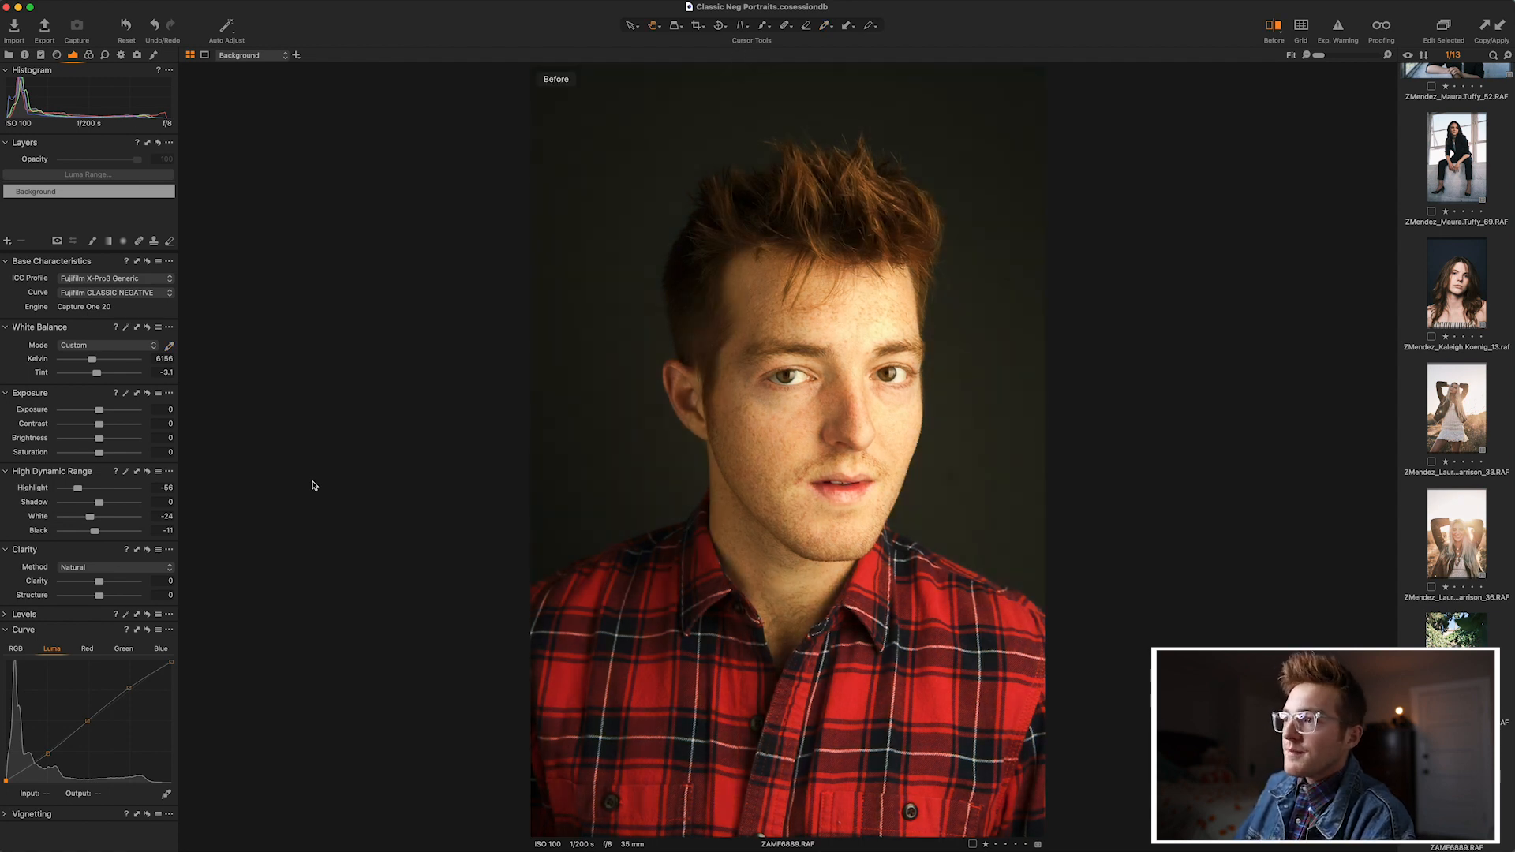
Return to the edited version of the plaid-shirt portrait and lower its highlights to -85.
key(y)
key(w)
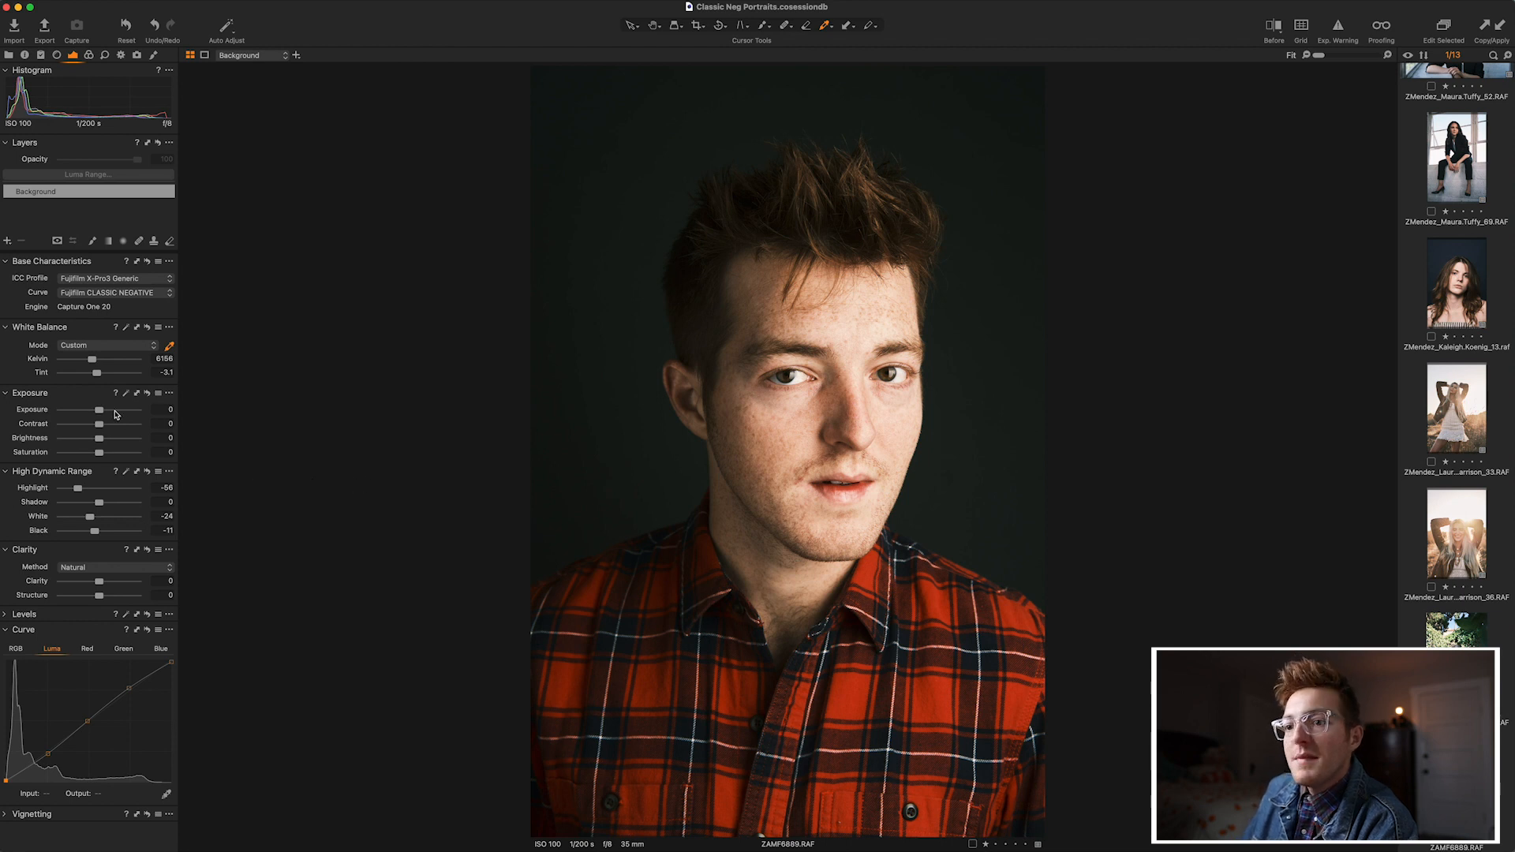
drag(78, 491, 67, 491)
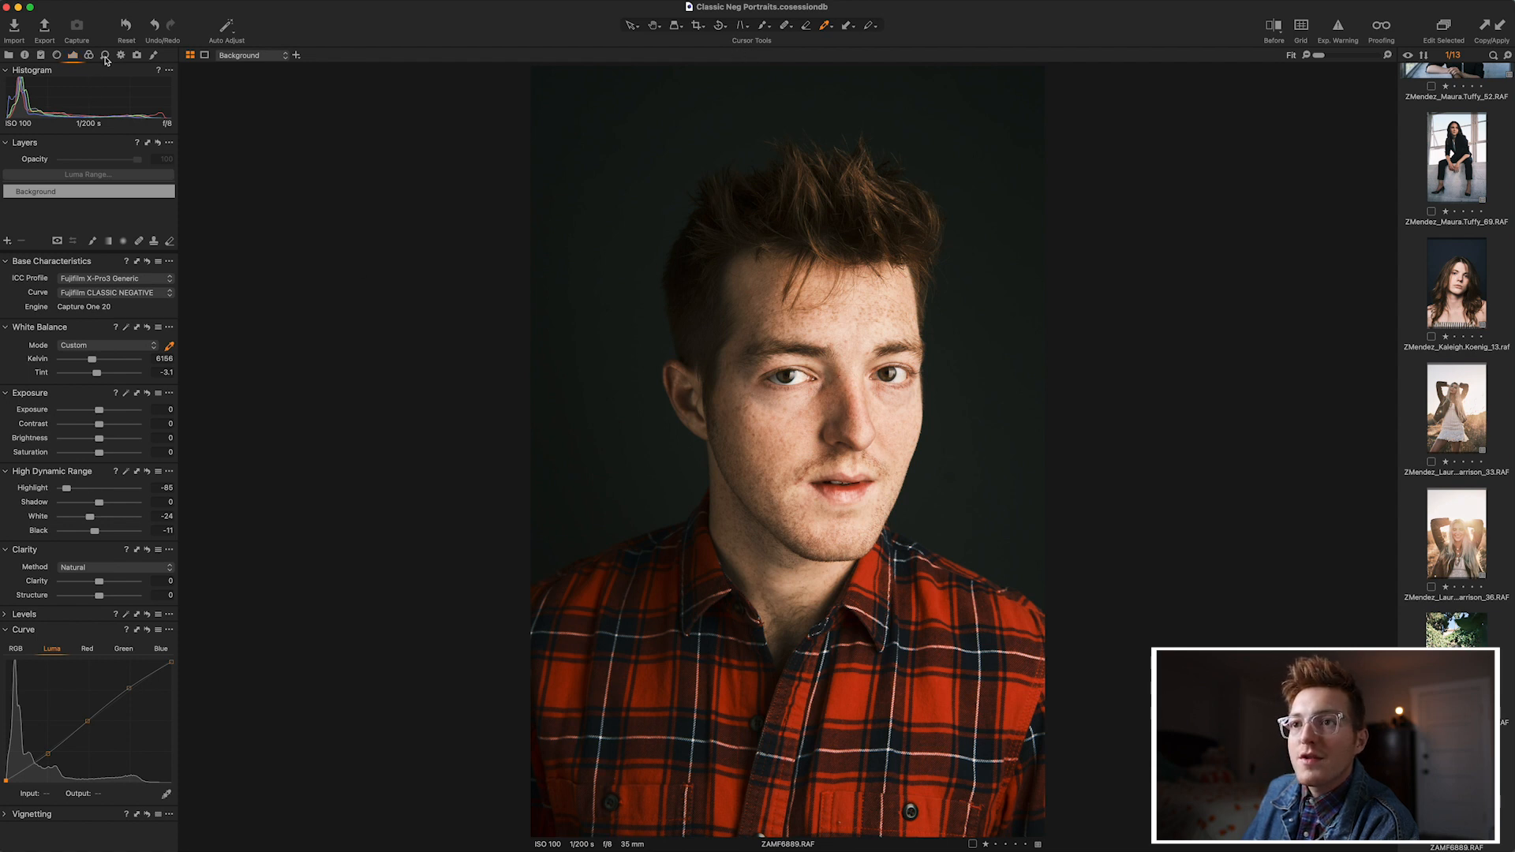
Add Silver Rich film grain to the plaid-shirt portrait with an impact of 50 and a granularity of 61.
click(105, 57)
click(123, 495)
click(82, 508)
click(90, 510)
drag(90, 514, 108, 527)
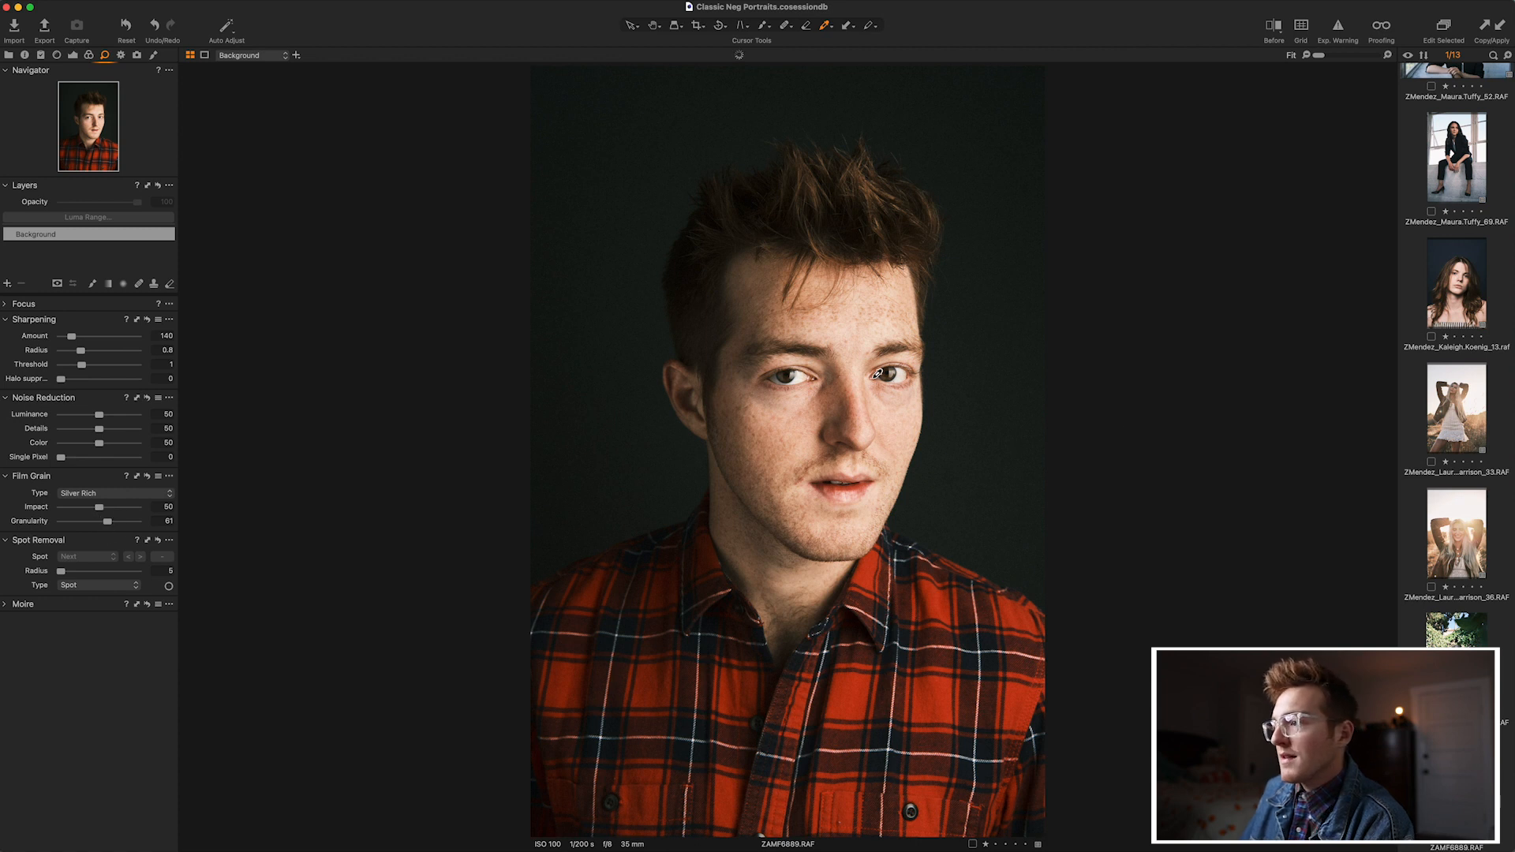
Examine the film grain on the man's face at 100%, and compare the full portrait with the unedited version.
scroll(877, 374, up, 3)
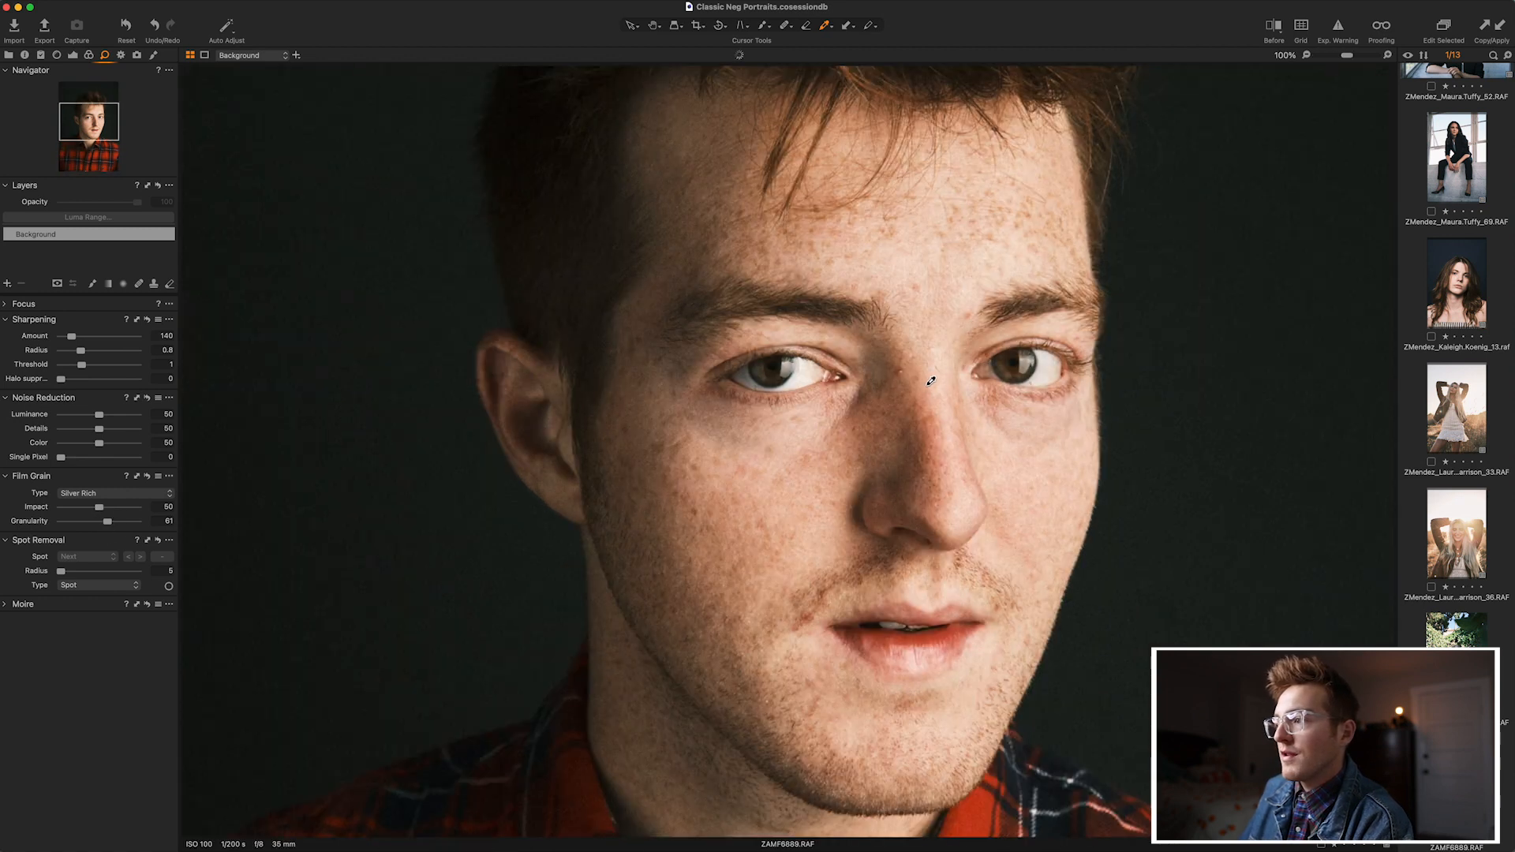
click(657, 27)
drag(1002, 453, 860, 314)
scroll(886, 303, down, 3)
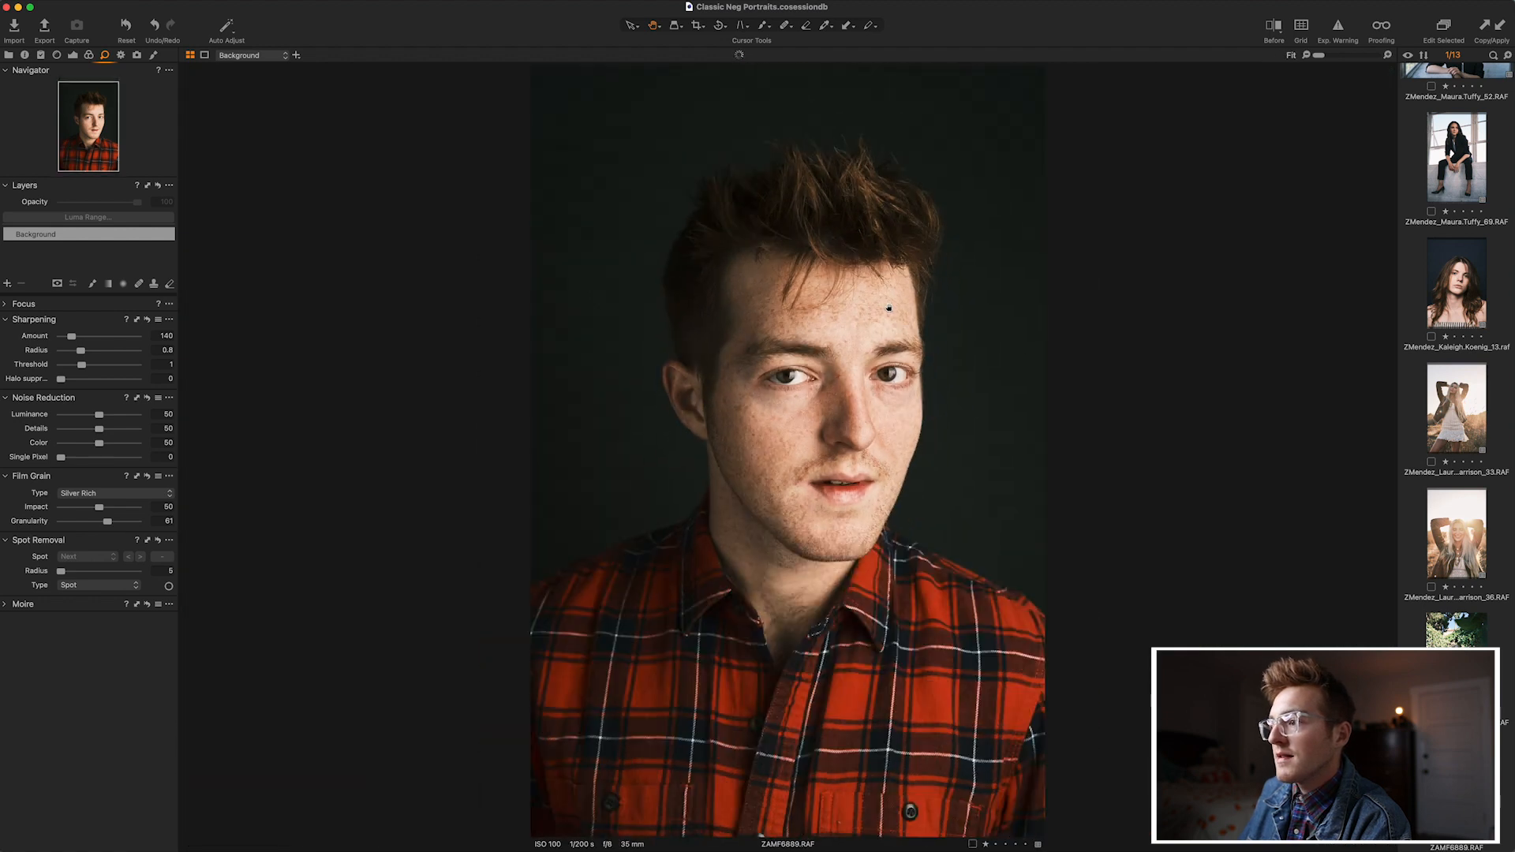
key(y)
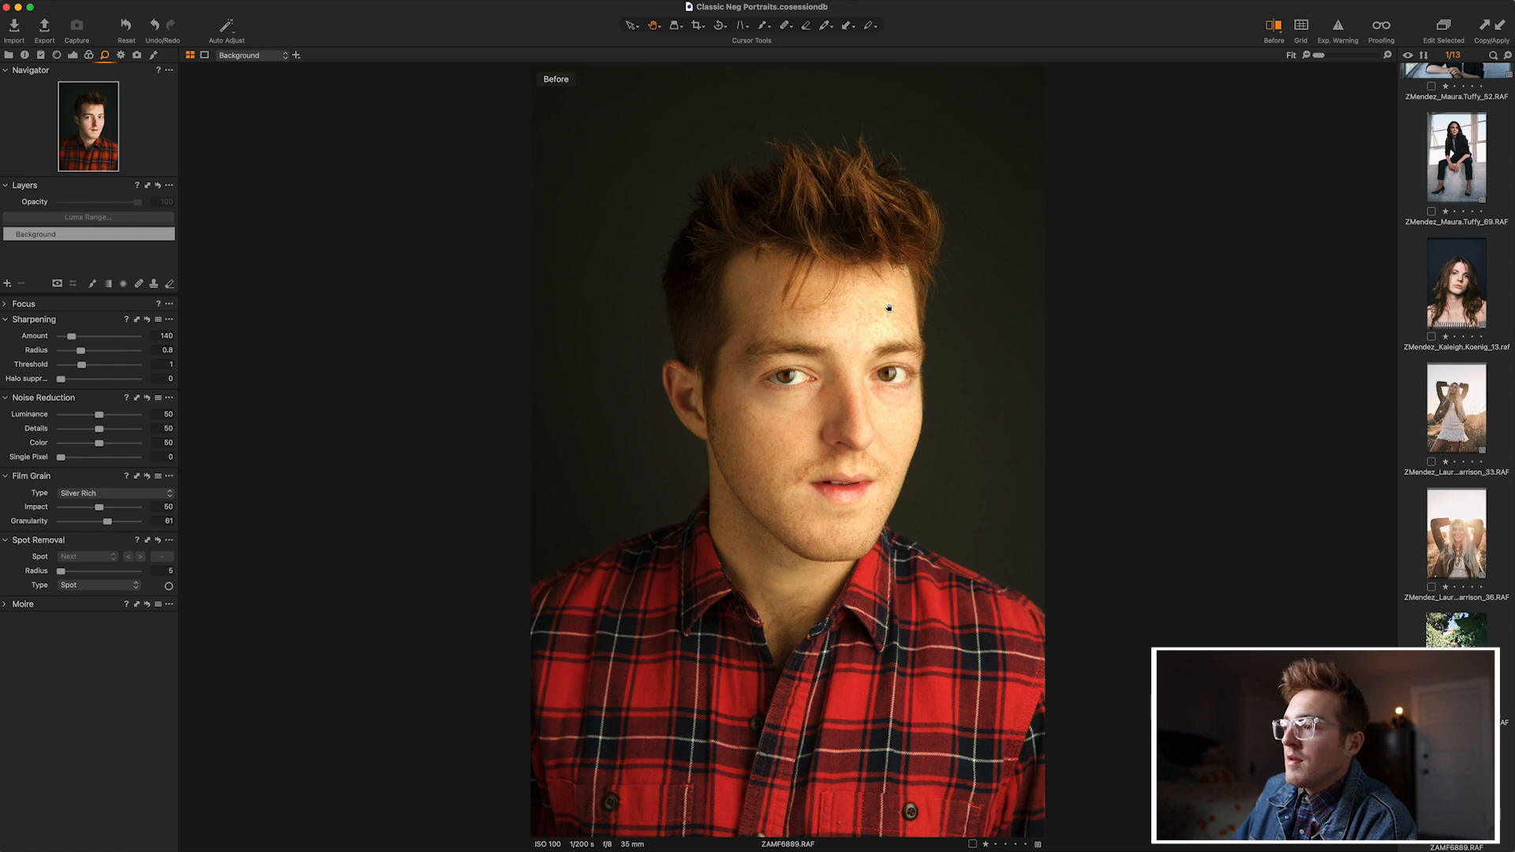
key(y)
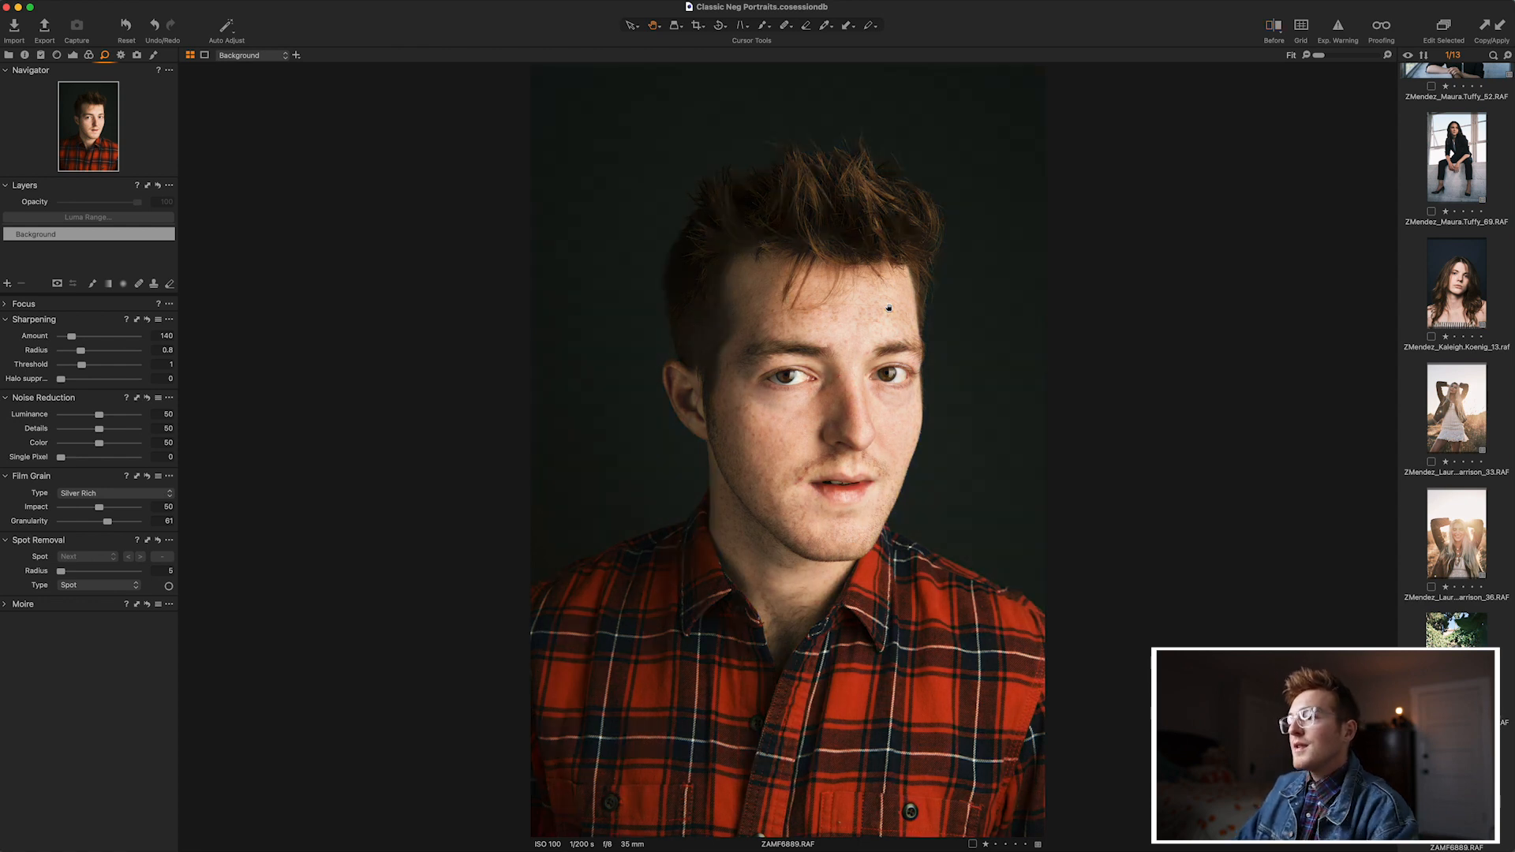